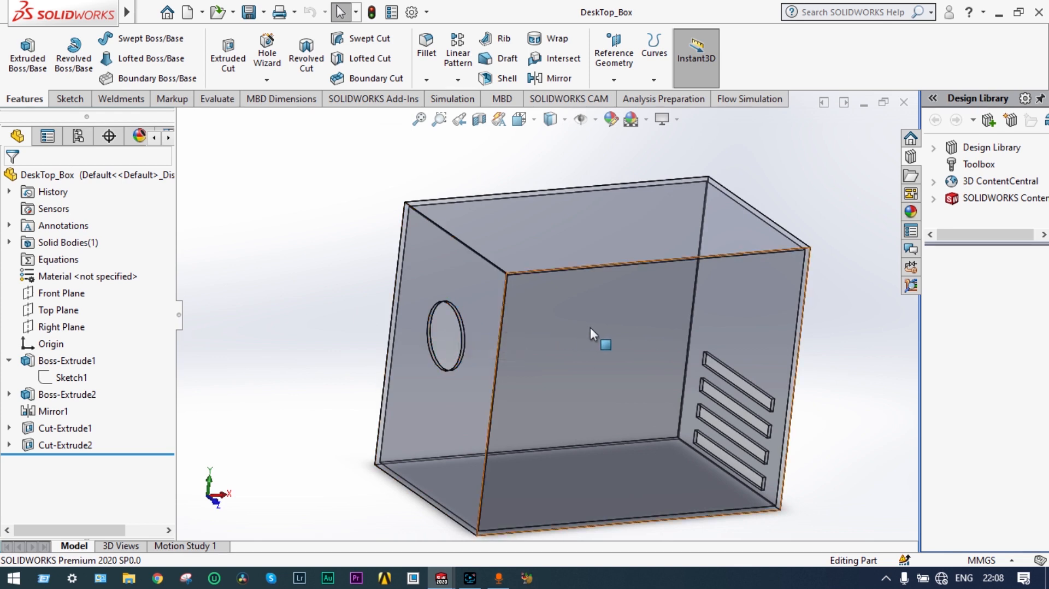
# Step: Orbit the enclosure box to view its left side, then a near front-on angle
pyautogui.scroll(-1, 589, 325)
pyautogui.scroll(2, 584, 321)
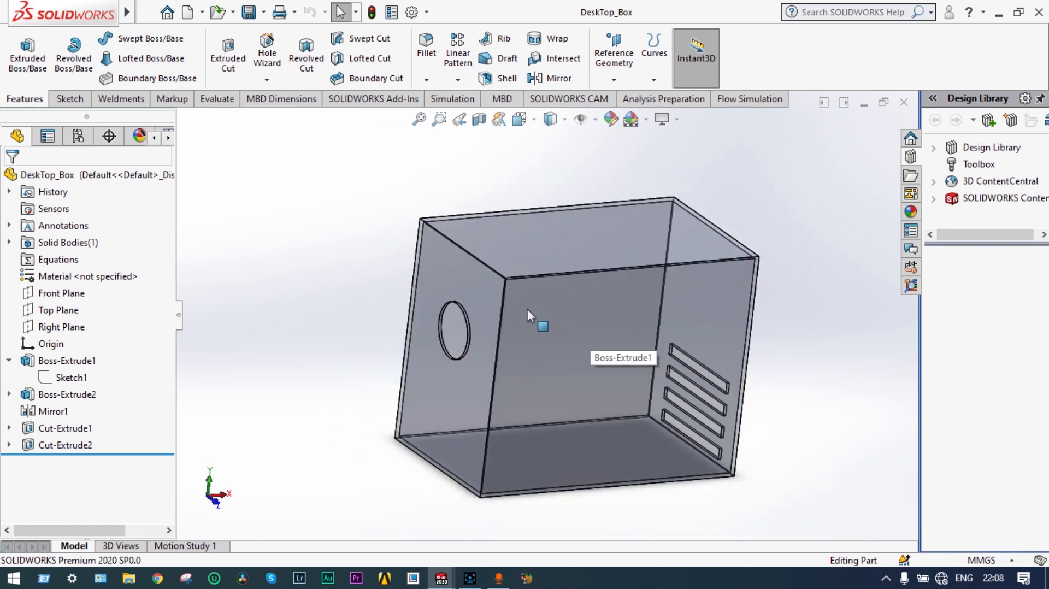
pyautogui.moveTo(439, 266); pyautogui.dragTo(486, 306, button='middle')
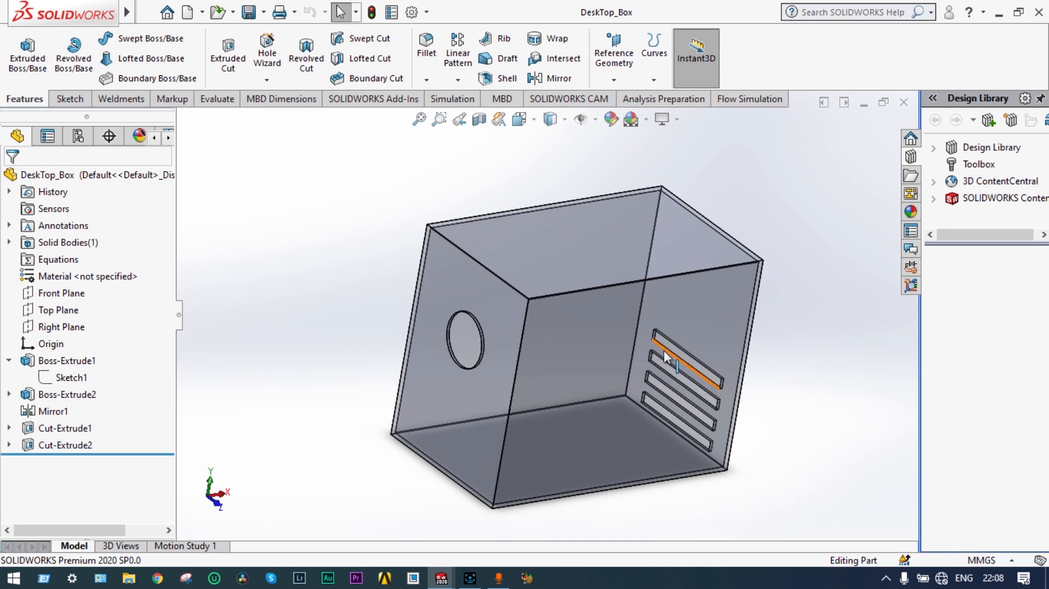
pyautogui.moveTo(592, 329); pyautogui.dragTo(568, 315, button='middle')
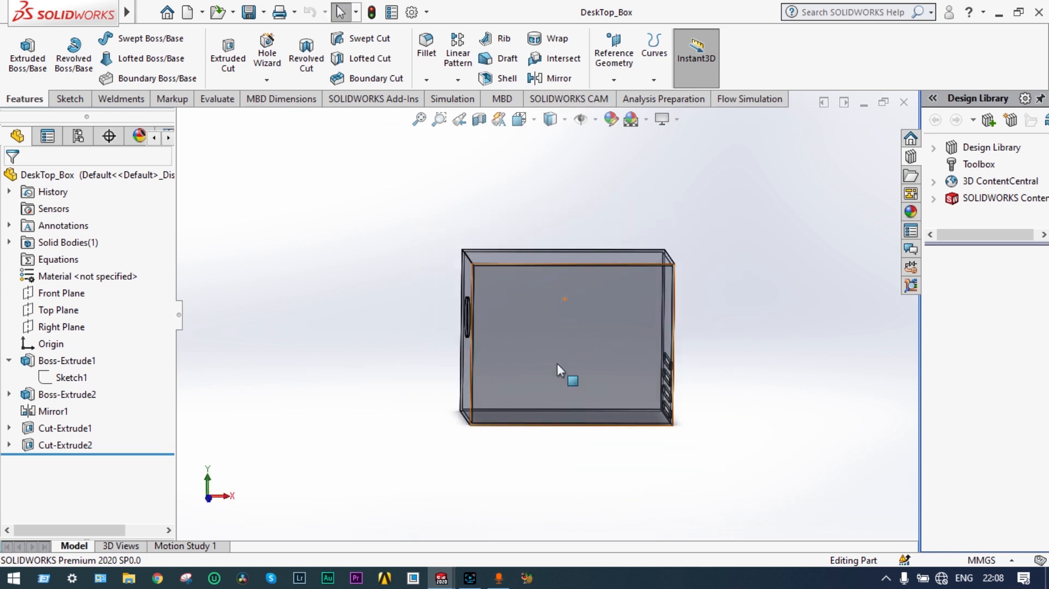
# Step: Switch to the CPU_Top part and inspect its heatsink fins, orbiting toward a top-down view
pyautogui.moveTo(445, 582)
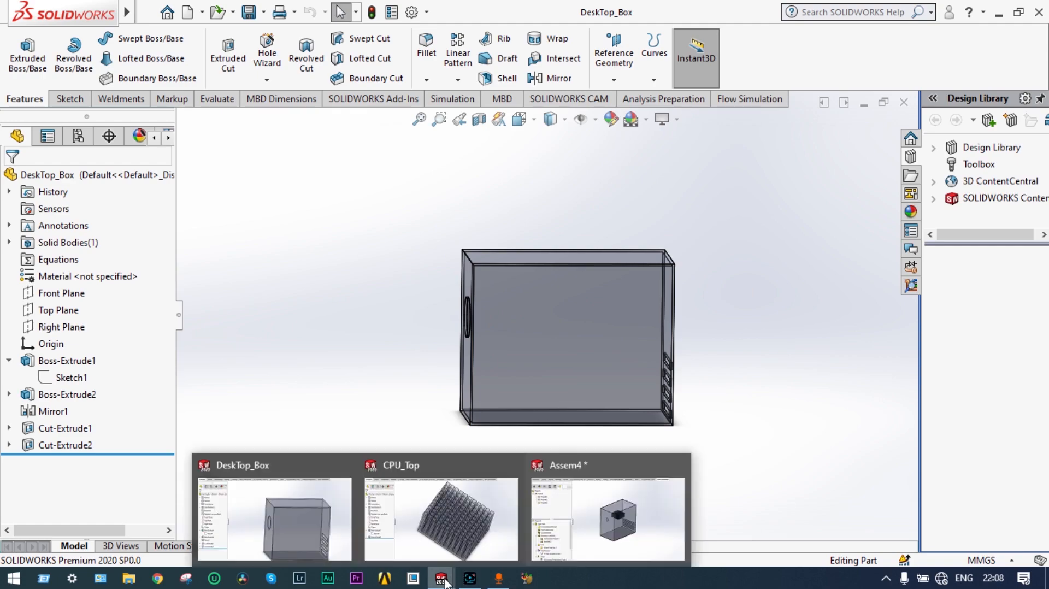
pyautogui.click(462, 539)
pyautogui.moveTo(458, 519); pyautogui.dragTo(437, 432, button='middle')
pyautogui.scroll(-3, 443, 415)
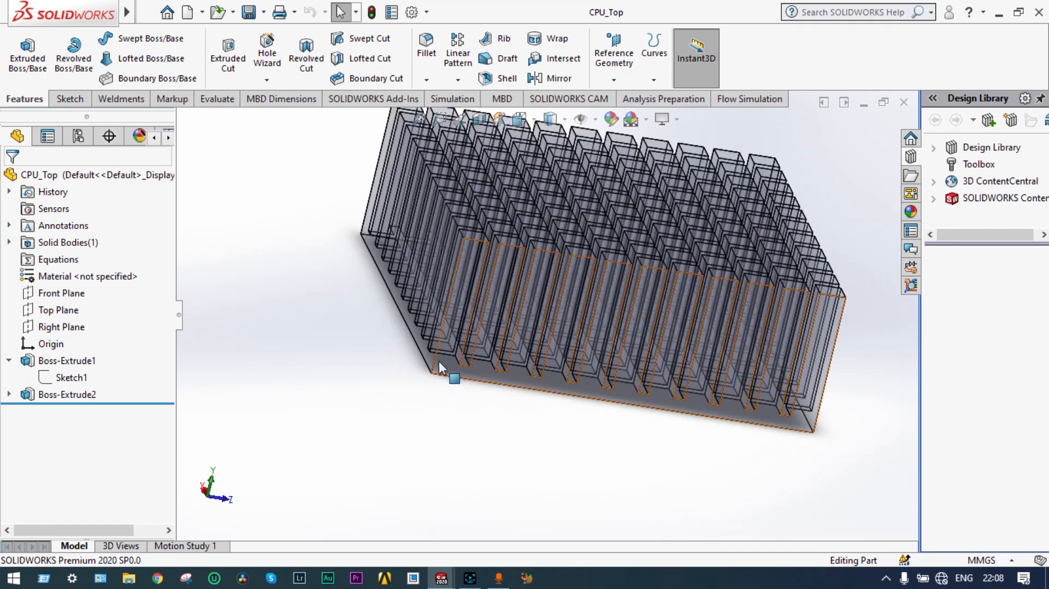
pyautogui.moveTo(407, 401); pyautogui.dragTo(412, 325, button='middle')
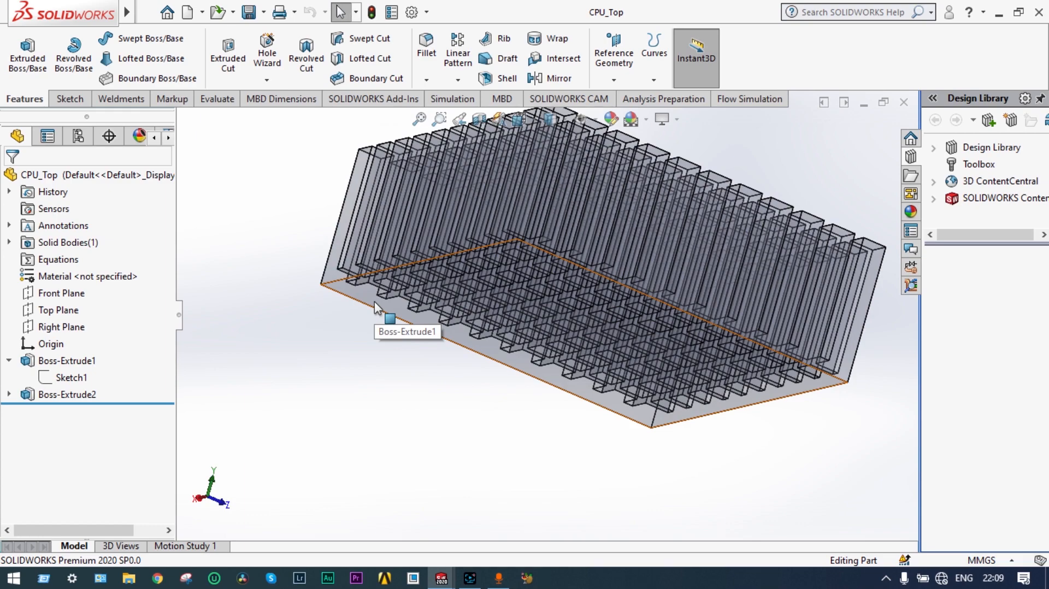
pyautogui.moveTo(375, 300); pyautogui.dragTo(445, 279, button='middle')
pyautogui.moveTo(484, 218); pyautogui.dragTo(445, 241, button='middle')
pyautogui.scroll(-3, 464, 365)
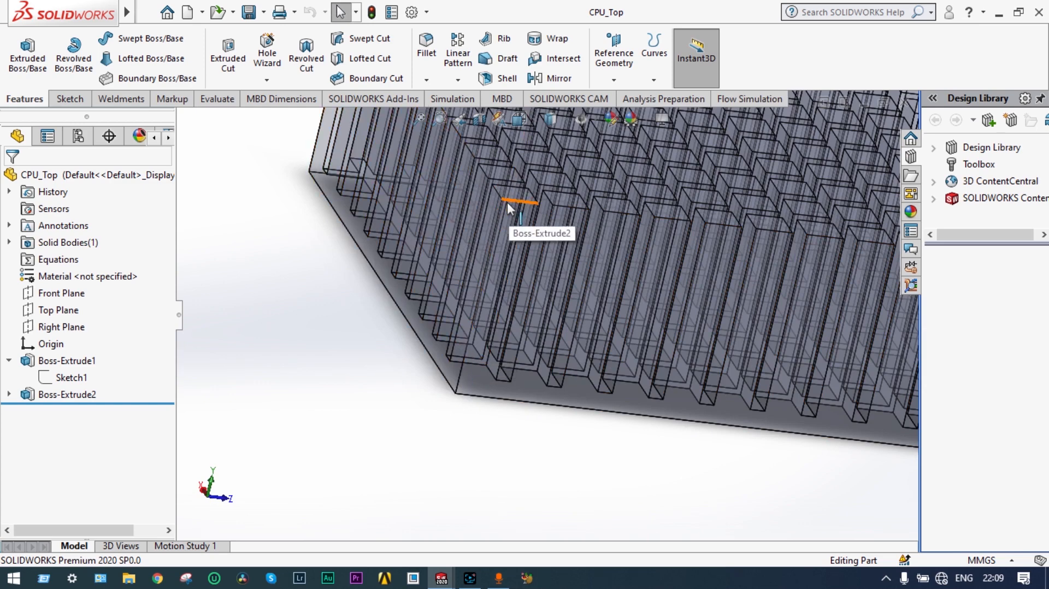
pyautogui.scroll(5, 507, 207)
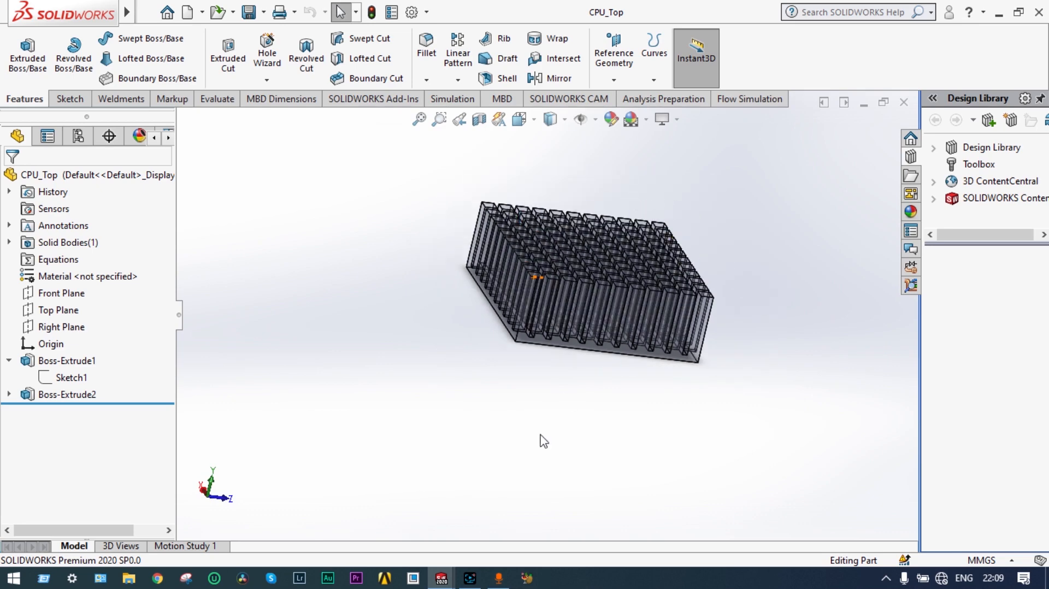
pyautogui.moveTo(478, 582)
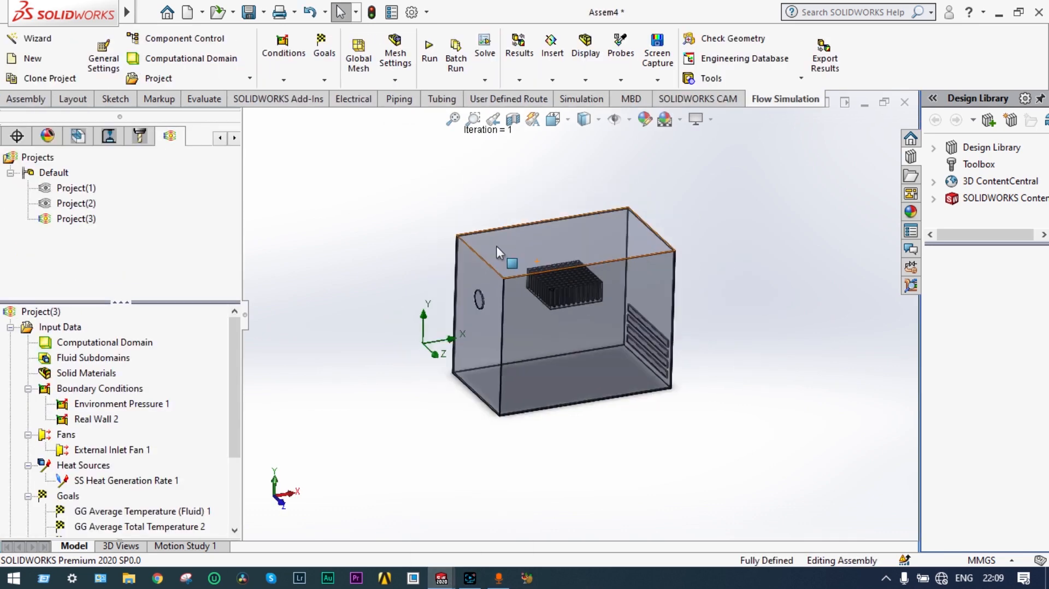
pyautogui.scroll(-4, 496, 246)
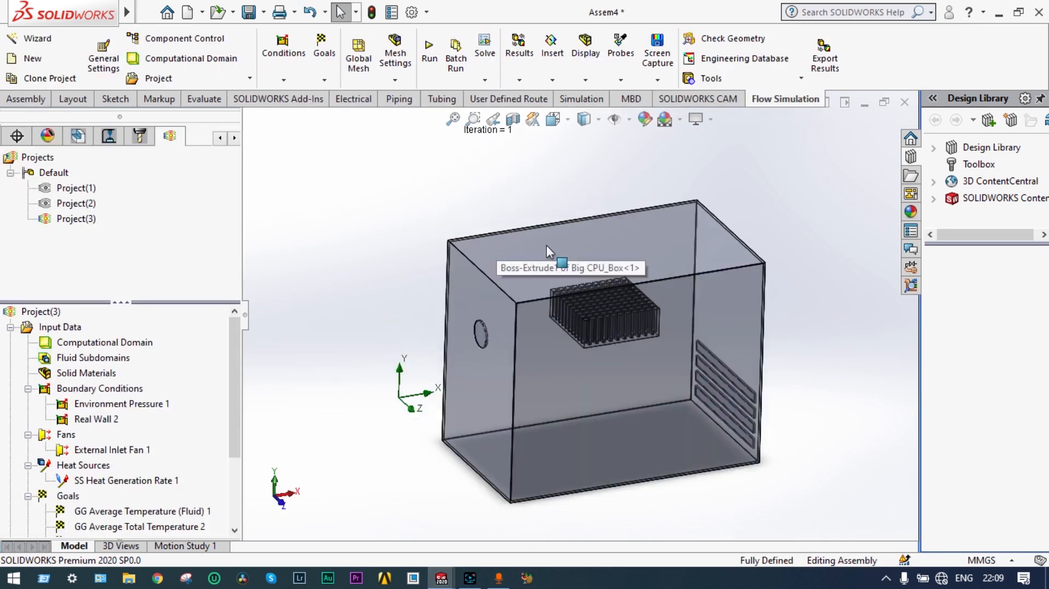
pyautogui.scroll(-4, 632, 328)
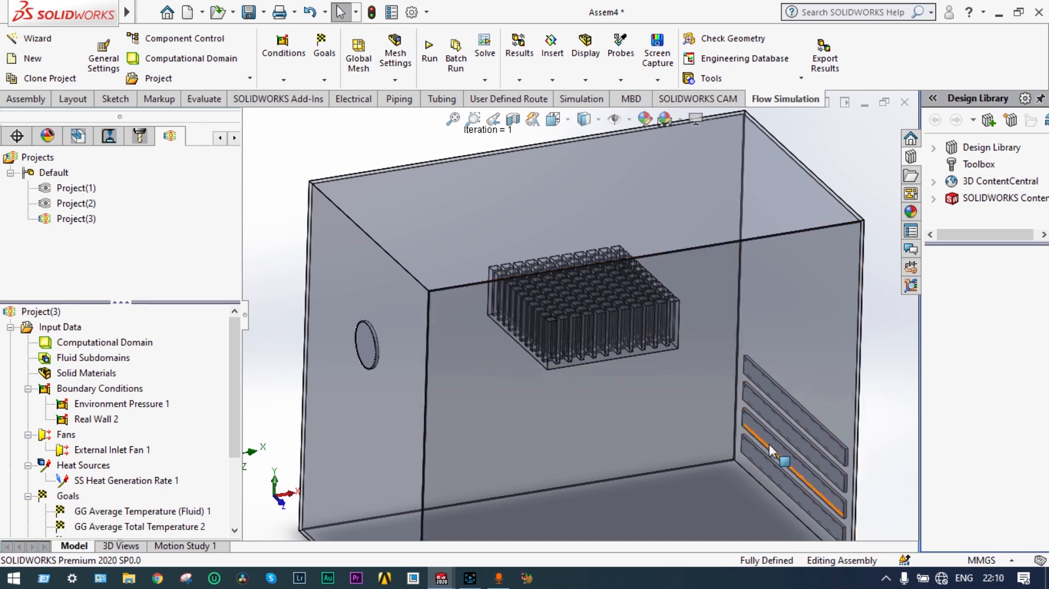
pyautogui.scroll(3, 650, 358)
pyautogui.moveTo(638, 361); pyautogui.dragTo(617, 341, button='middle')
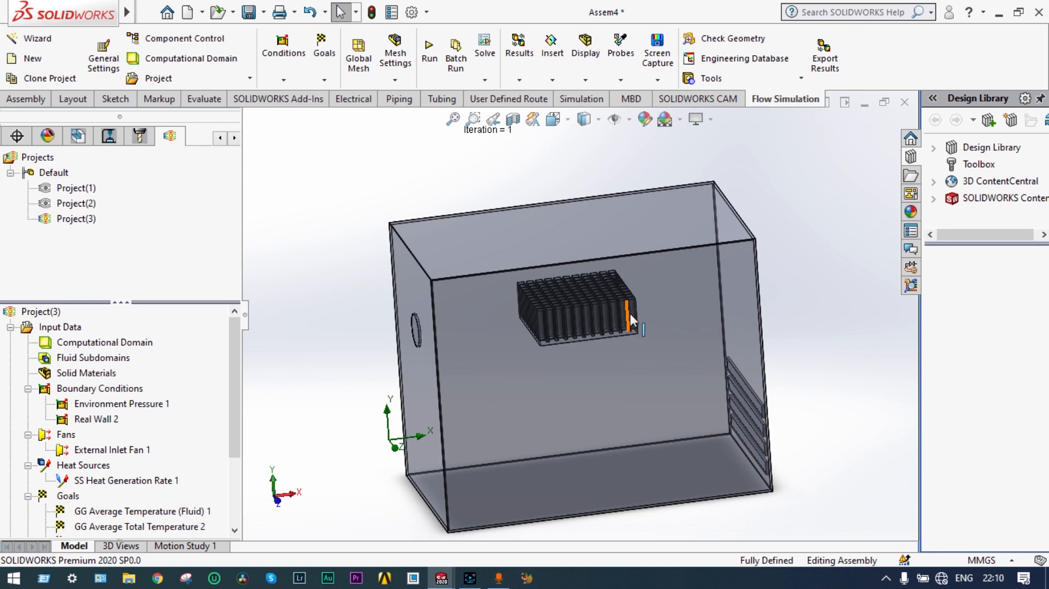
pyautogui.moveTo(767, 285); pyautogui.dragTo(796, 282, button='middle')
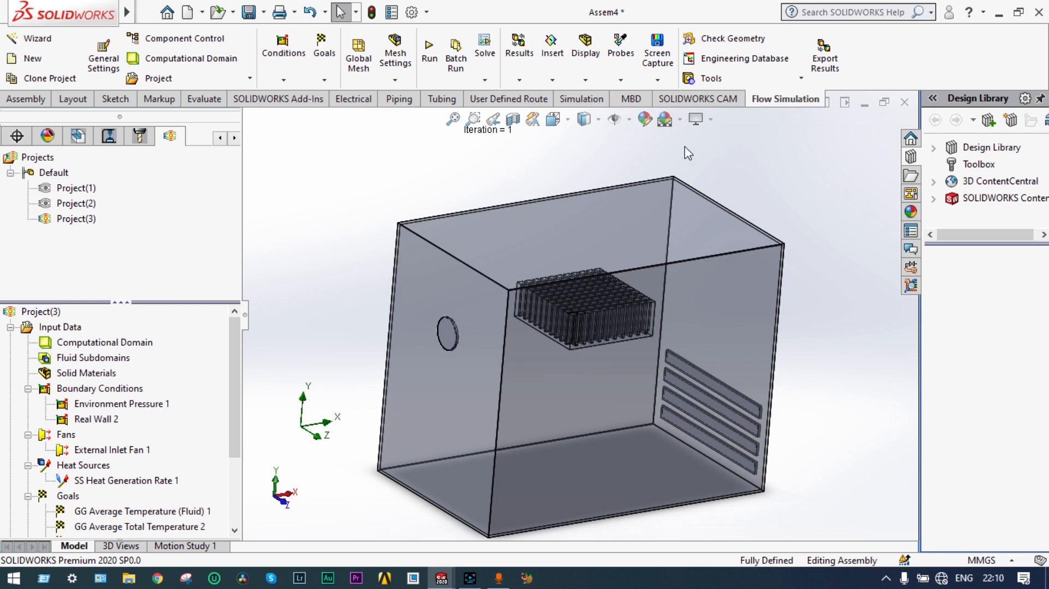
# Step: Start the Flow Simulation Wizard with SI units and temperature in Celsius
pyautogui.click(52, 43)
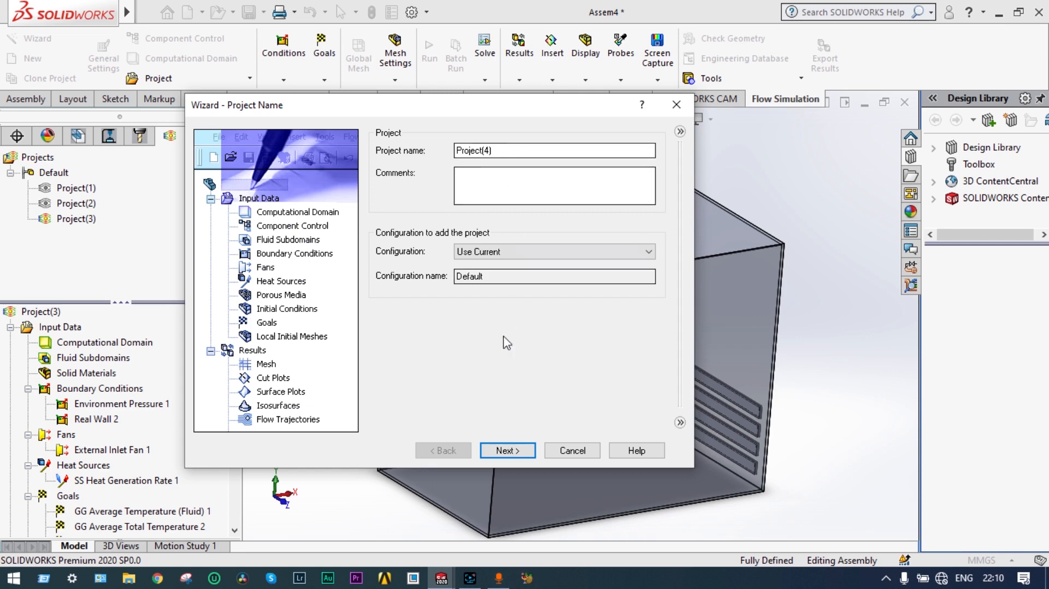
pyautogui.click(507, 453)
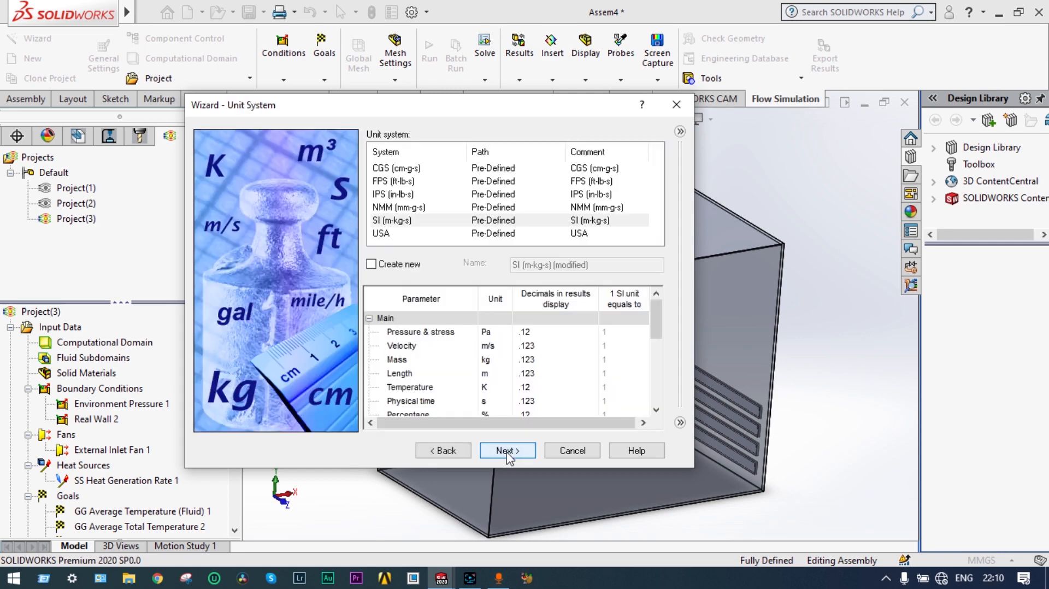
pyautogui.click(417, 220)
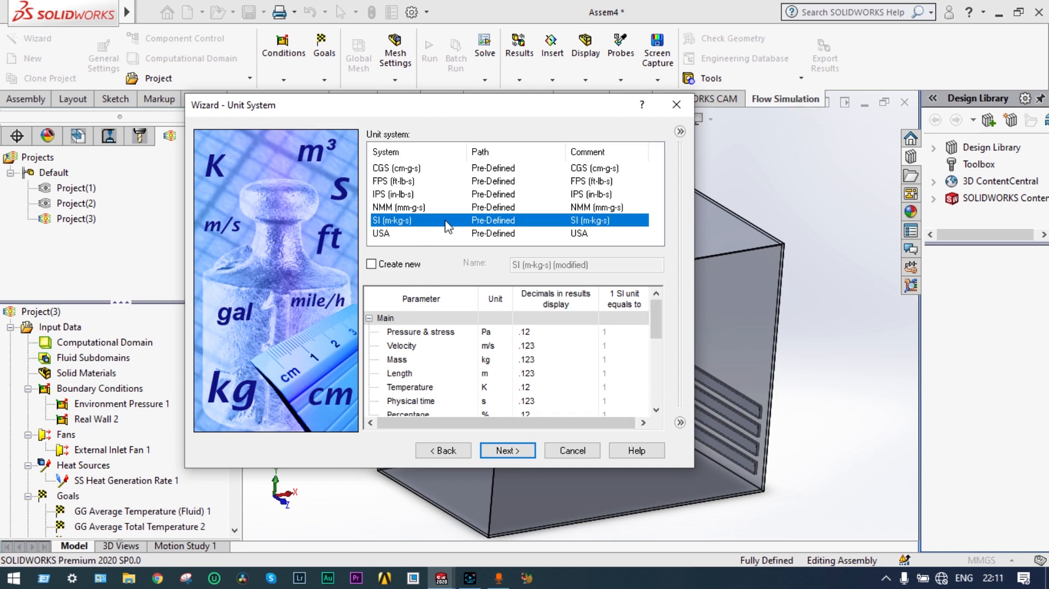
pyautogui.click(488, 388)
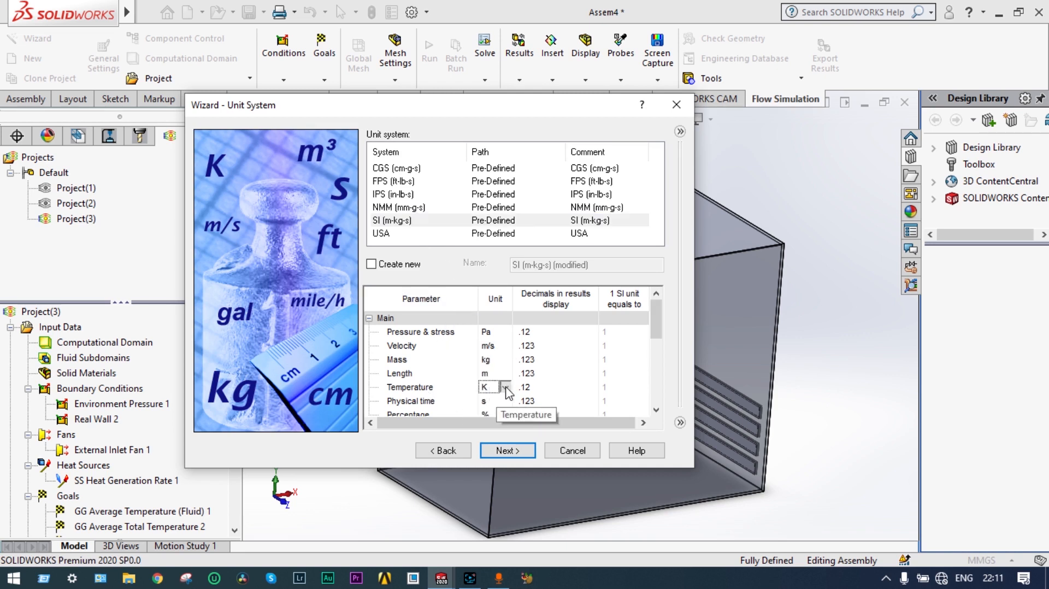
pyautogui.click(505, 388)
pyautogui.click(508, 413)
# Step: Set the analysis type to External with heat conduction in solids enabled
pyautogui.click(508, 451)
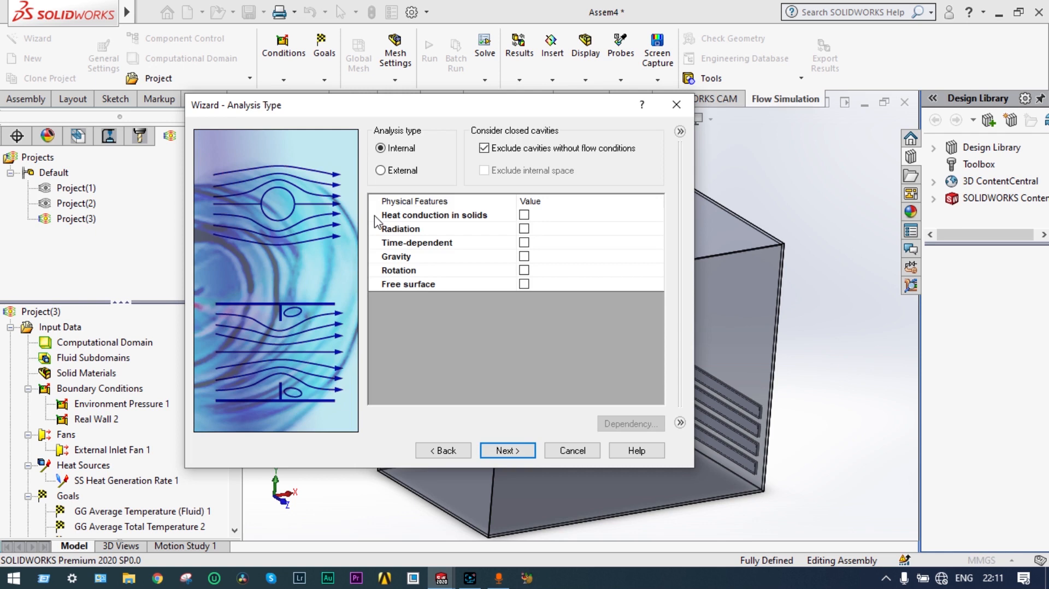
pyautogui.click(380, 172)
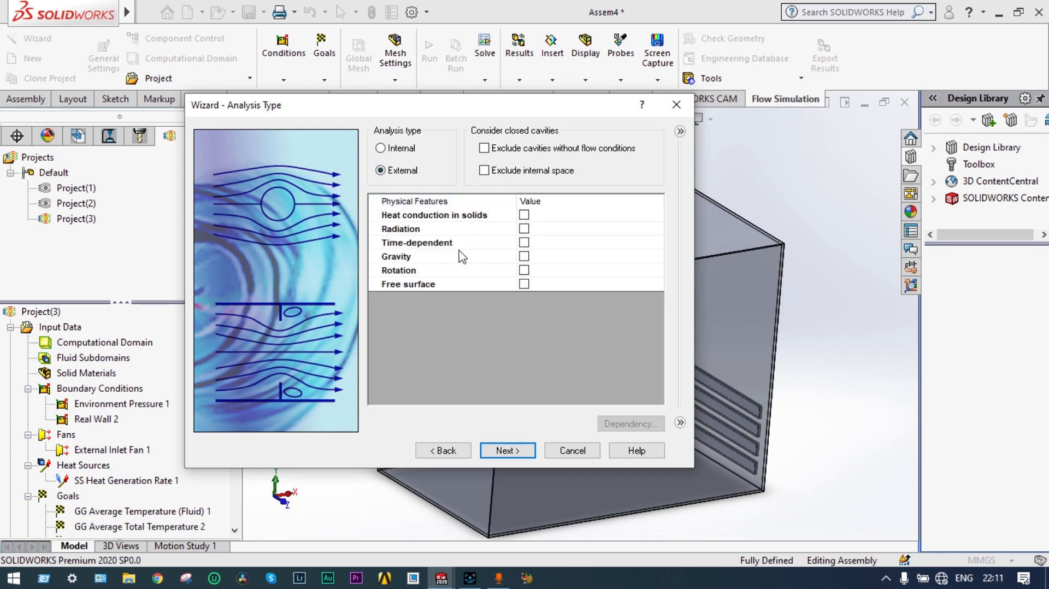
pyautogui.click(523, 216)
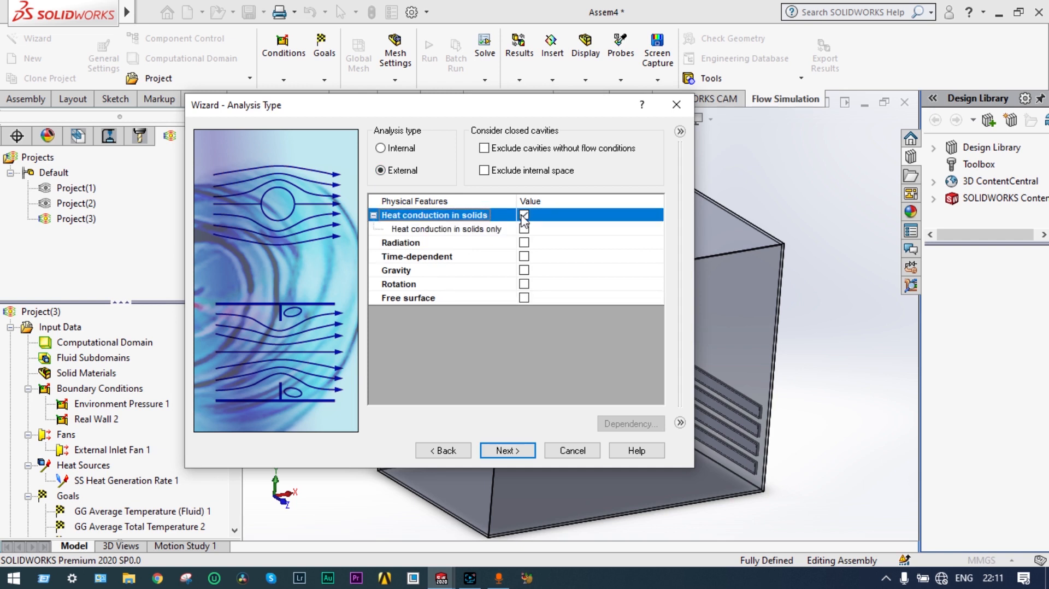
pyautogui.click(507, 451)
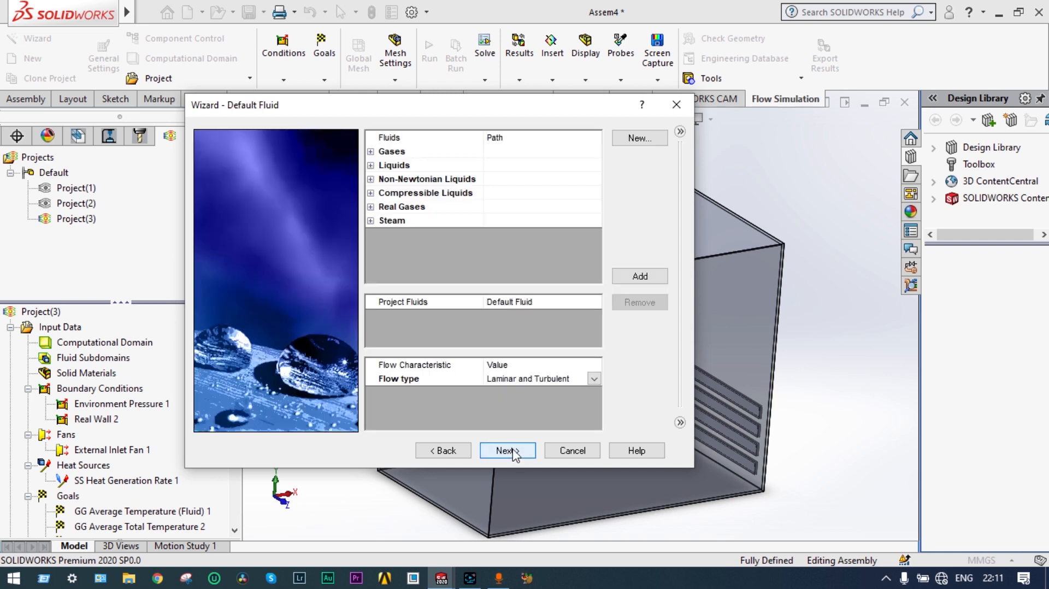
# Step: Add Air from the Gases list as the project fluid
pyautogui.click(371, 152)
pyautogui.click(404, 194)
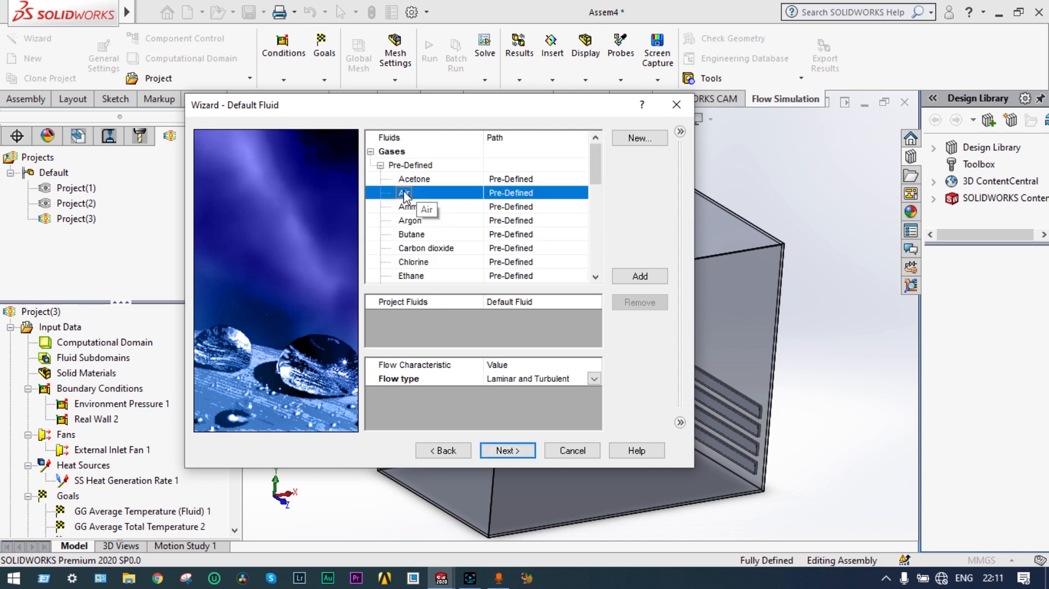
pyautogui.doubleClick(405, 194)
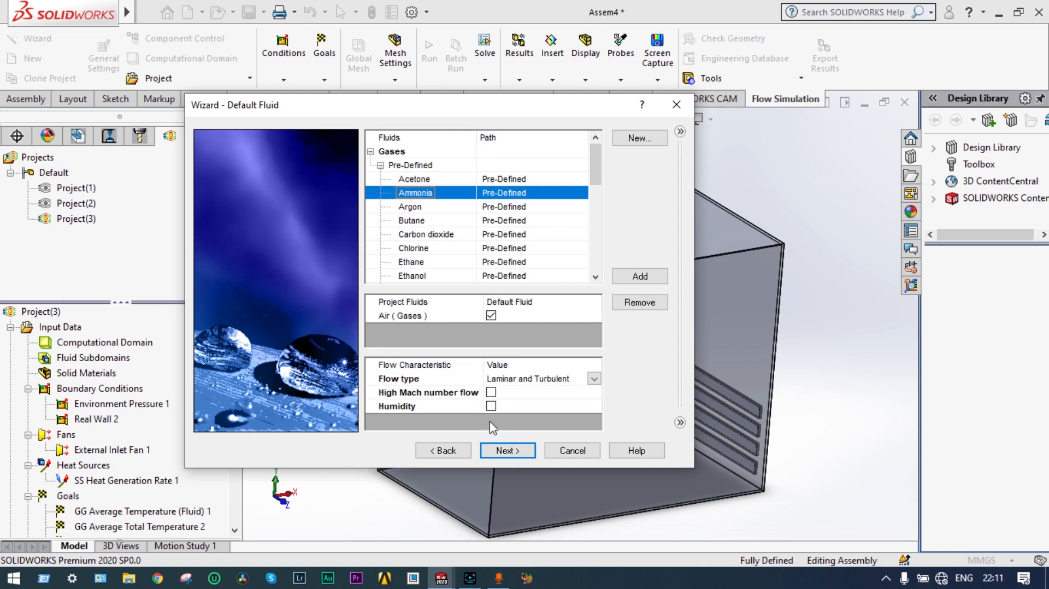
pyautogui.click(521, 454)
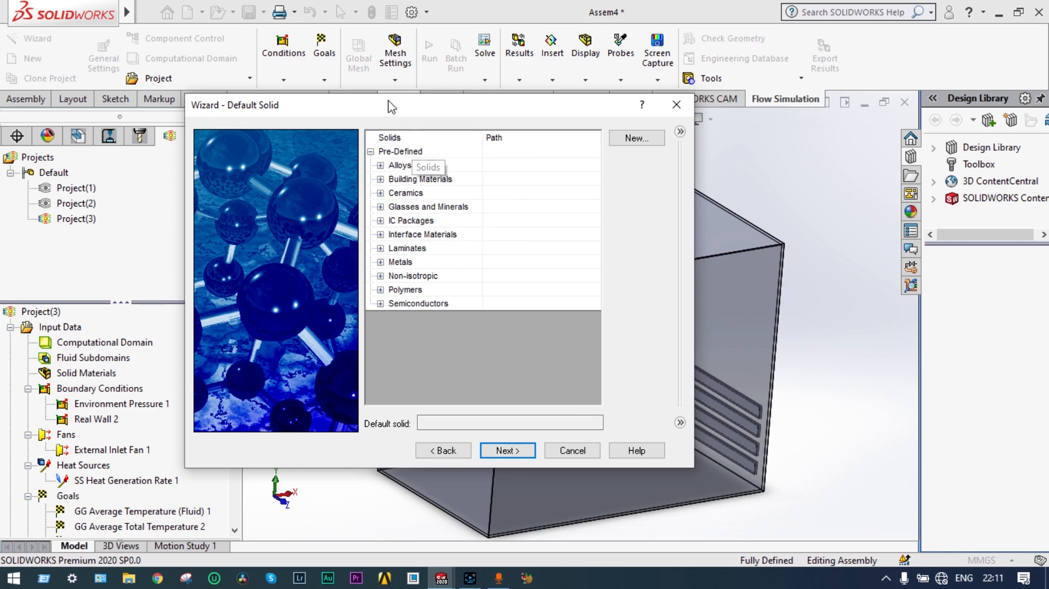
# Step: Set Aluminum from Metals as the default solid
pyautogui.moveTo(389, 104); pyautogui.dragTo(306, 77)
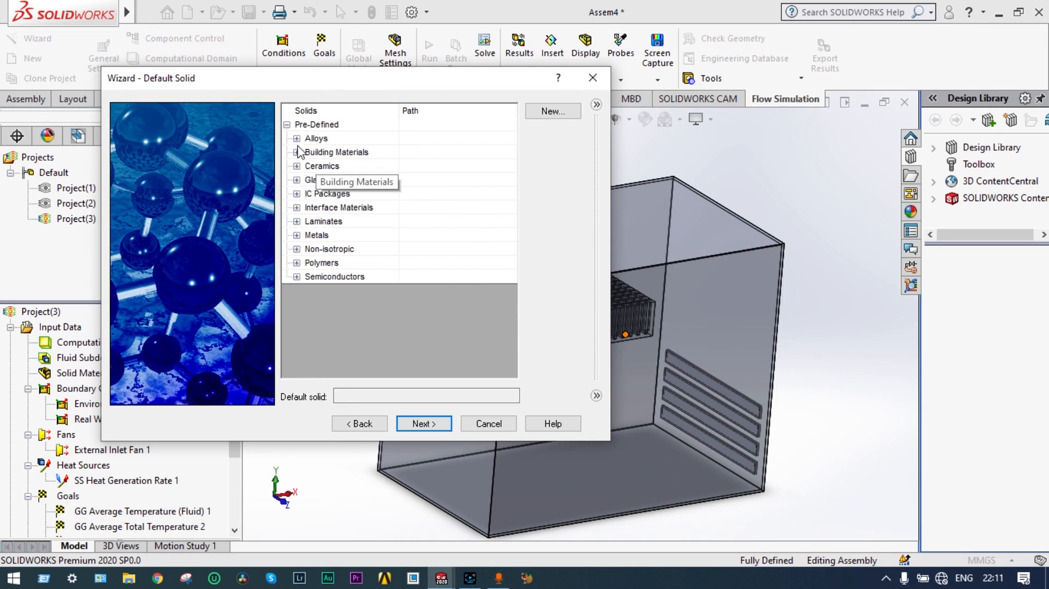
pyautogui.click(296, 235)
pyautogui.click(333, 248)
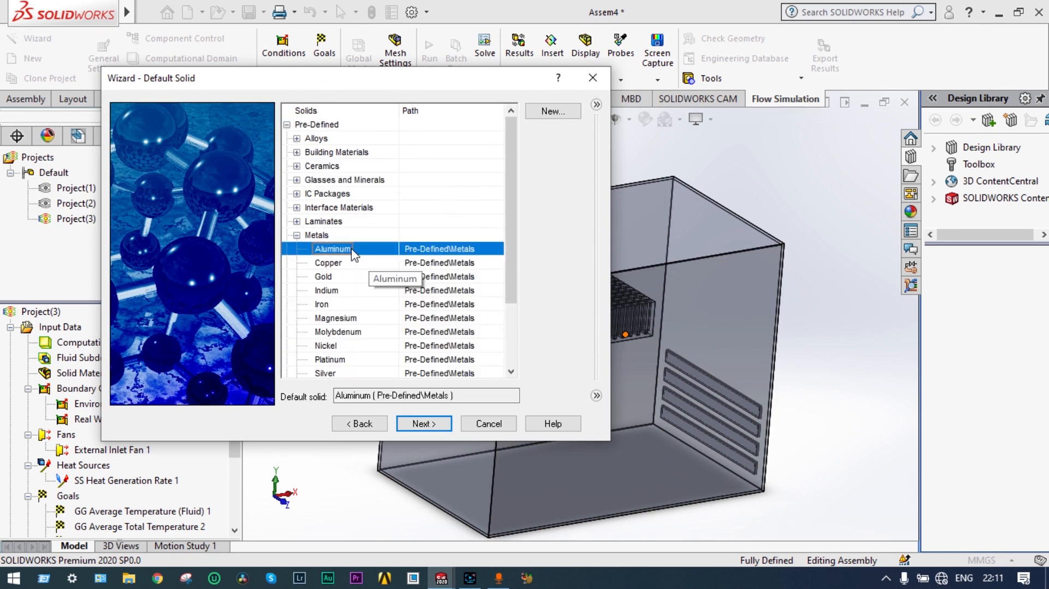
# Step: Keep default wall conditions and the global coordinate system, and finish Project(4)
pyautogui.click(423, 426)
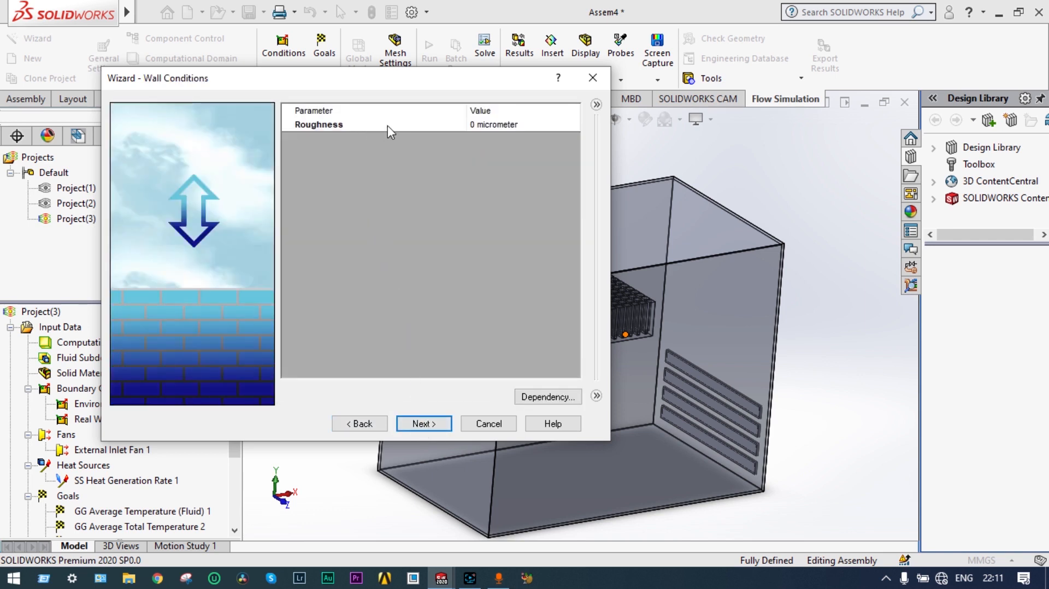
pyautogui.click(444, 426)
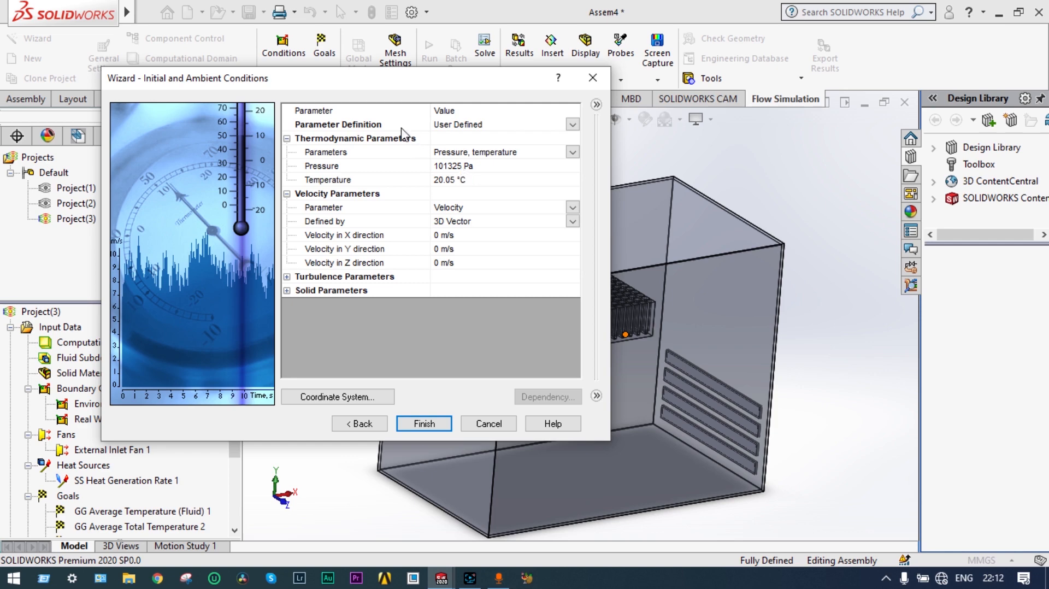
pyautogui.moveTo(388, 91); pyautogui.dragTo(341, 39)
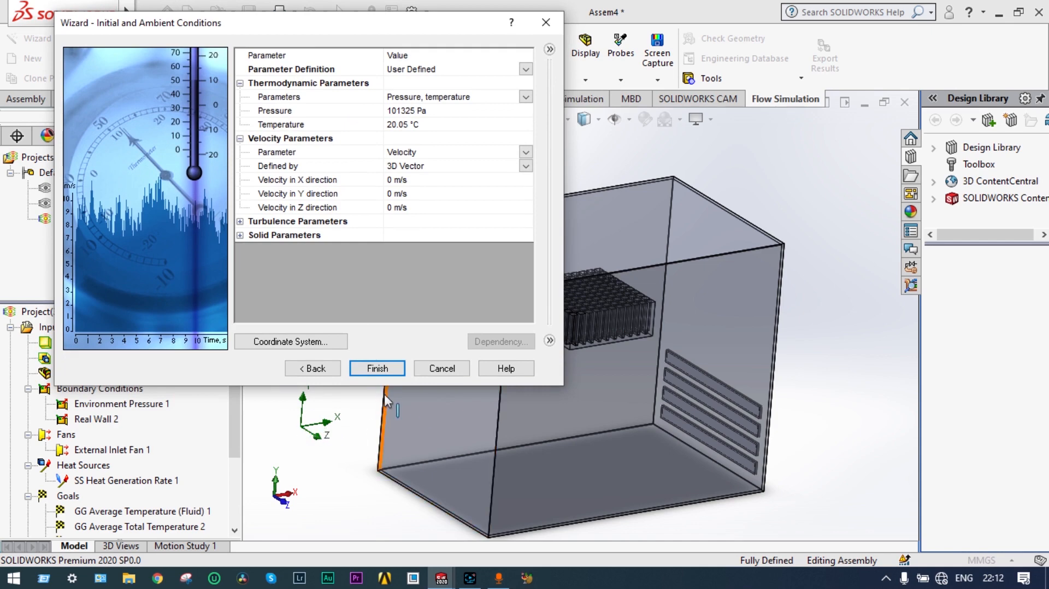
pyautogui.click(339, 340)
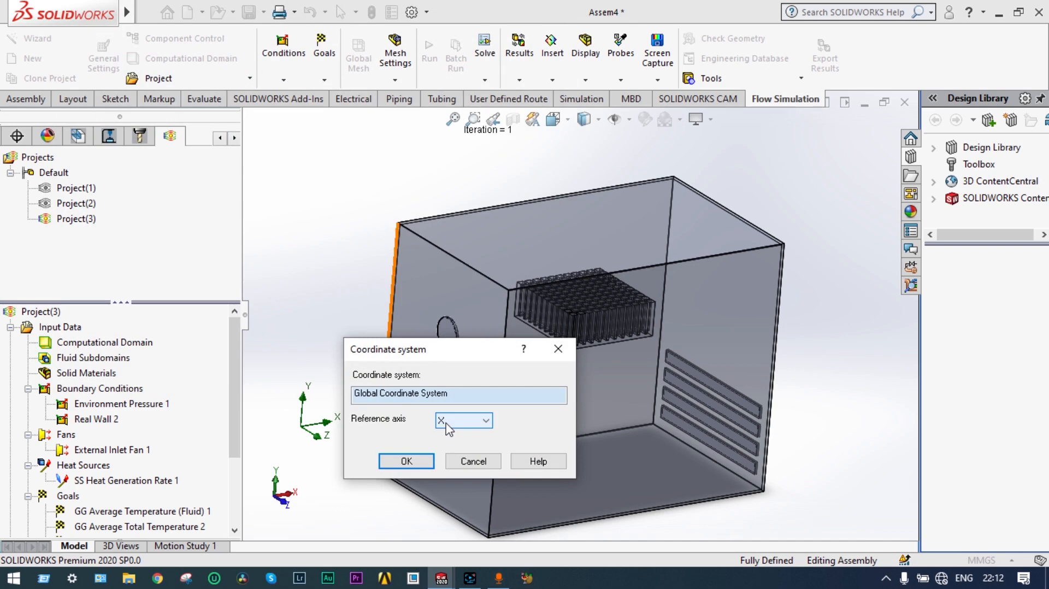
pyautogui.click(418, 460)
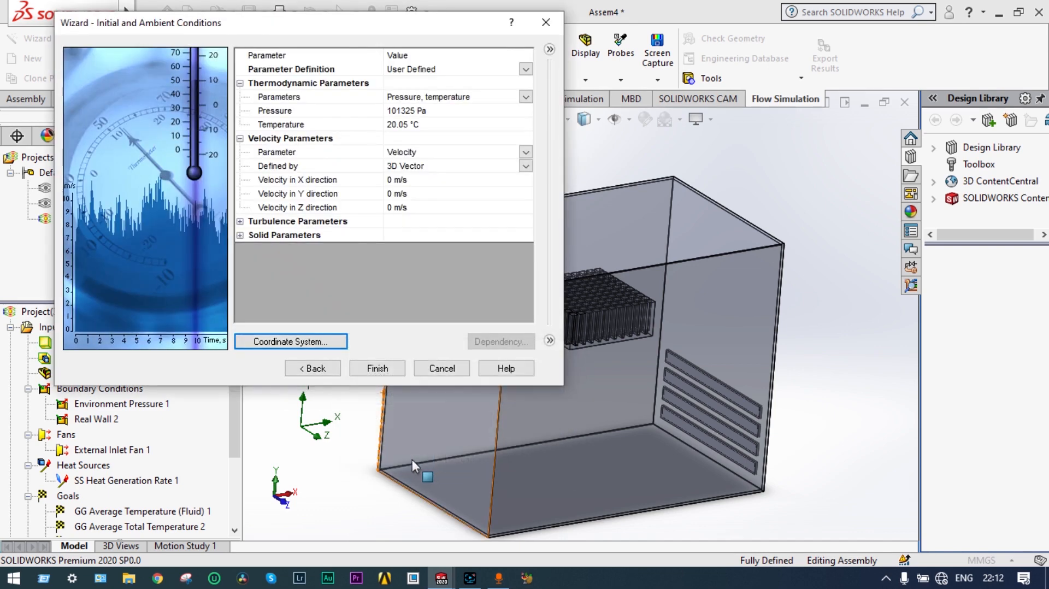
pyautogui.click(385, 369)
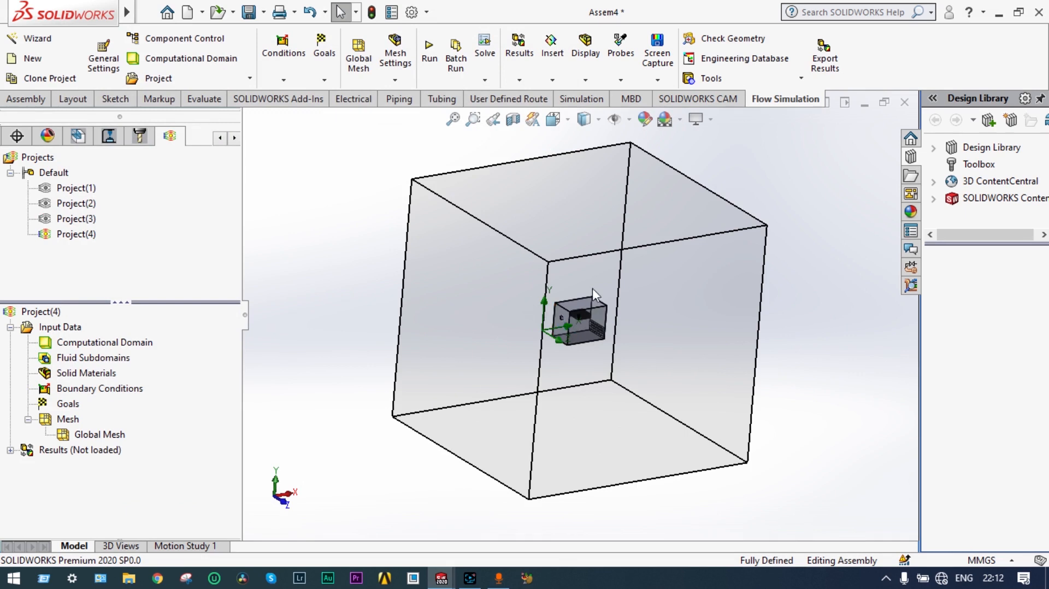
# Step: Resize the computational domain by pulling its top and bottom faces in around the enclosure, Y min 0 m
pyautogui.scroll(-2, 577, 280)
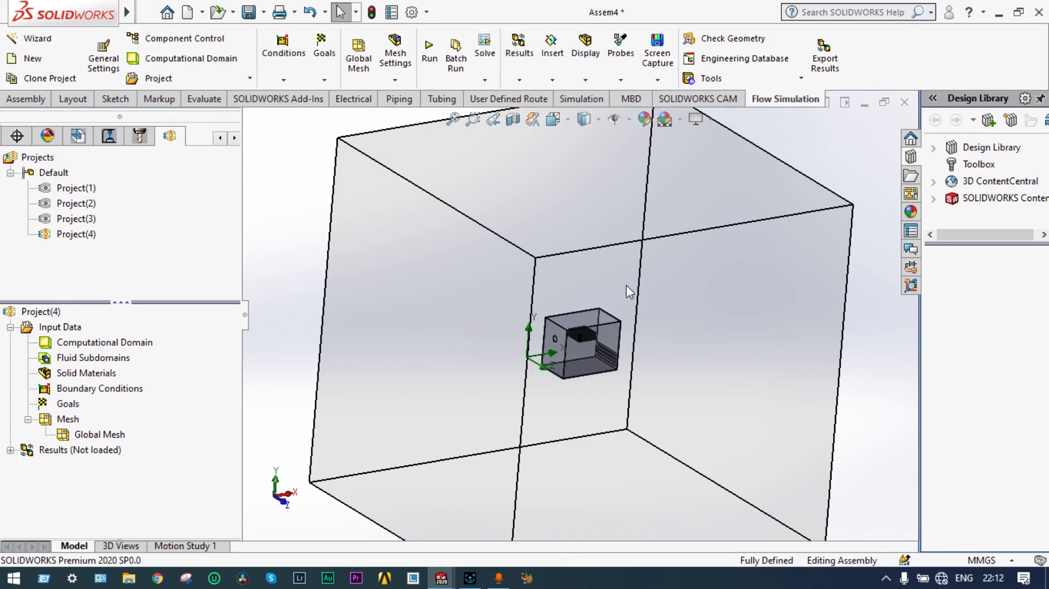
pyautogui.rightClick(146, 345)
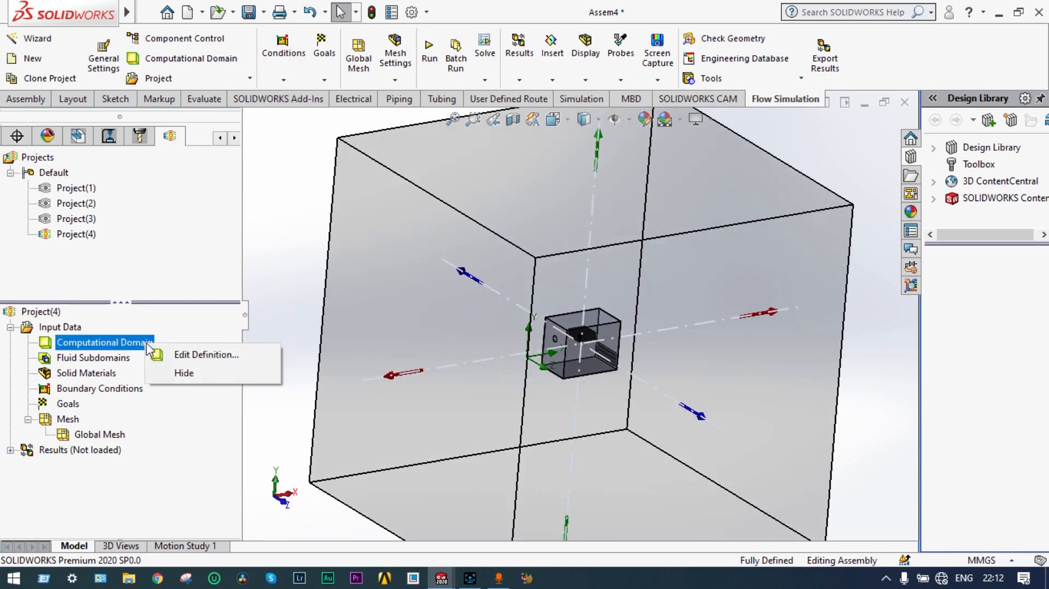
pyautogui.click(180, 356)
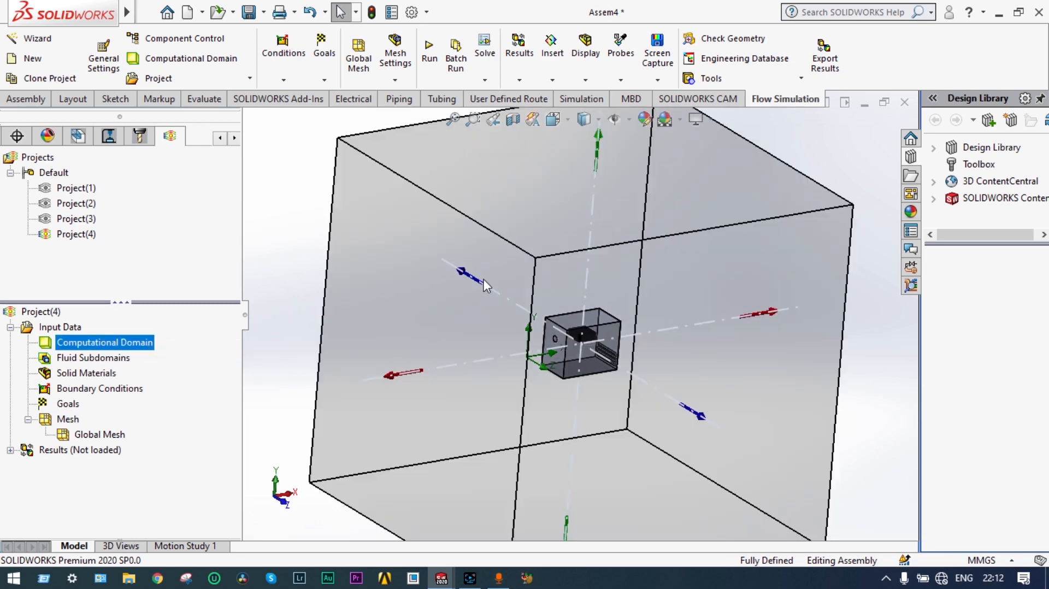
pyautogui.moveTo(601, 143); pyautogui.dragTo(581, 287)
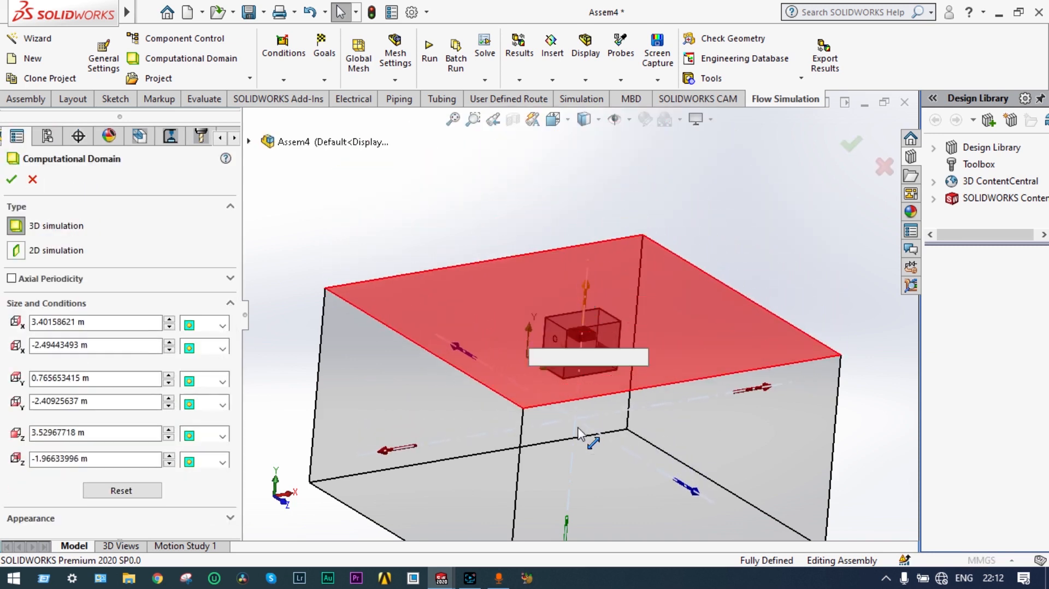
pyautogui.moveTo(566, 532); pyautogui.dragTo(565, 419)
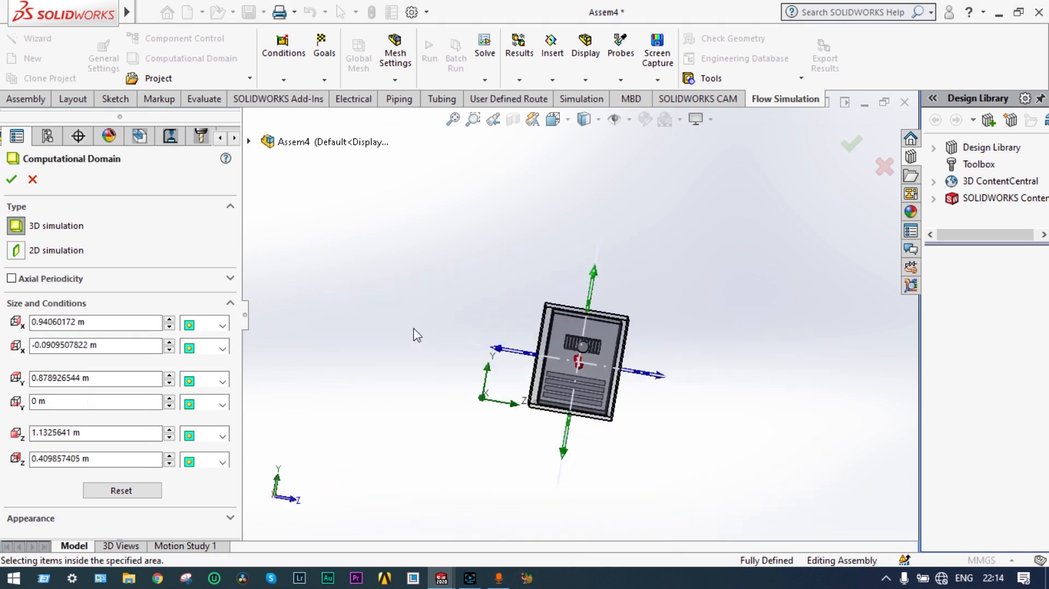
pyautogui.moveTo(414, 330); pyautogui.dragTo(375, 343, button='middle')
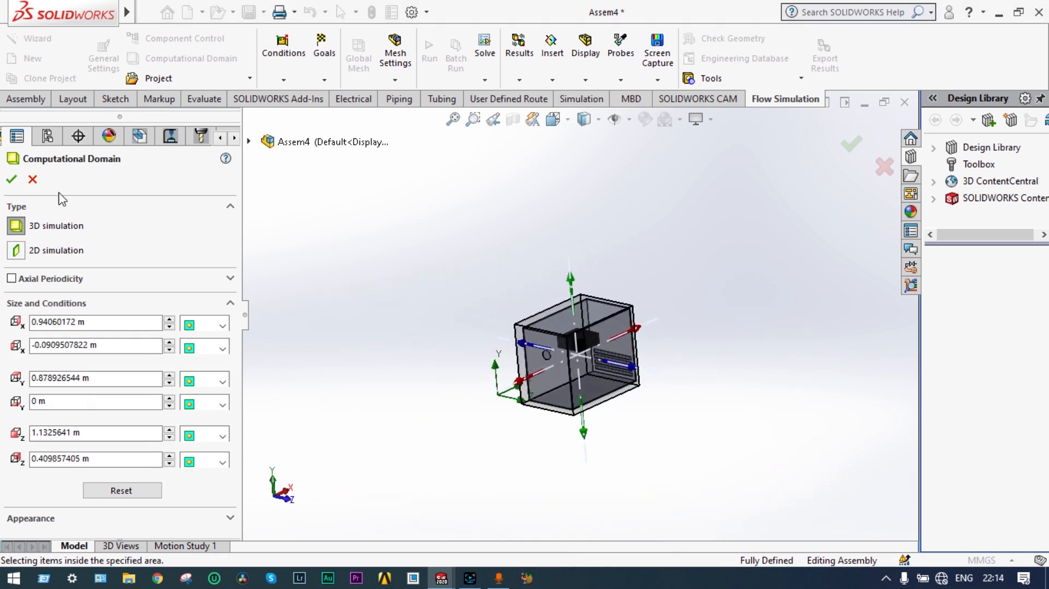
pyautogui.click(12, 180)
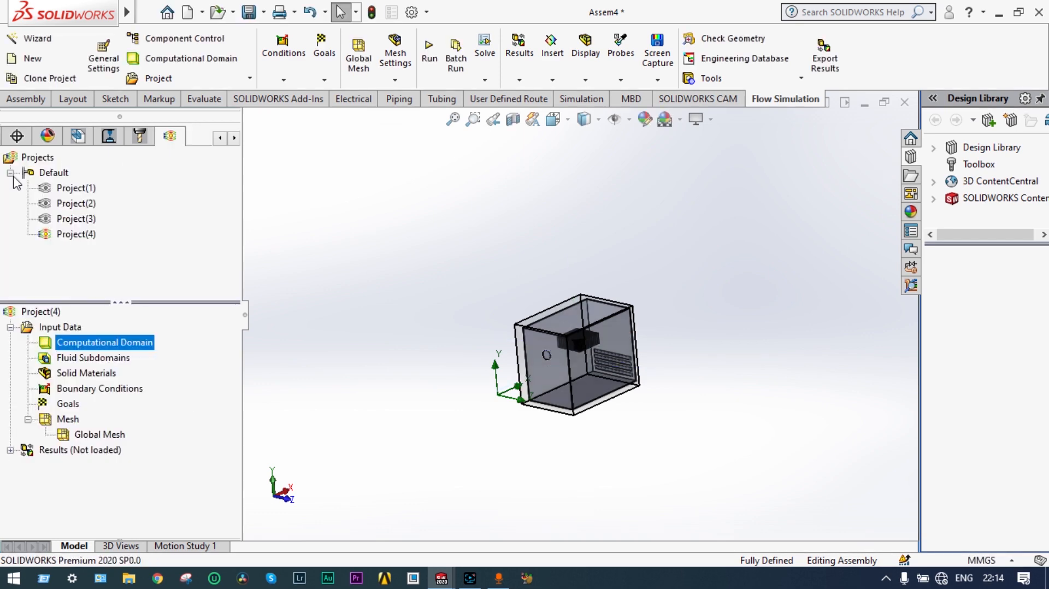
# Step: Hide the computational domain, then zoom and orbit to inspect the enclosure
pyautogui.rightClick(146, 349)
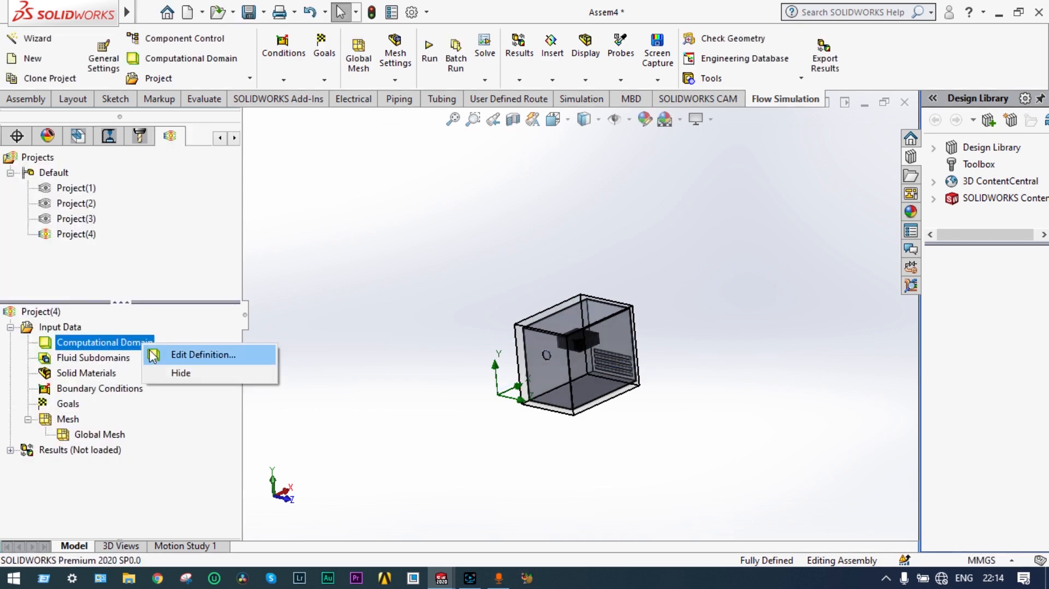
pyautogui.click(179, 373)
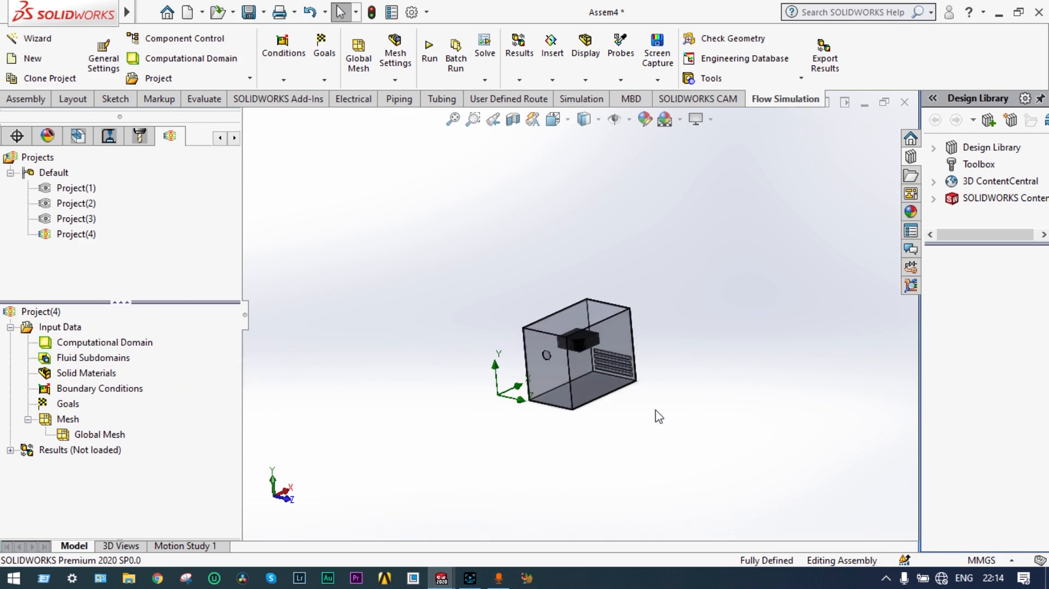
pyautogui.scroll(-2, 656, 417)
pyautogui.scroll(-3, 501, 274)
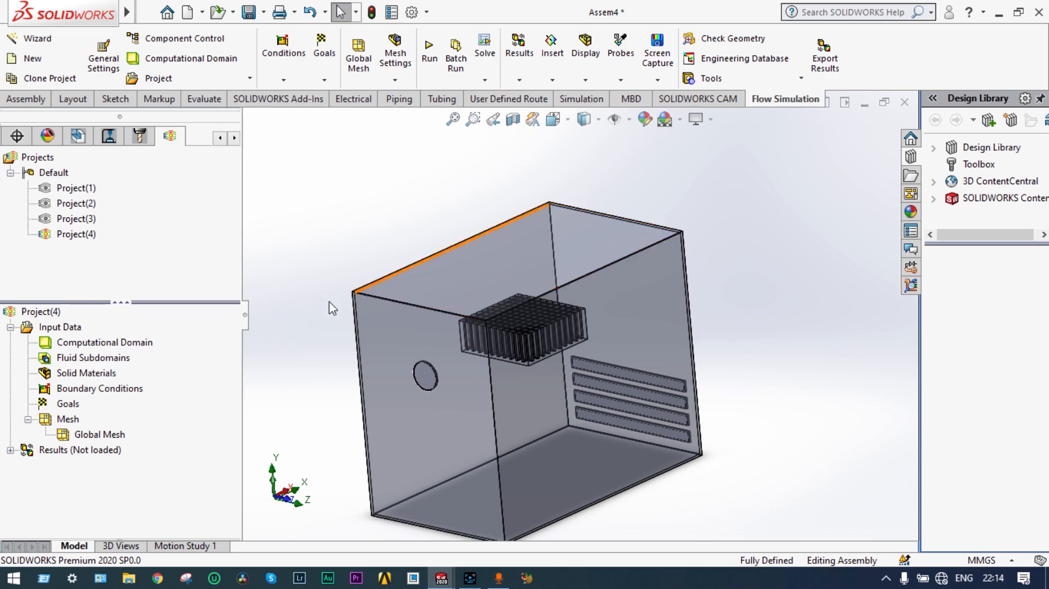
pyautogui.moveTo(445, 243); pyautogui.dragTo(340, 333, button='middle')
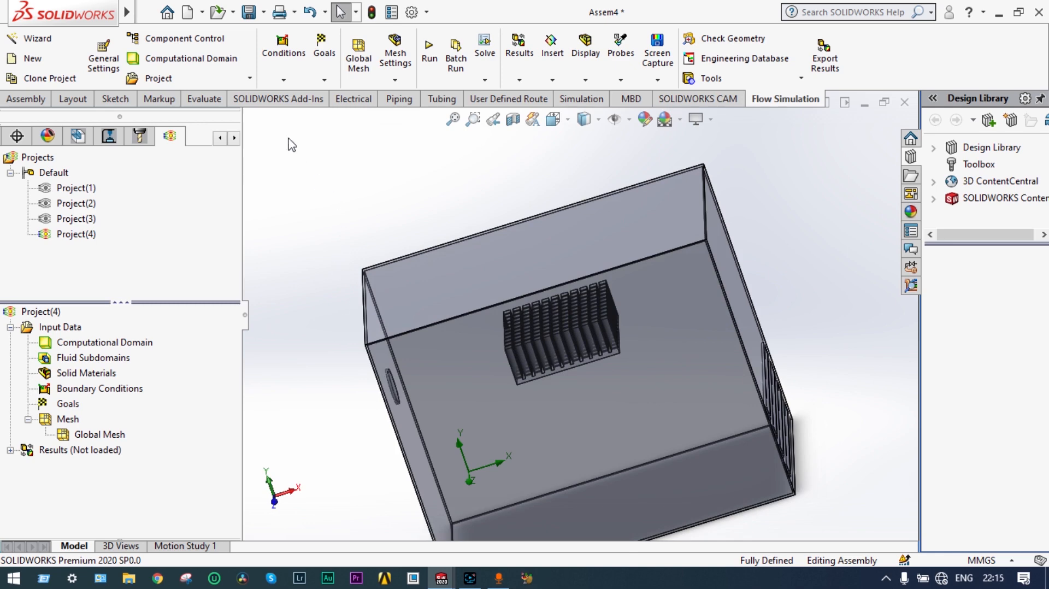
# Step: Bring up the SOLIDWORKS main menu bar
pyautogui.moveTo(127, 12)
pyautogui.click(210, 11)
pyautogui.moveTo(265, 10)
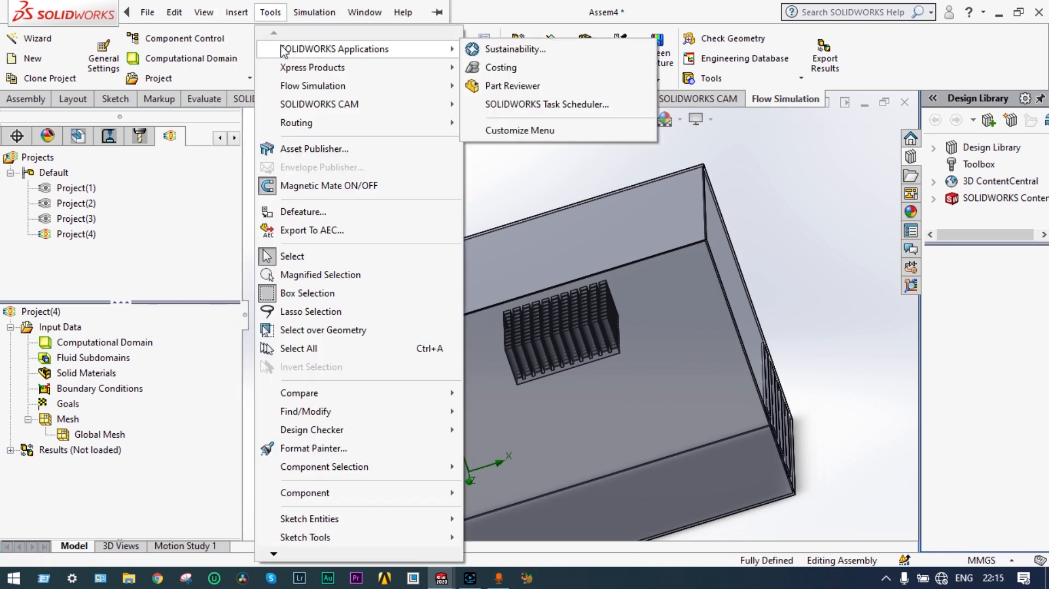
# Step: Insert a fan using the pre-defined axial JMC Products 9025-12L model
pyautogui.moveTo(294, 87)
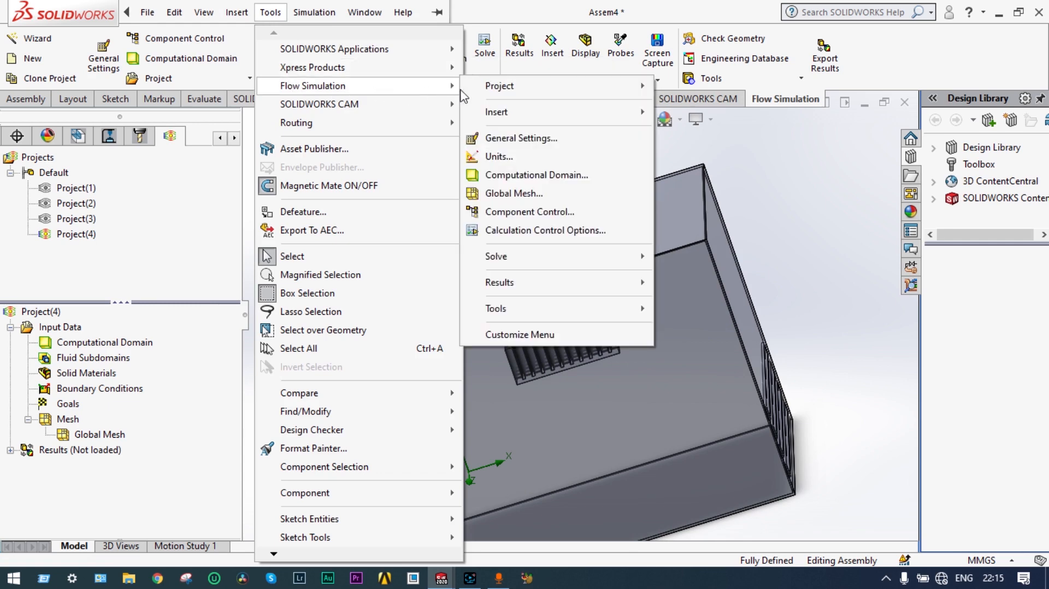
pyautogui.moveTo(507, 116)
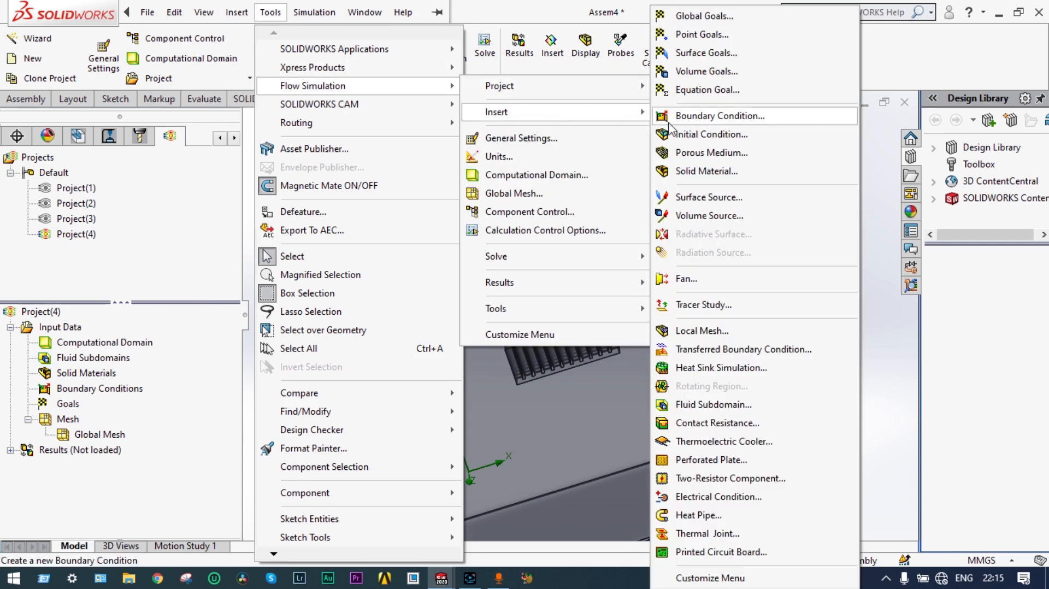
pyautogui.click(717, 279)
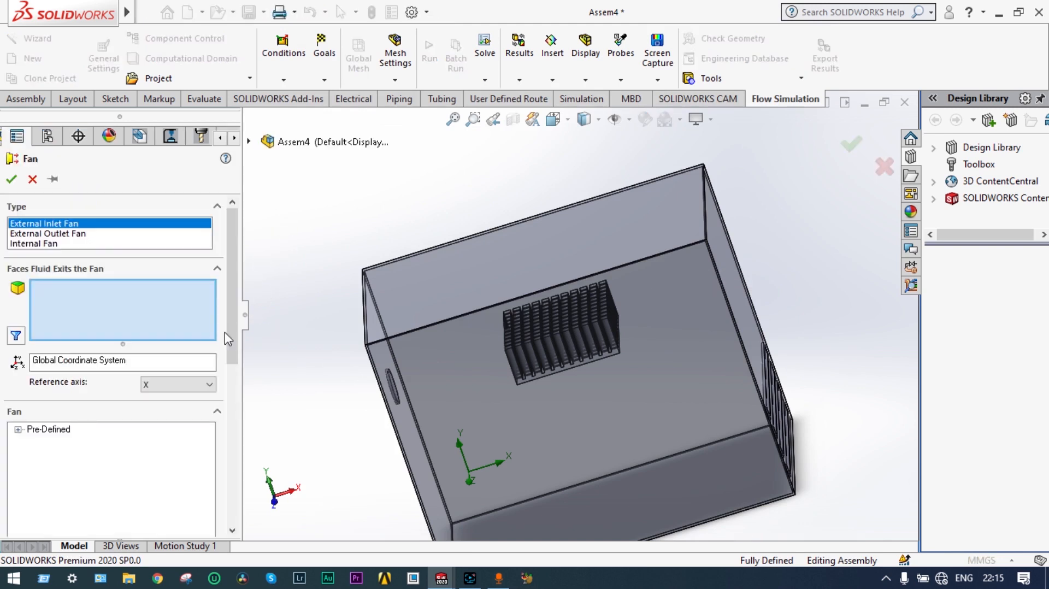
pyautogui.click(18, 429)
pyautogui.click(32, 442)
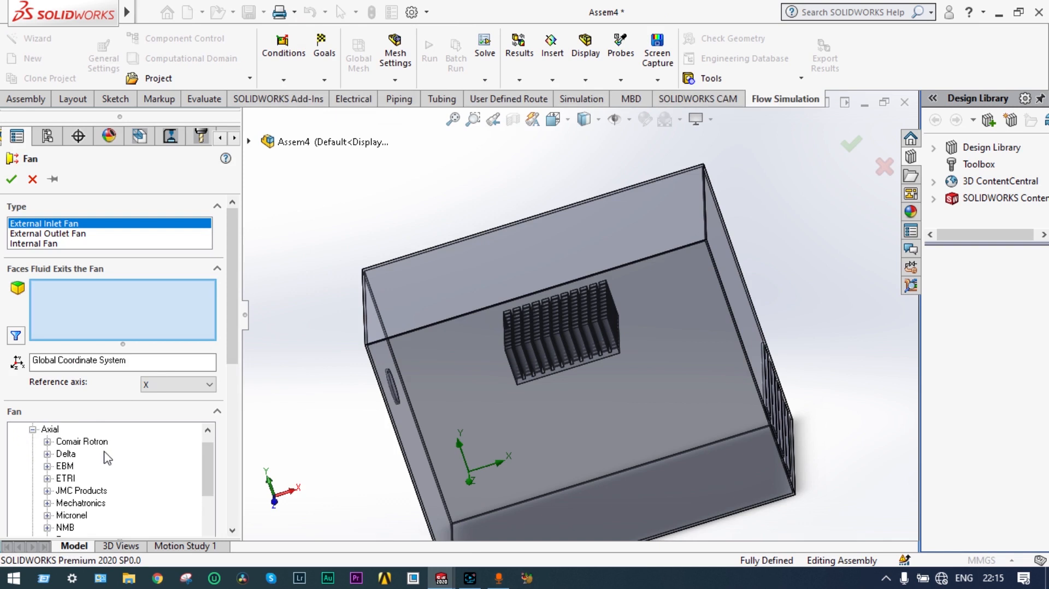
pyautogui.moveTo(233, 357); pyautogui.dragTo(240, 427)
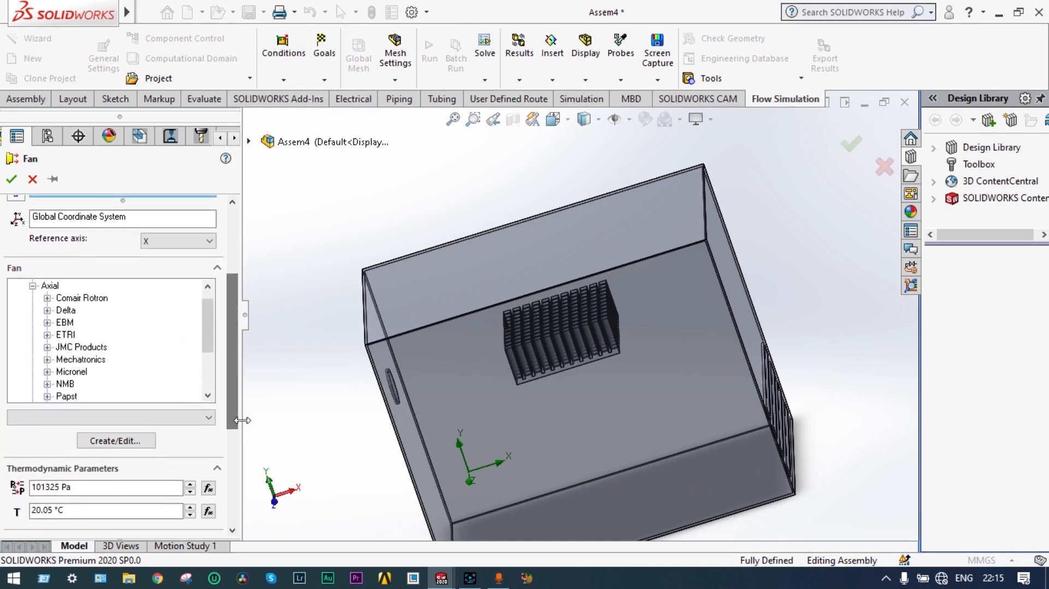
pyautogui.click(48, 347)
pyautogui.moveTo(208, 312); pyautogui.dragTo(213, 369)
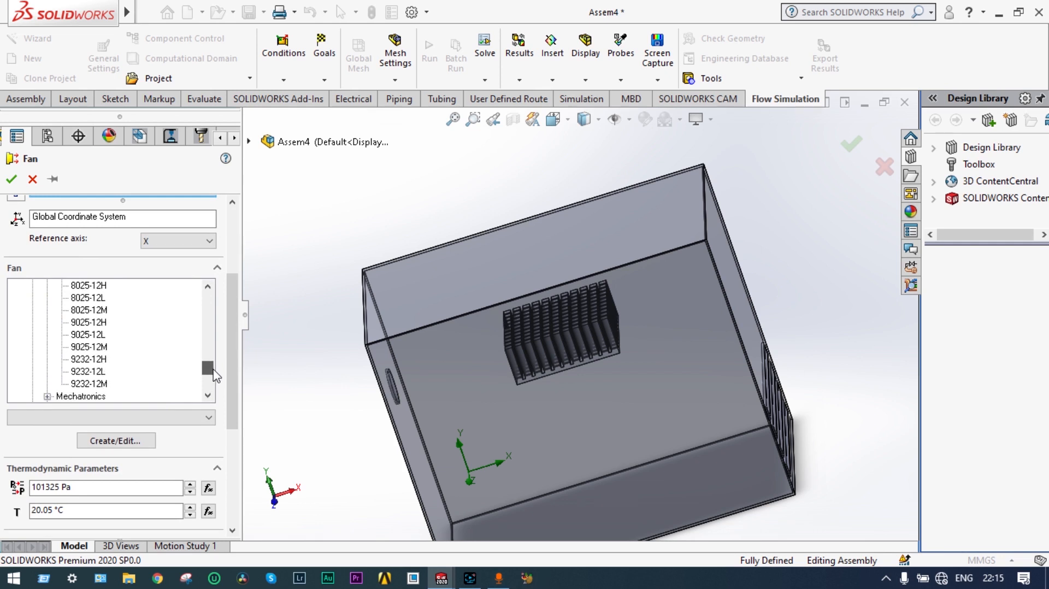
pyautogui.click(84, 335)
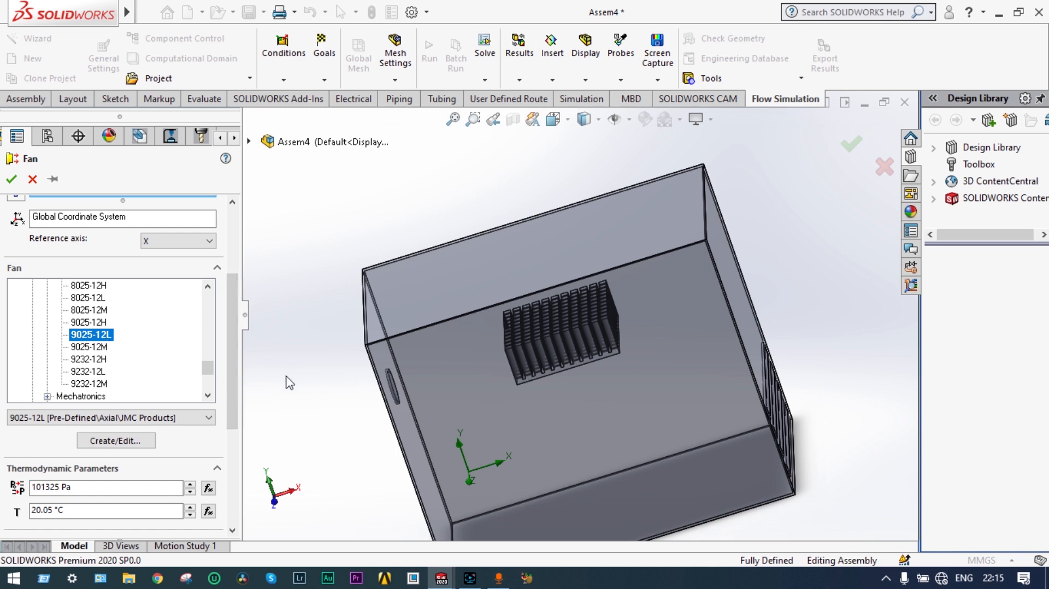
# Step: Assign the external inlet fan to the round opening in the enclosure side
pyautogui.moveTo(289, 382); pyautogui.dragTo(362, 381, button='middle')
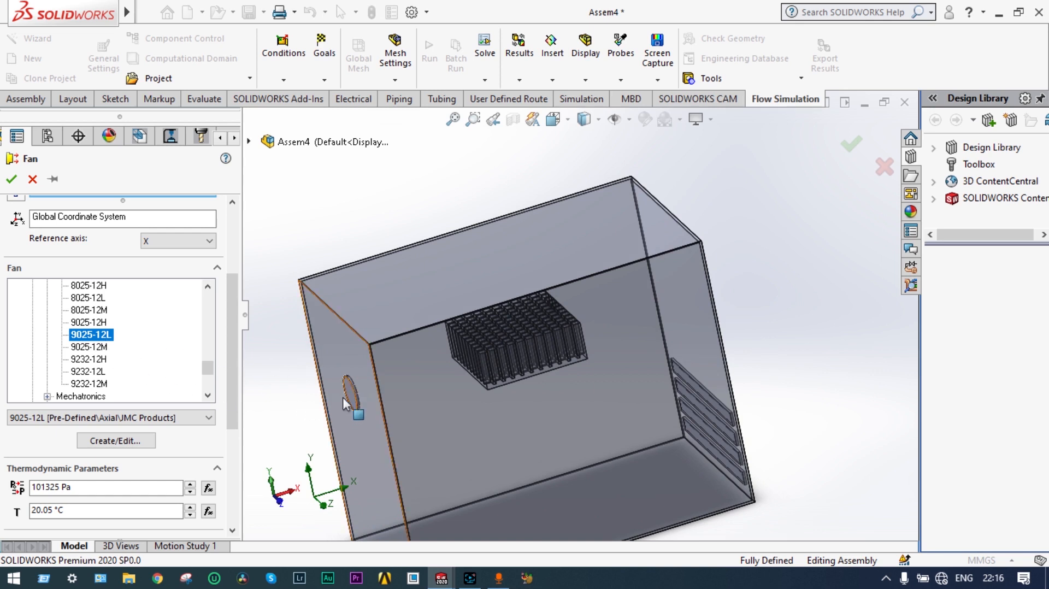
pyautogui.moveTo(354, 411); pyautogui.dragTo(269, 416, button='middle')
pyautogui.scroll(1, 333, 430)
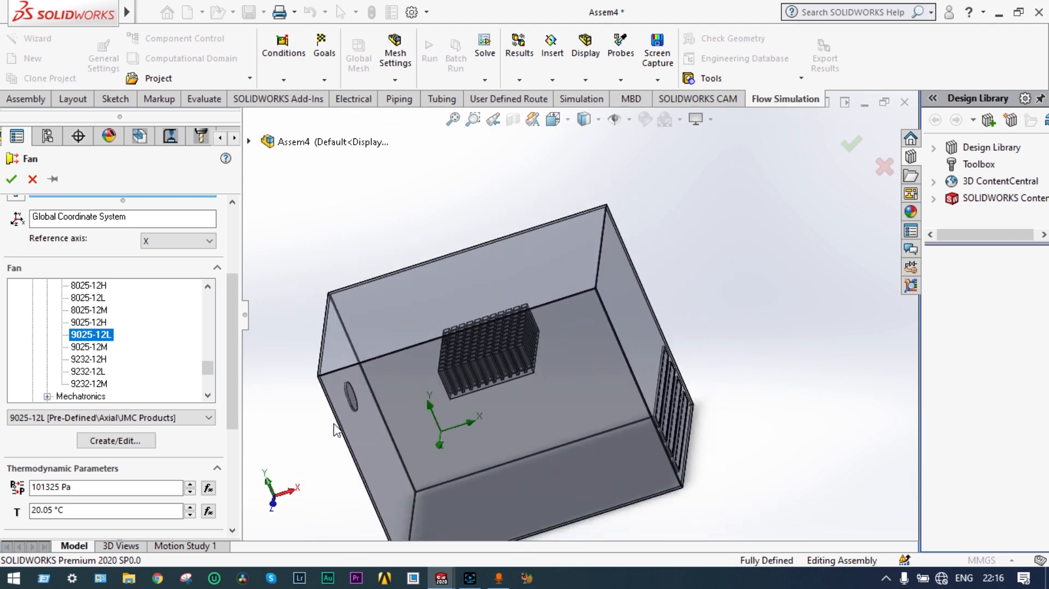
pyautogui.scroll(-4, 335, 431)
pyautogui.moveTo(362, 403); pyautogui.dragTo(532, 315, button='middle')
pyautogui.click(531, 314)
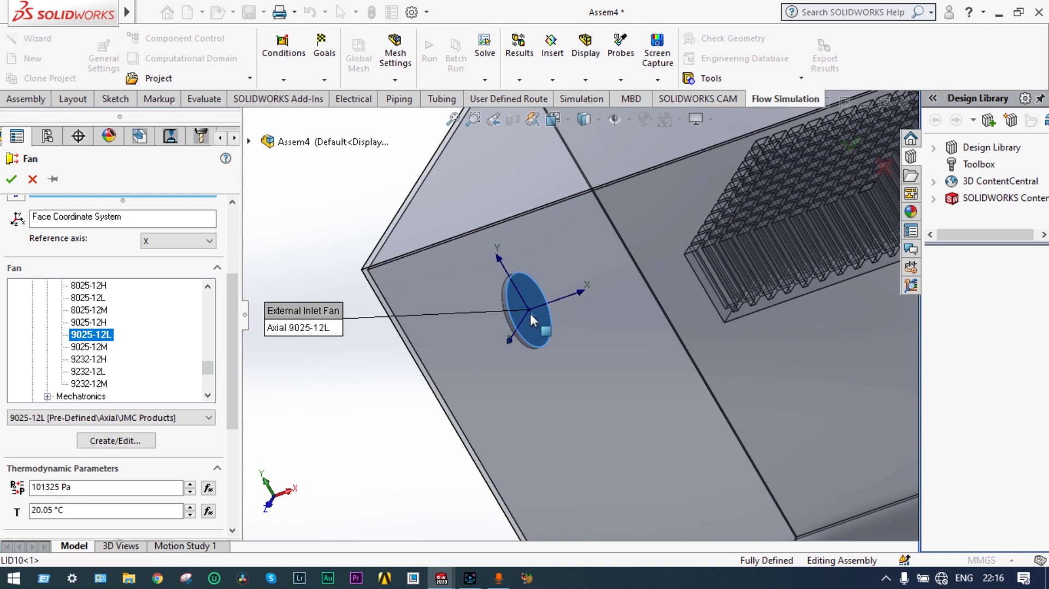
pyautogui.click(13, 178)
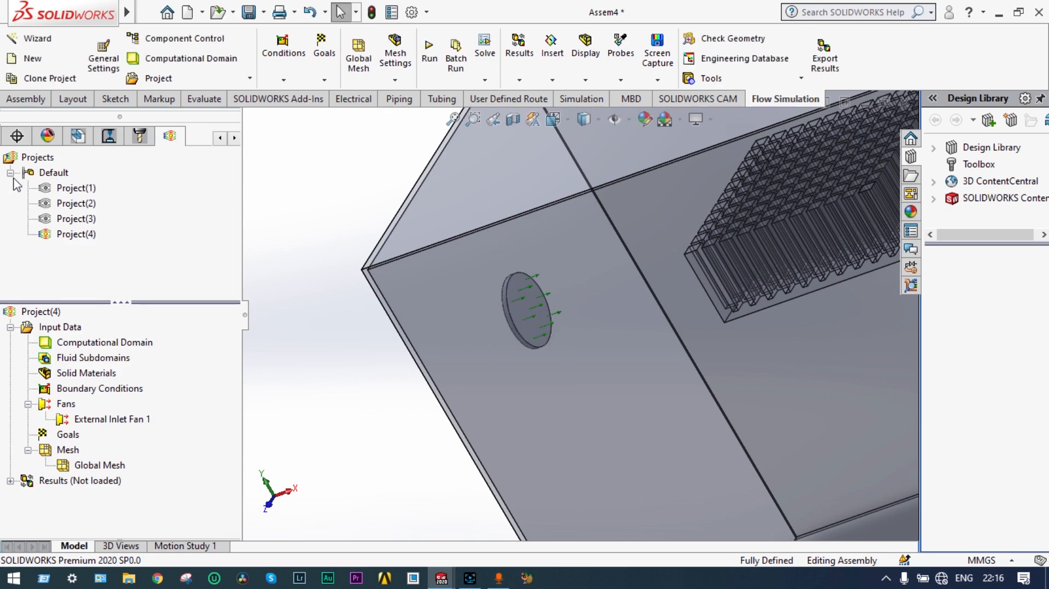
# Step: Fit and orbit the enclosure, dismissing the unsaved-document notification
pyautogui.press('f')
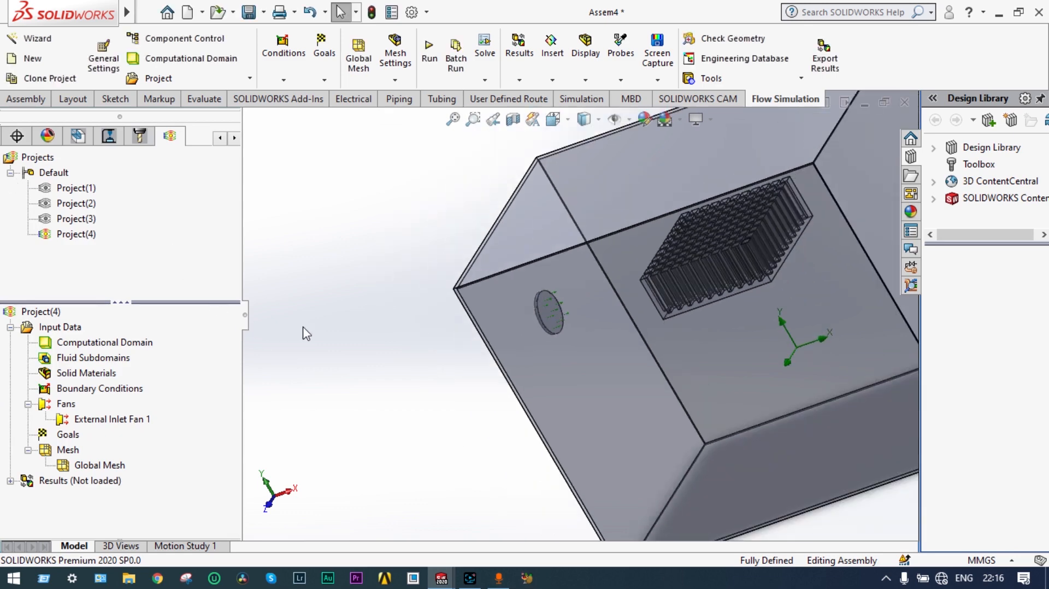
pyautogui.moveTo(309, 334); pyautogui.dragTo(351, 288, button='middle')
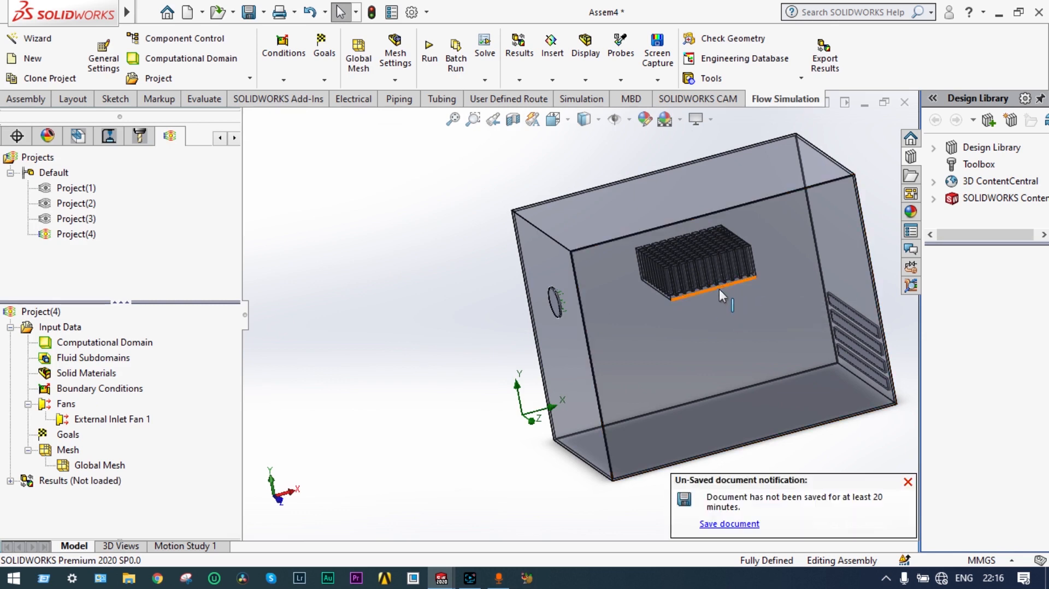
pyautogui.moveTo(451, 392); pyautogui.dragTo(415, 311, button='middle')
pyautogui.click(907, 481)
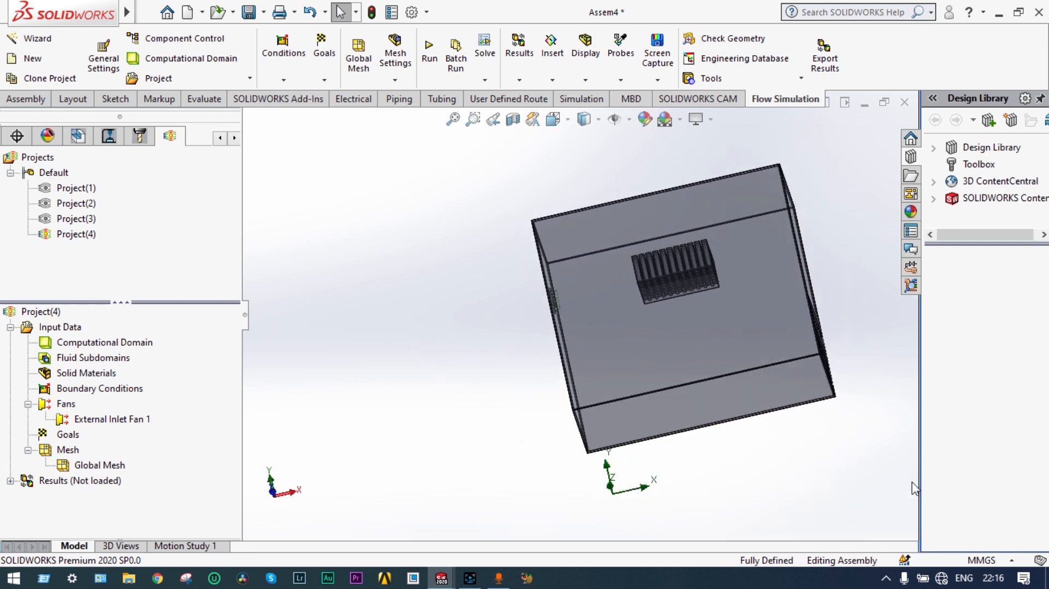
pyautogui.moveTo(876, 473); pyautogui.dragTo(431, 218, button='middle')
pyautogui.moveTo(468, 333); pyautogui.dragTo(443, 246, button='middle')
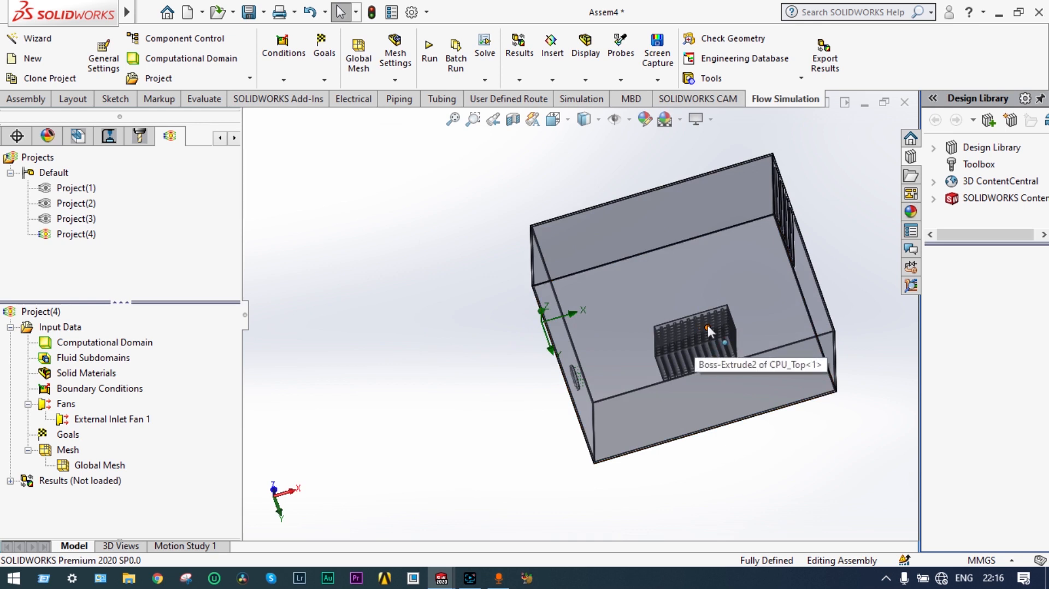
# Step: Apply a section view of the enclosure cut along the Top Plane
pyautogui.click(514, 120)
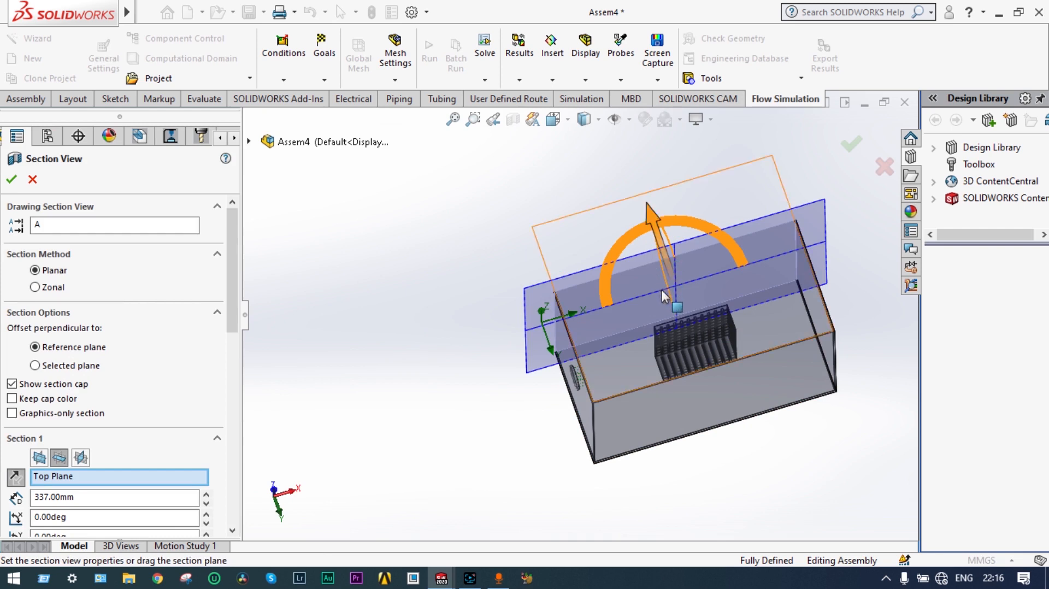
pyautogui.click(850, 146)
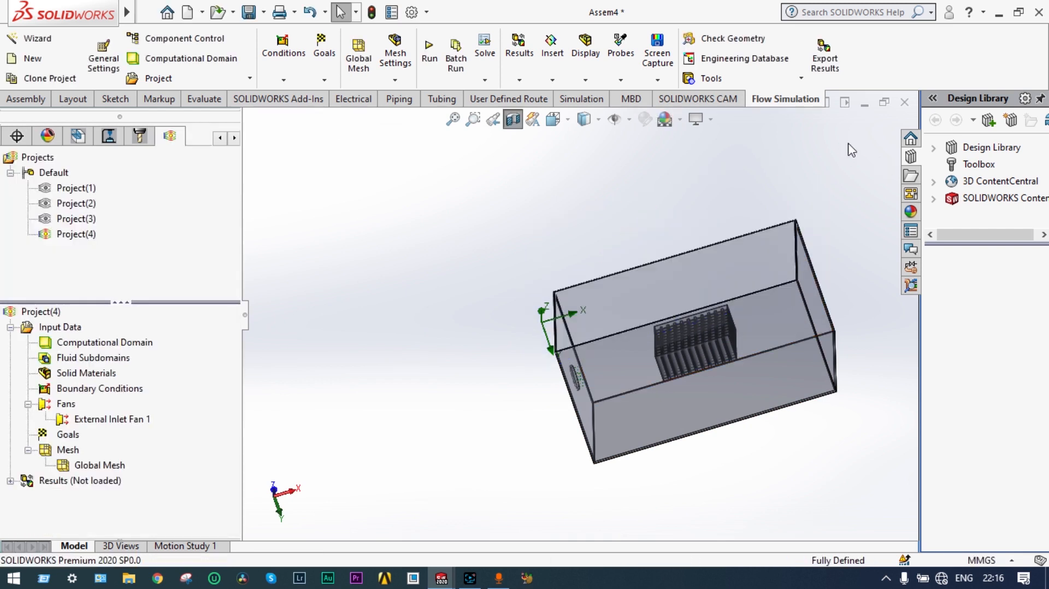
pyautogui.moveTo(759, 187); pyautogui.dragTo(730, 220, button='middle')
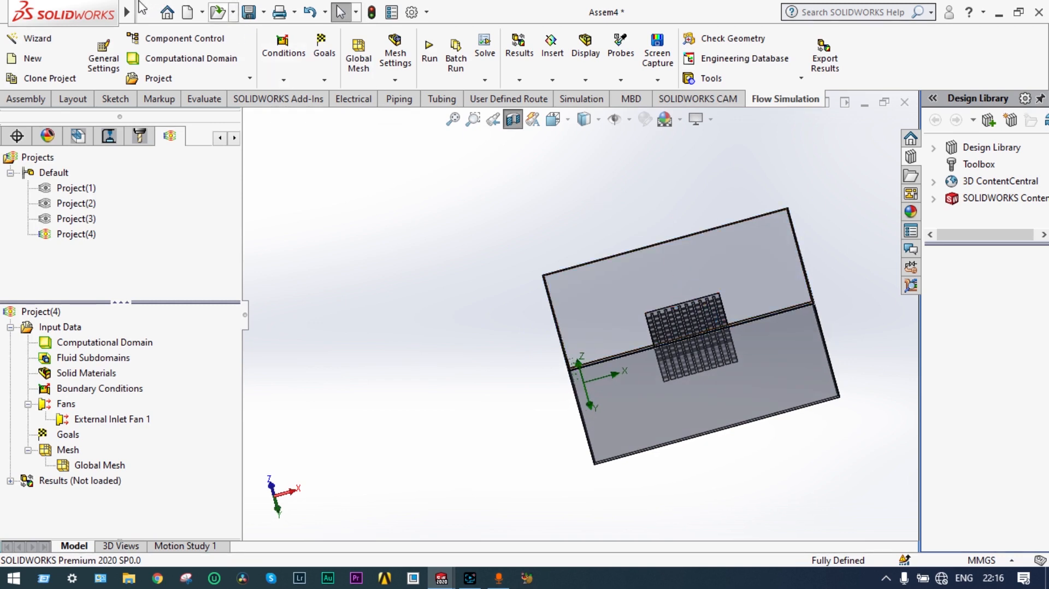
pyautogui.moveTo(137, 9)
pyautogui.click(174, 12)
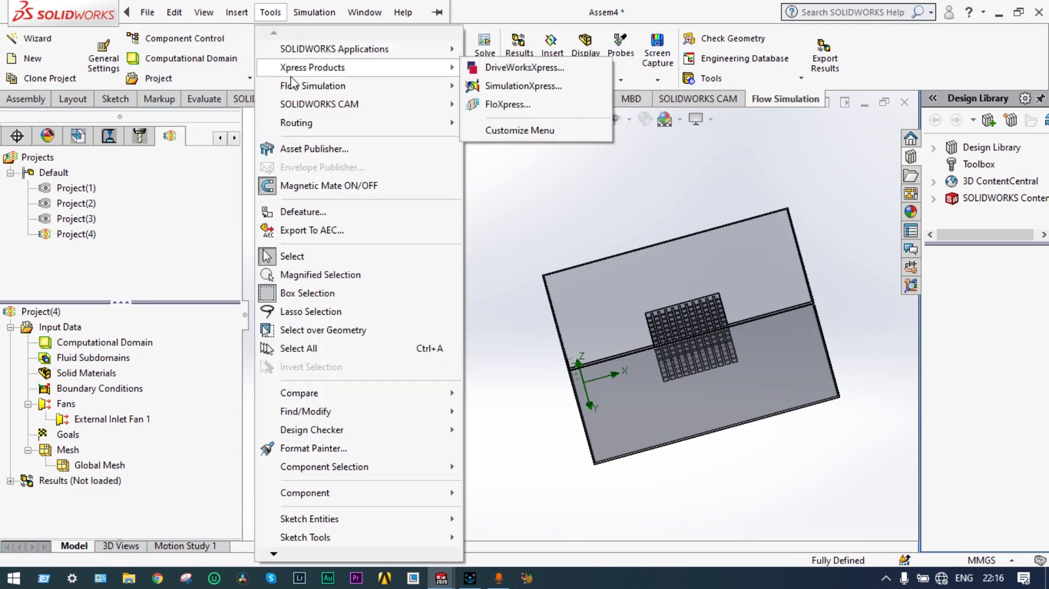
# Step: Insert a Surface Source on the CPU_Top heat sink's top face with Q = 100 W
pyautogui.moveTo(301, 87)
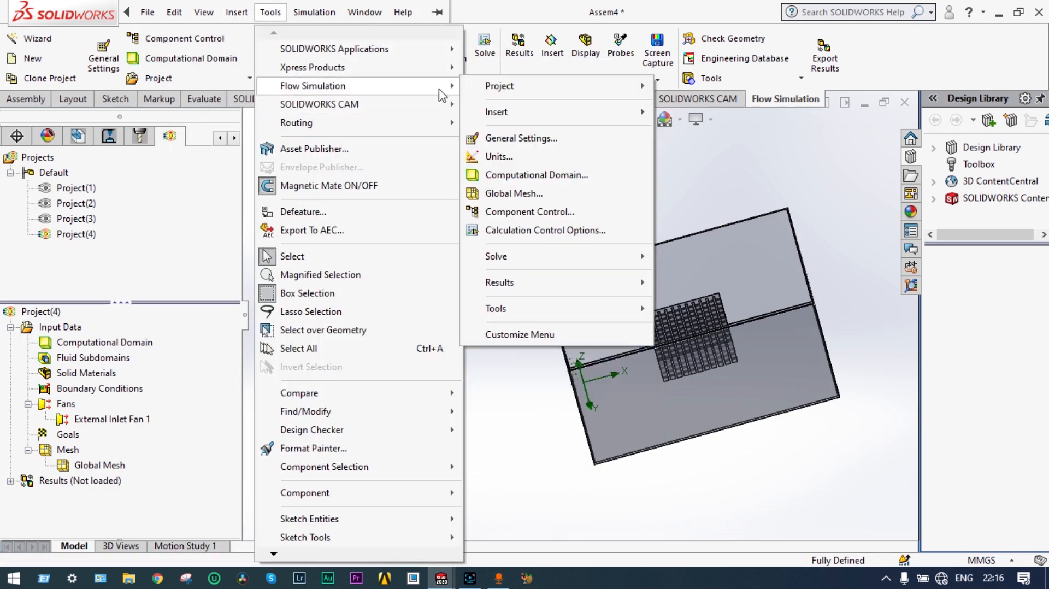
pyautogui.moveTo(497, 112)
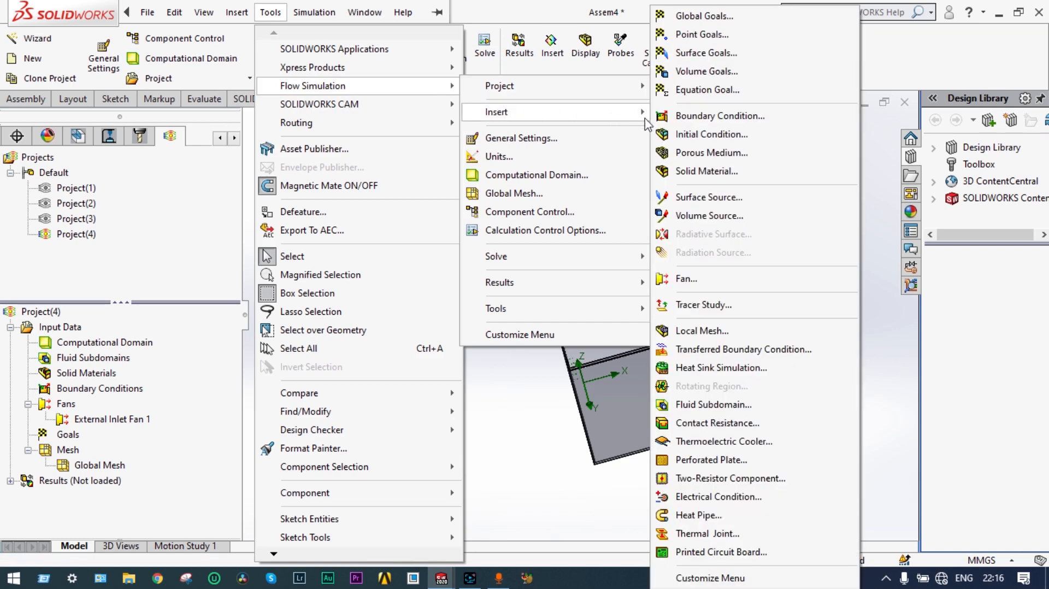
pyautogui.click(724, 200)
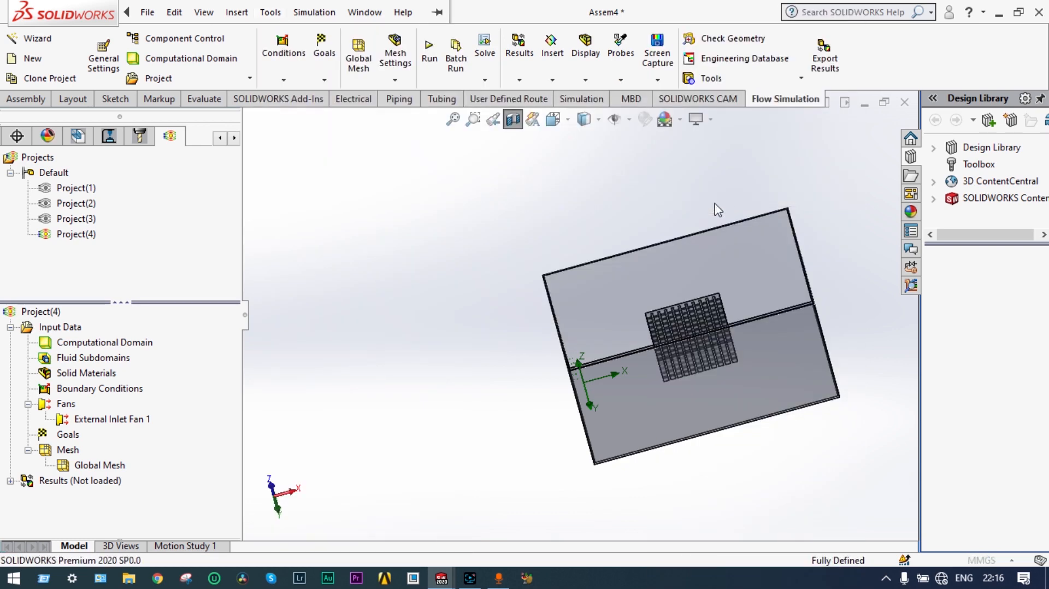
pyautogui.scroll(-5, 703, 300)
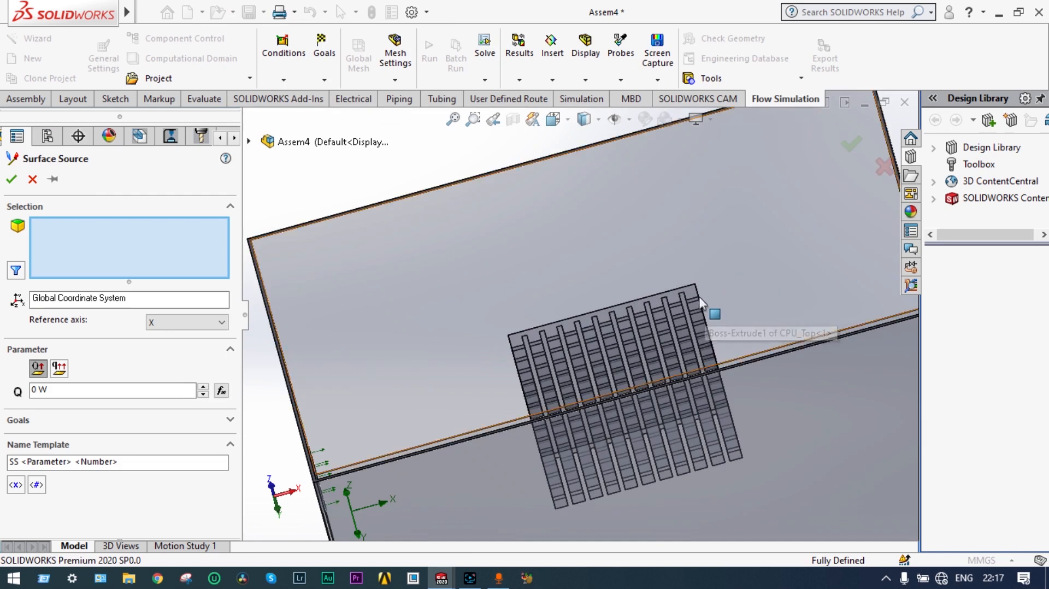
pyautogui.click(692, 293)
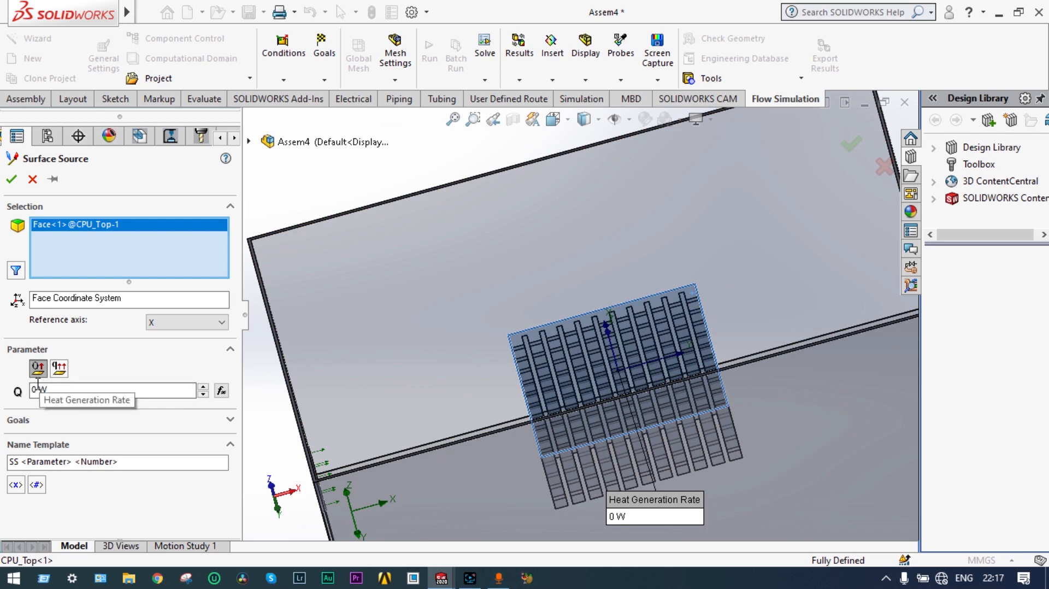
pyautogui.write('100')
pyautogui.click(12, 180)
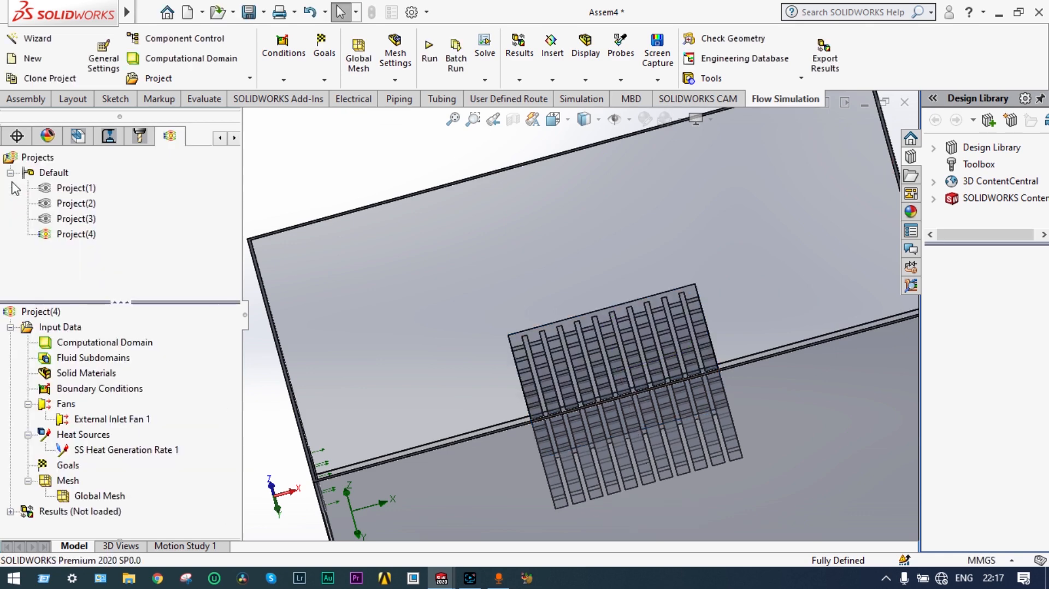
# Step: Turn off the section view and orbit the whole CPU box to a front three-quarter view
pyautogui.scroll(1, 340, 260)
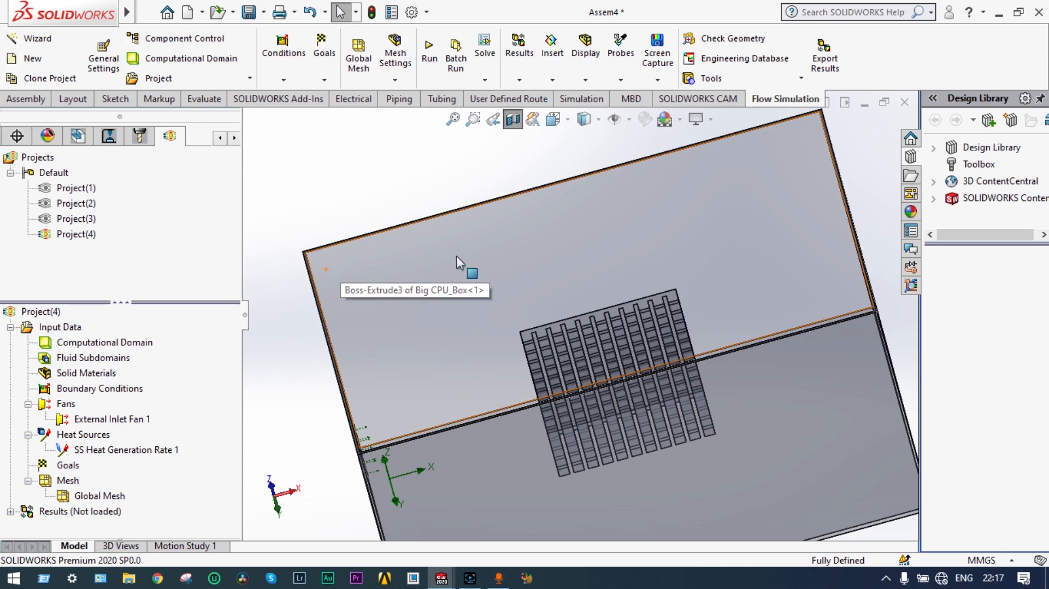
pyautogui.click(516, 124)
pyautogui.scroll(1, 484, 238)
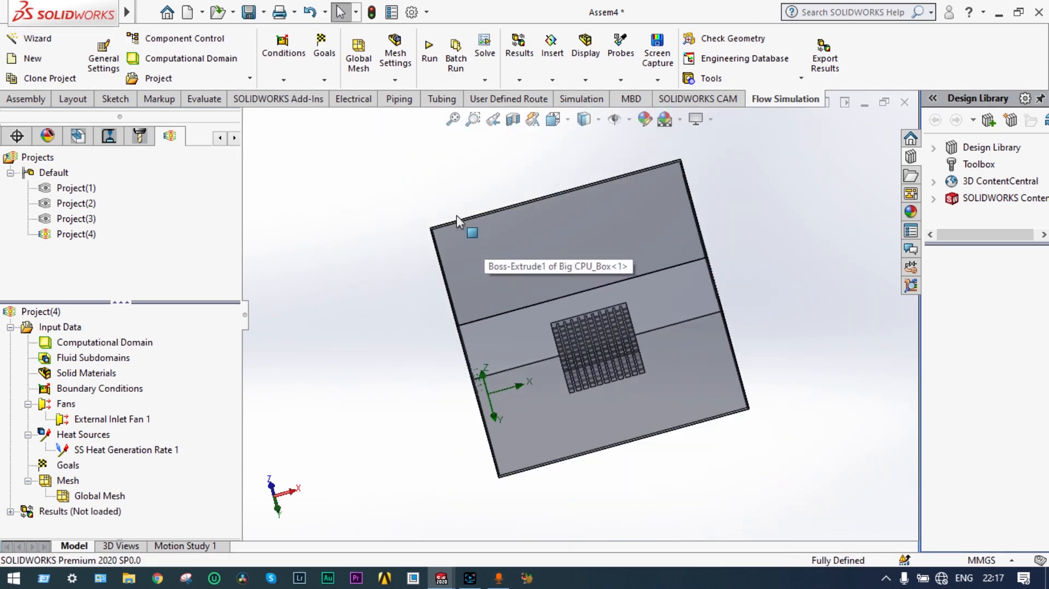
pyautogui.moveTo(457, 215); pyautogui.dragTo(509, 468, button='middle')
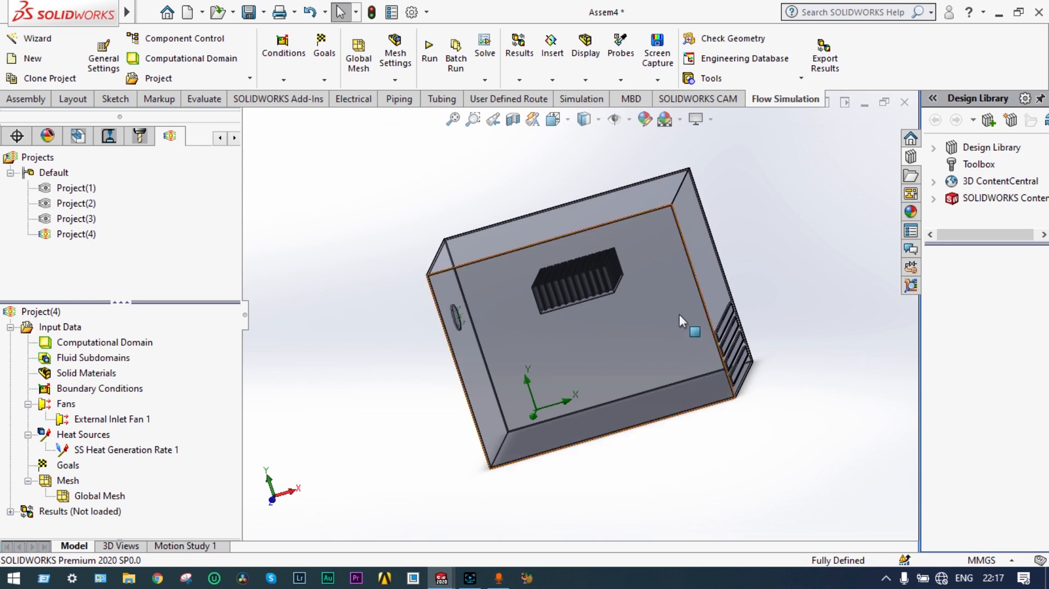
pyautogui.moveTo(680, 314); pyautogui.dragTo(727, 309, button='middle')
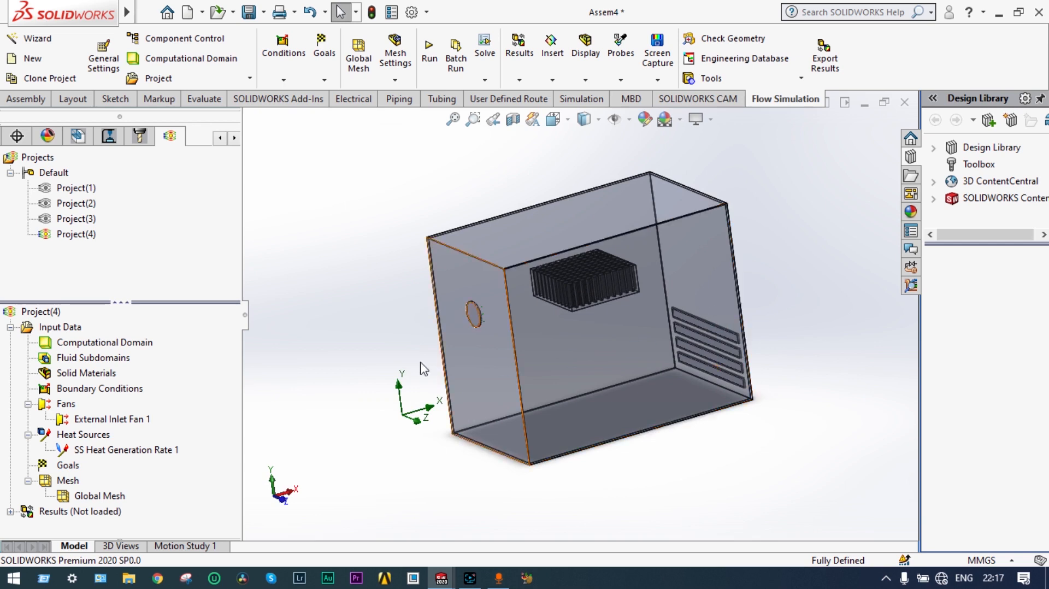
pyautogui.rightClick(99, 387)
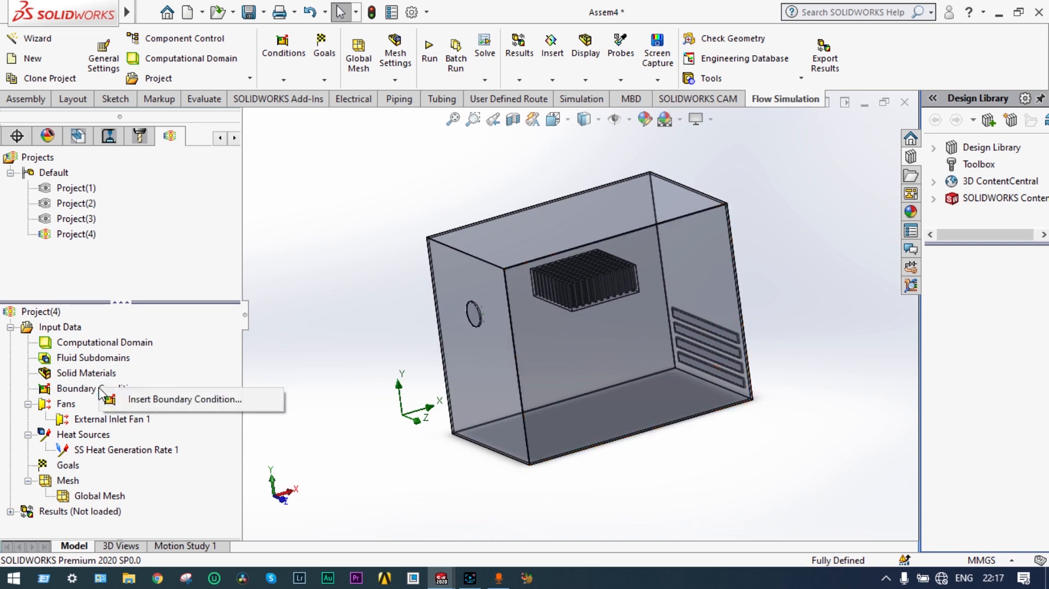
# Step: Add a 101325 Pa Environment Pressure opening on the four vent slots and dismiss the out-of-domain error
pyautogui.click(130, 401)
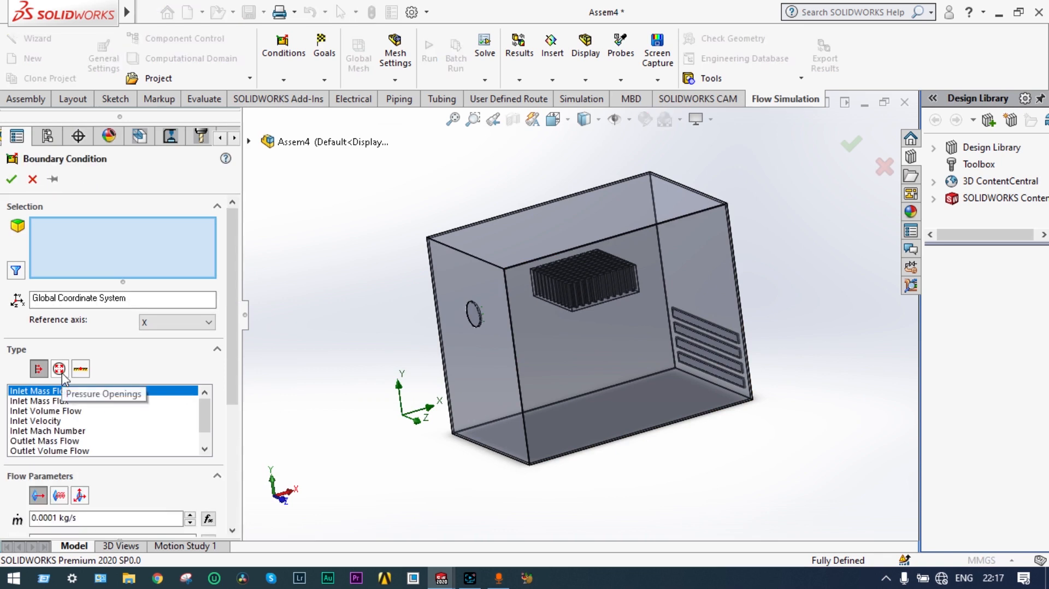
pyautogui.click(62, 372)
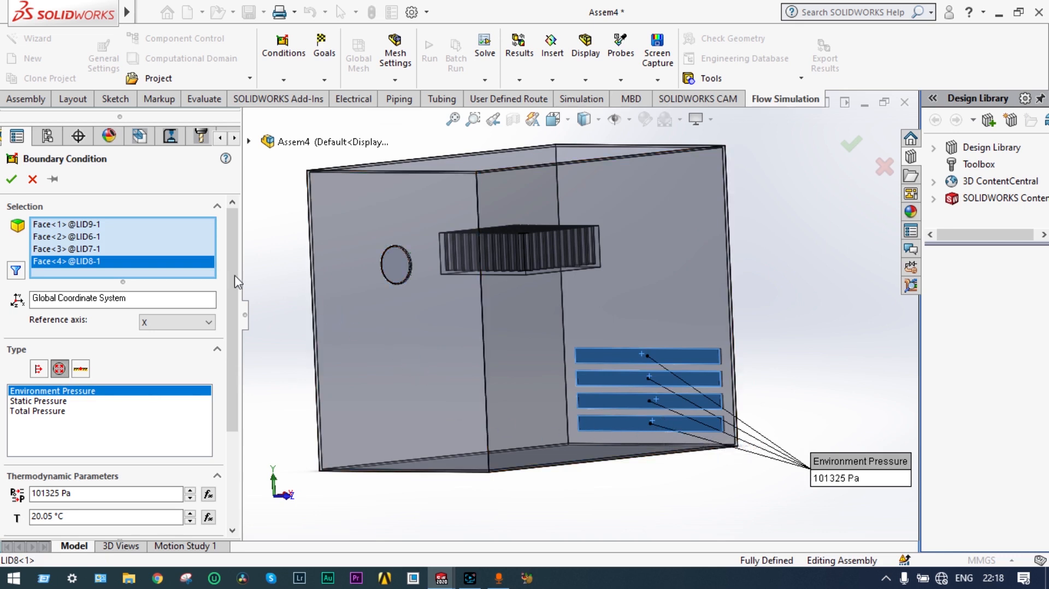
pyautogui.click(12, 179)
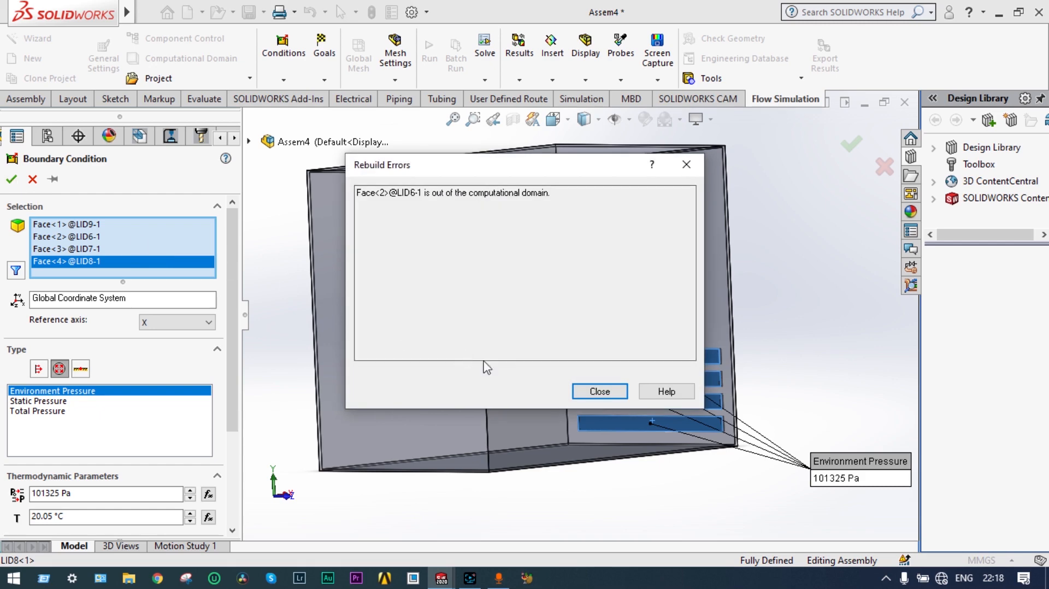
pyautogui.click(669, 394)
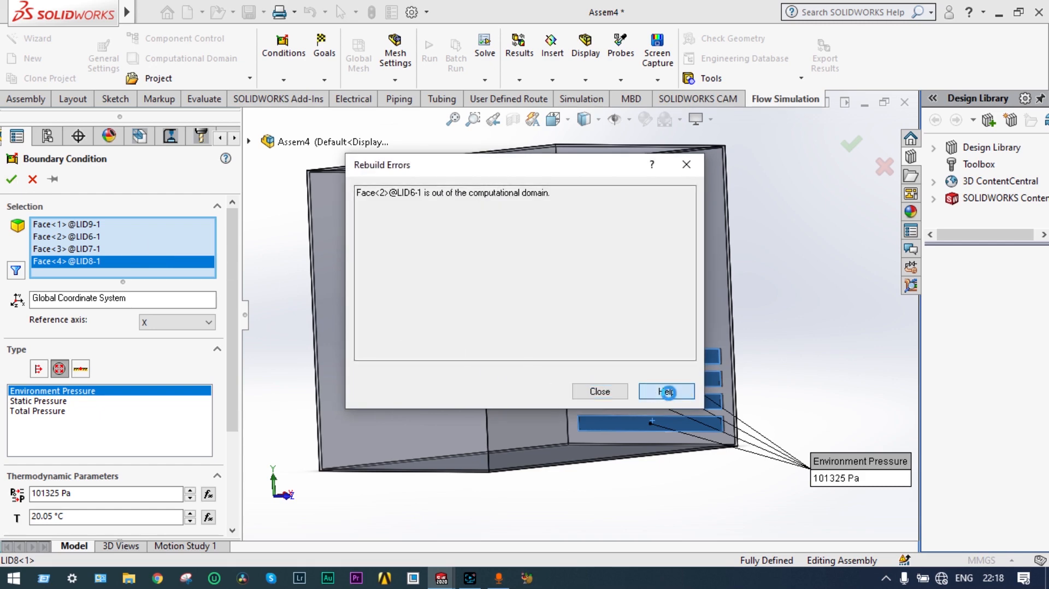
pyautogui.click(663, 62)
pyautogui.click(609, 394)
pyautogui.press('Return')
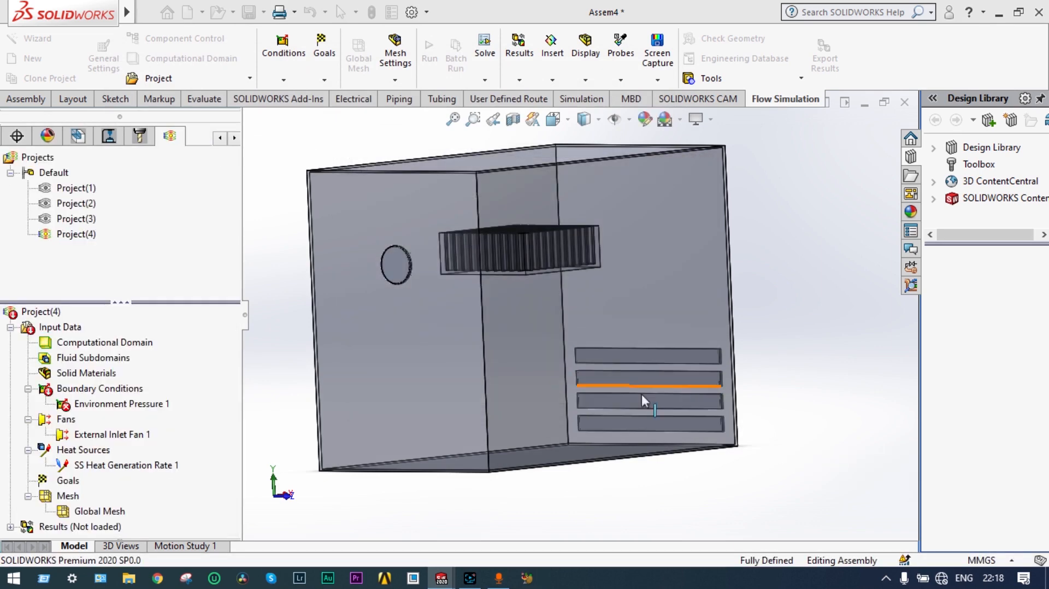
# Step: Delete Environment Pressure 1 and apply a new 101325 Pa Environment Pressure to the four vent slots
pyautogui.rightClick(116, 410)
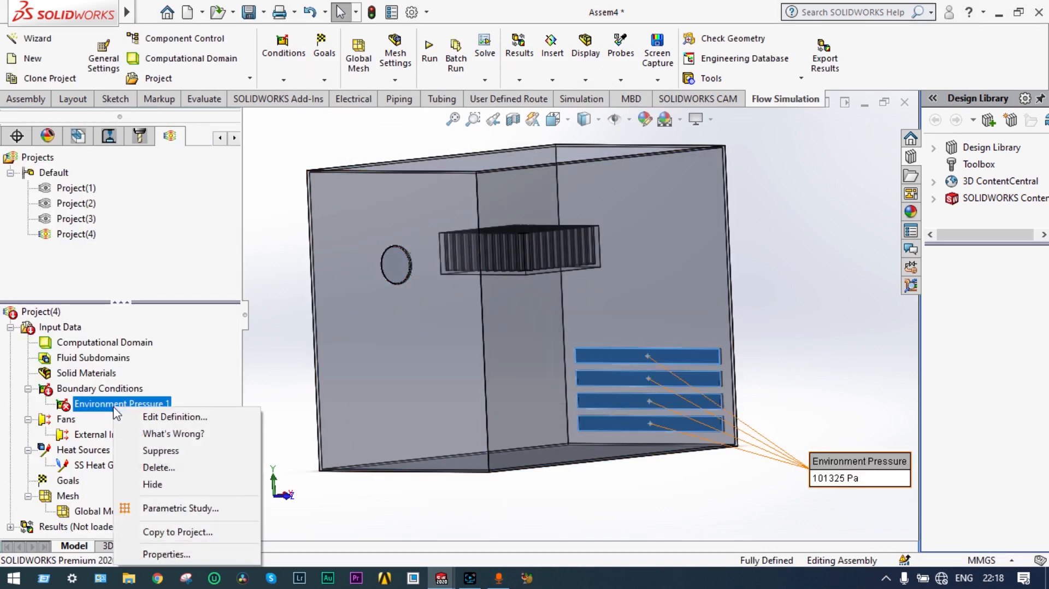
pyautogui.click(161, 467)
pyautogui.click(614, 240)
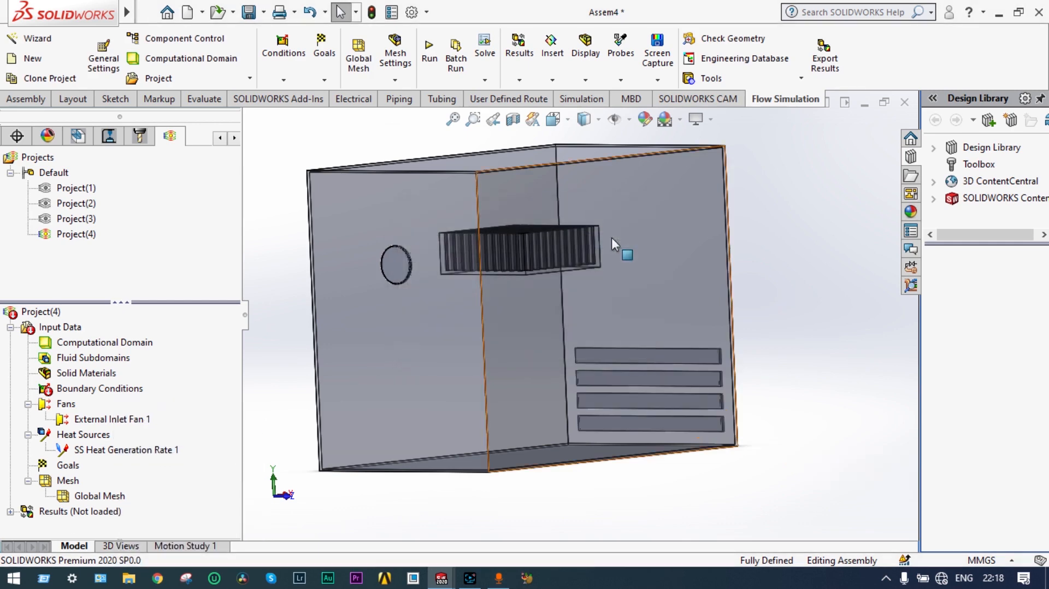
pyautogui.moveTo(783, 291); pyautogui.dragTo(787, 302, button='middle')
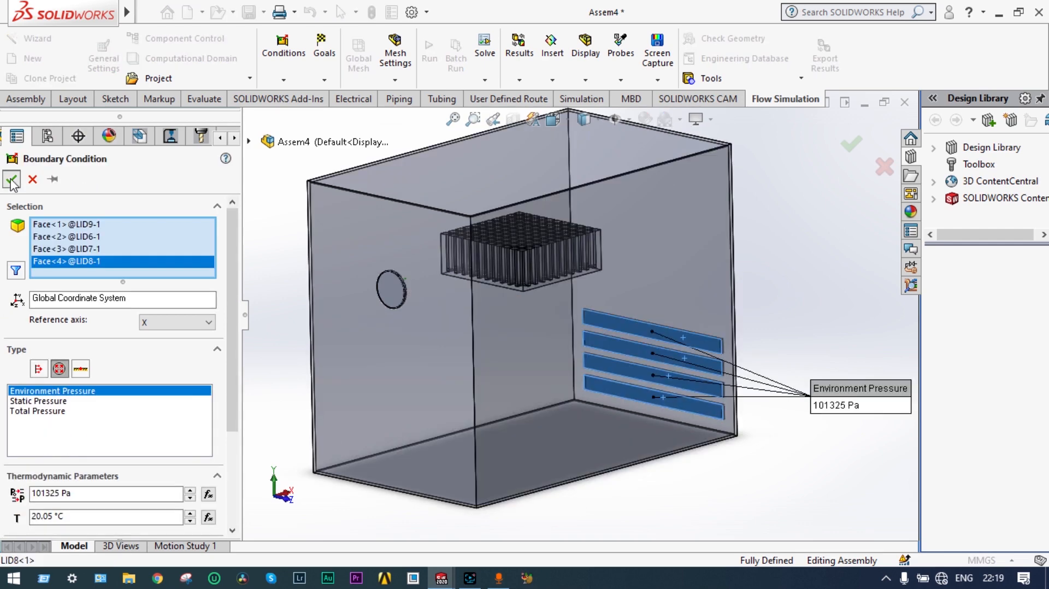
pyautogui.click(11, 180)
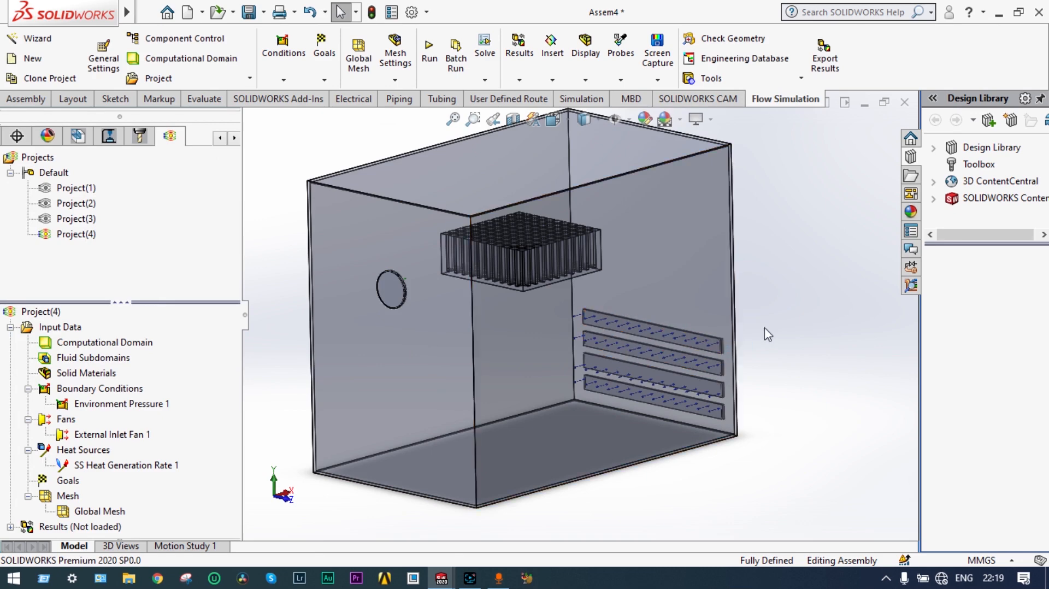
# Step: Insert a solid material using Pre-Defined Metals > Aluminum and assign it to the CPU_Top part
pyautogui.moveTo(780, 327); pyautogui.dragTo(753, 327, button='middle')
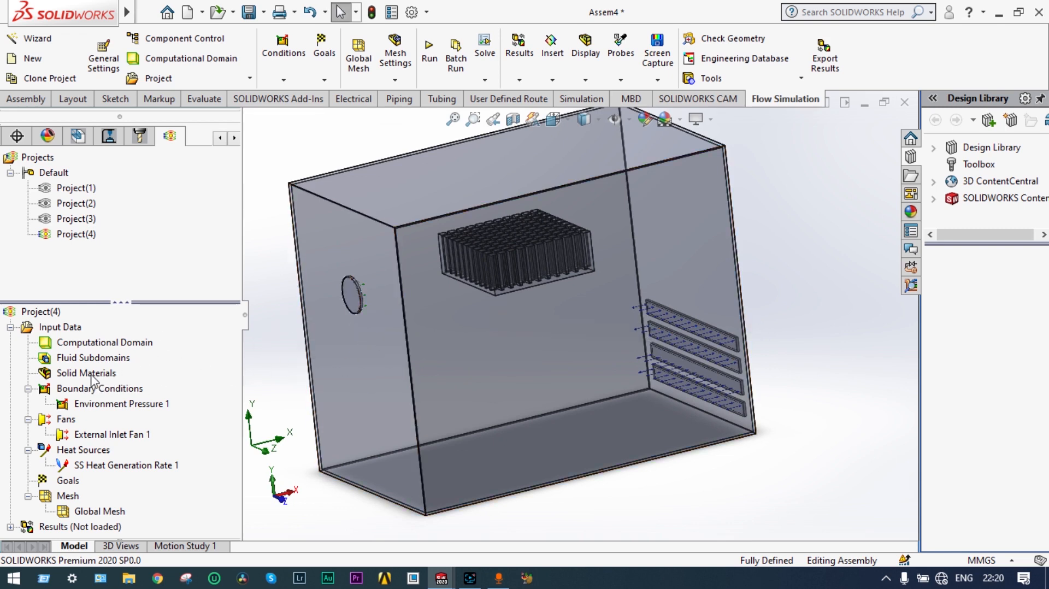
pyautogui.rightClick(74, 375)
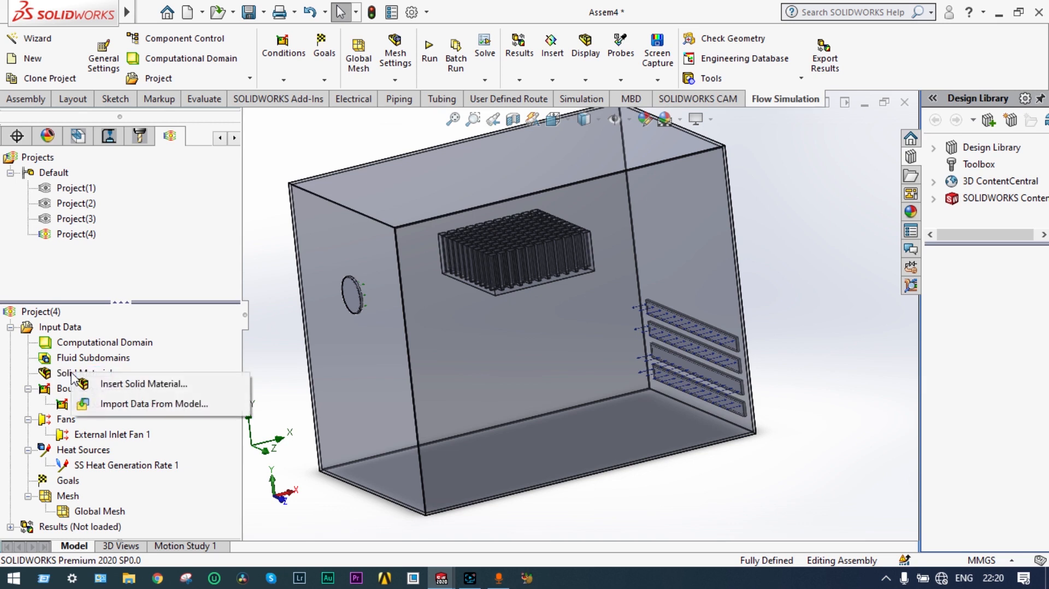
pyautogui.click(105, 384)
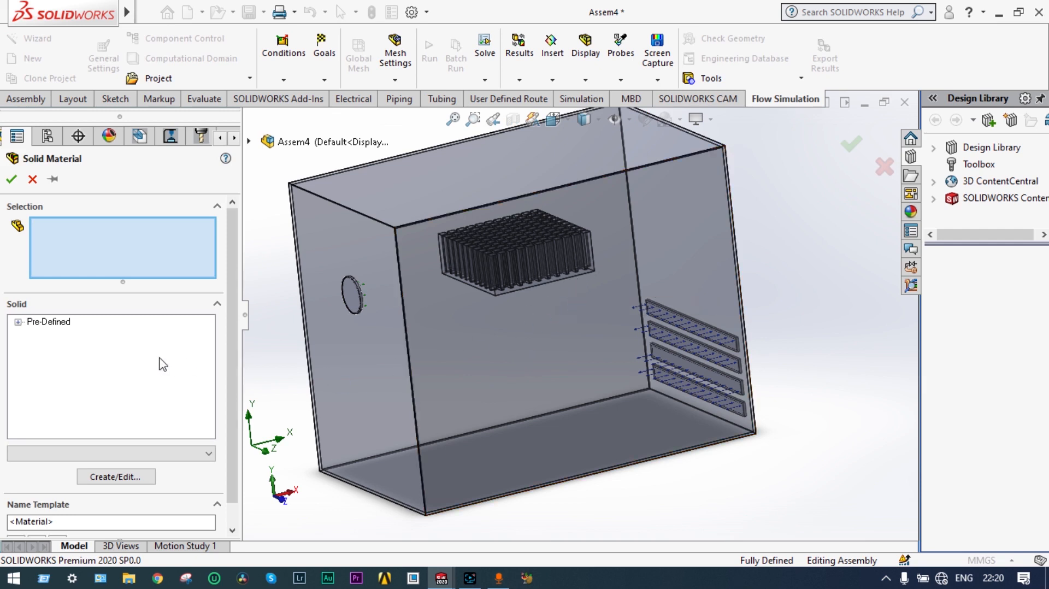
pyautogui.click(18, 322)
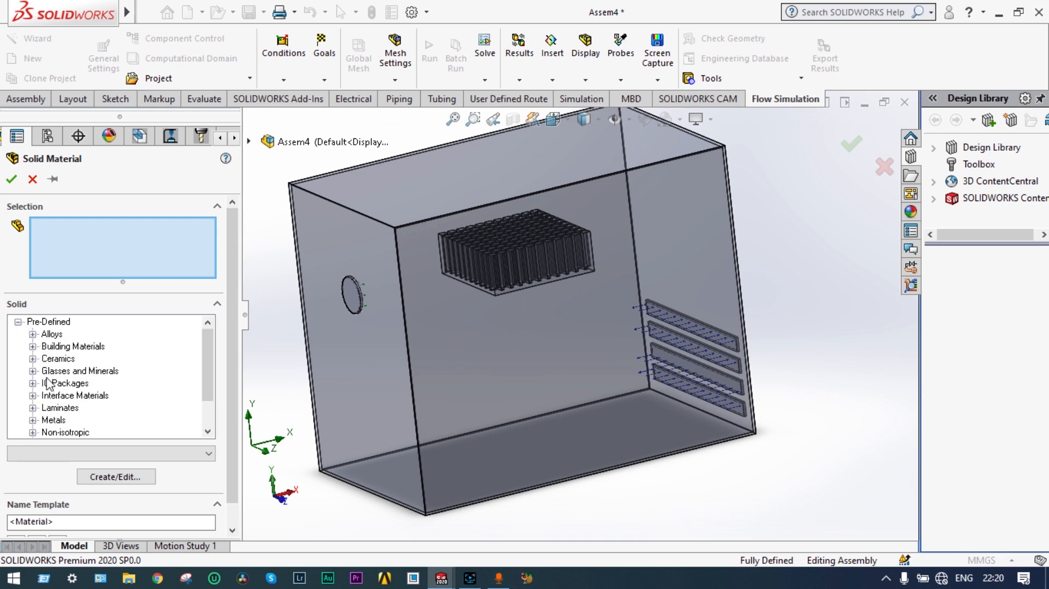
pyautogui.click(33, 420)
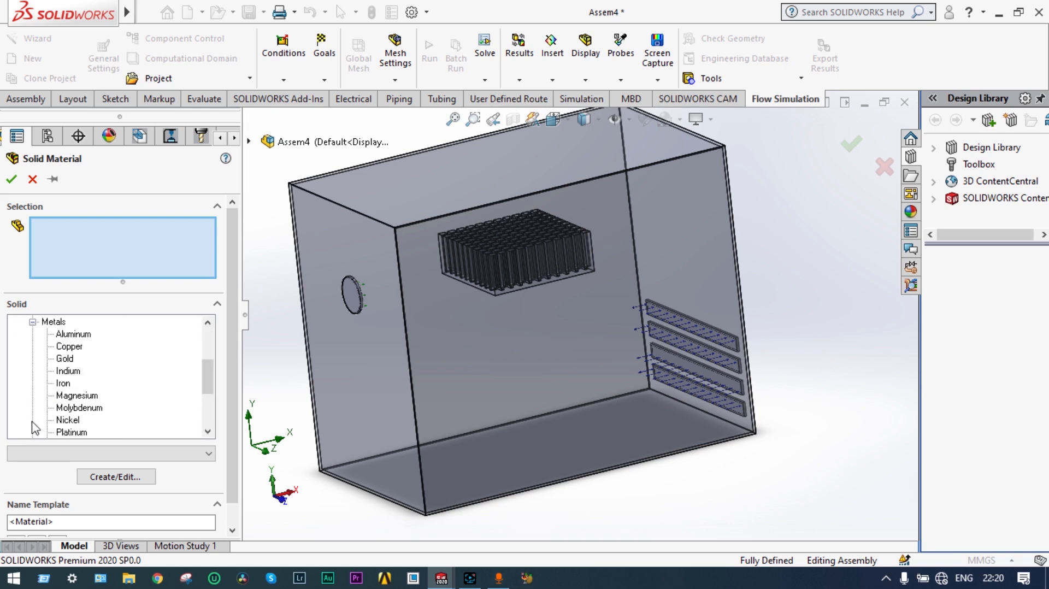
pyautogui.click(67, 335)
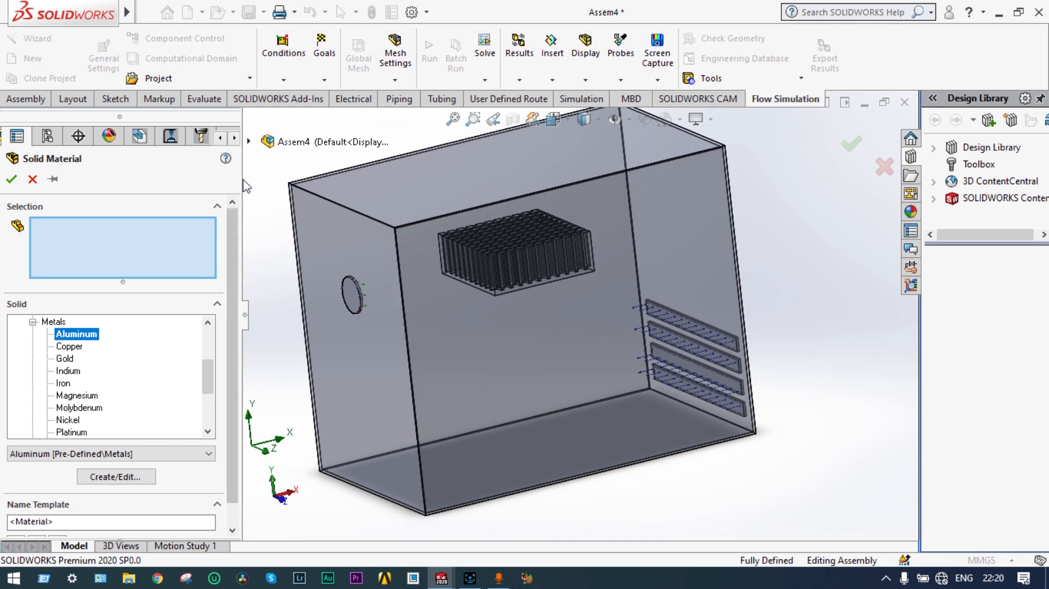
pyautogui.click(249, 142)
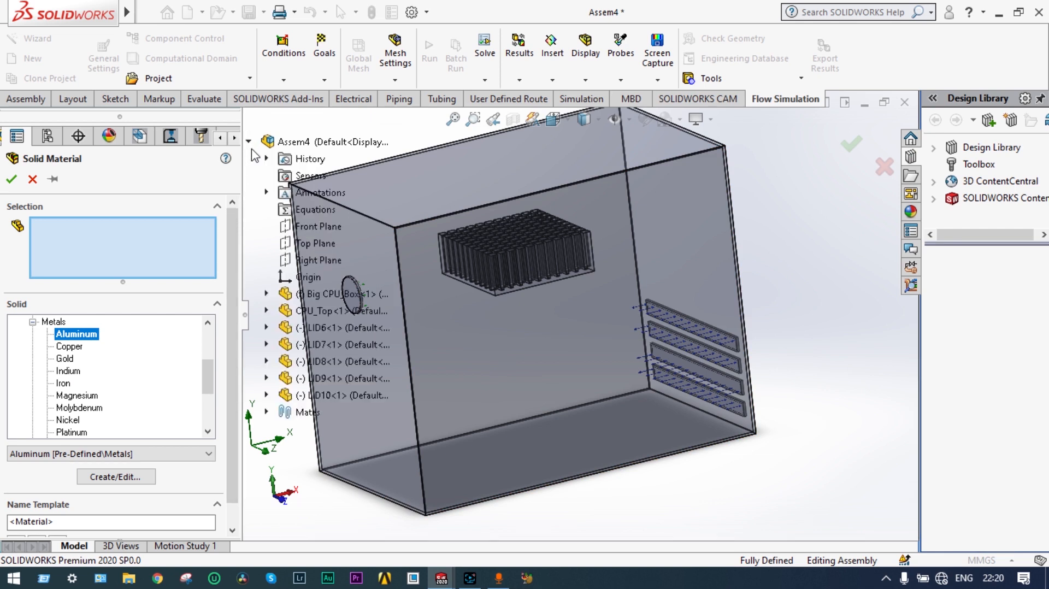
pyautogui.click(298, 311)
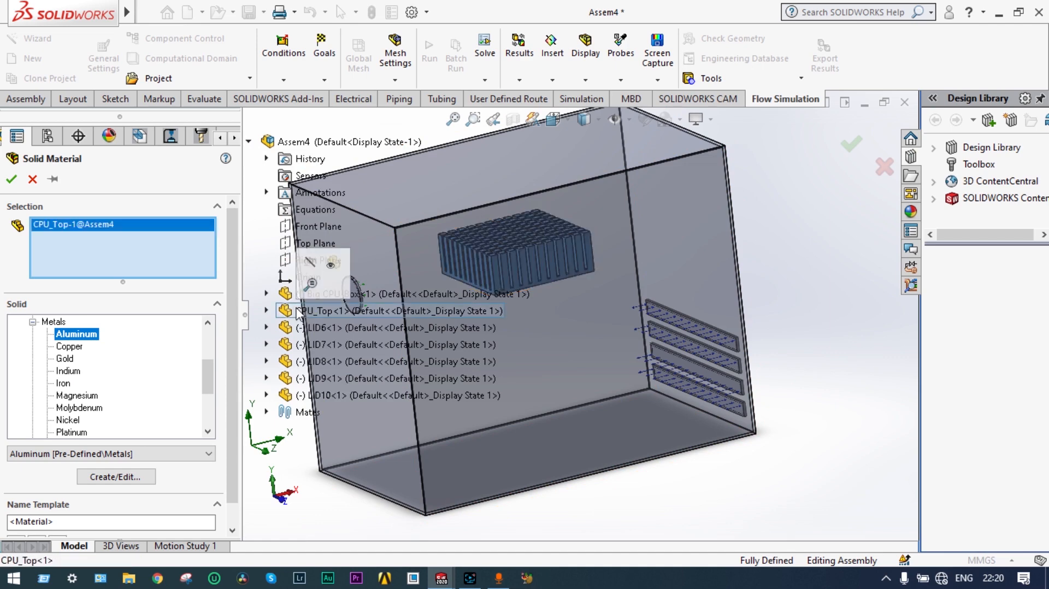
# Step: Confirm Aluminum on CPU_Top, then add Pre-Defined Metals > Iron as Big CPU_Box's solid material
pyautogui.click(12, 180)
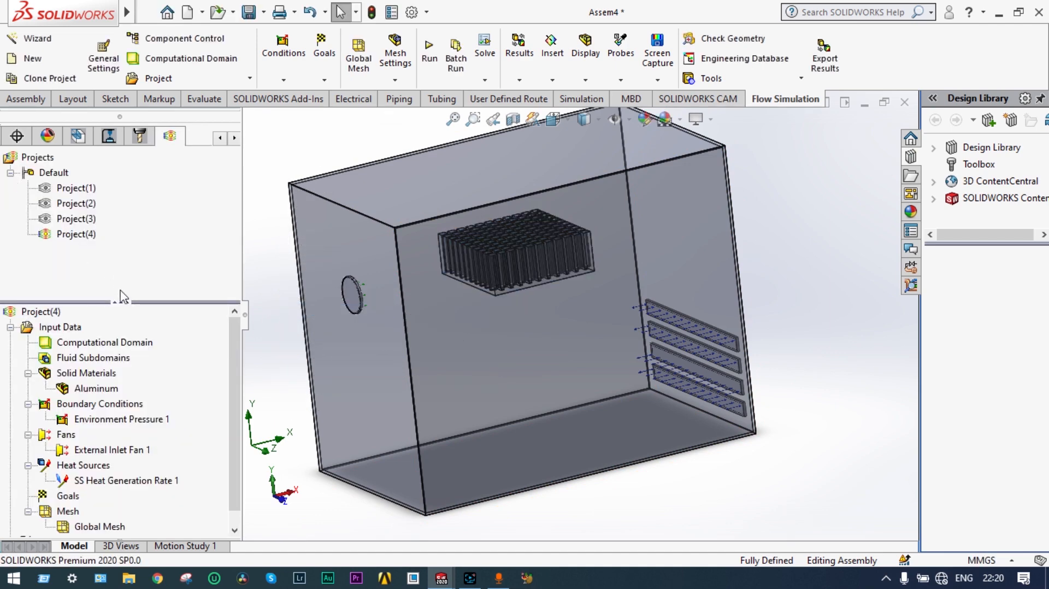
pyautogui.moveTo(232, 334); pyautogui.dragTo(233, 346)
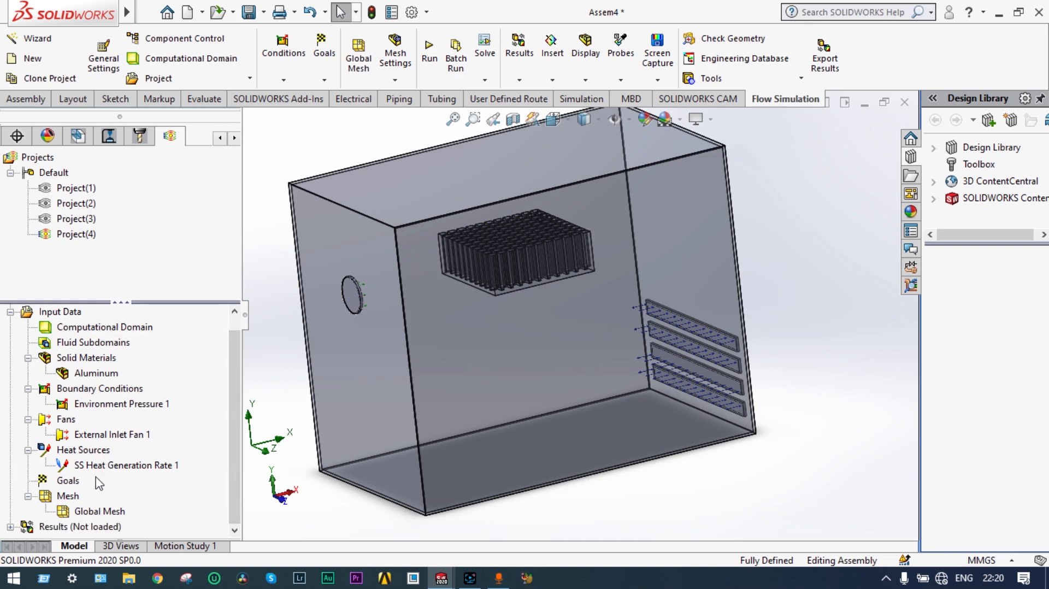
pyautogui.rightClick(82, 358)
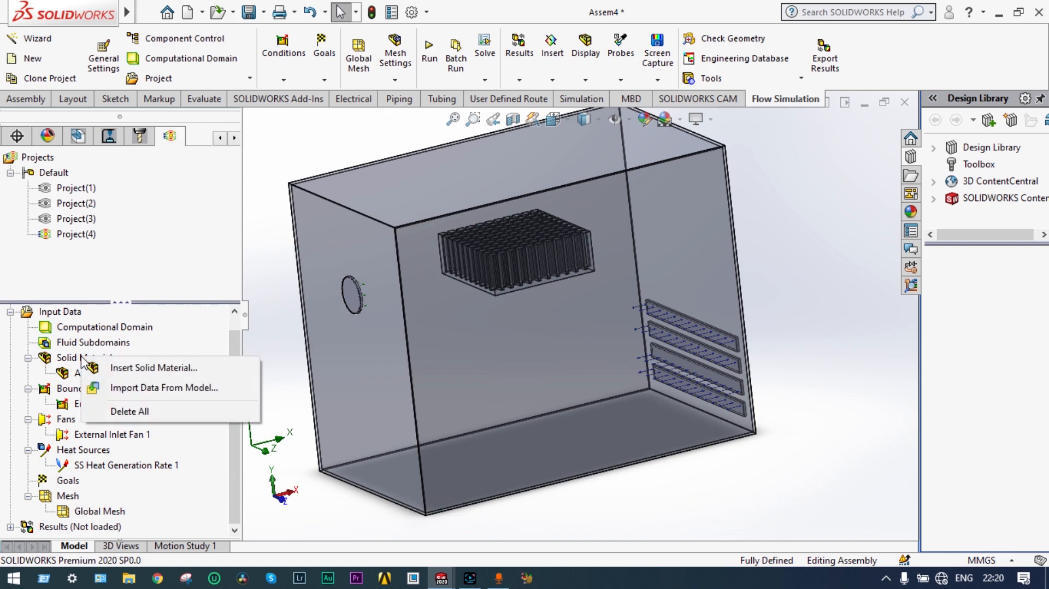
pyautogui.click(112, 370)
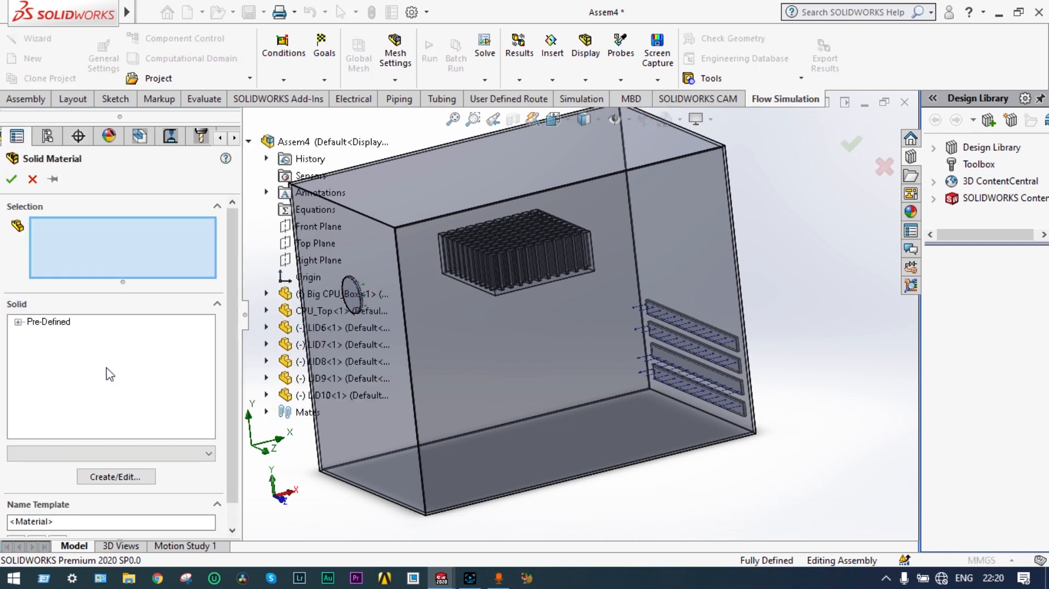
pyautogui.click(18, 322)
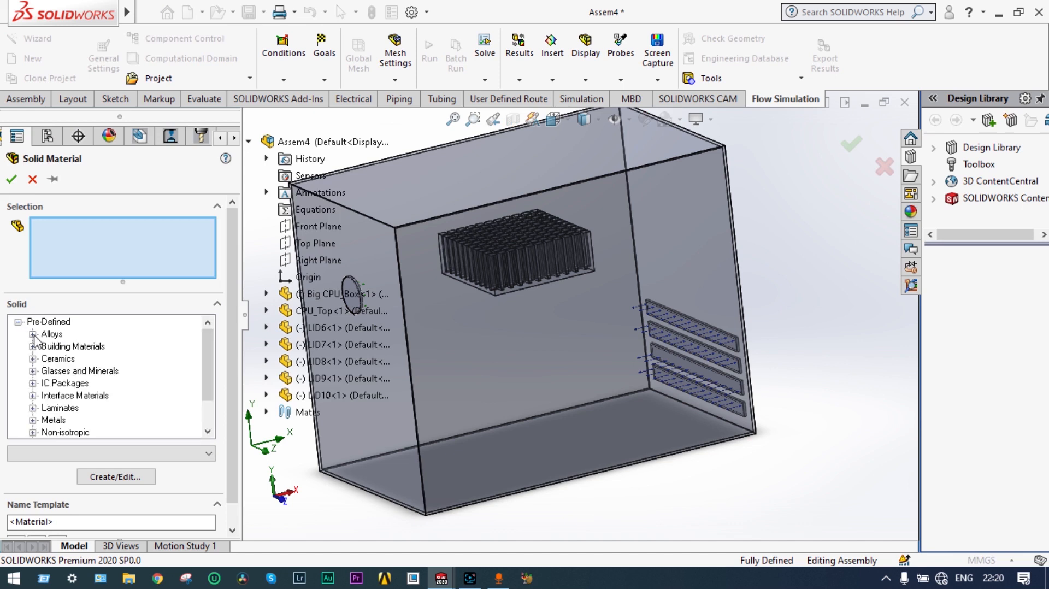
pyautogui.click(33, 420)
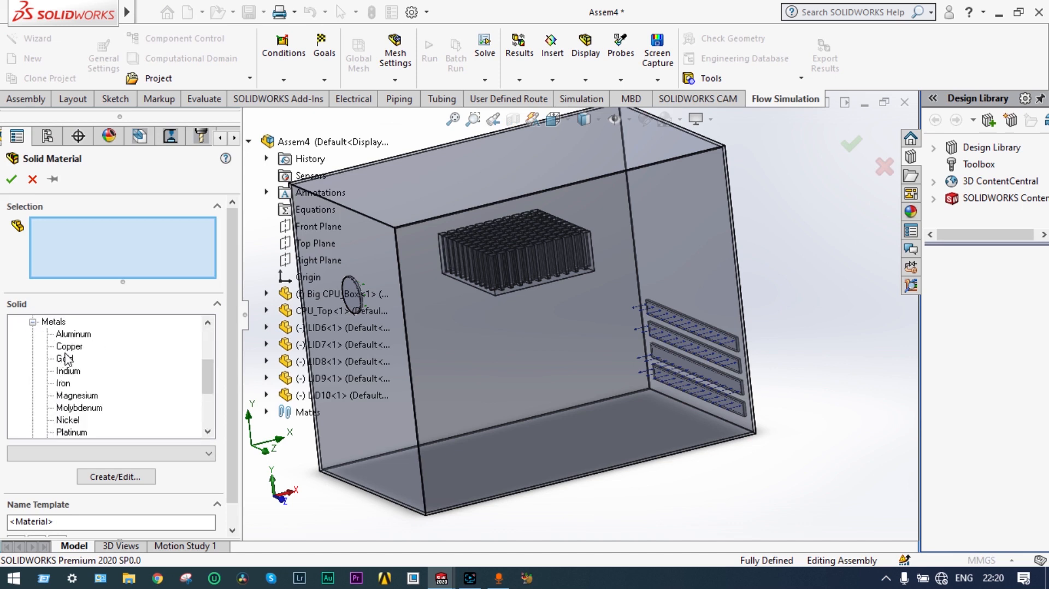
pyautogui.click(63, 383)
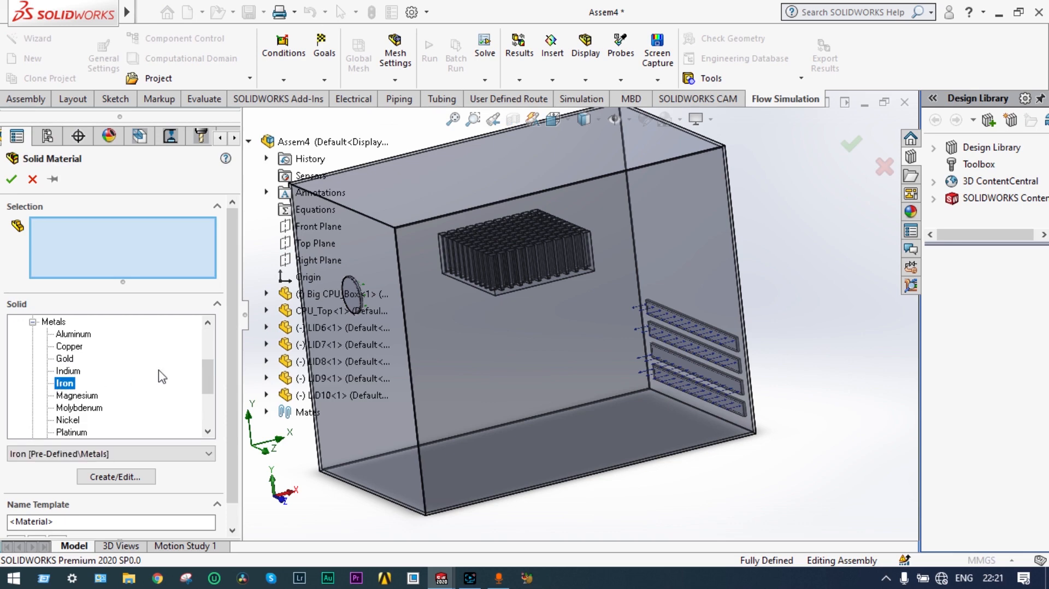
pyautogui.click(301, 292)
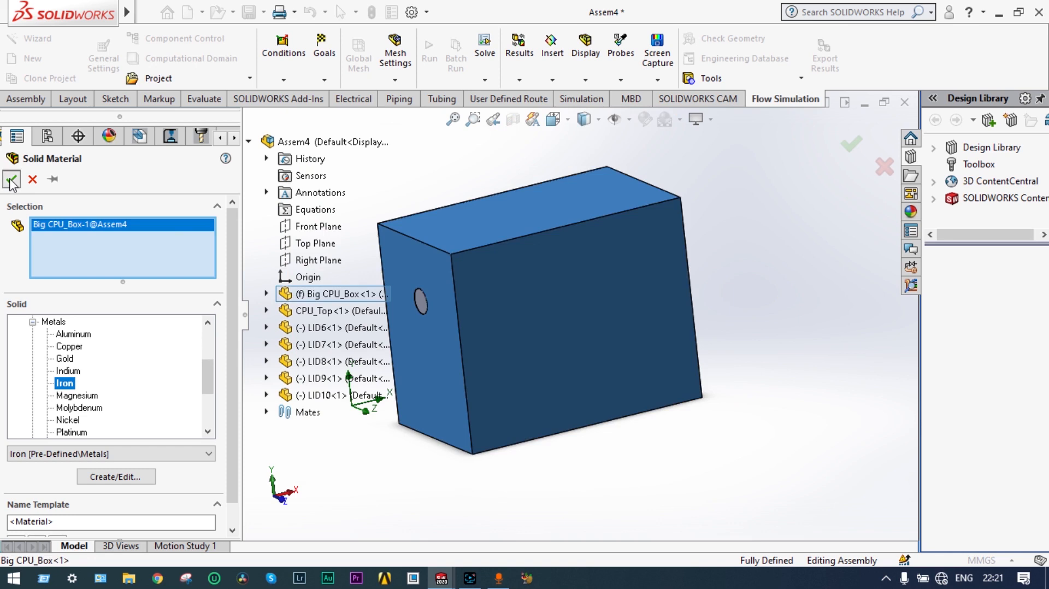
pyautogui.click(11, 179)
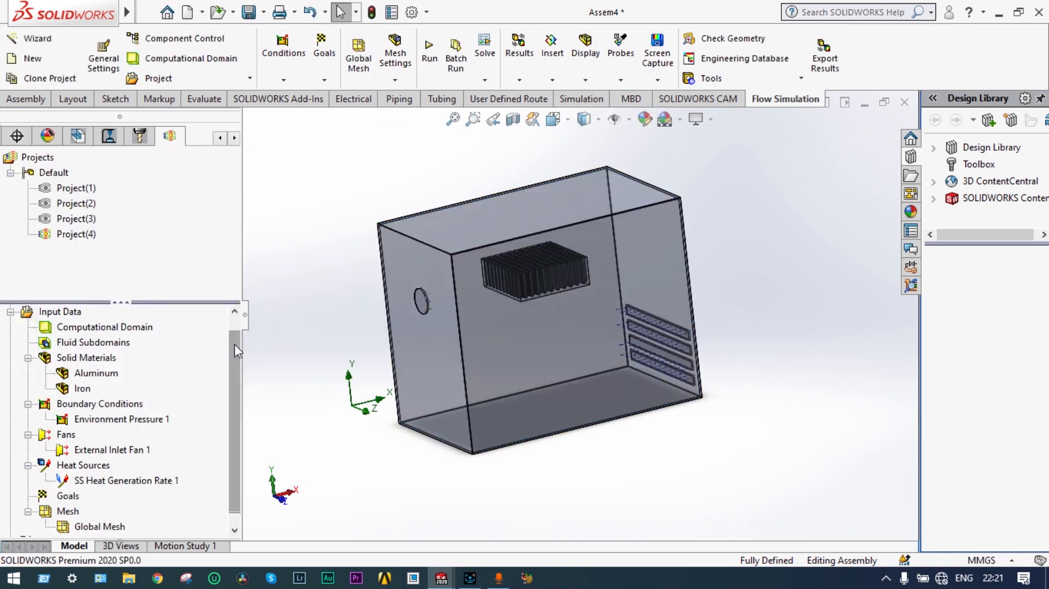
pyautogui.scroll(-1, 235, 345)
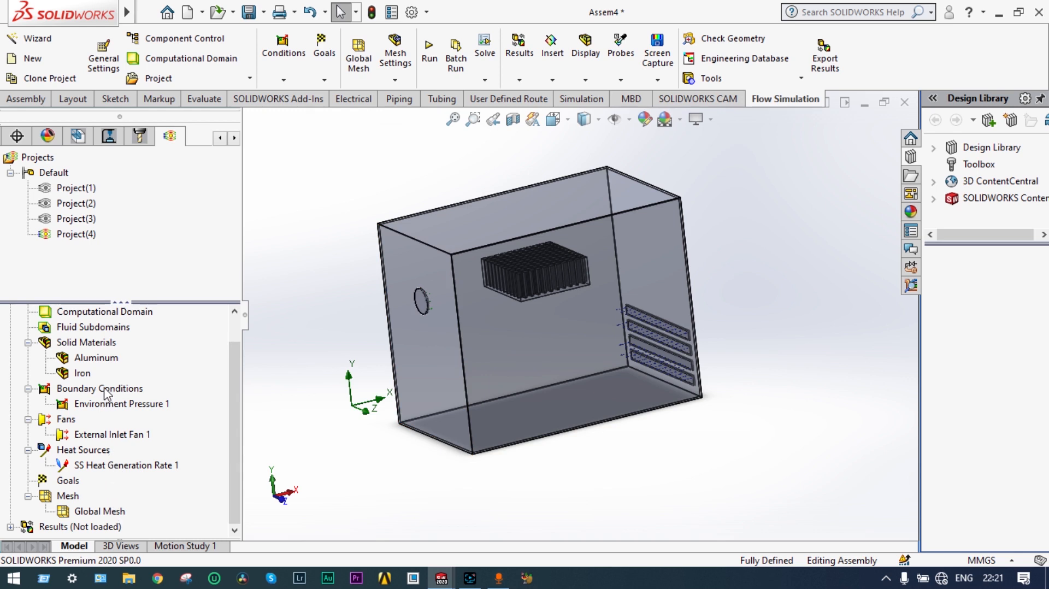
# Step: Insert a Real Wall boundary condition on Big CPU_Box with a 60 W/m^2/K heat transfer coefficient
pyautogui.rightClick(107, 392)
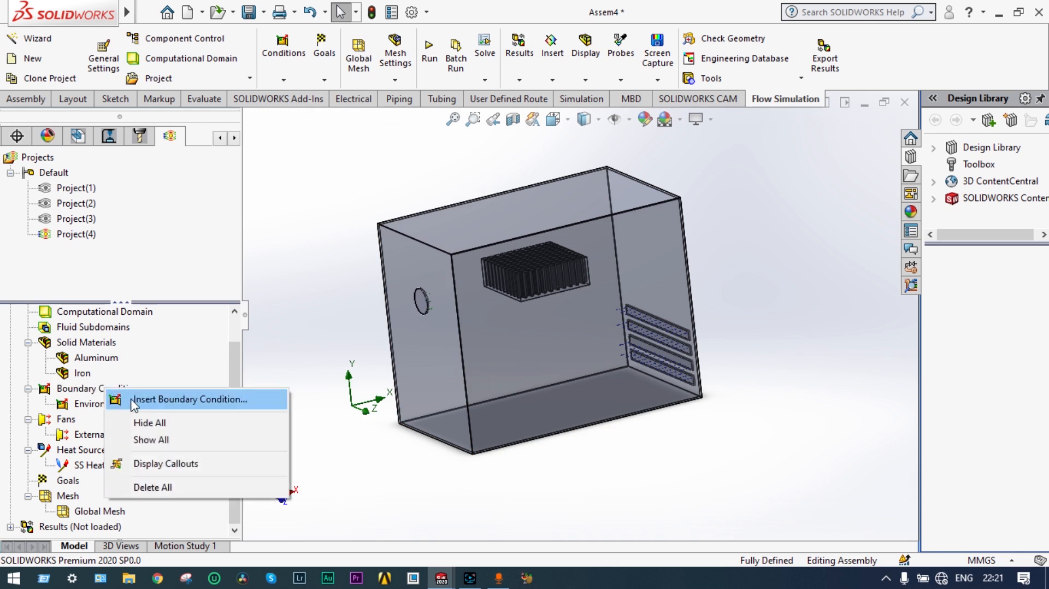
pyautogui.click(134, 402)
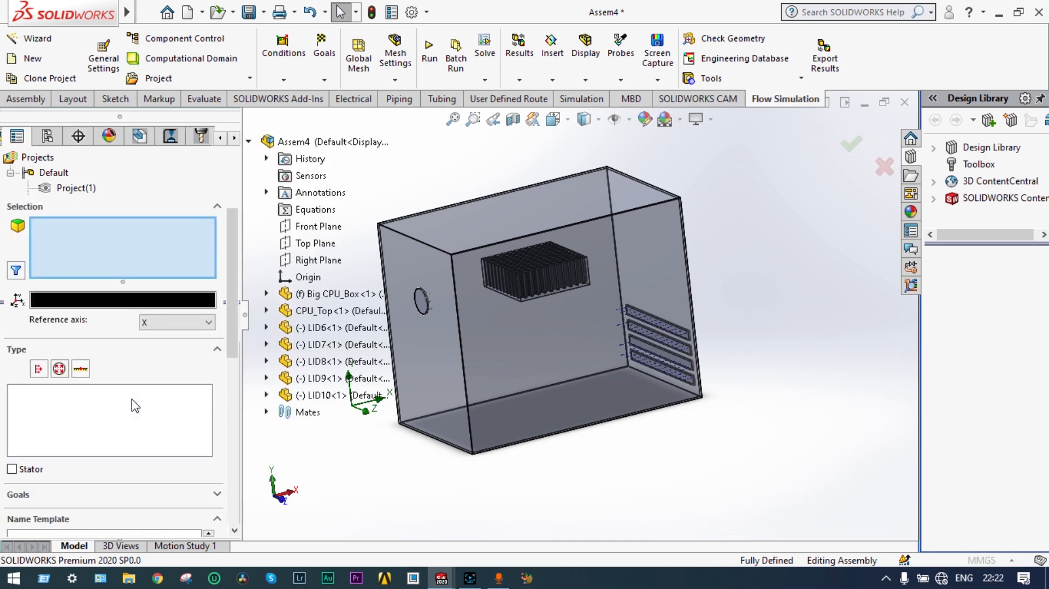
pyautogui.click(80, 369)
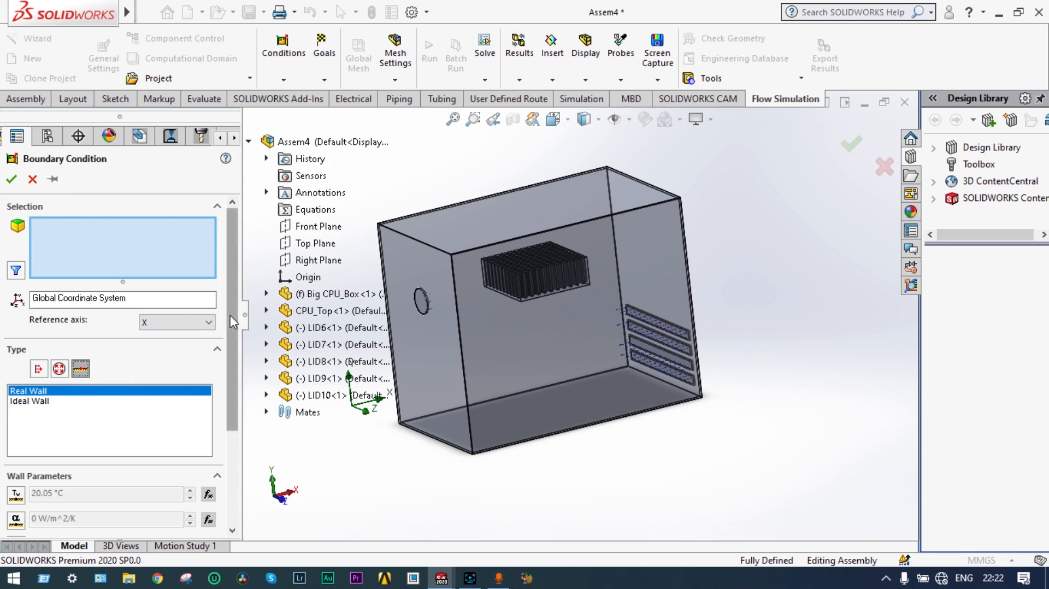
pyautogui.moveTo(234, 319); pyautogui.dragTo(238, 374)
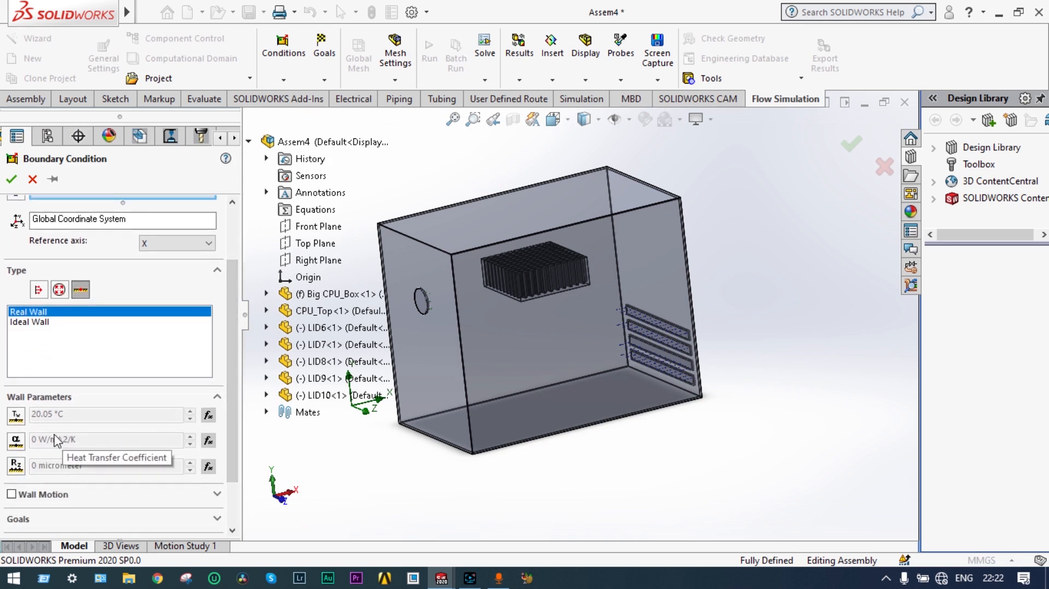
pyautogui.click(16, 443)
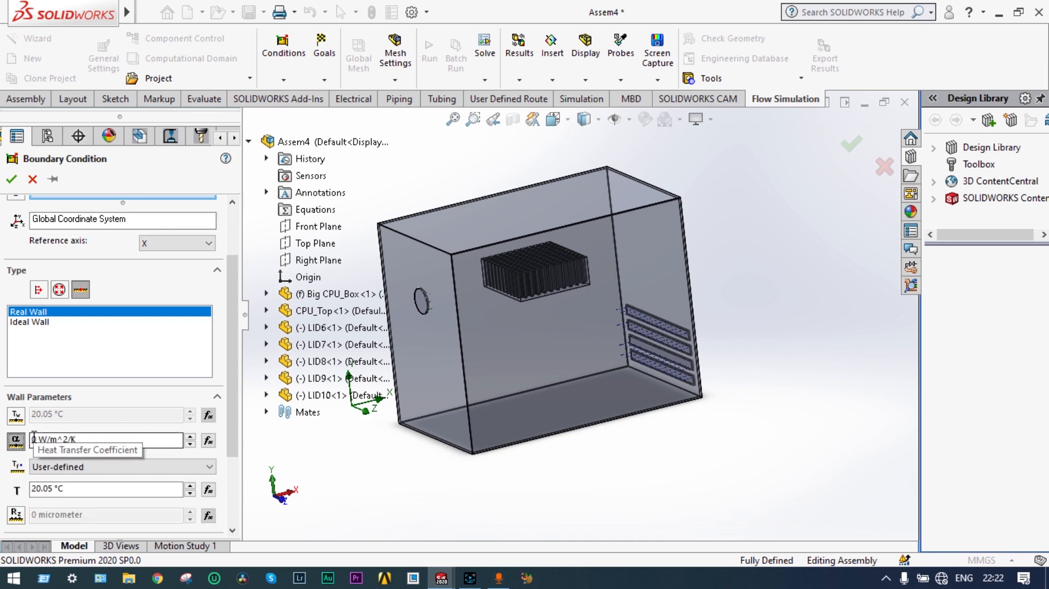
pyautogui.click(33, 437)
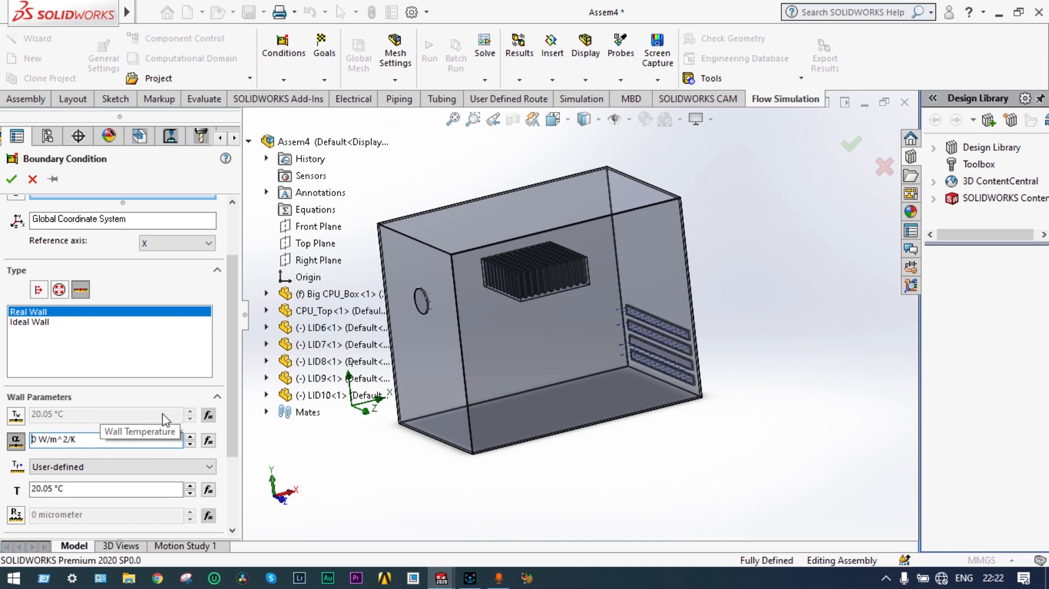
pyautogui.write('6')
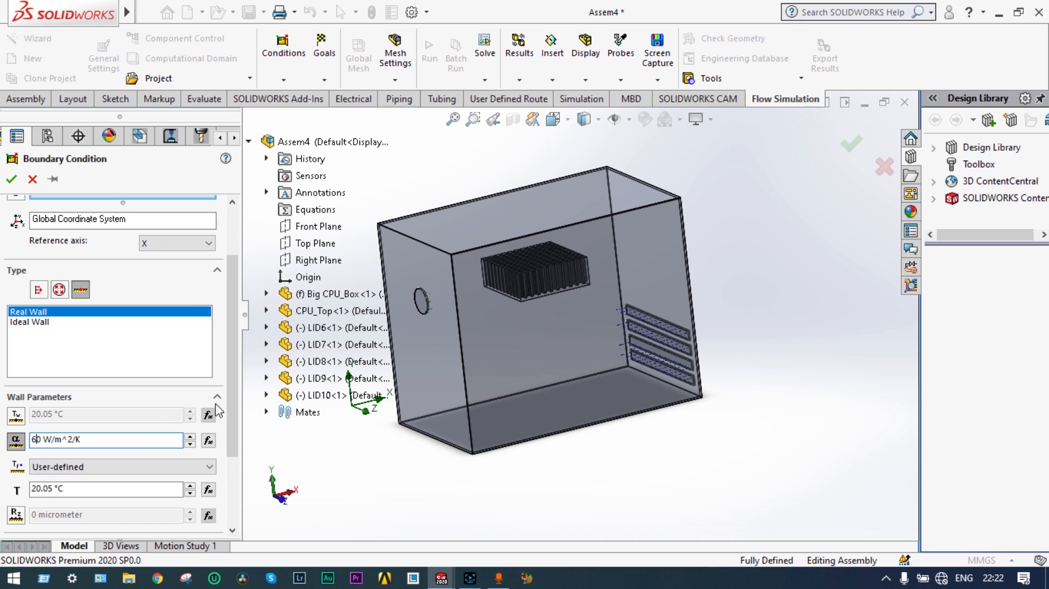
pyautogui.click(329, 295)
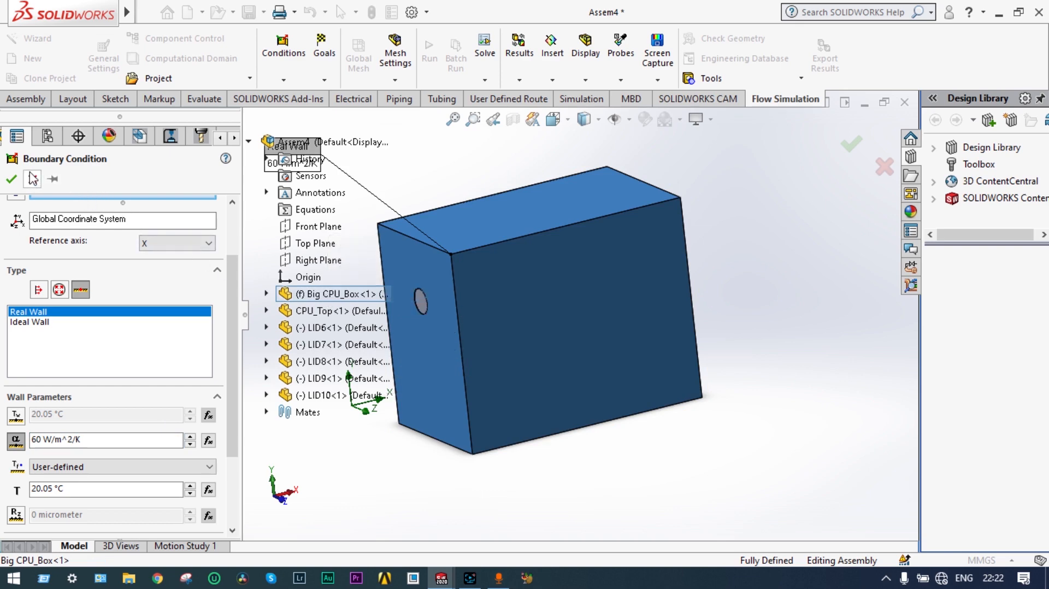
pyautogui.click(12, 181)
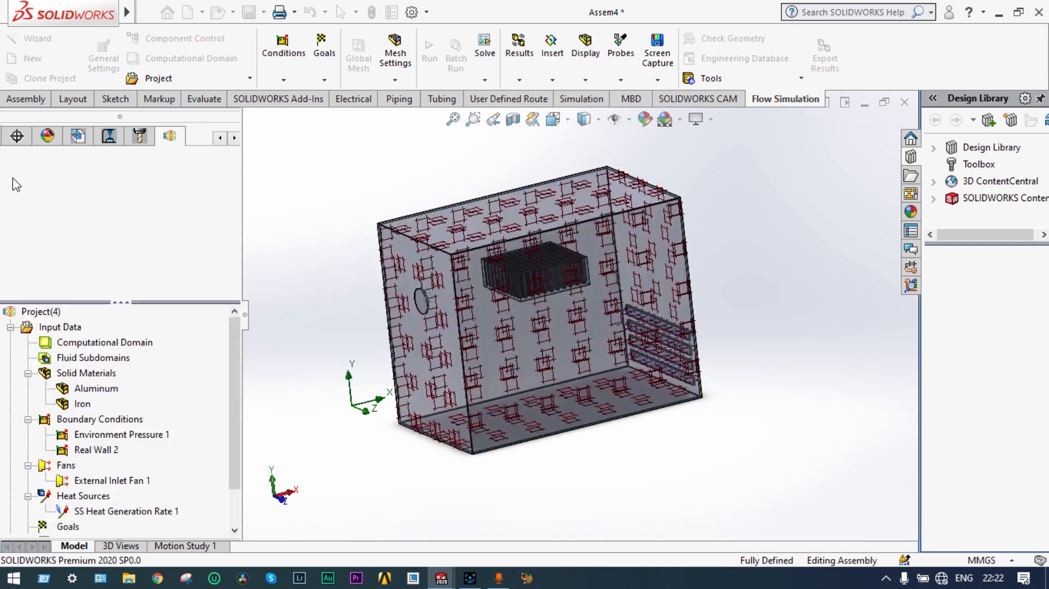
# Step: Insert Global Goals with Av ticked for Temperature (Fluid), Total Temperature and Wall Temperature
pyautogui.moveTo(596, 484); pyautogui.dragTo(634, 459, button='middle')
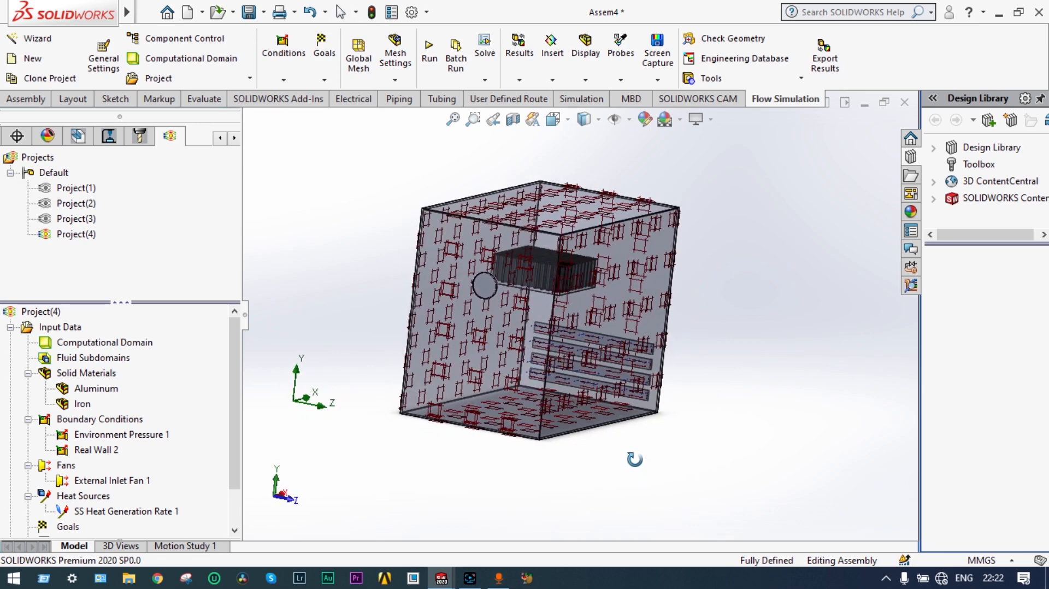
pyautogui.moveTo(566, 473); pyautogui.dragTo(505, 477, button='middle')
pyautogui.moveTo(241, 391); pyautogui.dragTo(242, 428)
pyautogui.rightClick(66, 481)
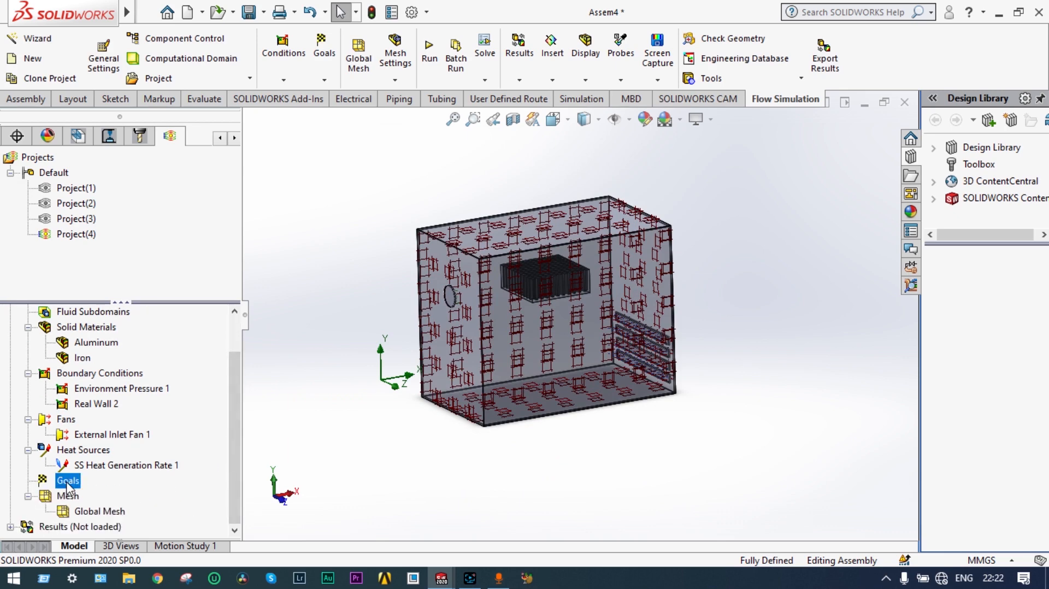
pyautogui.click(117, 389)
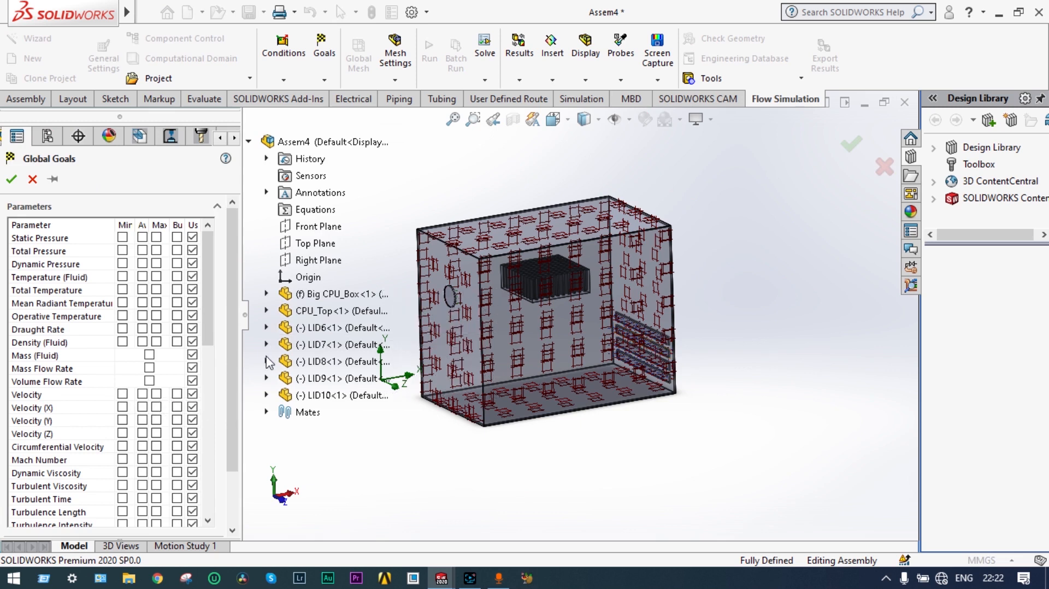
pyautogui.moveTo(214, 312); pyautogui.dragTo(215, 320)
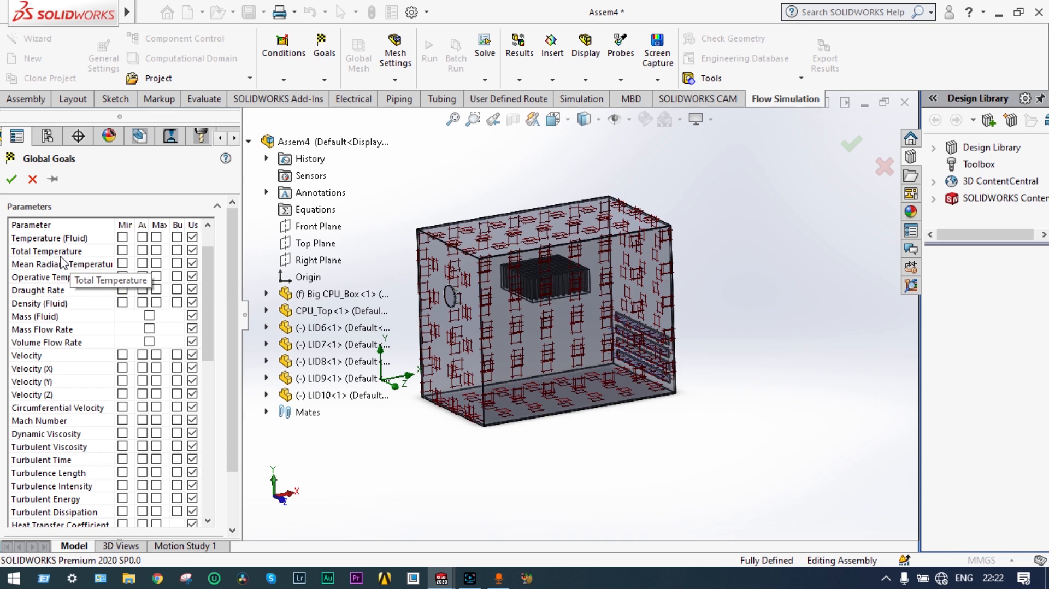
pyautogui.click(142, 237)
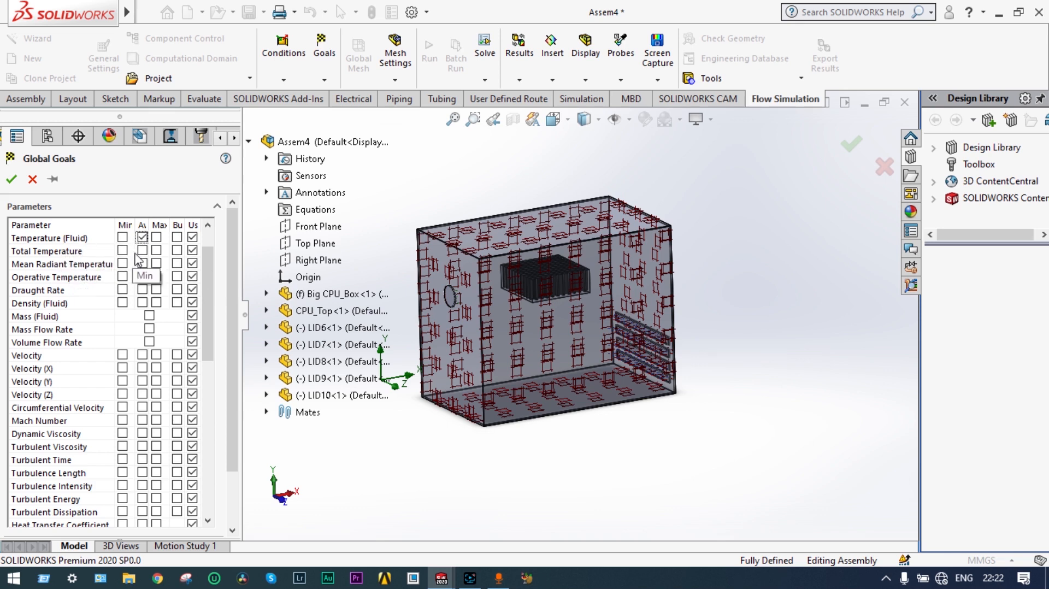
pyautogui.click(143, 252)
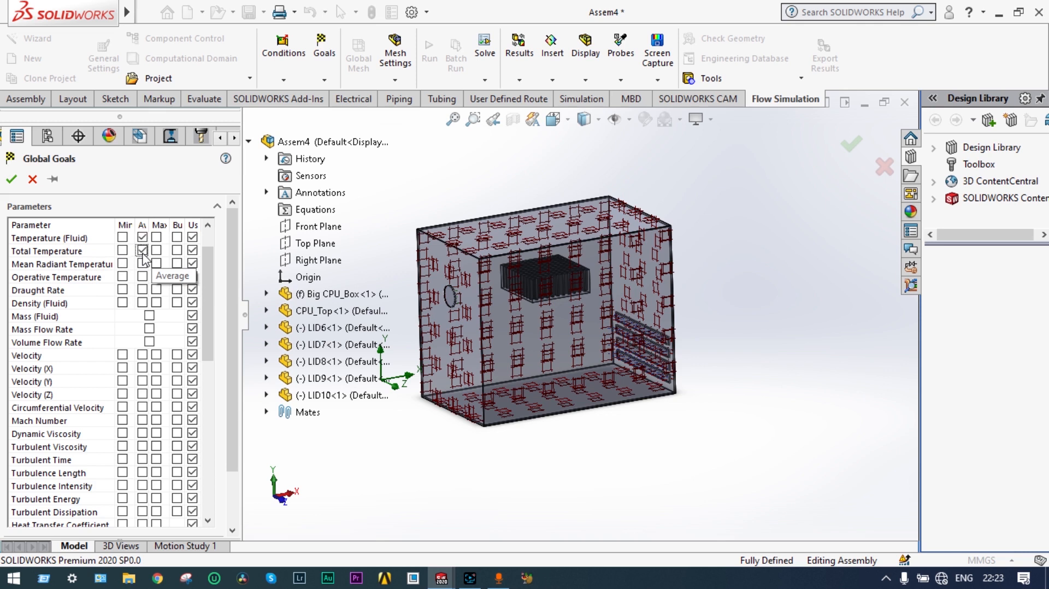
pyautogui.moveTo(207, 268); pyautogui.dragTo(203, 349)
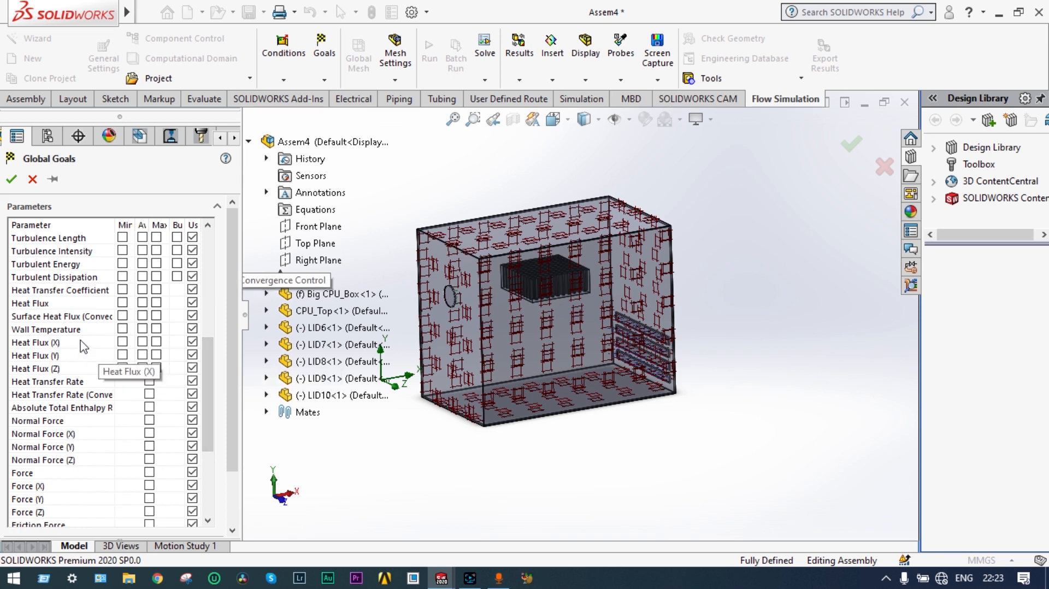
pyautogui.click(142, 328)
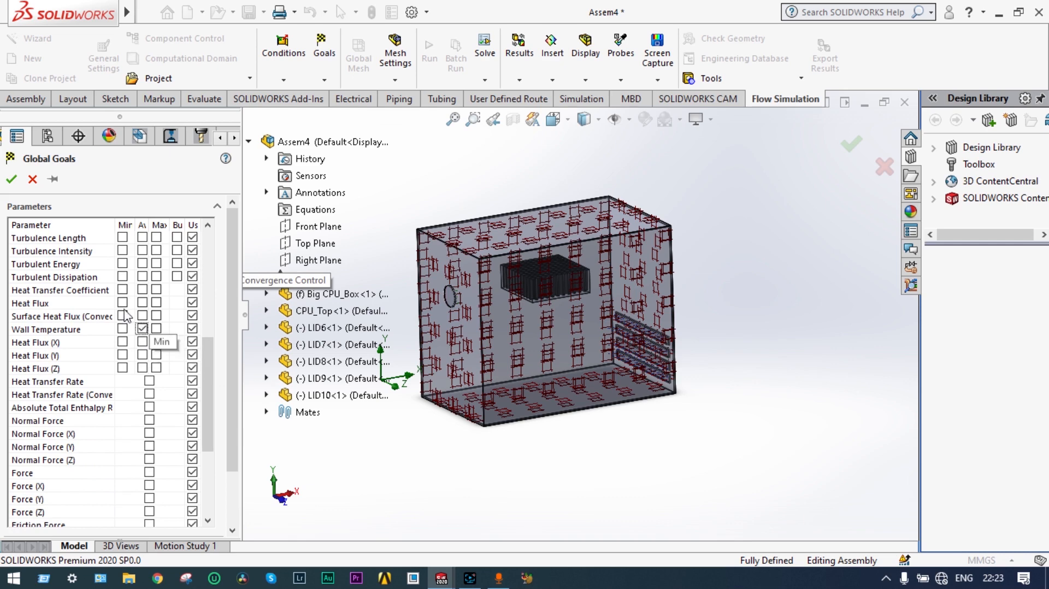
pyautogui.click(11, 180)
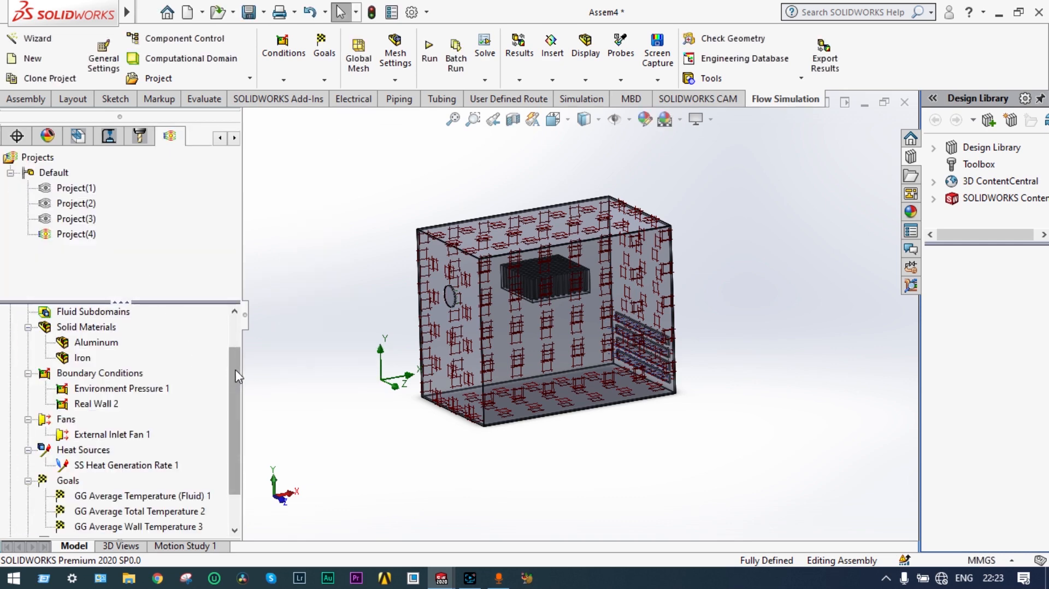
# Step: Start a surface goal and tick average Velocity to track on the surface
pyautogui.moveTo(235, 378); pyautogui.dragTo(240, 406)
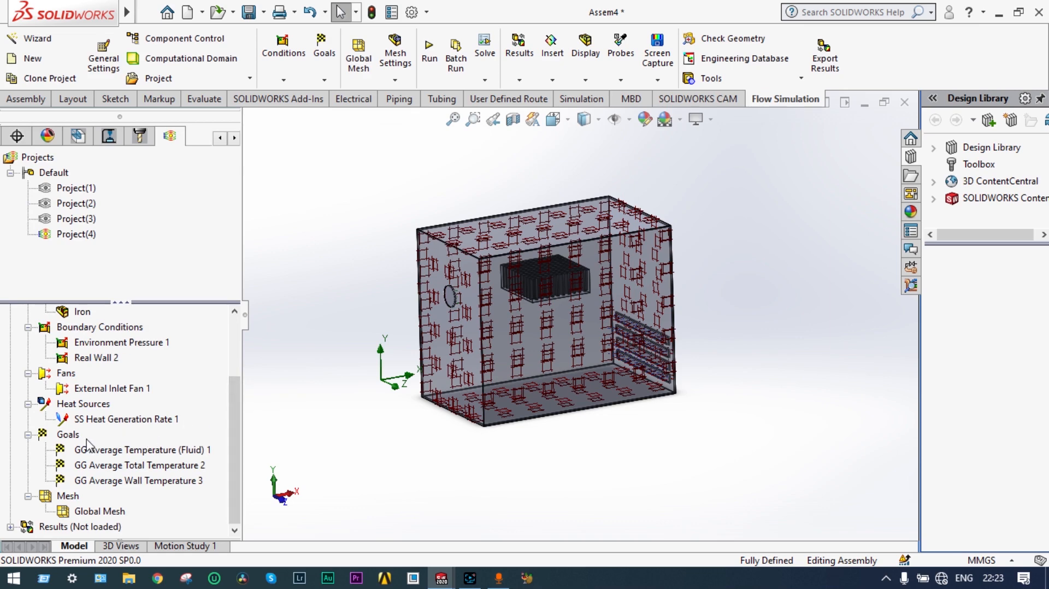
pyautogui.rightClick(70, 439)
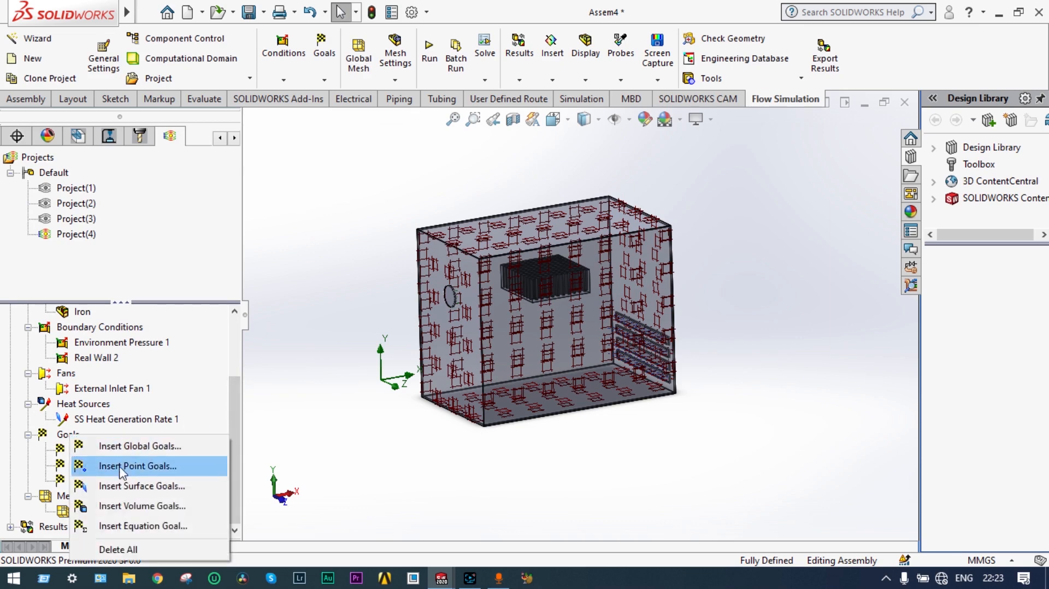
pyautogui.click(132, 490)
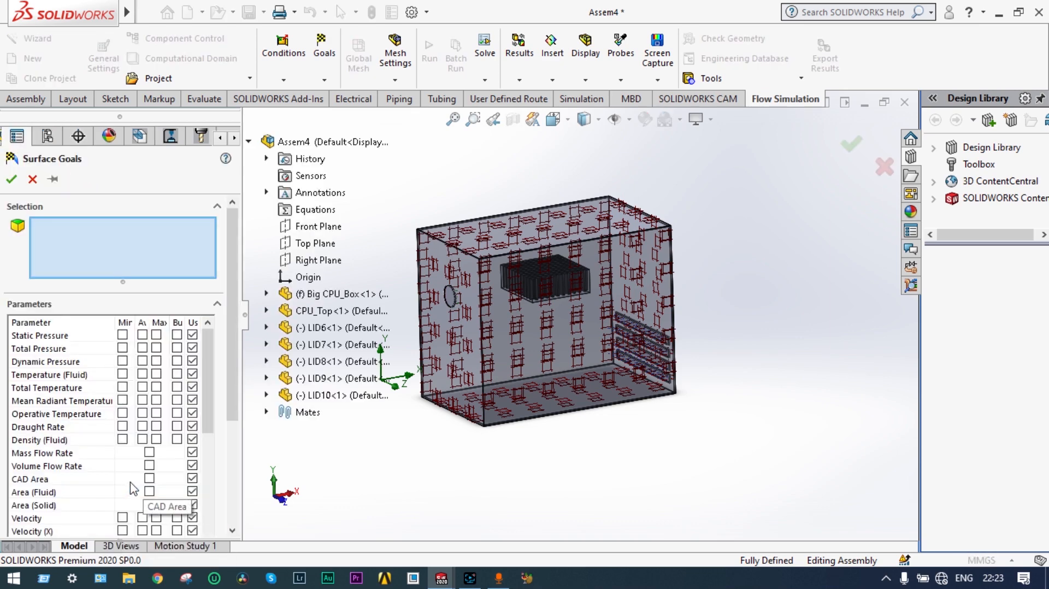
pyautogui.moveTo(234, 374); pyautogui.dragTo(241, 442)
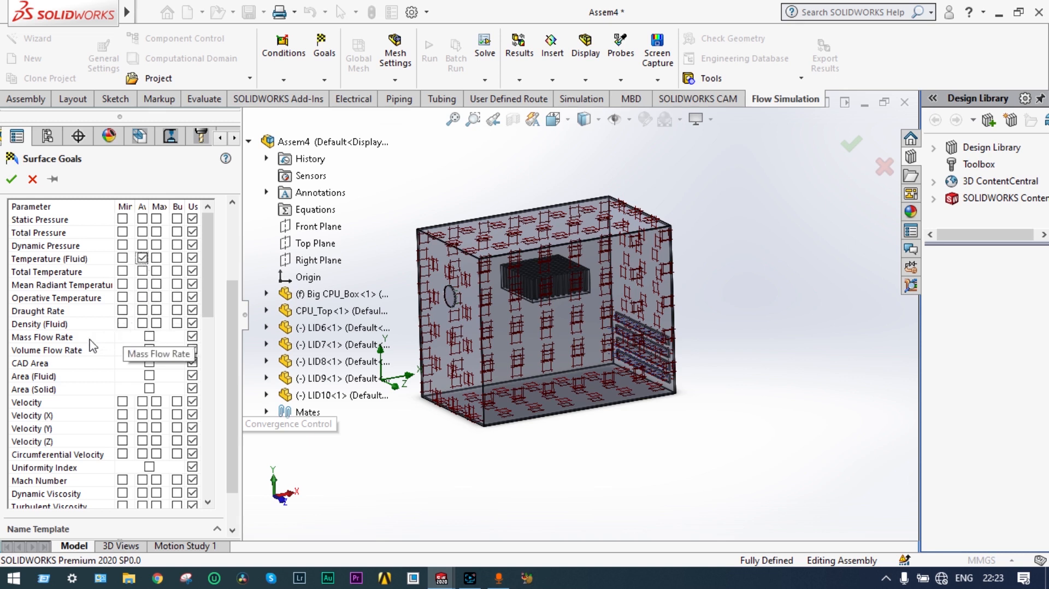
pyautogui.click(142, 403)
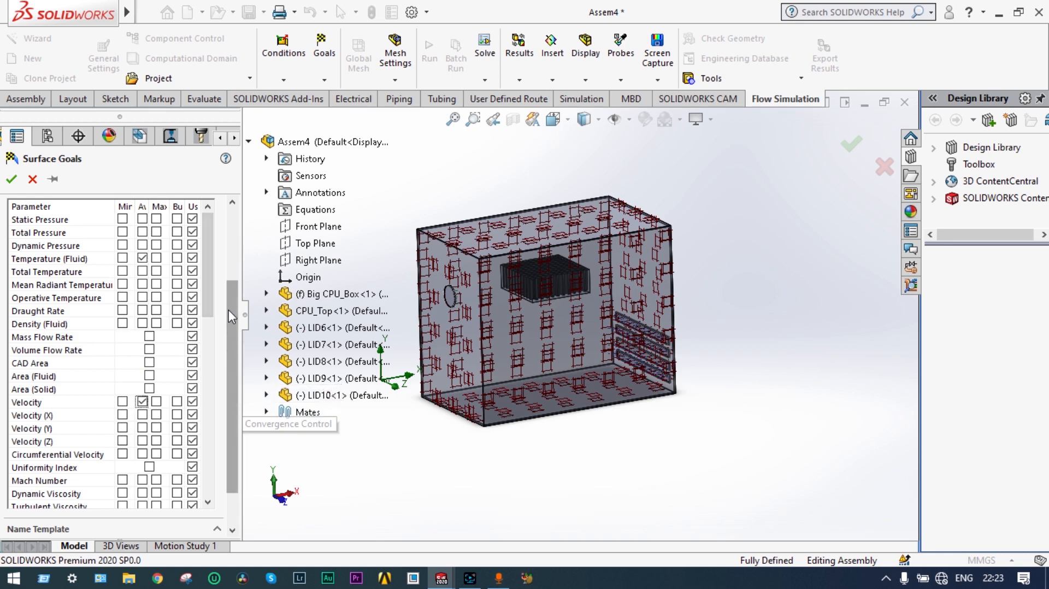
# Step: Pick the LID9 fin as the goal surface, confirm the surface goals, and fit the enclosure in view
pyautogui.scroll(-3, 228, 310)
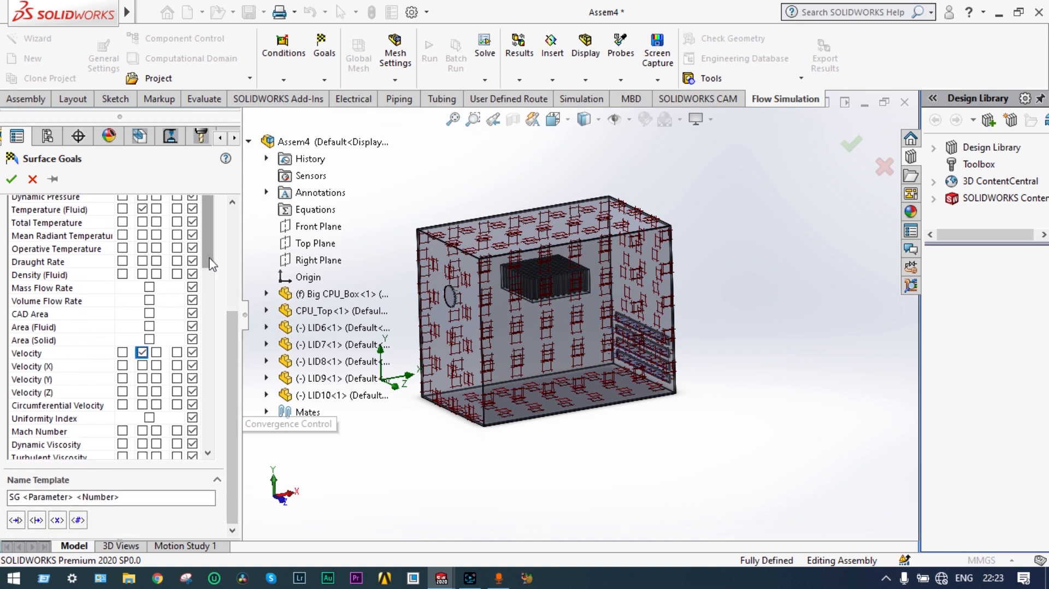
pyautogui.scroll(-7, 78, 309)
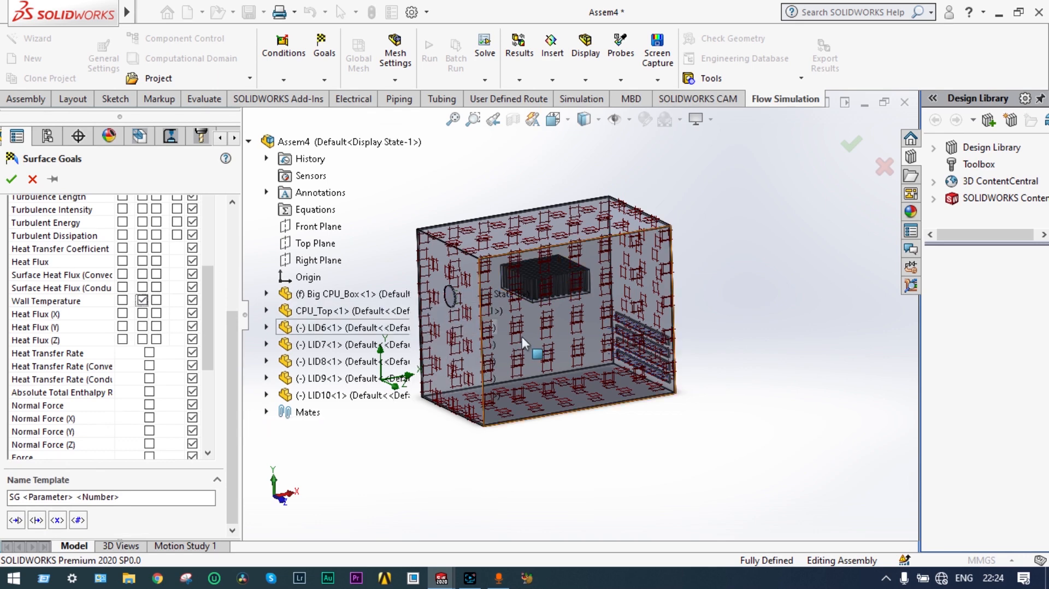
pyautogui.scroll(-3, 635, 339)
pyautogui.scroll(-4, 636, 338)
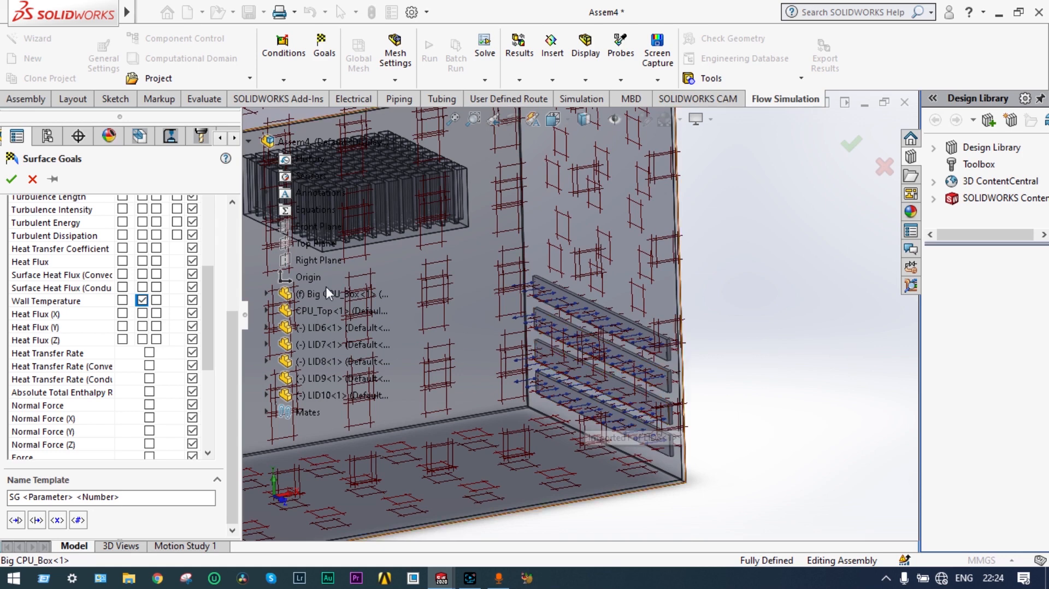
pyautogui.moveTo(206, 303); pyautogui.dragTo(221, 204)
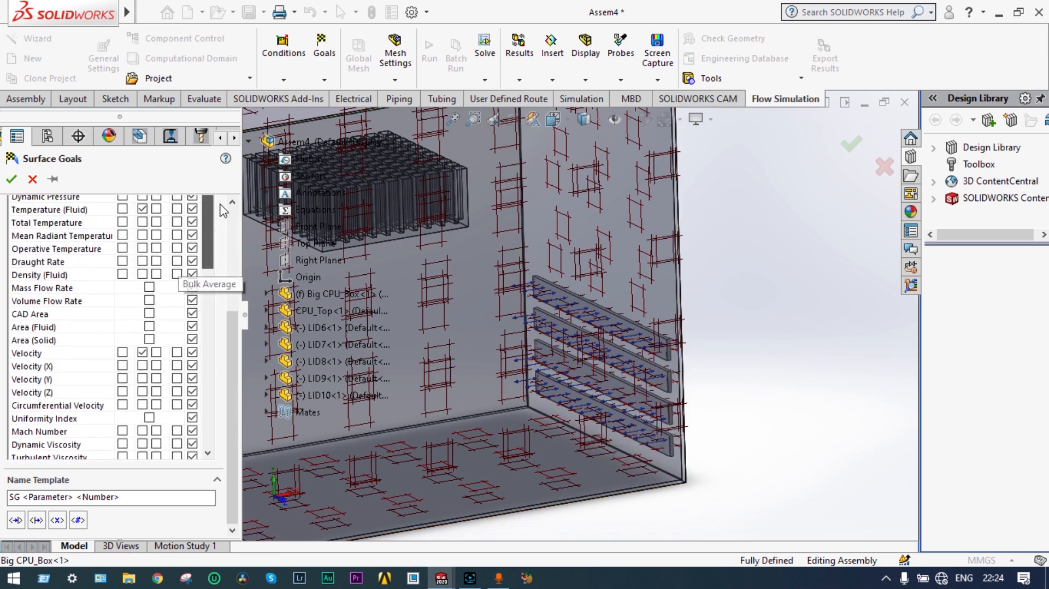
pyautogui.click(621, 323)
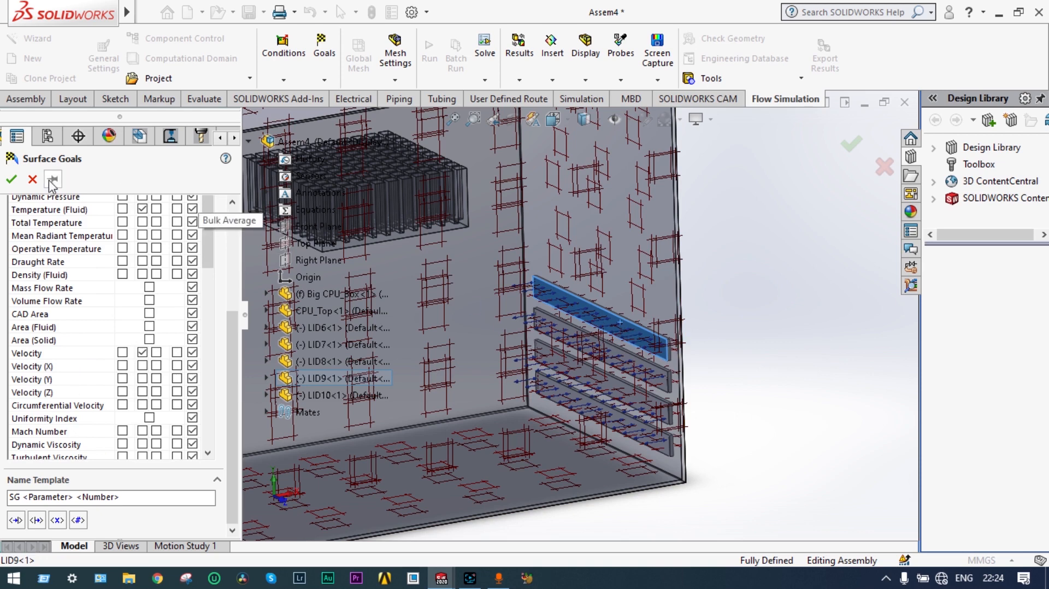
pyautogui.click(12, 179)
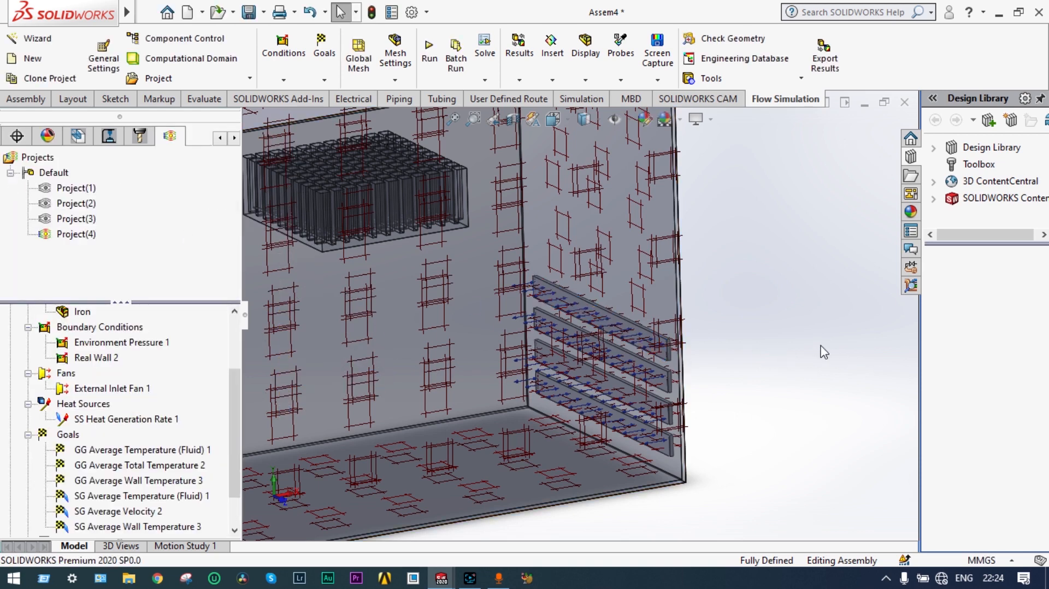
pyautogui.press('f')
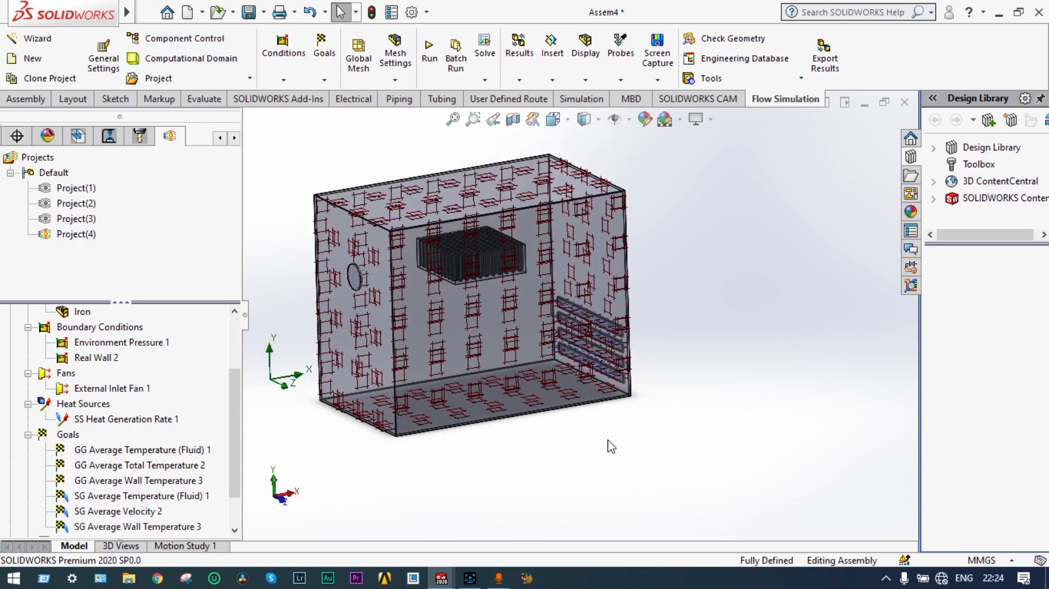
pyautogui.moveTo(628, 442); pyautogui.dragTo(649, 445, button='middle')
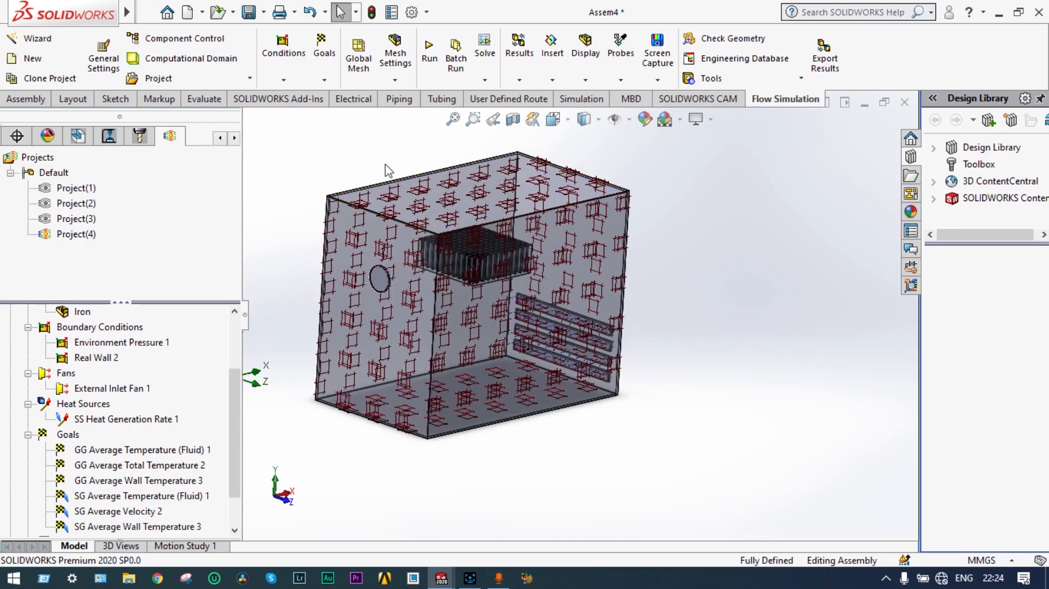
# Step: Run the Project(4) flow calculation and follow the solver until it finishes at 244 iterations
pyautogui.click(429, 55)
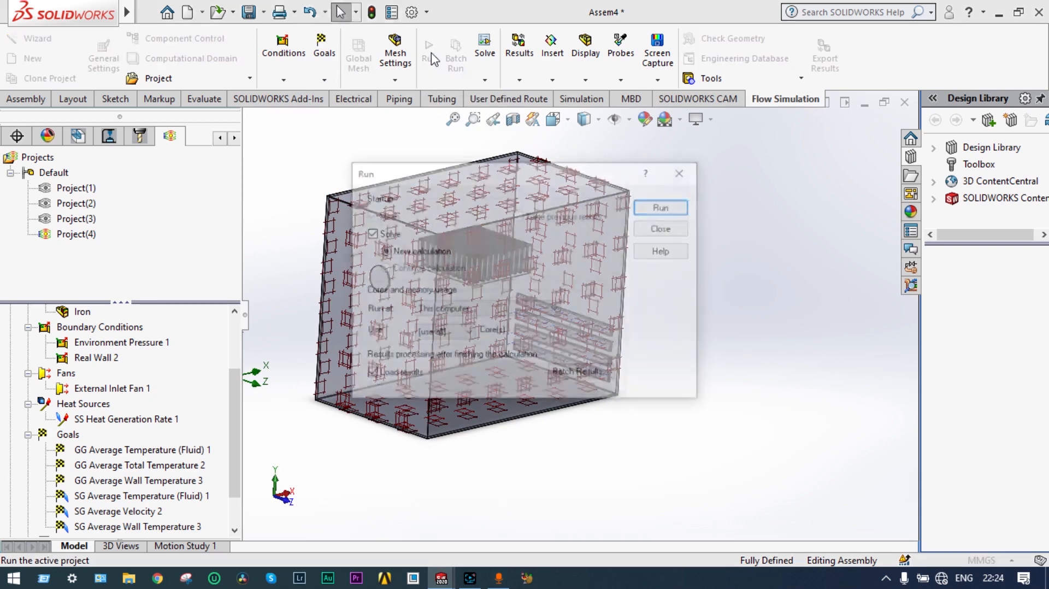
pyautogui.click(655, 209)
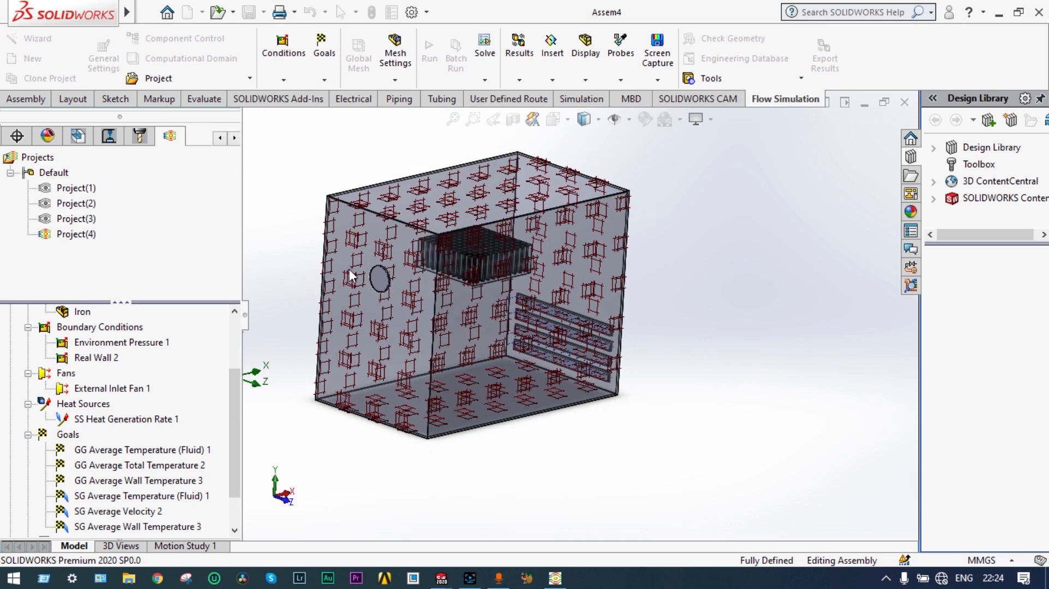
pyautogui.click(555, 578)
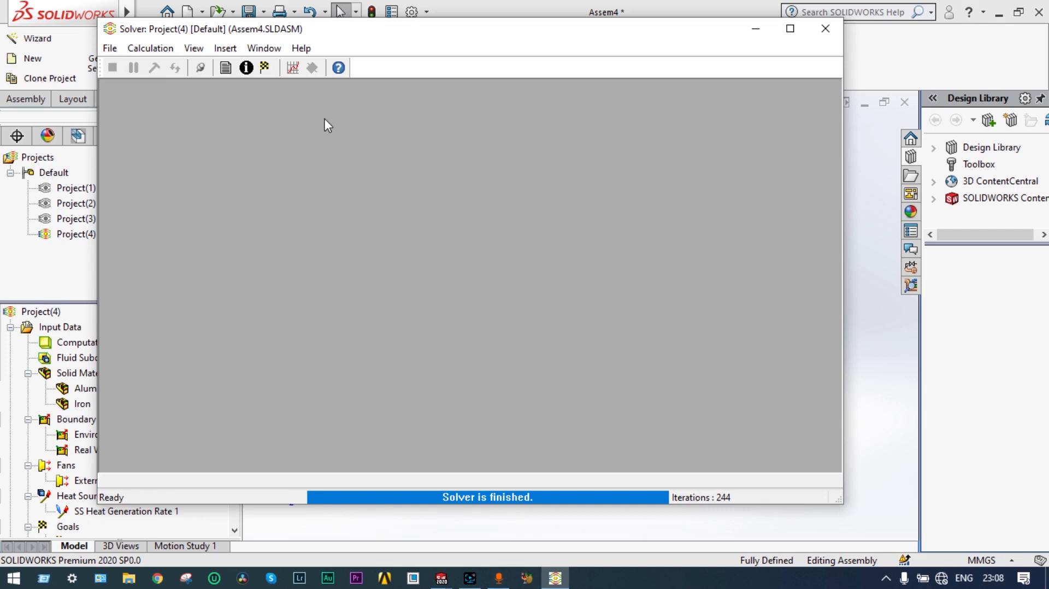
pyautogui.click(291, 68)
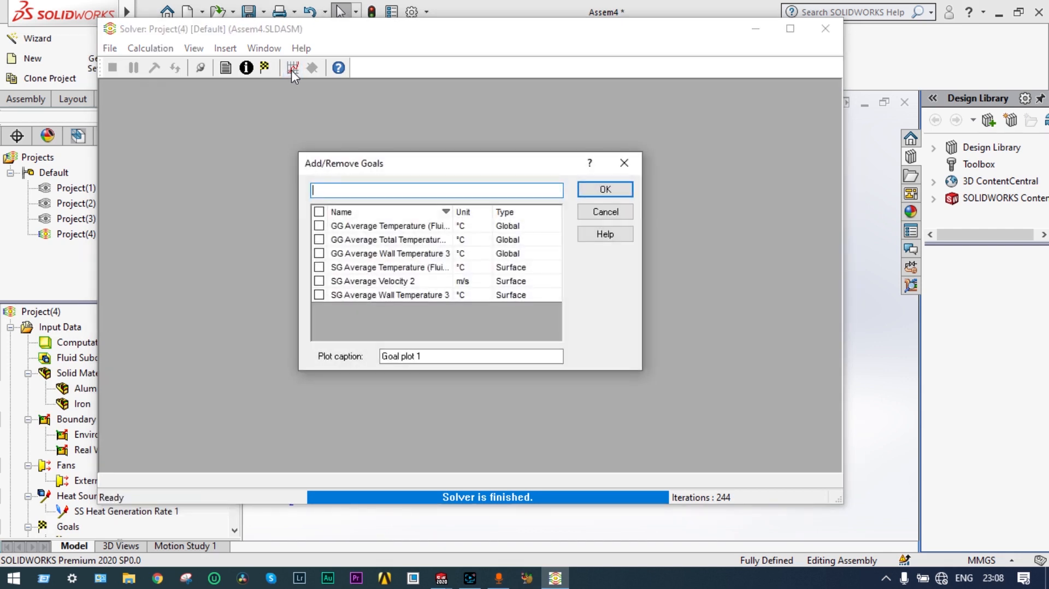
pyautogui.click(319, 212)
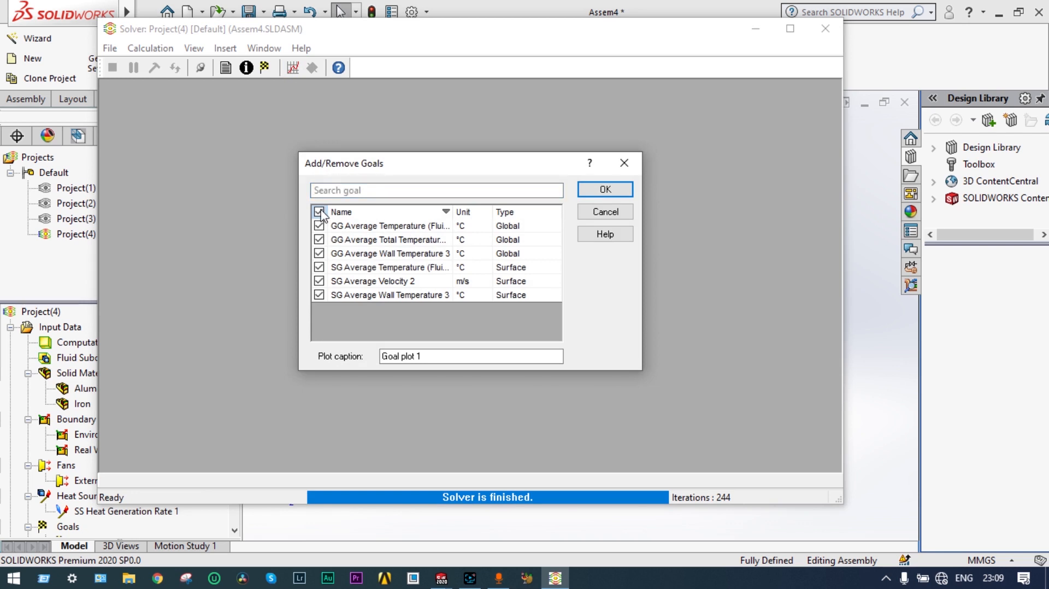
pyautogui.click(603, 190)
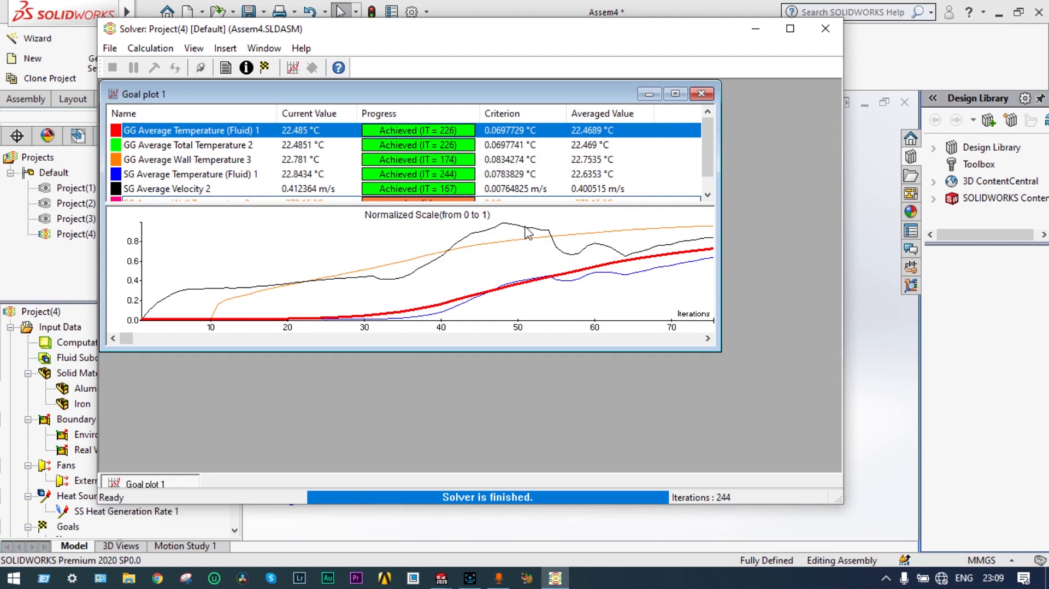
pyautogui.click(701, 94)
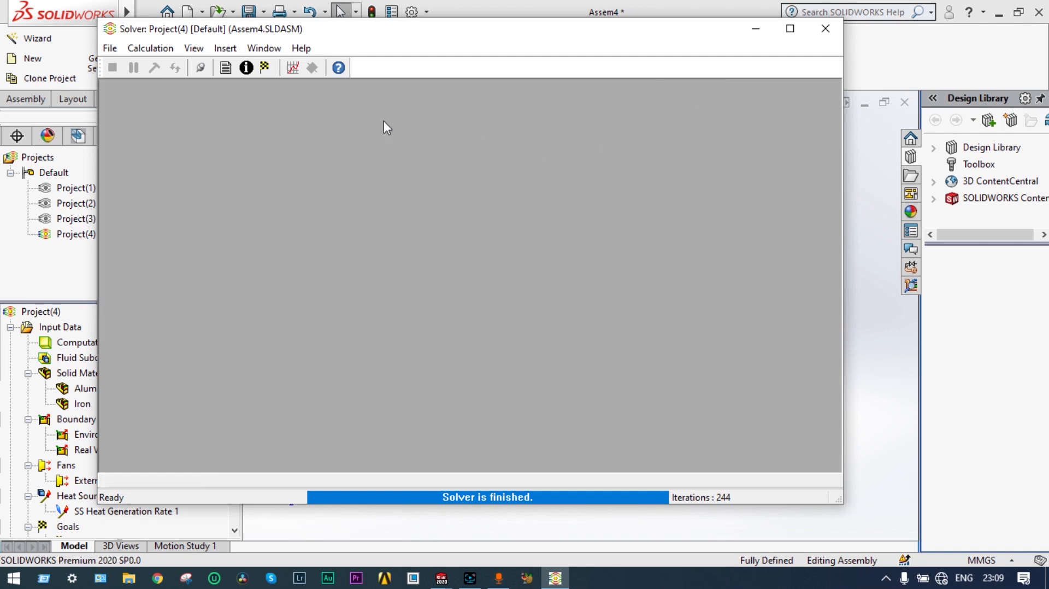
pyautogui.click(291, 69)
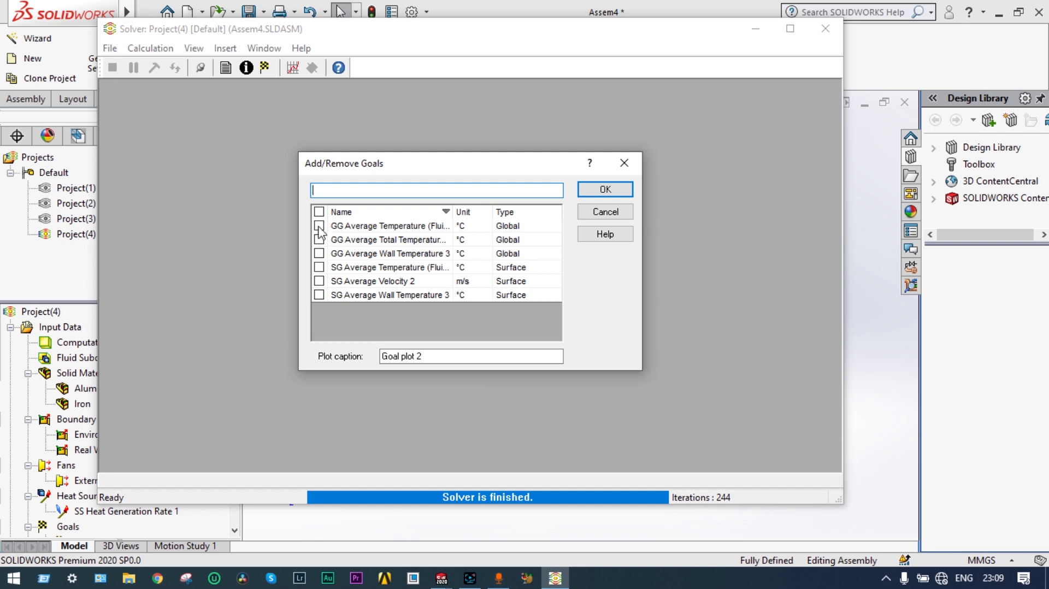
pyautogui.click(319, 226)
pyautogui.click(604, 189)
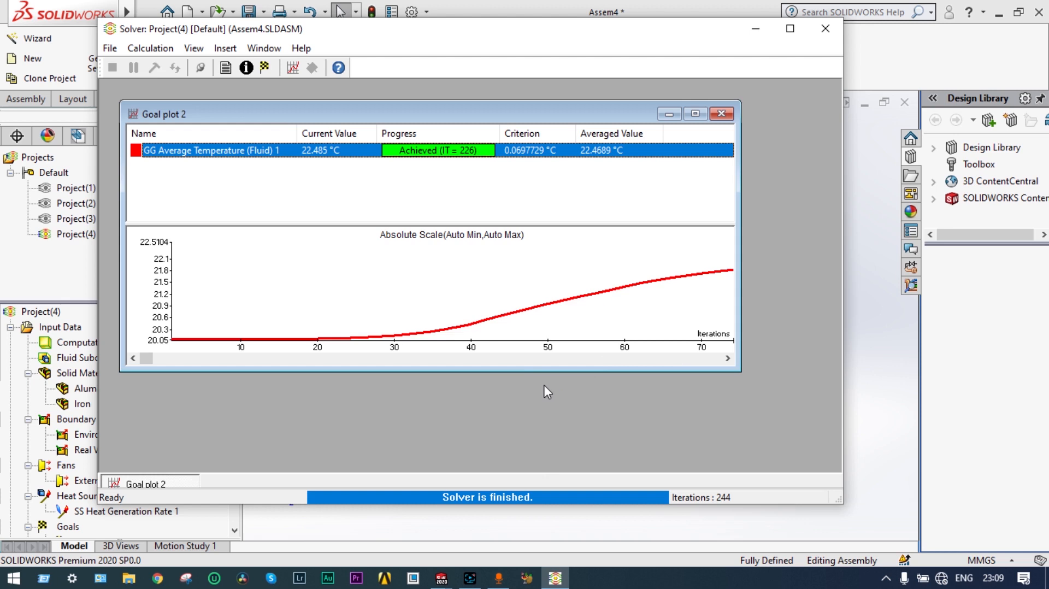
pyautogui.moveTo(148, 364); pyautogui.dragTo(604, 356)
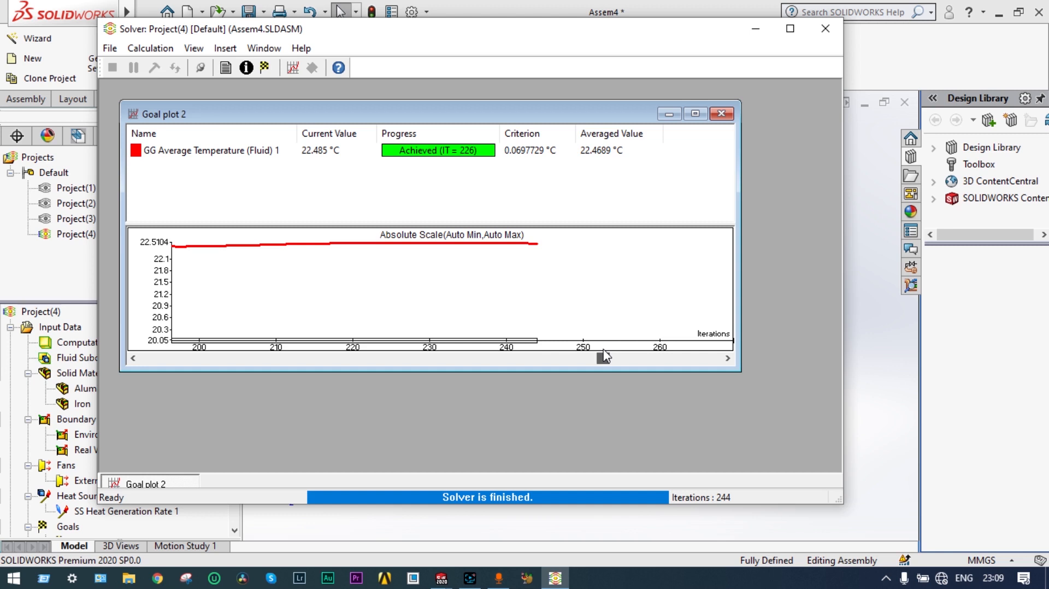
pyautogui.moveTo(604, 356); pyautogui.dragTo(179, 377)
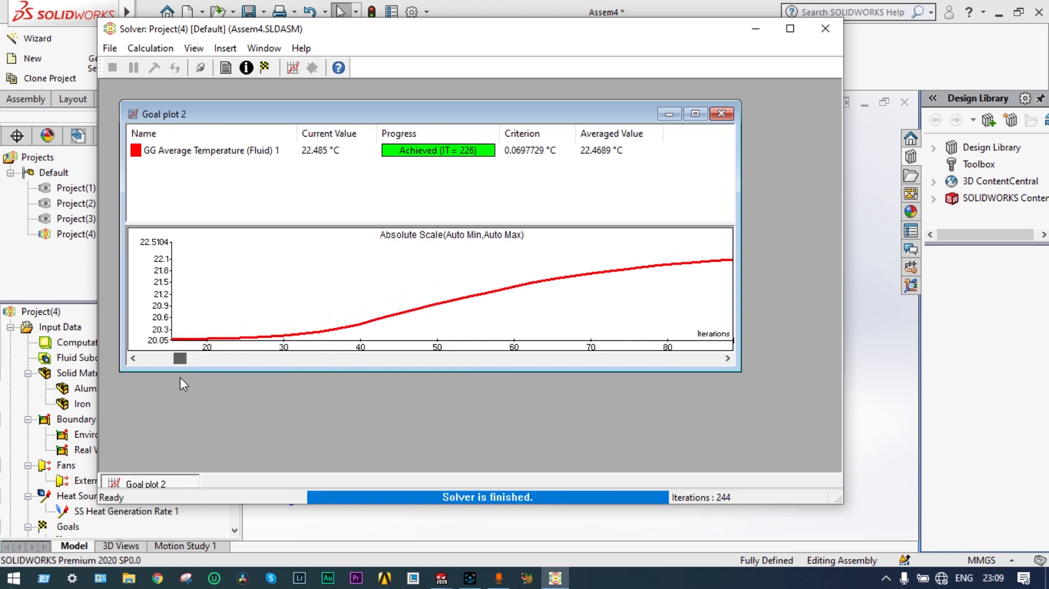
pyautogui.moveTo(181, 378); pyautogui.dragTo(231, 373)
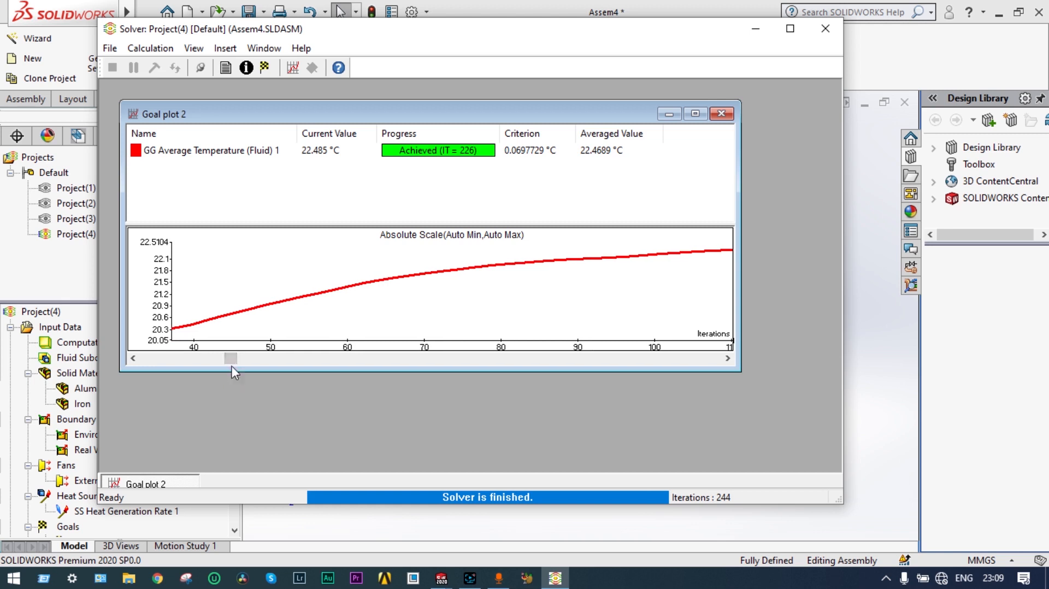
pyautogui.click(721, 114)
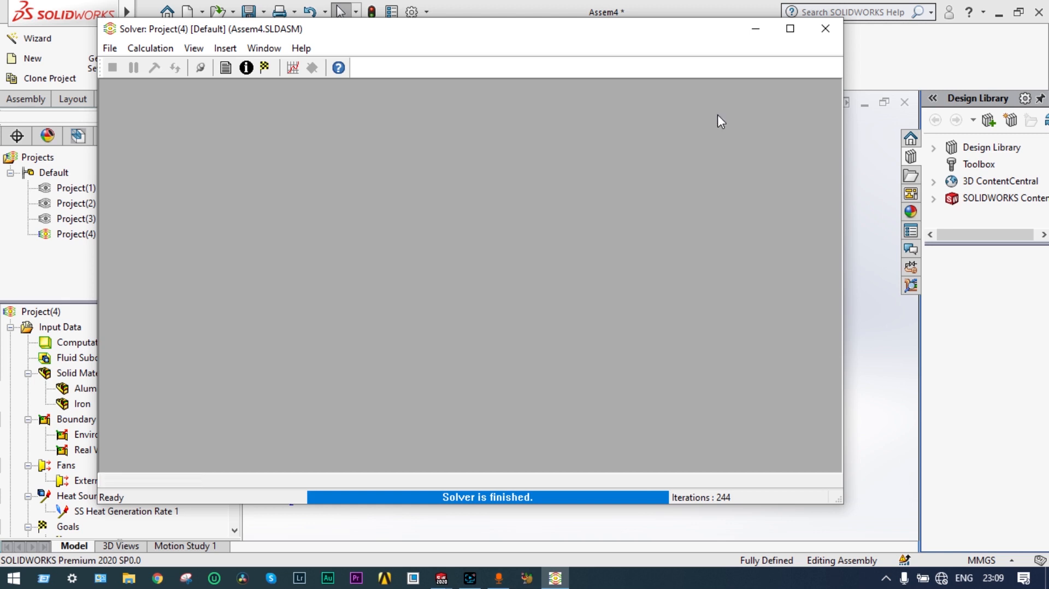
pyautogui.click(286, 68)
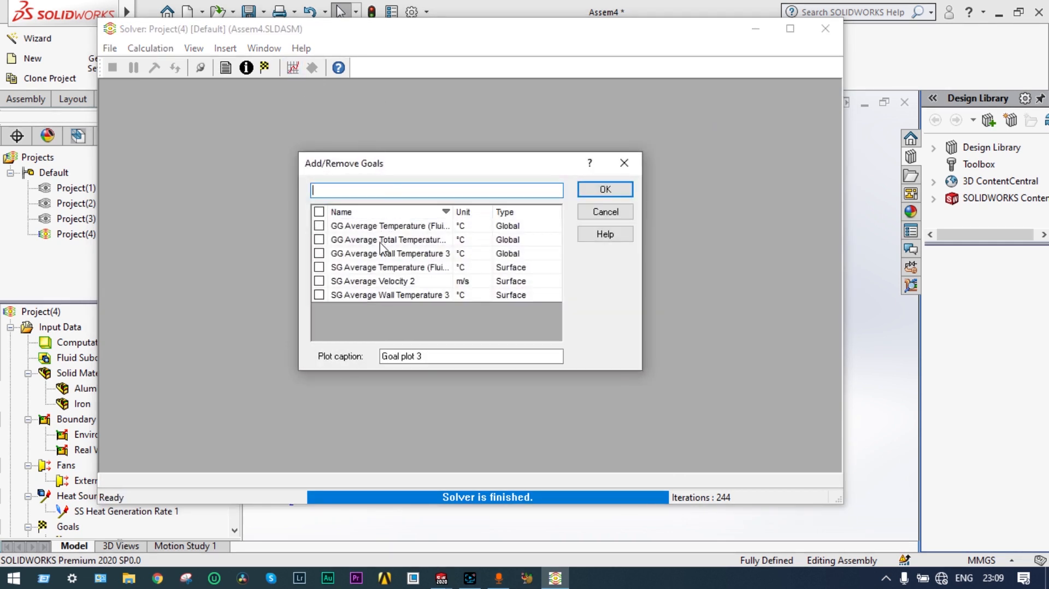
pyautogui.click(319, 241)
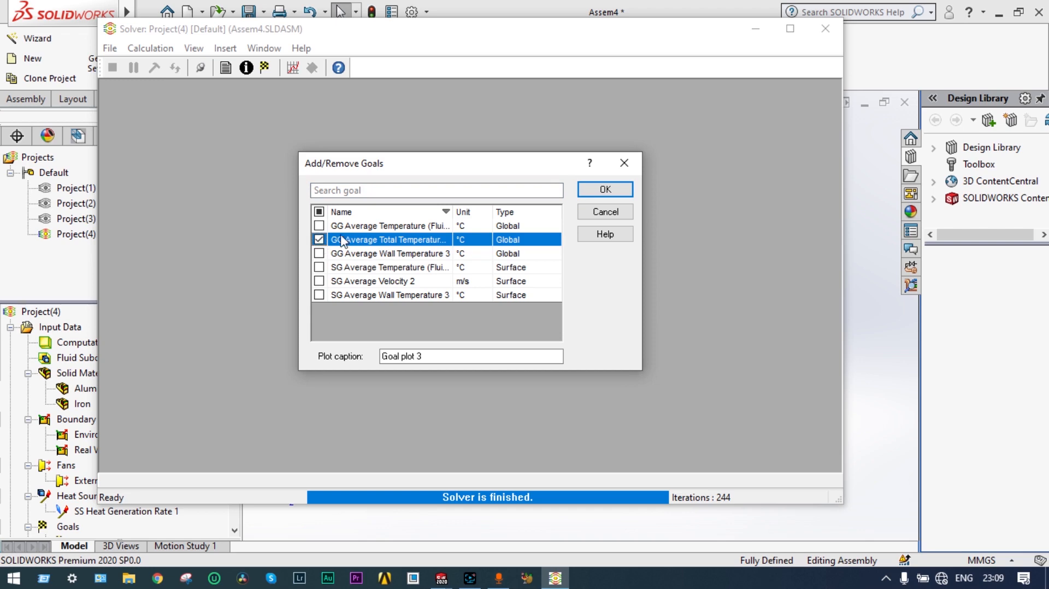
pyautogui.click(606, 190)
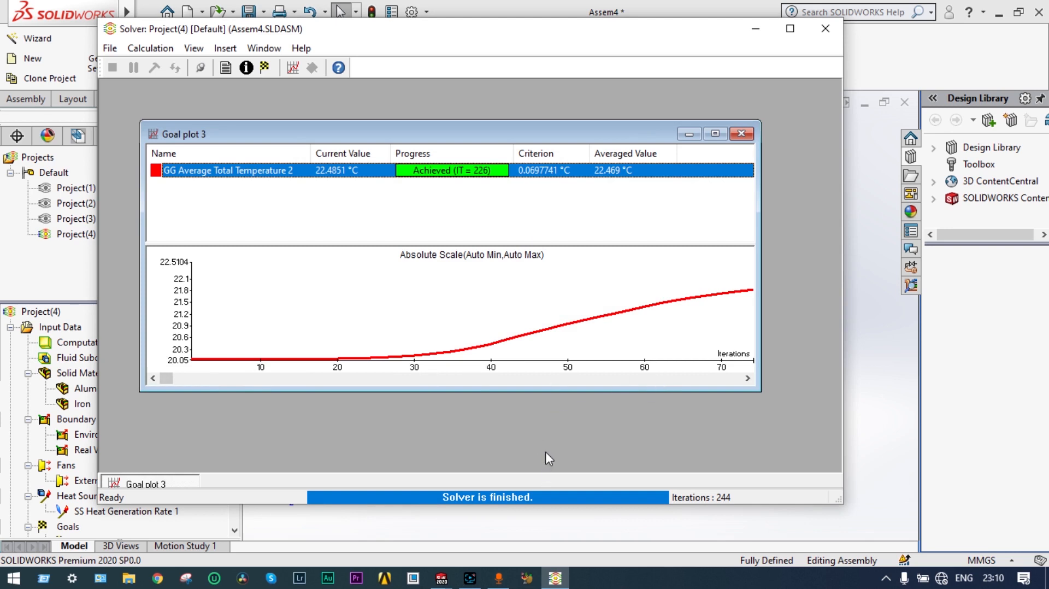
pyautogui.moveTo(172, 380); pyautogui.dragTo(662, 372)
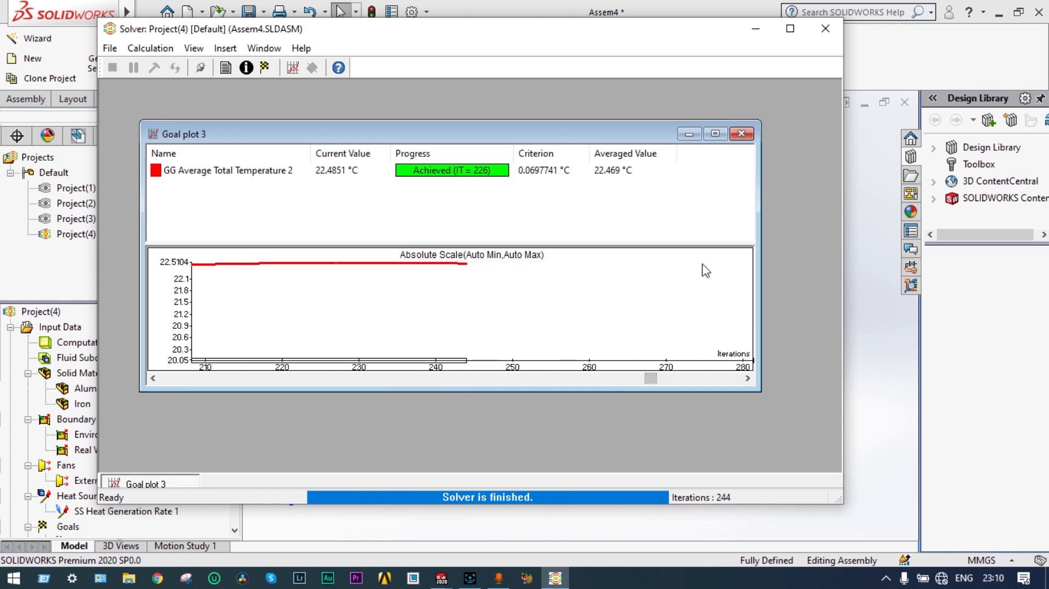
pyautogui.click(743, 136)
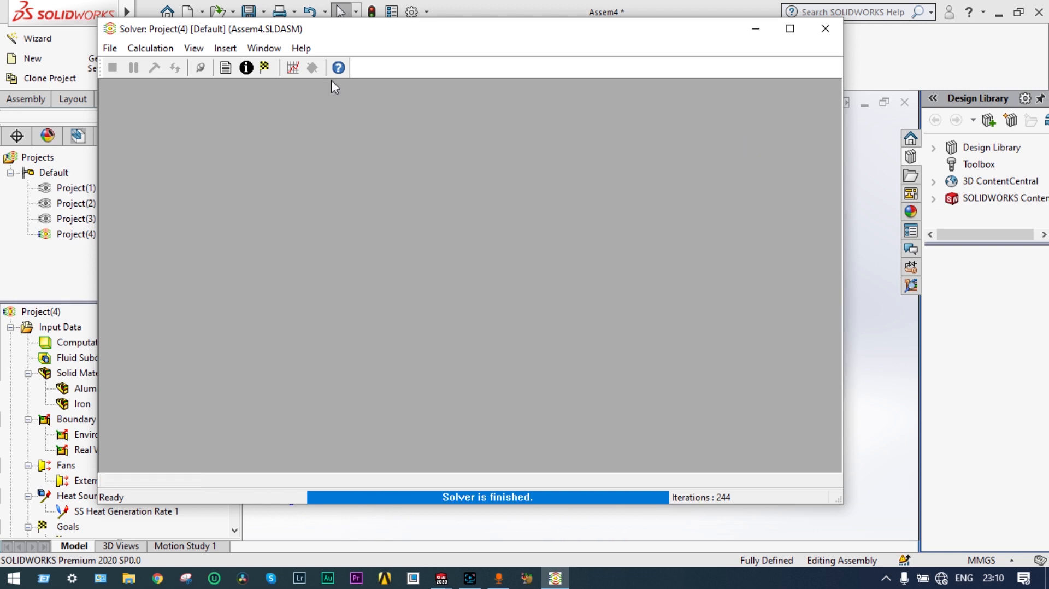
# Step: Plot GG Average Wall Temperature 3 (22.781 °C), close Goal plot 4, and begin another goal plot
pyautogui.click(293, 67)
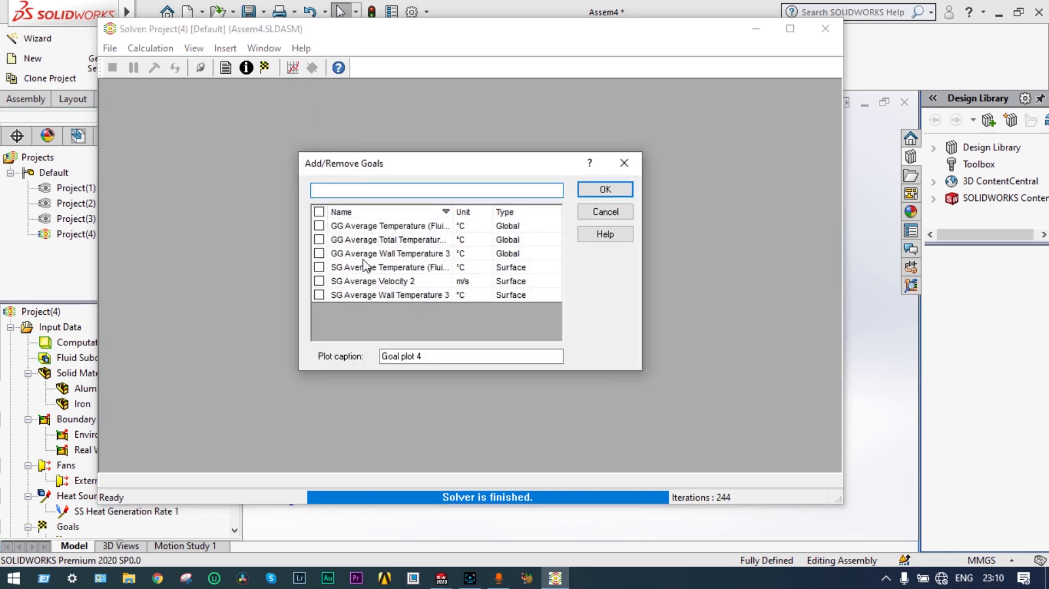
pyautogui.click(319, 253)
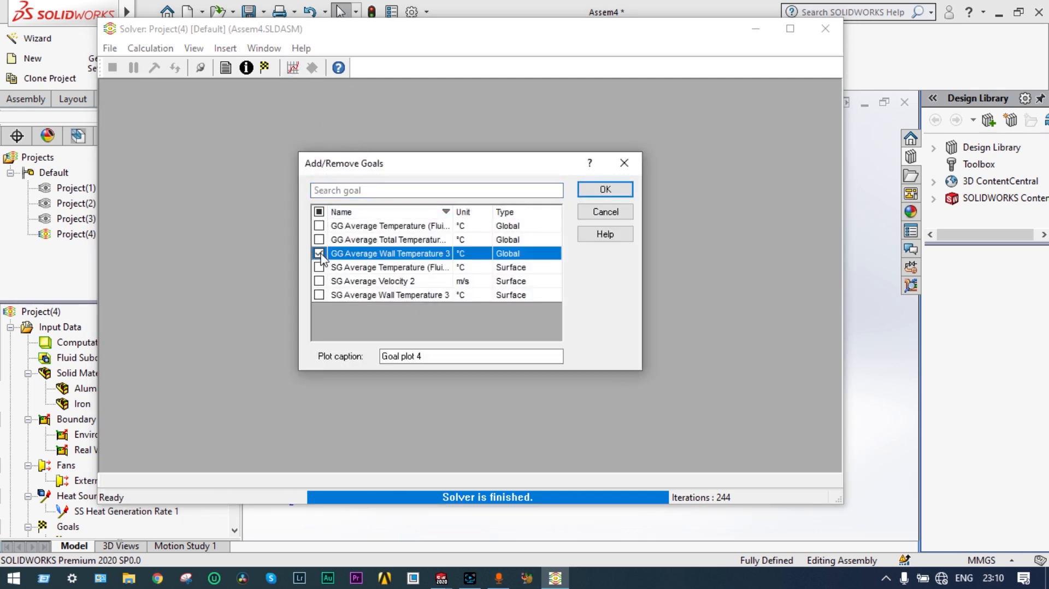
pyautogui.click(612, 189)
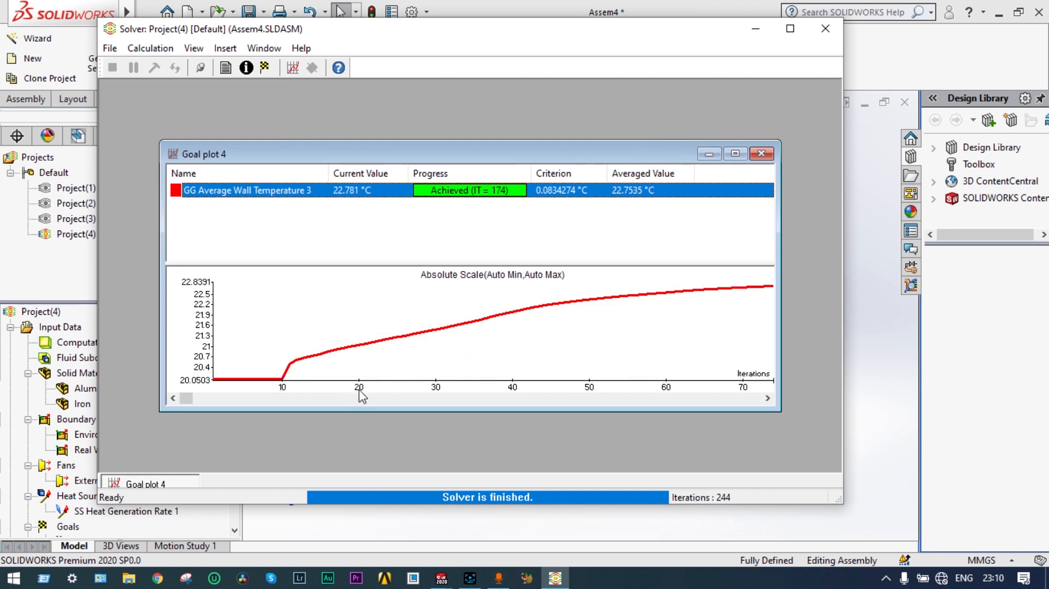
pyautogui.click(761, 154)
pyautogui.click(293, 68)
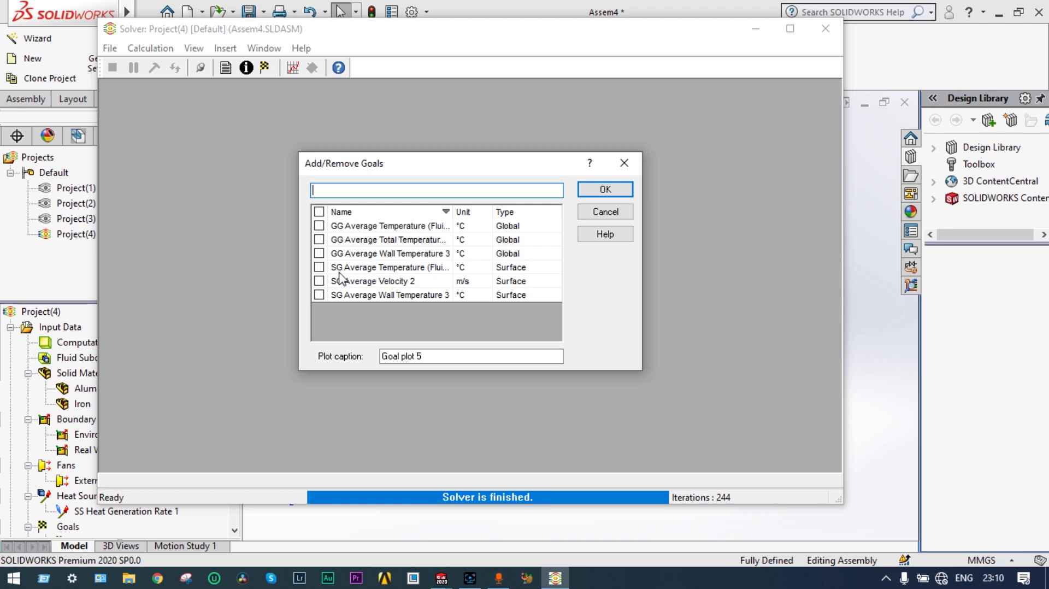
# Step: Plot SG Average Temperature (Fluid) 1 as Goal plot 5 (22.8434 °C), then close it
pyautogui.click(319, 267)
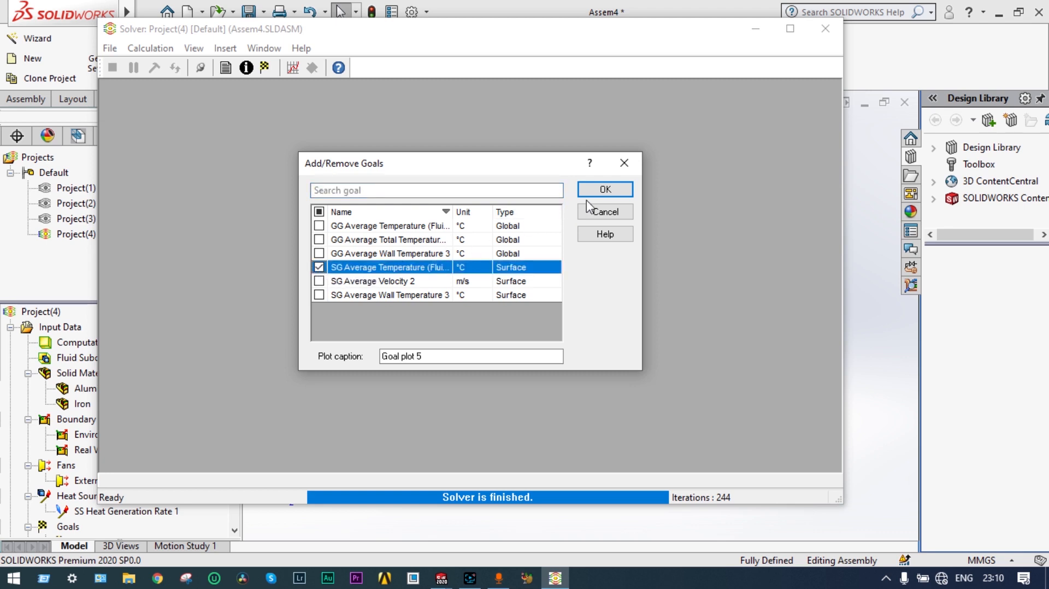
pyautogui.click(604, 191)
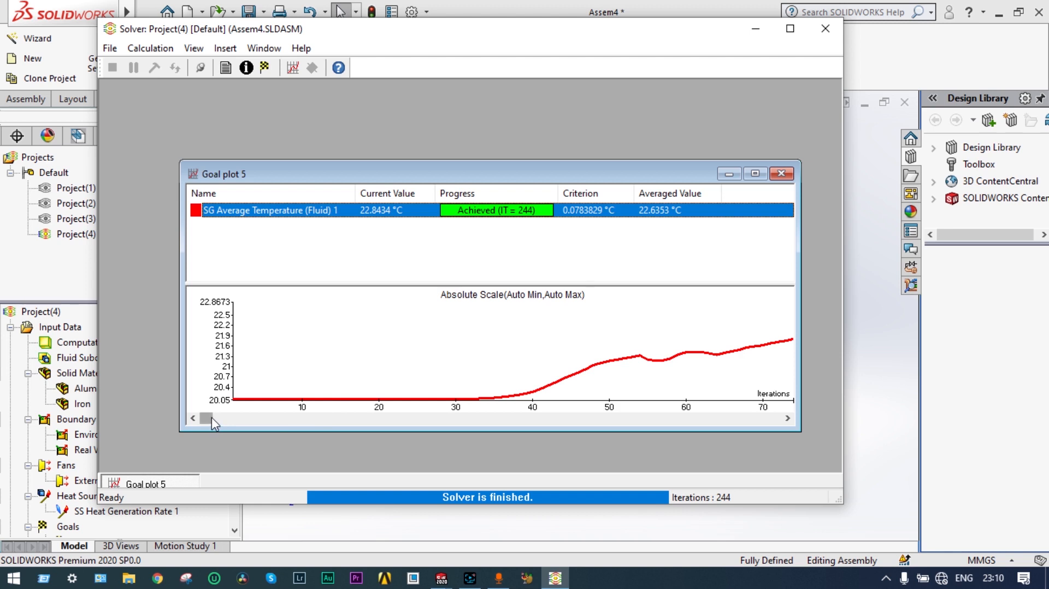
pyautogui.click(781, 174)
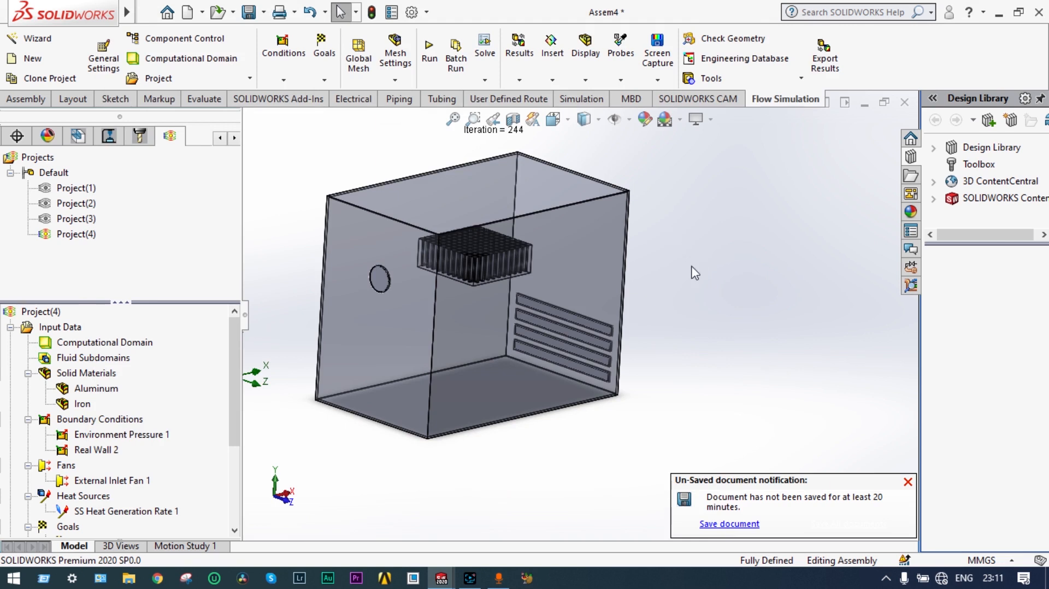
# Step: Dismiss the unsaved-document reminder and expand Results (5.fld) in the Flow Simulation tree
pyautogui.moveTo(692, 267); pyautogui.dragTo(691, 234, button='middle')
pyautogui.click(909, 483)
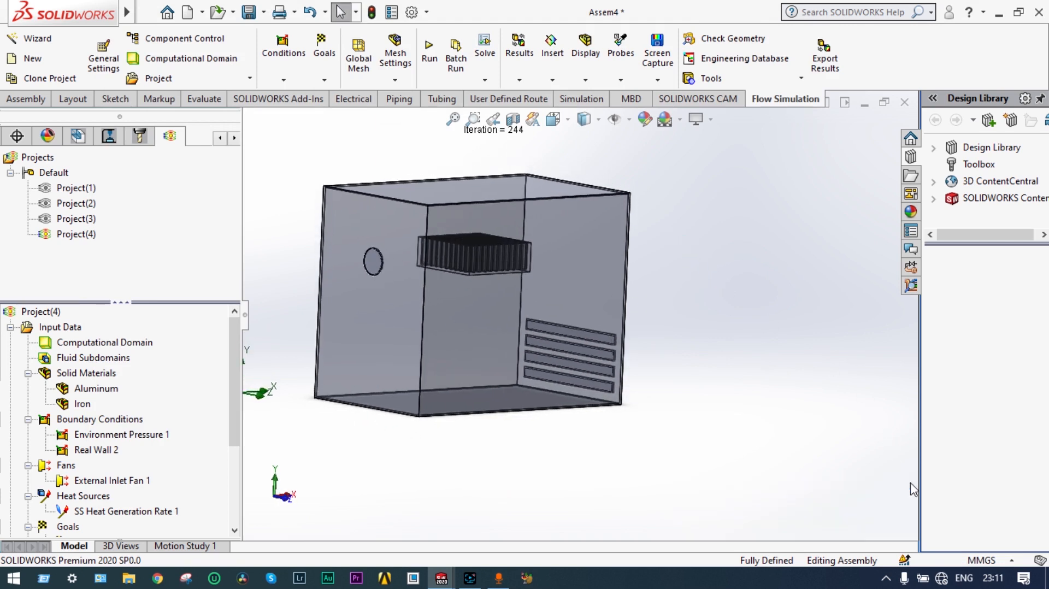
pyautogui.moveTo(238, 402); pyautogui.dragTo(234, 478)
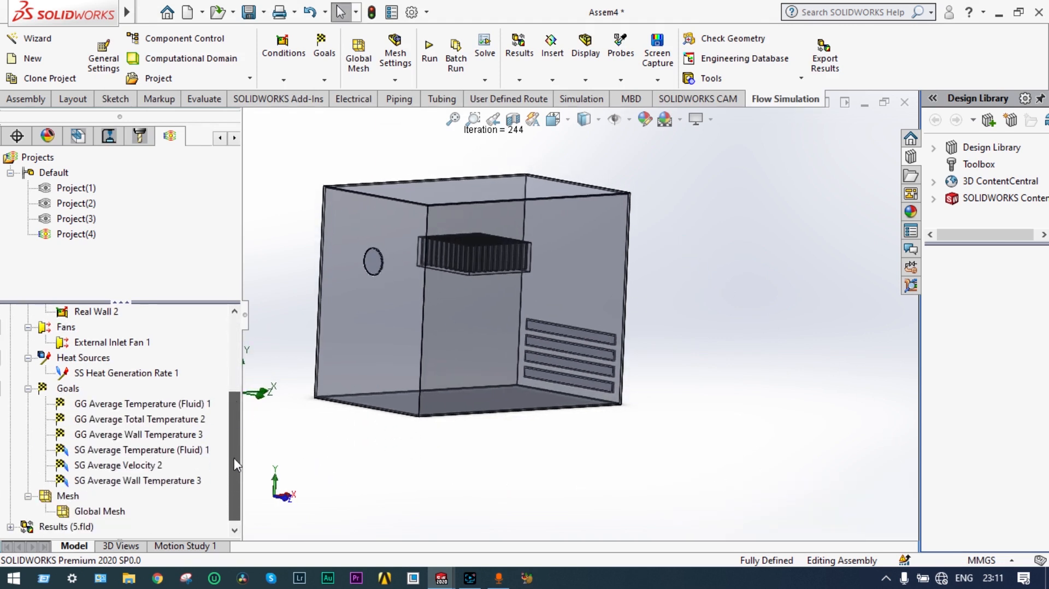
pyautogui.click(10, 527)
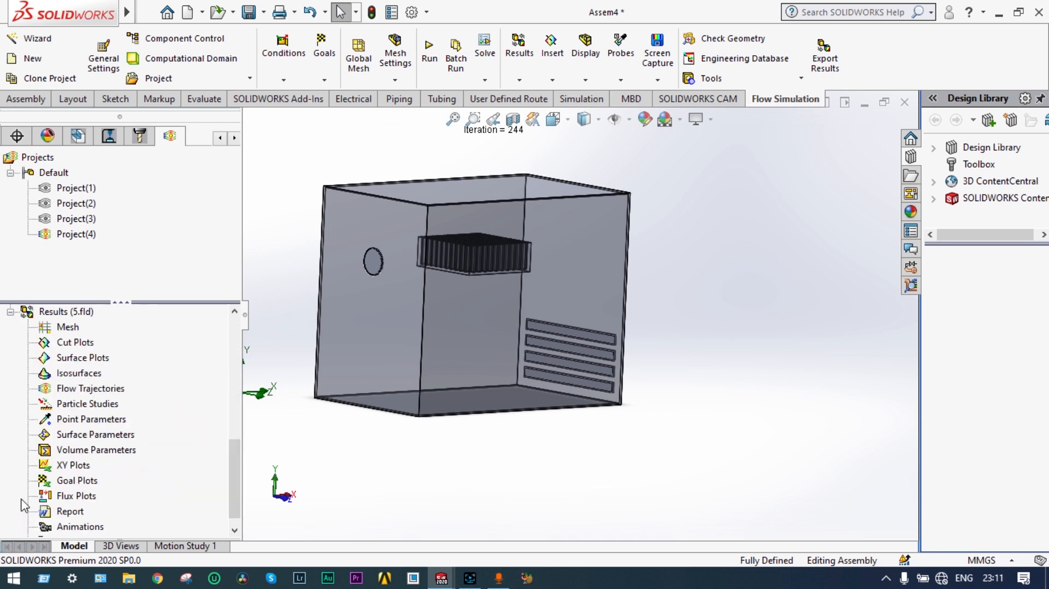
pyautogui.rightClick(74, 348)
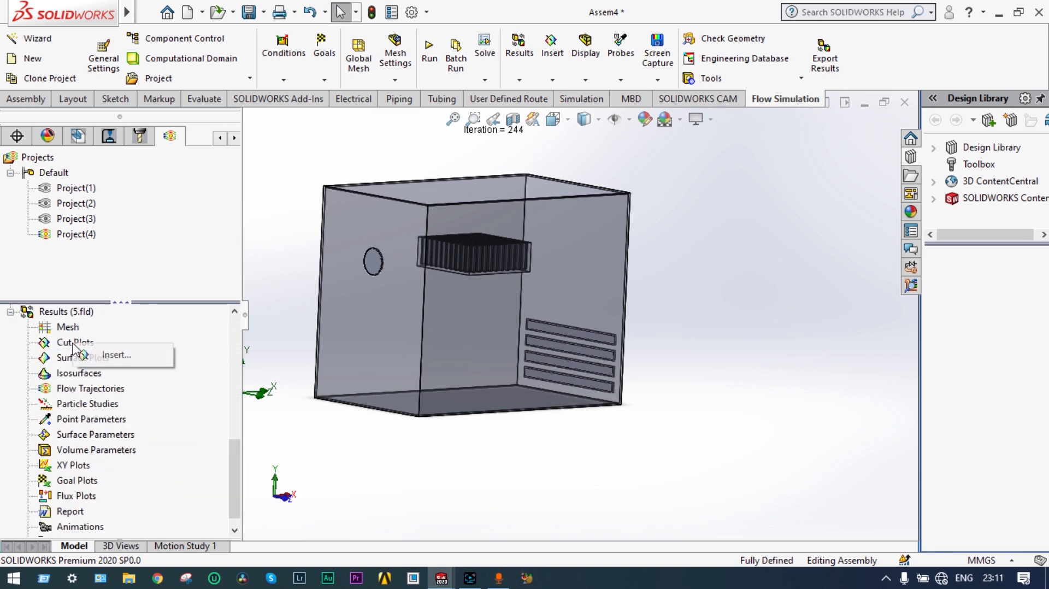
# Step: Insert a Front Plane cut plot showing Temperature (Fluid) contours instead of pressure
pyautogui.click(91, 354)
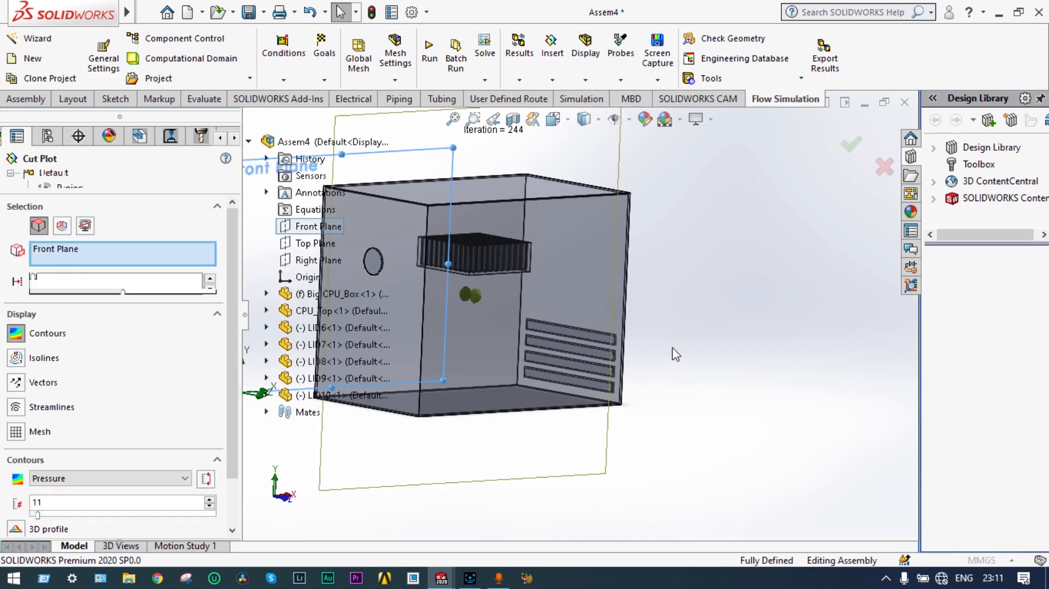
pyautogui.moveTo(665, 350); pyautogui.dragTo(614, 359, button='middle')
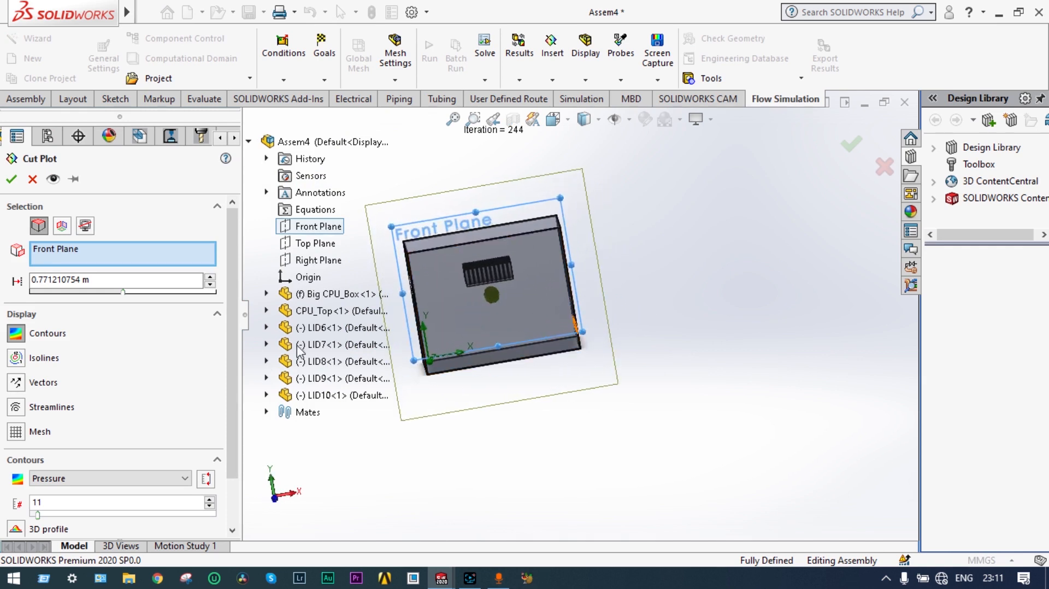
pyautogui.click(191, 478)
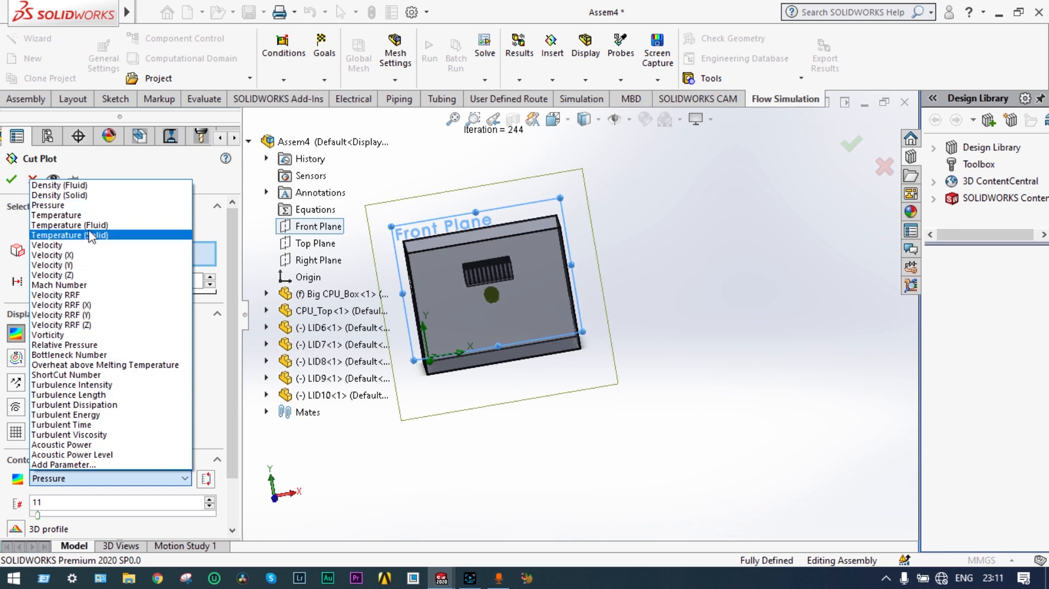
pyautogui.click(90, 225)
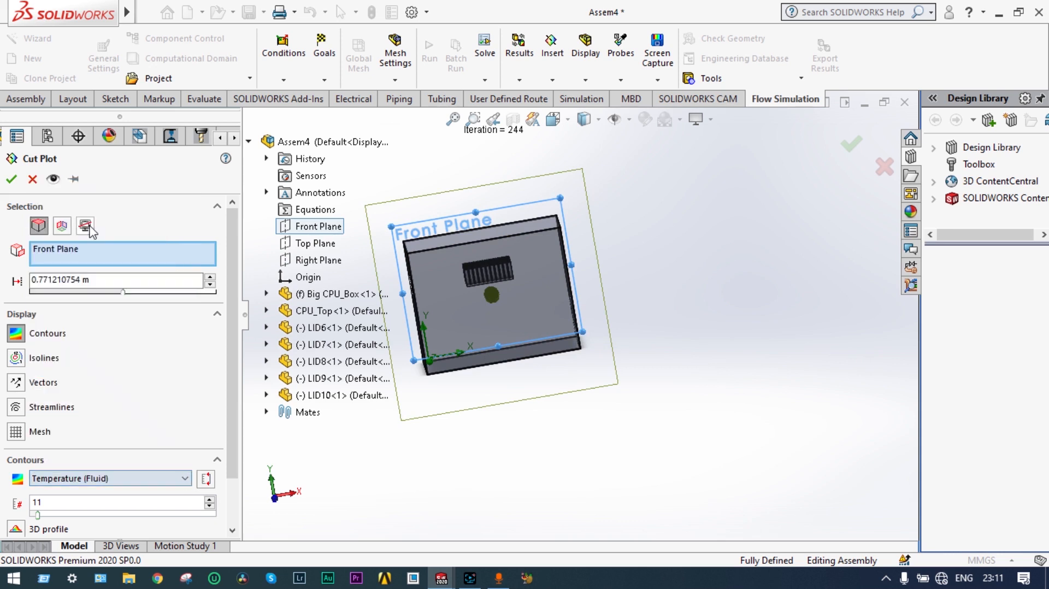
pyautogui.click(11, 179)
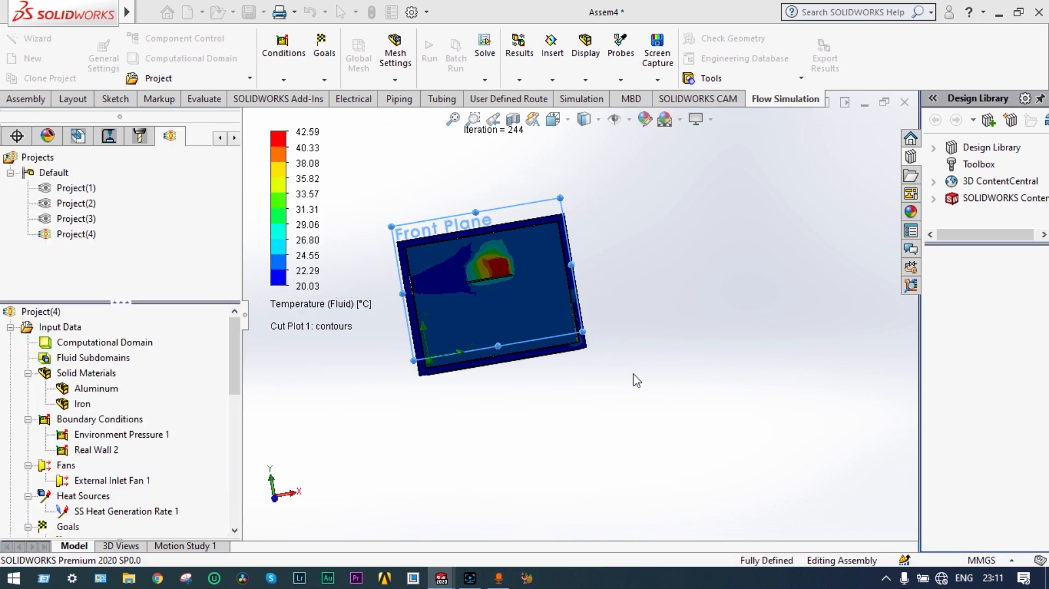
pyautogui.scroll(-1, 474, 256)
pyautogui.scroll(1, 545, 273)
pyautogui.scroll(-3, 572, 278)
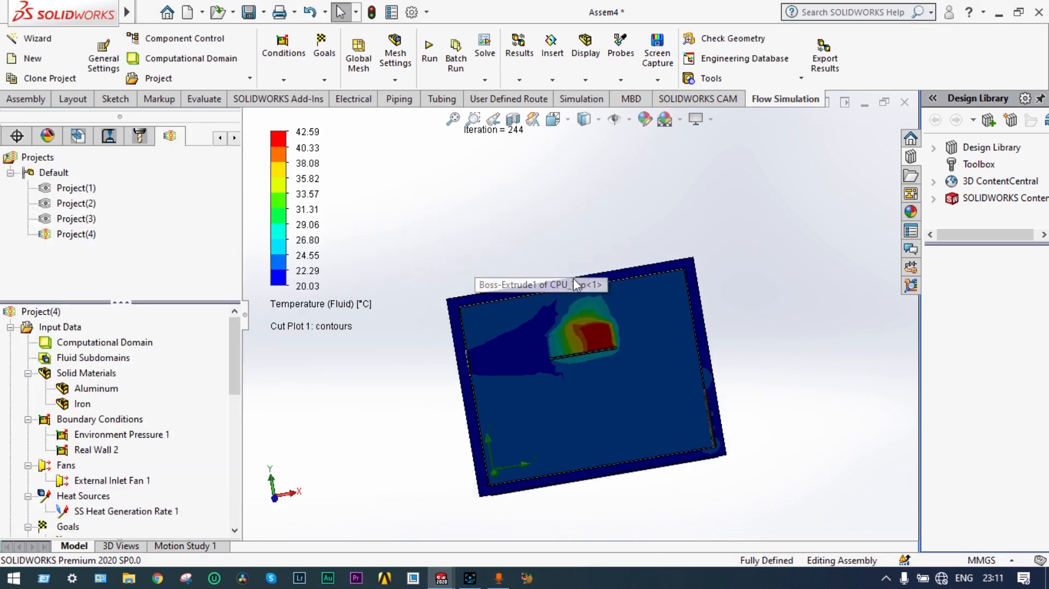
pyautogui.scroll(-1, 631, 366)
pyautogui.scroll(-4, 573, 300)
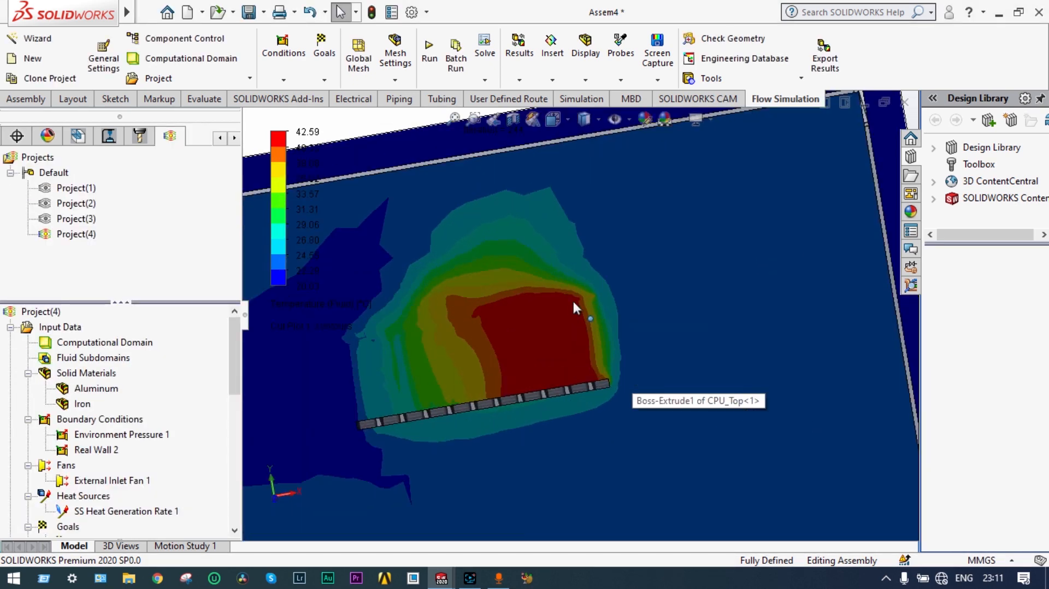
pyautogui.moveTo(573, 315); pyautogui.dragTo(525, 346, button='middle')
pyautogui.scroll(3, 525, 342)
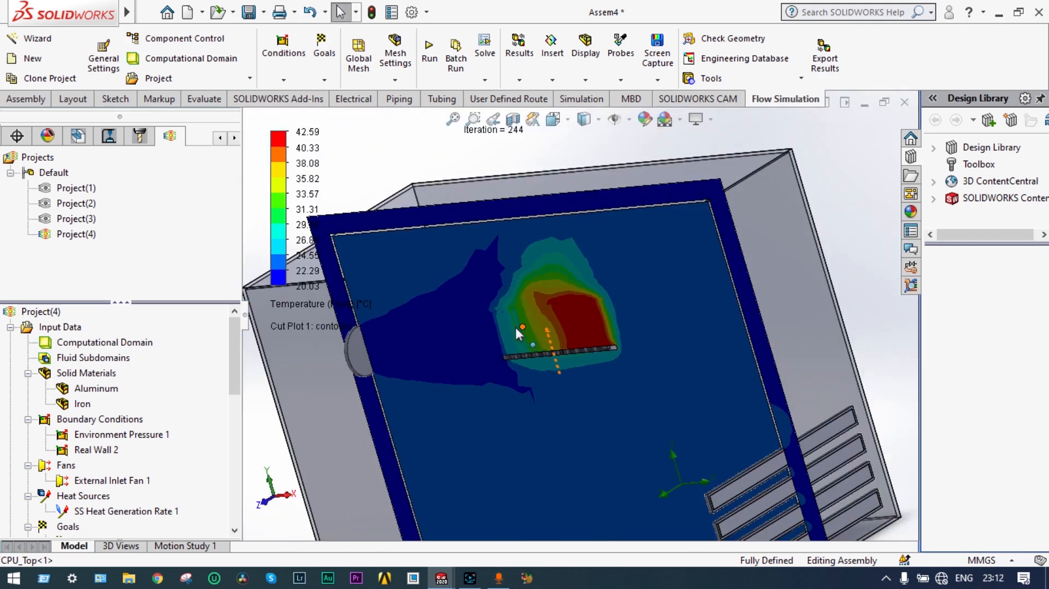
pyautogui.scroll(-5, 513, 325)
pyautogui.scroll(4, 334, 361)
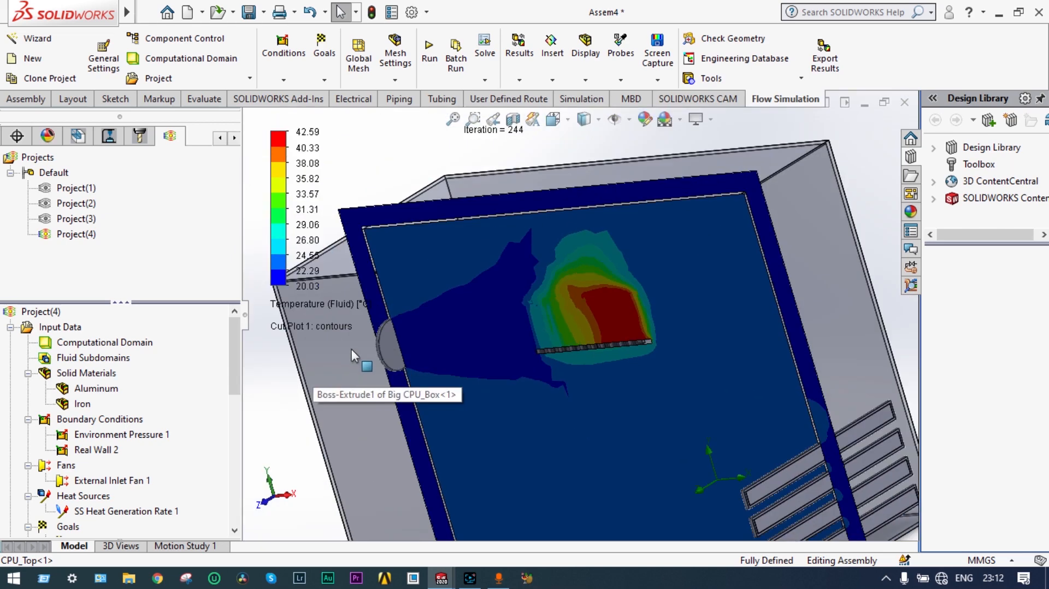
pyautogui.moveTo(533, 312)
pyautogui.mouseDown(button='middle')
pyautogui.moveTo(556, 309)
pyautogui.moveTo(541, 314)
pyautogui.mouseUp(button='middle')
pyautogui.scroll(-5, 538, 317)
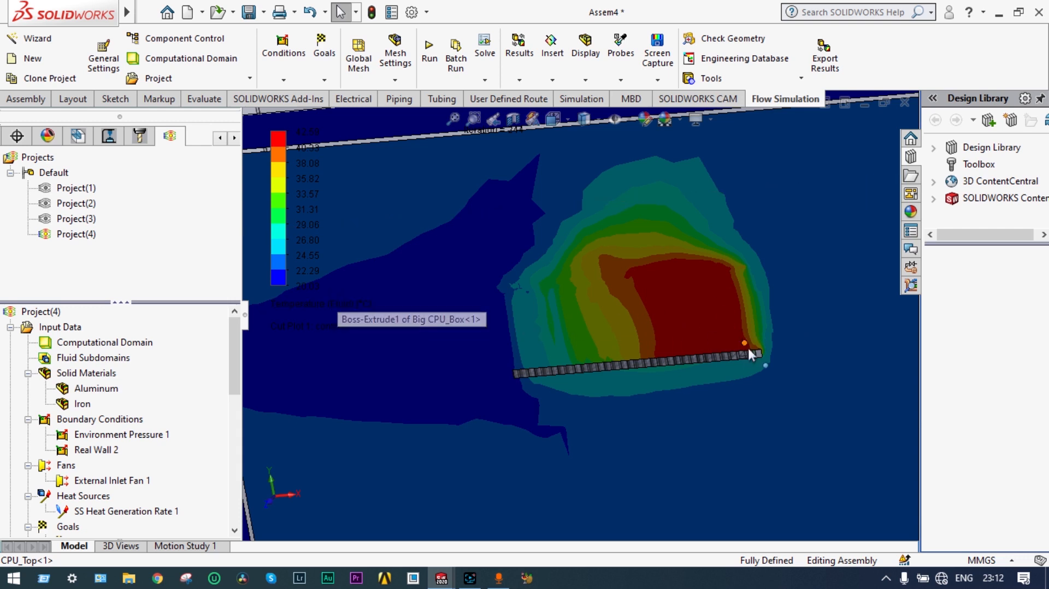
pyautogui.scroll(-2, 753, 351)
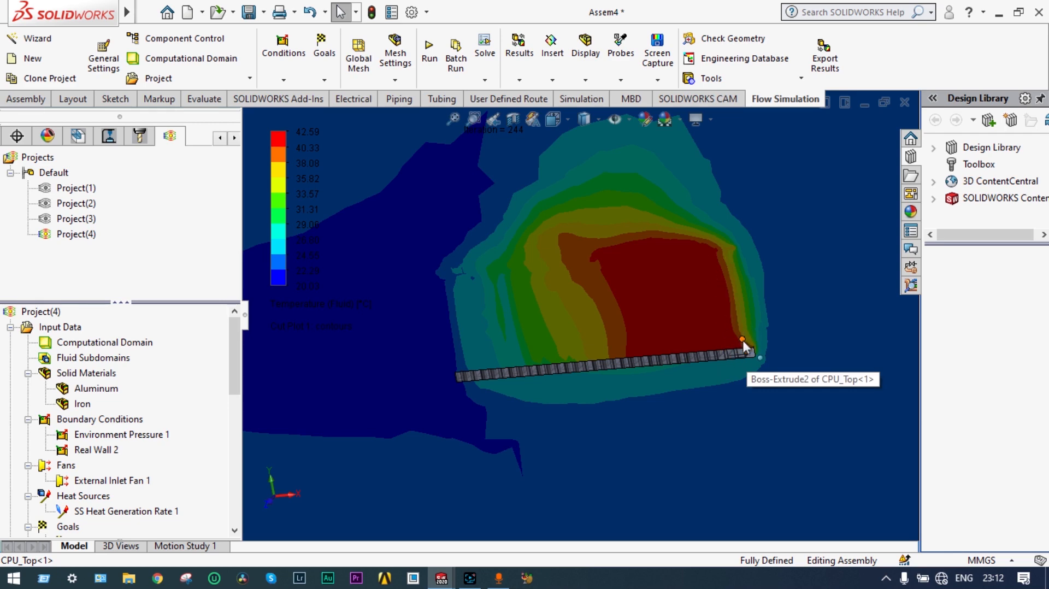
pyautogui.scroll(5, 745, 351)
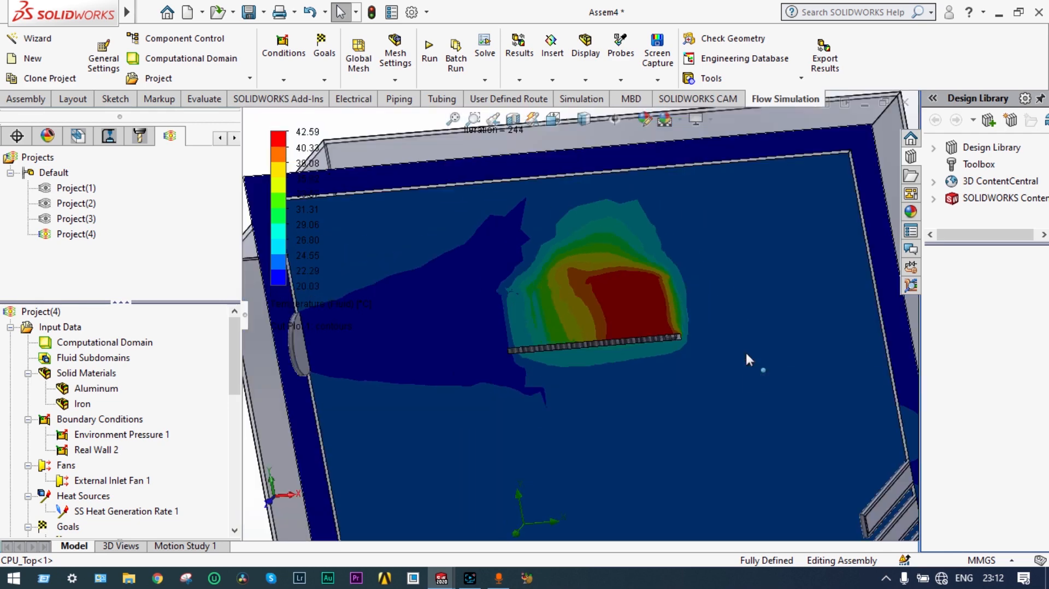
pyautogui.moveTo(697, 340); pyautogui.dragTo(650, 307, button='middle')
pyautogui.scroll(-2, 576, 287)
pyautogui.scroll(-2, 576, 286)
pyautogui.scroll(3, 575, 286)
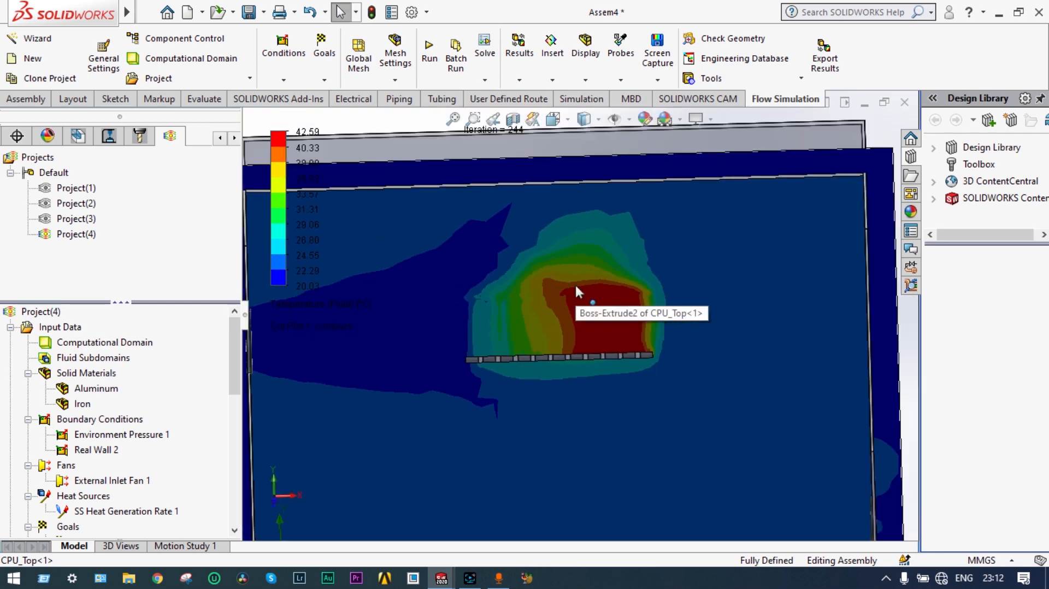
pyautogui.scroll(3, 575, 283)
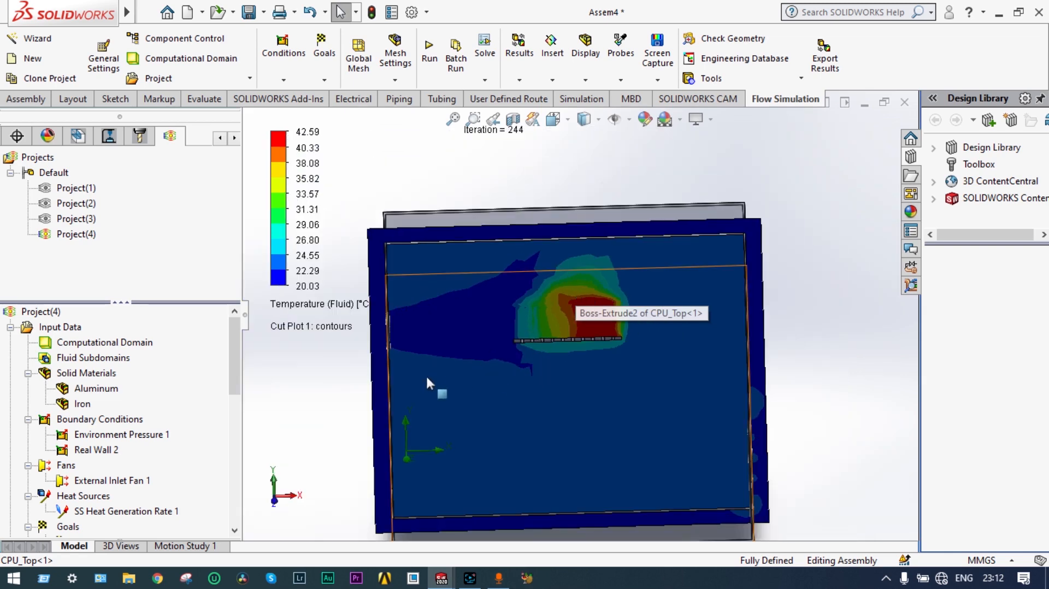
pyautogui.moveTo(235, 381); pyautogui.dragTo(236, 448)
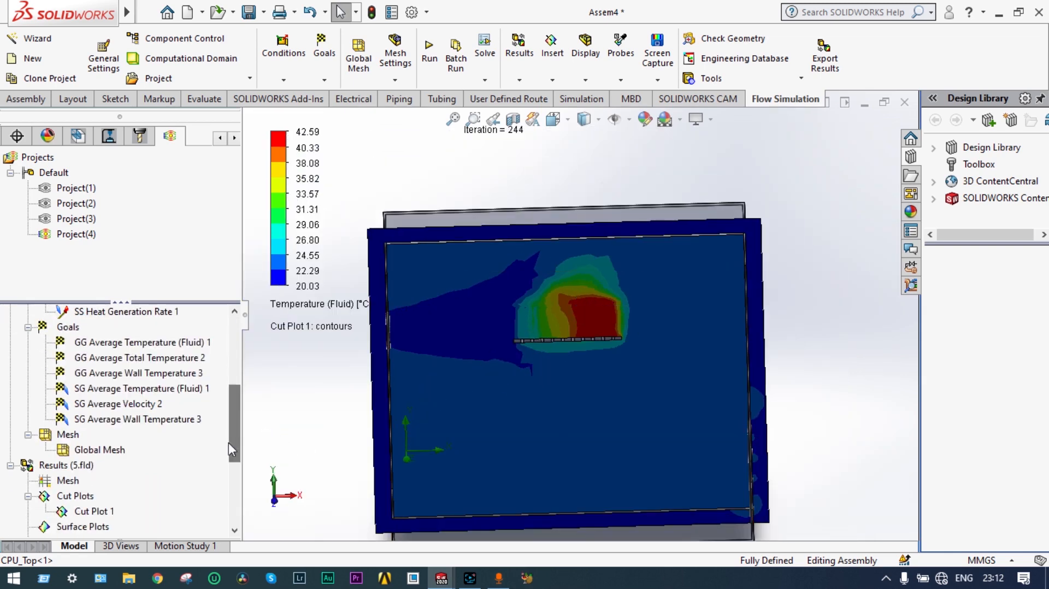
# Step: Play the Cut Plot 1 animation sweeping temperature contours through the CPU box
pyautogui.rightClick(94, 511)
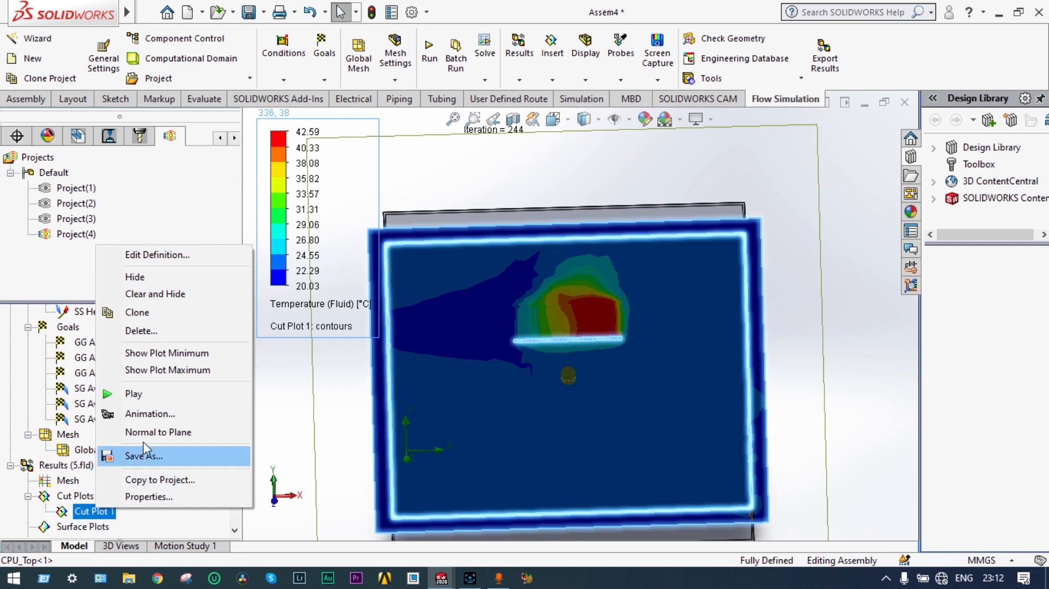
pyautogui.click(143, 394)
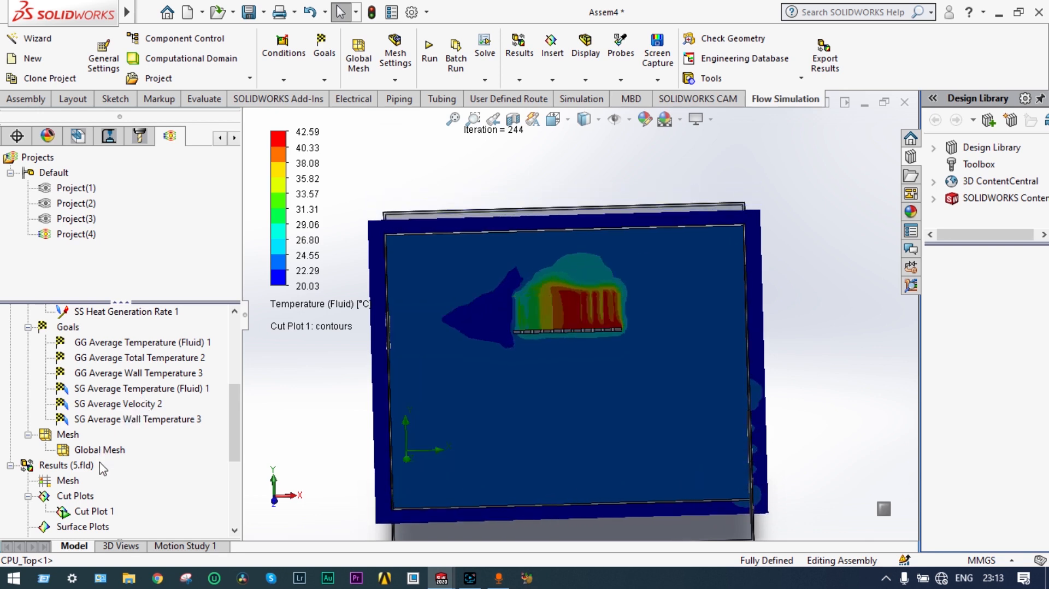
pyautogui.click(97, 513)
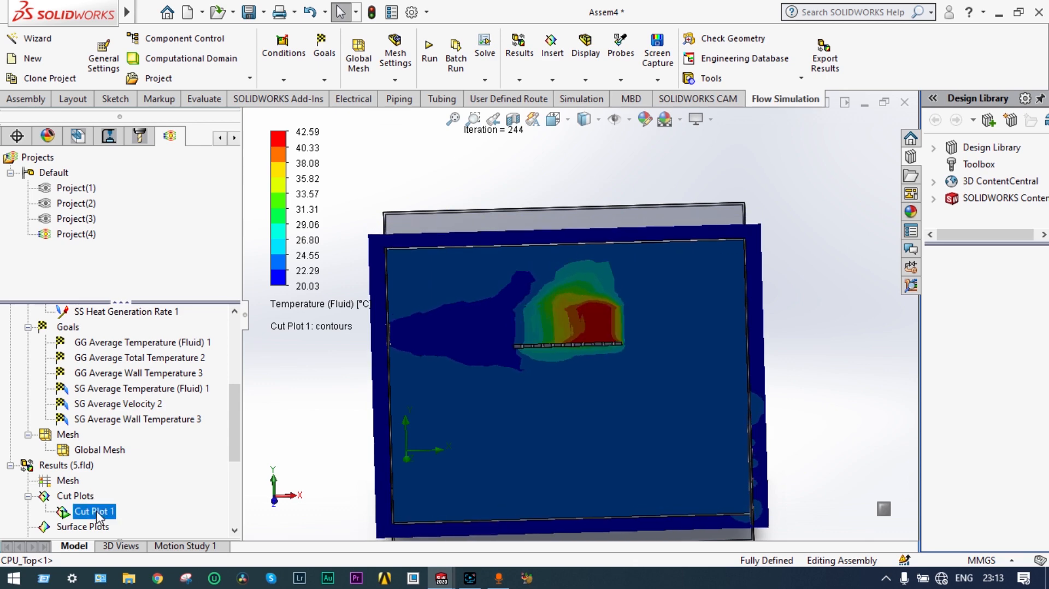
# Step: Clear Cut Plot 1 and redefine it on the Right Plane, offset 0.417041683 m into the heat sink
pyautogui.rightClick(97, 512)
pyautogui.click(158, 295)
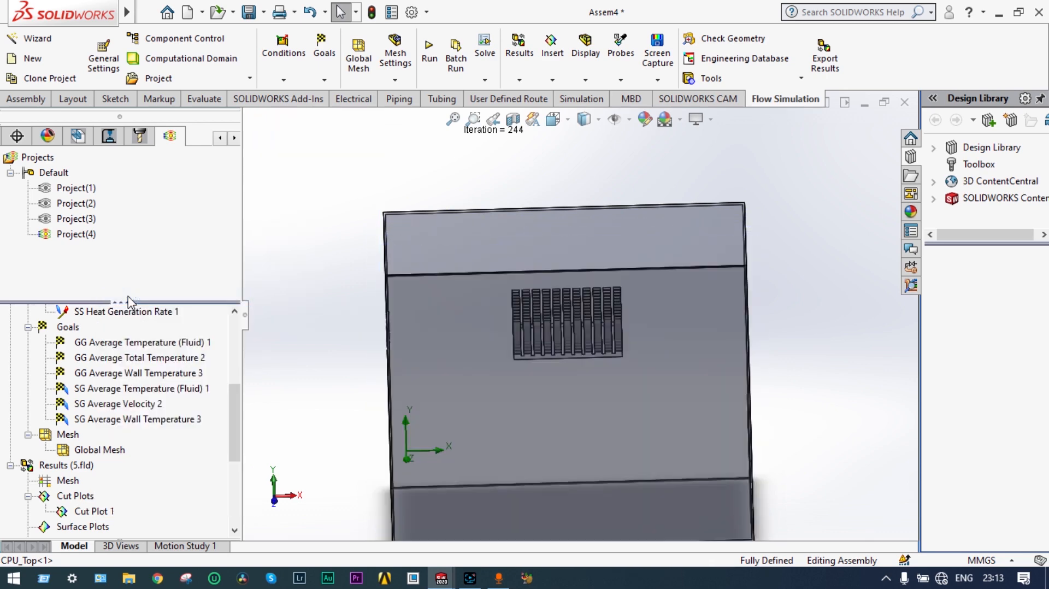
pyautogui.rightClick(107, 516)
pyautogui.click(180, 315)
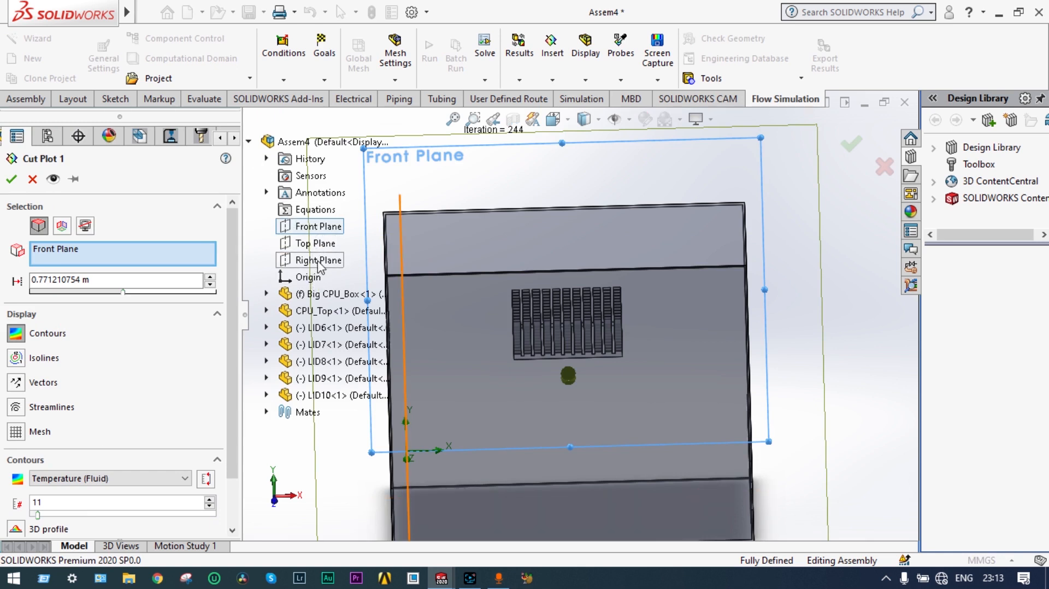
pyautogui.click(320, 262)
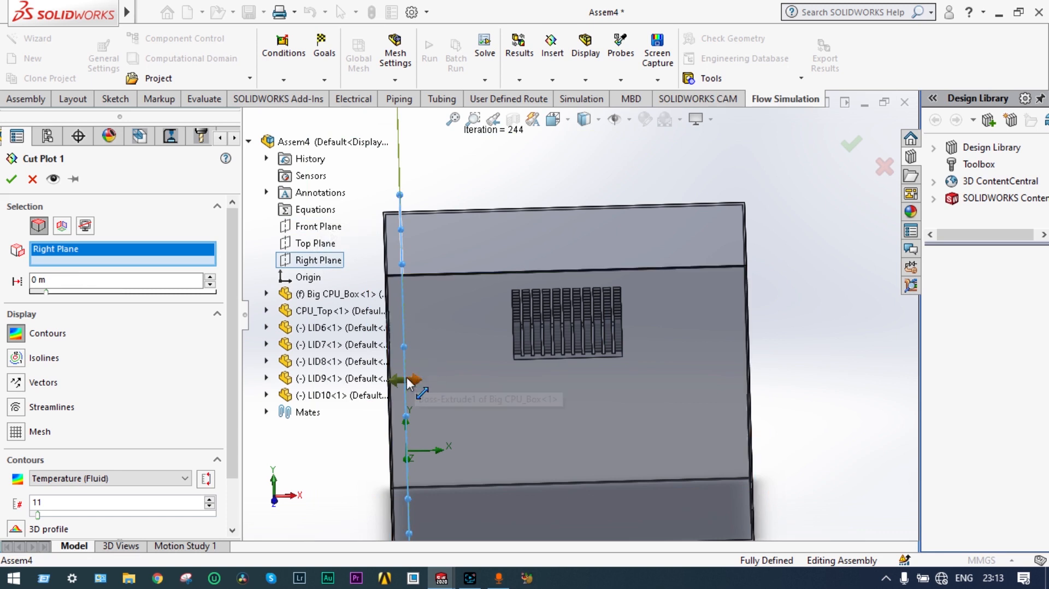
pyautogui.moveTo(416, 378); pyautogui.dragTo(561, 371)
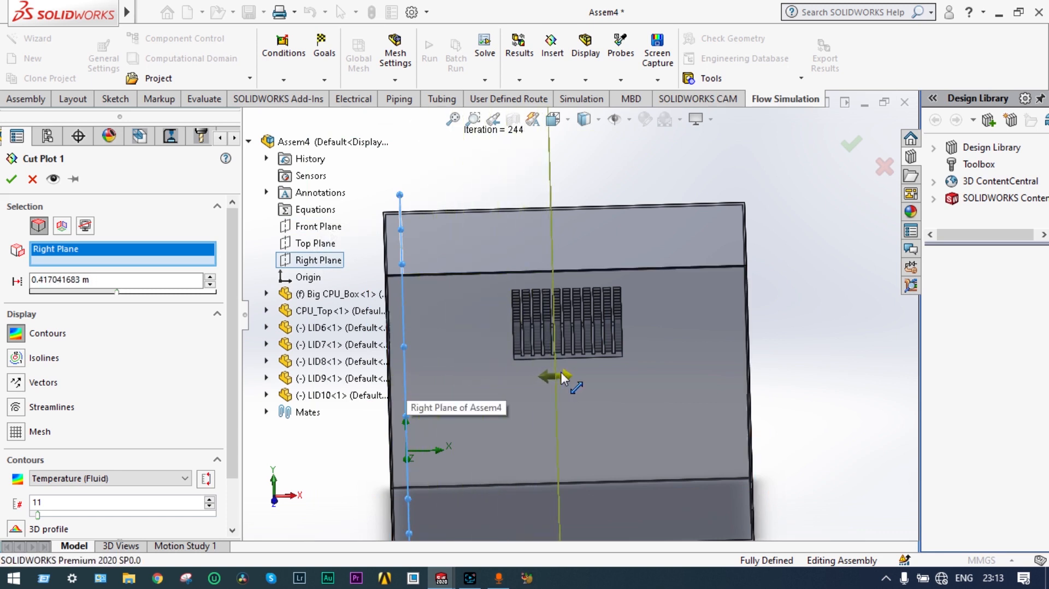
pyautogui.click(12, 179)
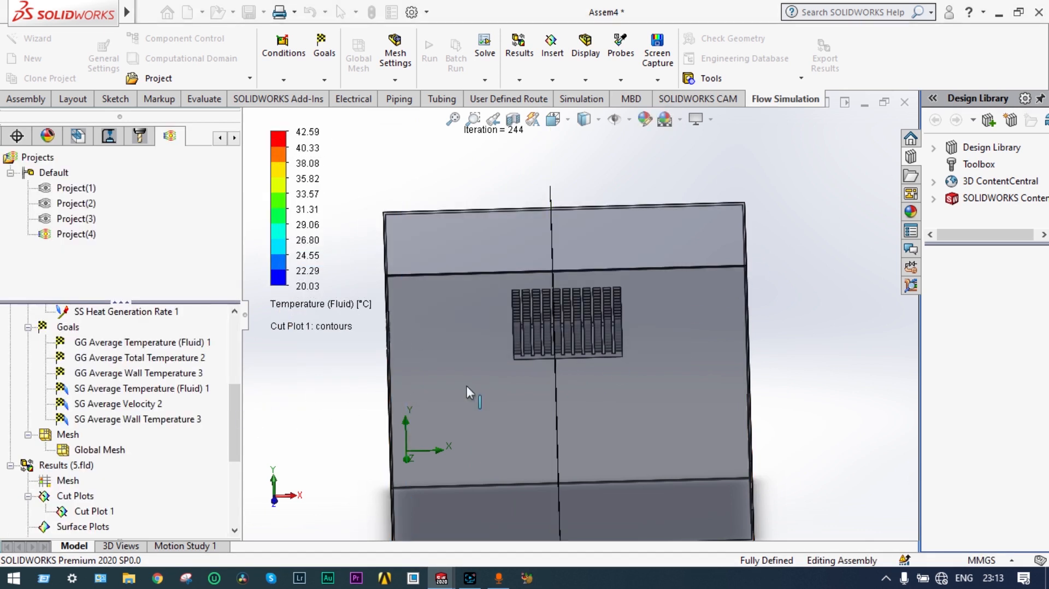
pyautogui.moveTo(812, 339); pyautogui.dragTo(589, 352, button='middle')
pyautogui.scroll(-5, 589, 353)
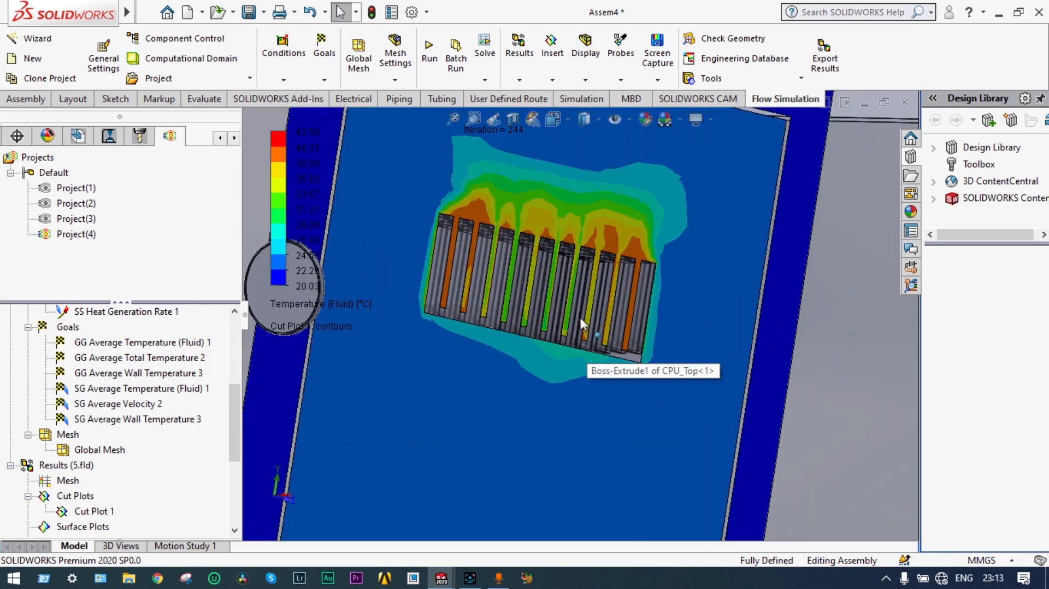
pyautogui.scroll(-3, 580, 326)
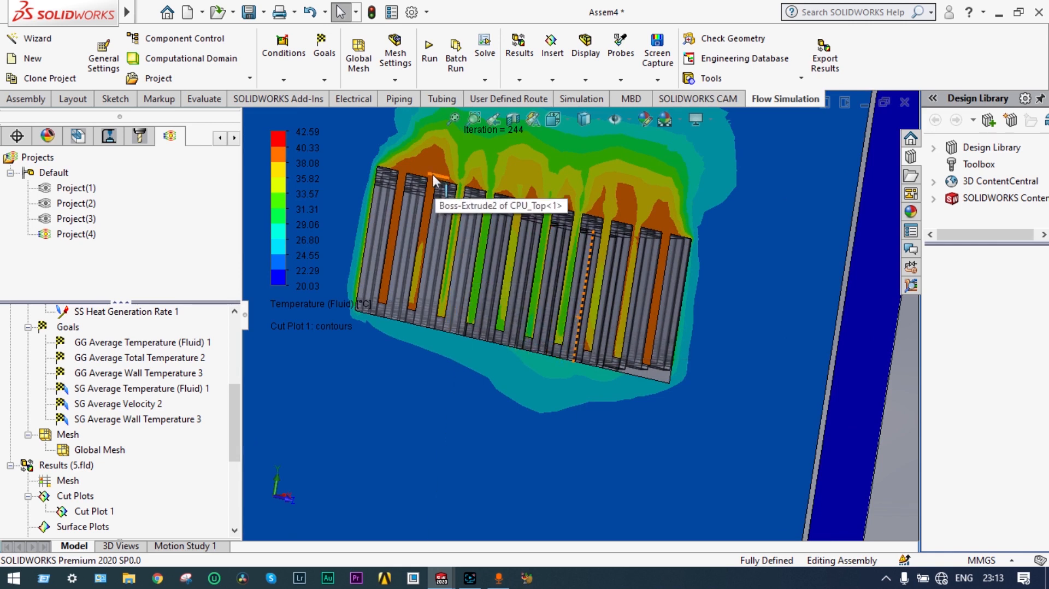
pyautogui.moveTo(443, 241); pyautogui.dragTo(456, 270, button='middle')
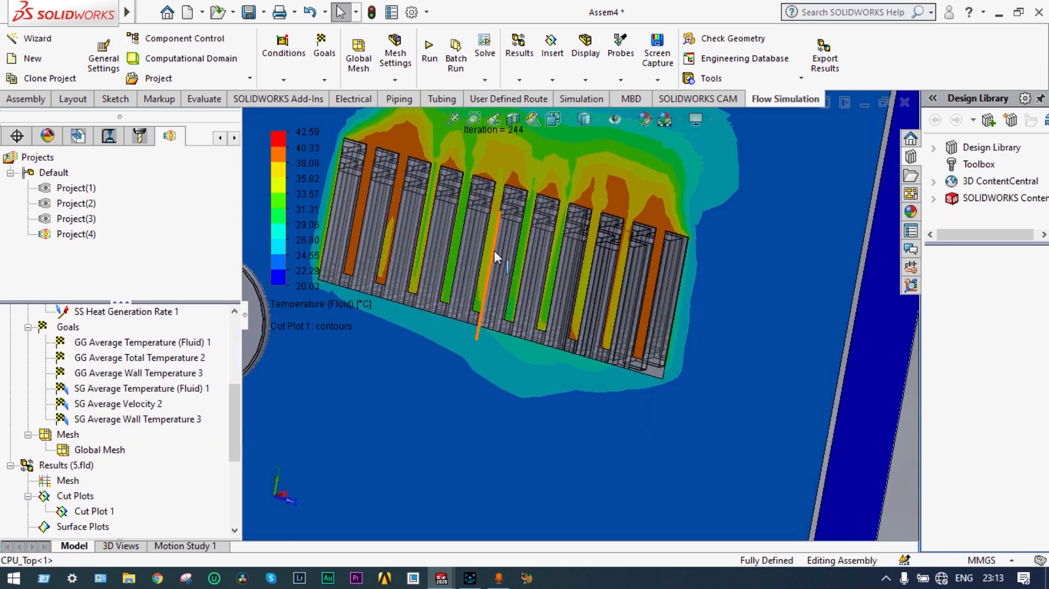
pyautogui.scroll(1, 494, 250)
pyautogui.scroll(-1, 494, 251)
pyautogui.scroll(2, 534, 211)
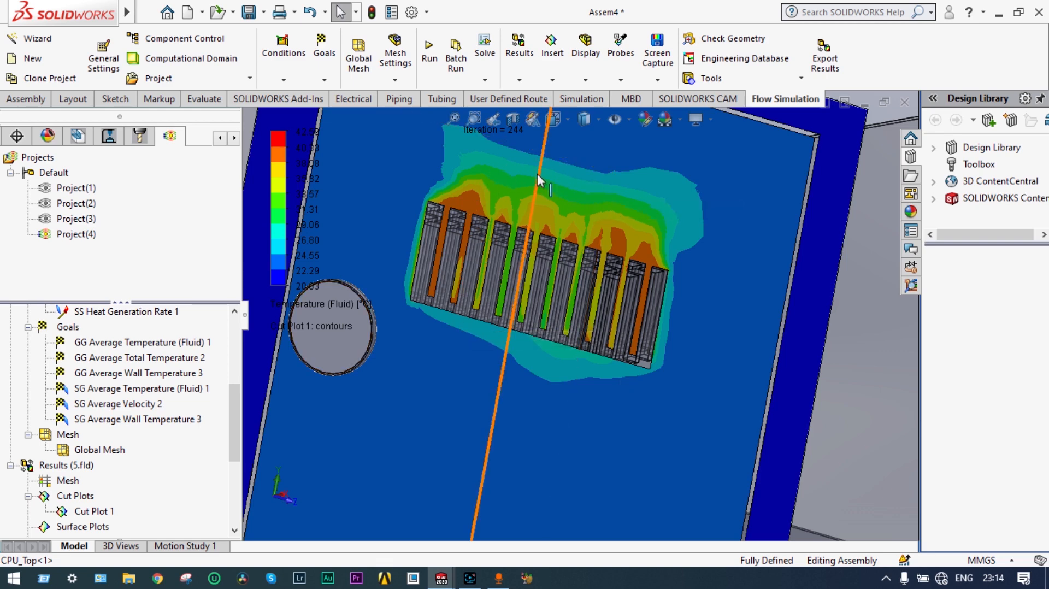
pyautogui.moveTo(516, 175); pyautogui.dragTo(610, 201, button='middle')
pyautogui.scroll(-2, 595, 197)
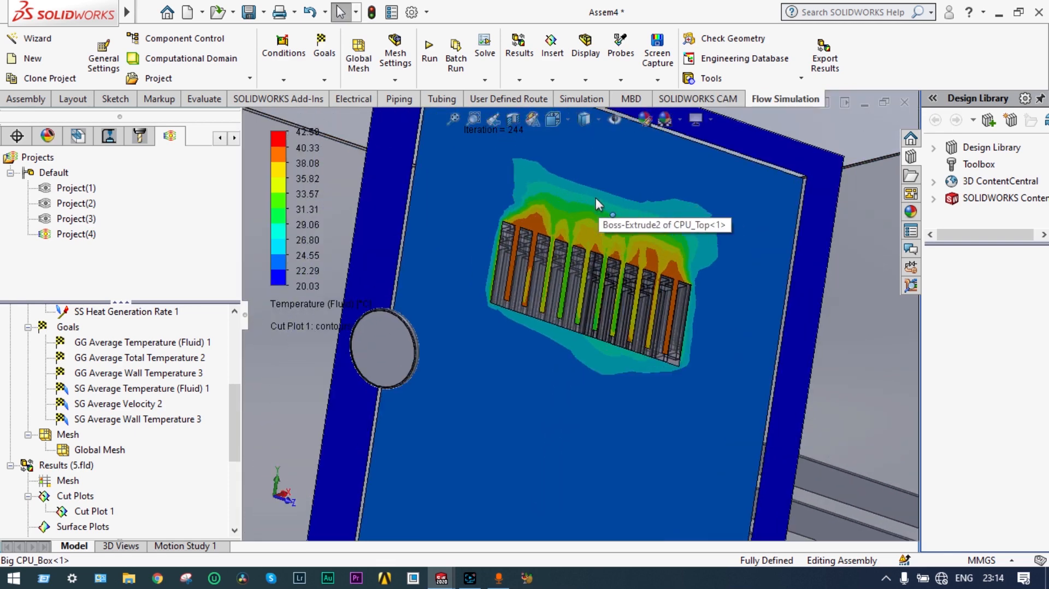
pyautogui.scroll(3, 518, 272)
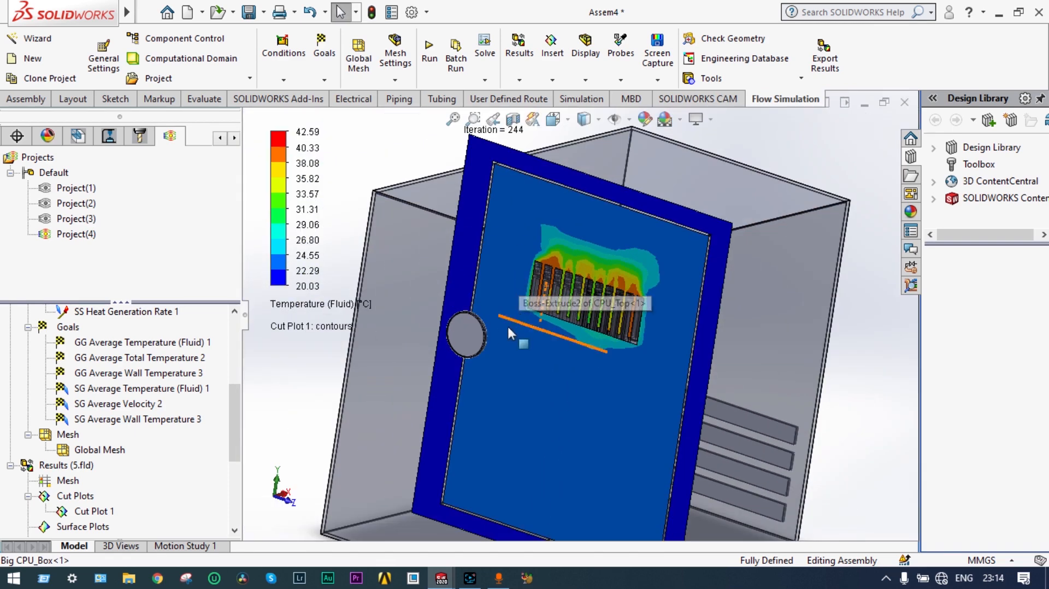
pyautogui.moveTo(634, 277); pyautogui.dragTo(616, 277, button='middle')
pyautogui.scroll(-2, 608, 280)
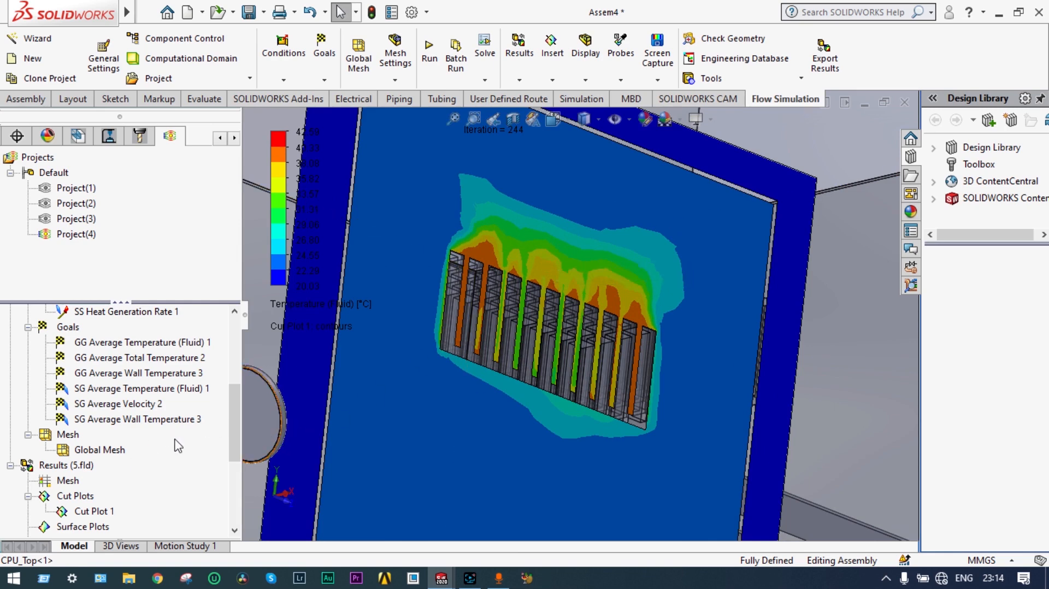
pyautogui.moveTo(235, 393); pyautogui.dragTo(235, 418)
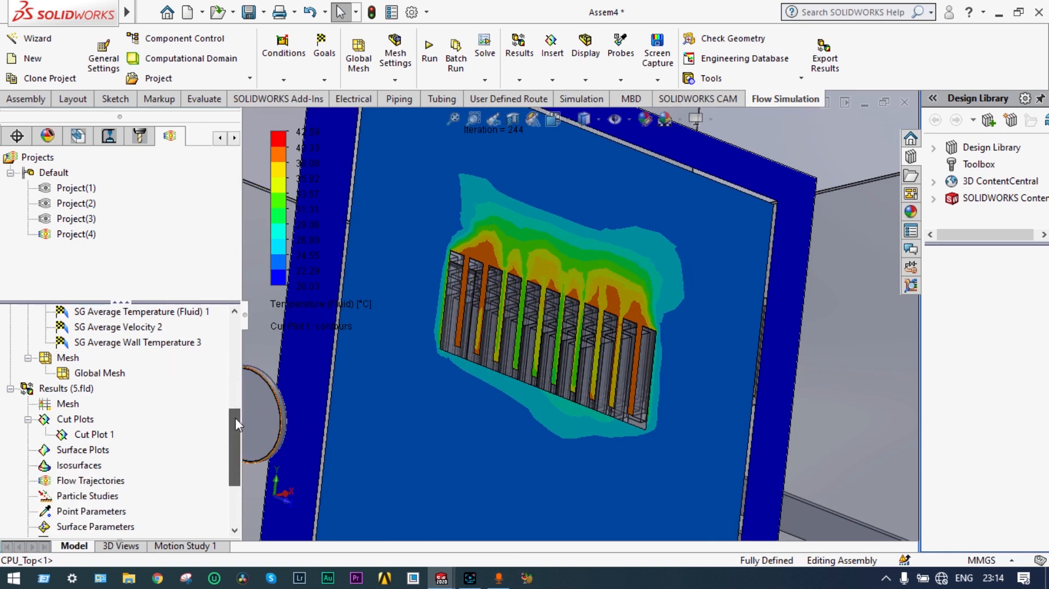
# Step: Animate Cut Plot 1 through the heat sink, then clear and hide it
pyautogui.rightClick(97, 434)
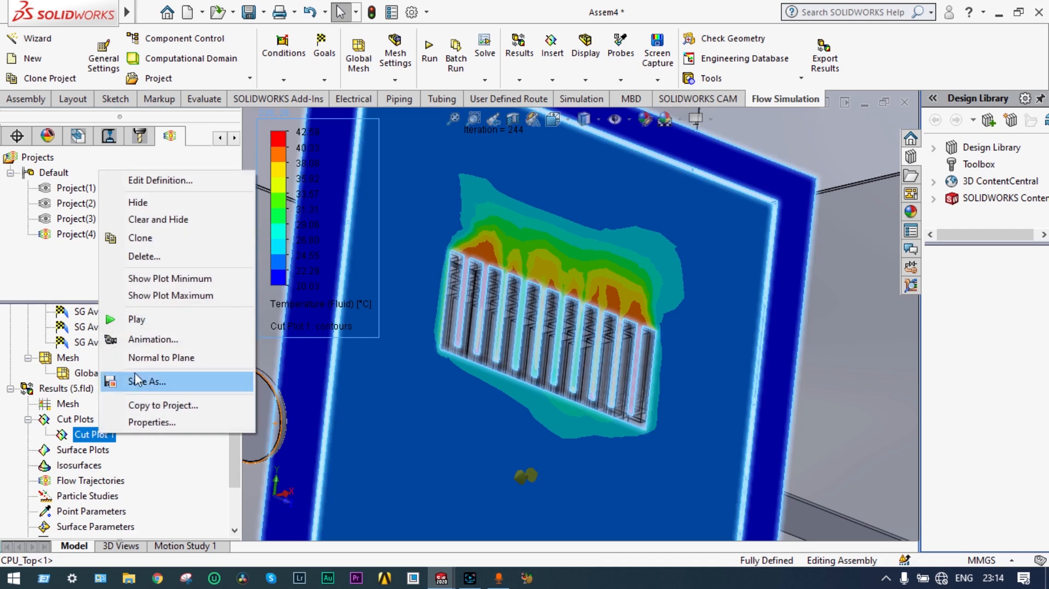
pyautogui.click(137, 320)
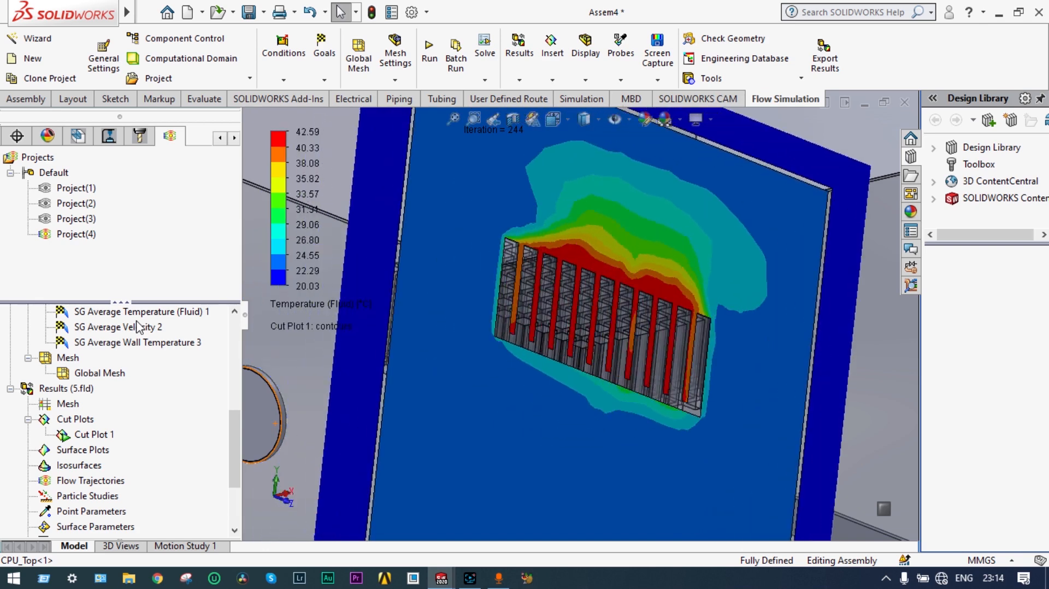
pyautogui.rightClick(88, 434)
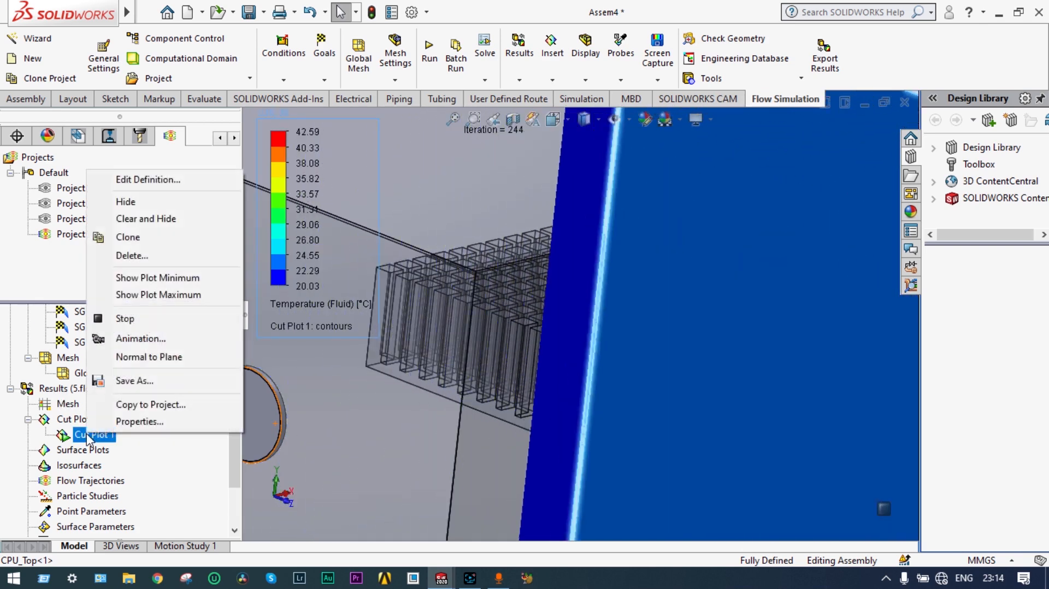
pyautogui.click(130, 220)
pyautogui.scroll(8, 448, 419)
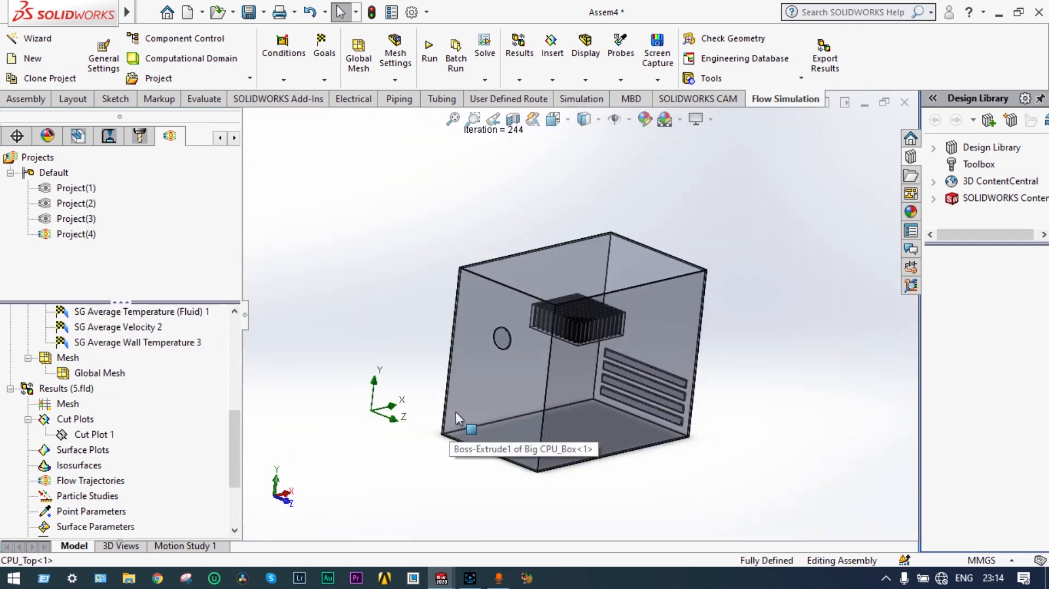
# Step: Insert a Temperature (Fluid) surface plot on the four vent faces LID9, LID6, LID7 and LID8
pyautogui.rightClick(90, 452)
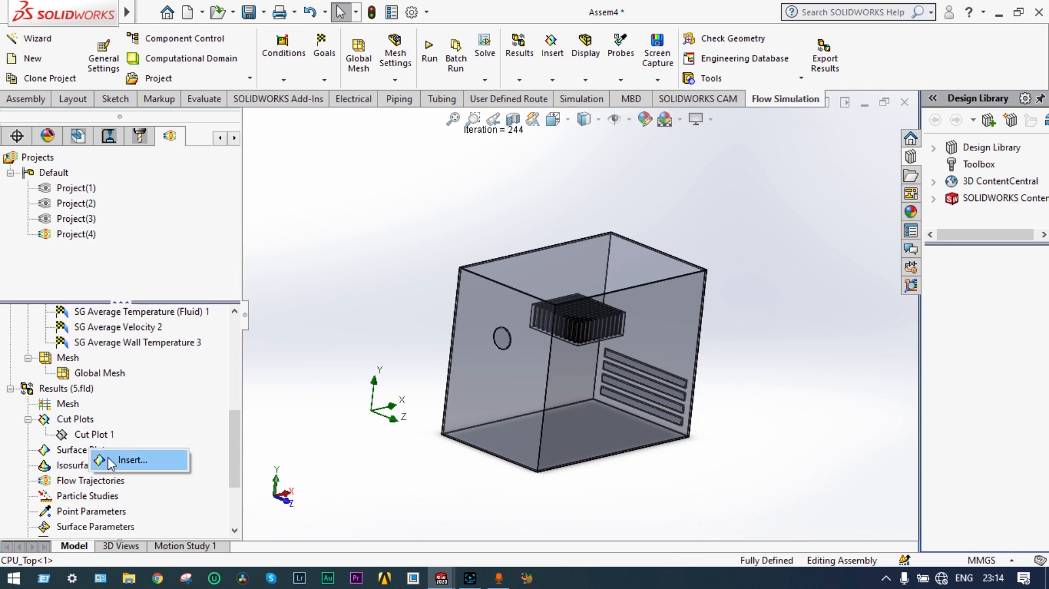
pyautogui.click(112, 462)
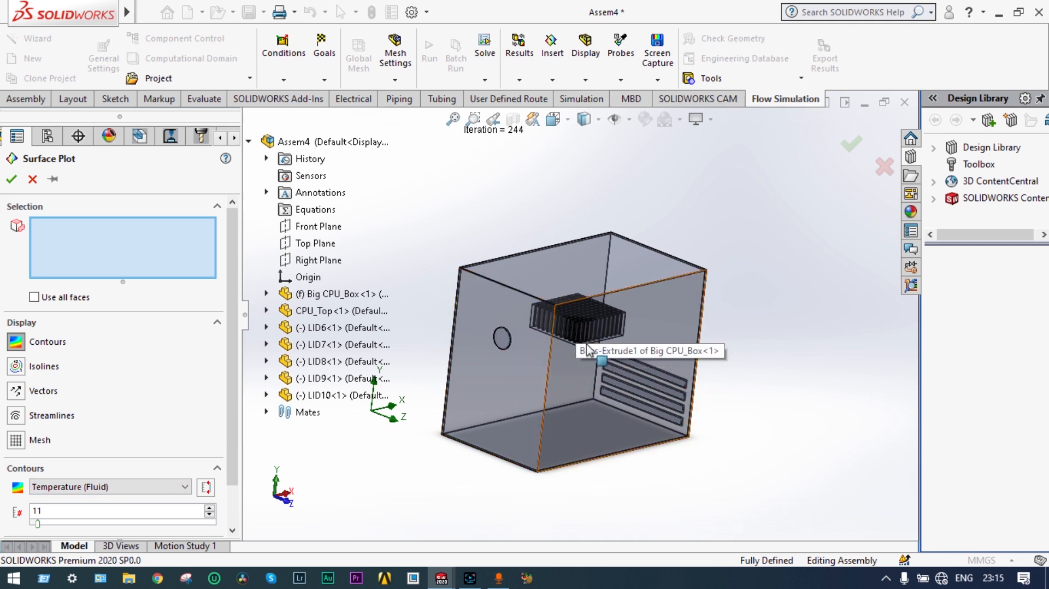
pyautogui.click(647, 369)
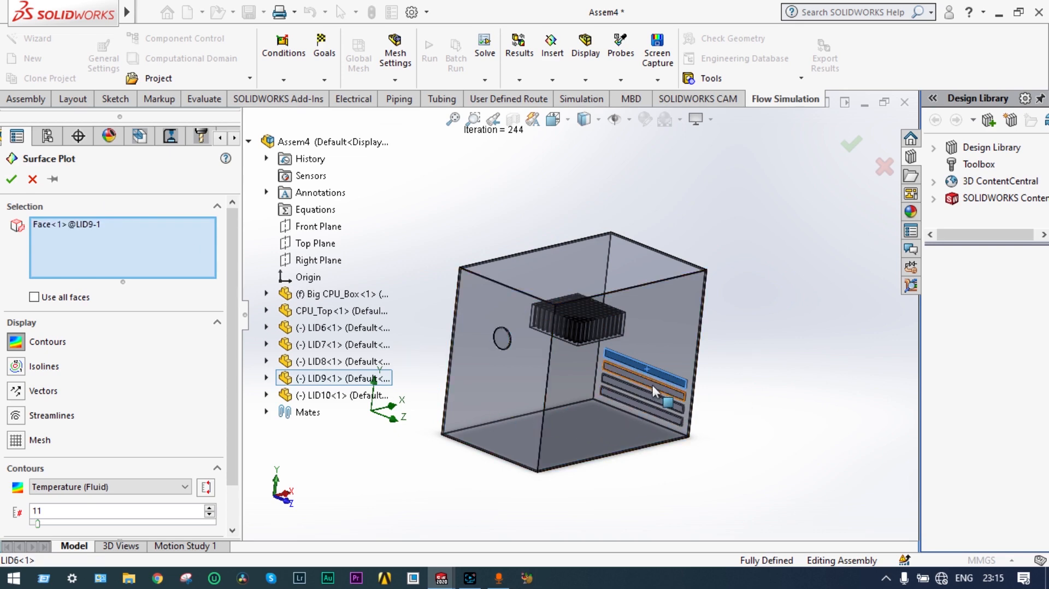
pyautogui.scroll(-3, 656, 381)
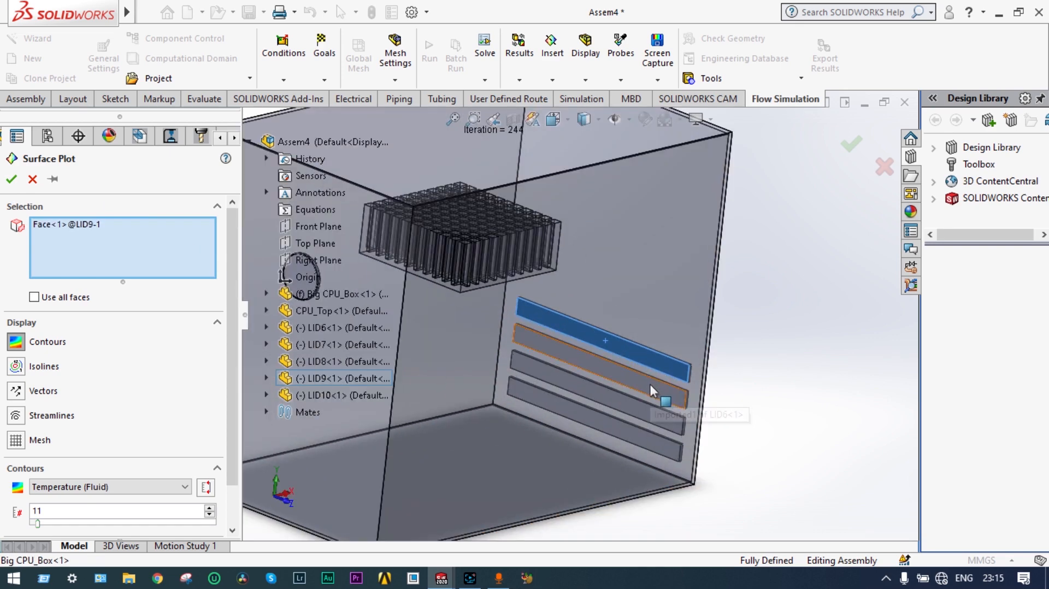
pyautogui.click(648, 386)
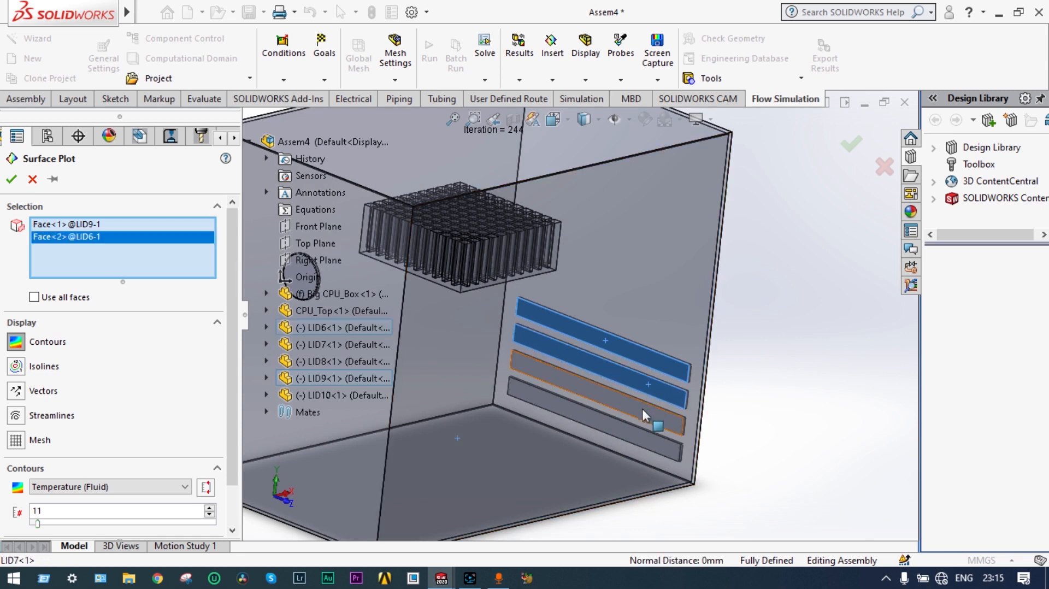
pyautogui.click(642, 409)
pyautogui.click(637, 435)
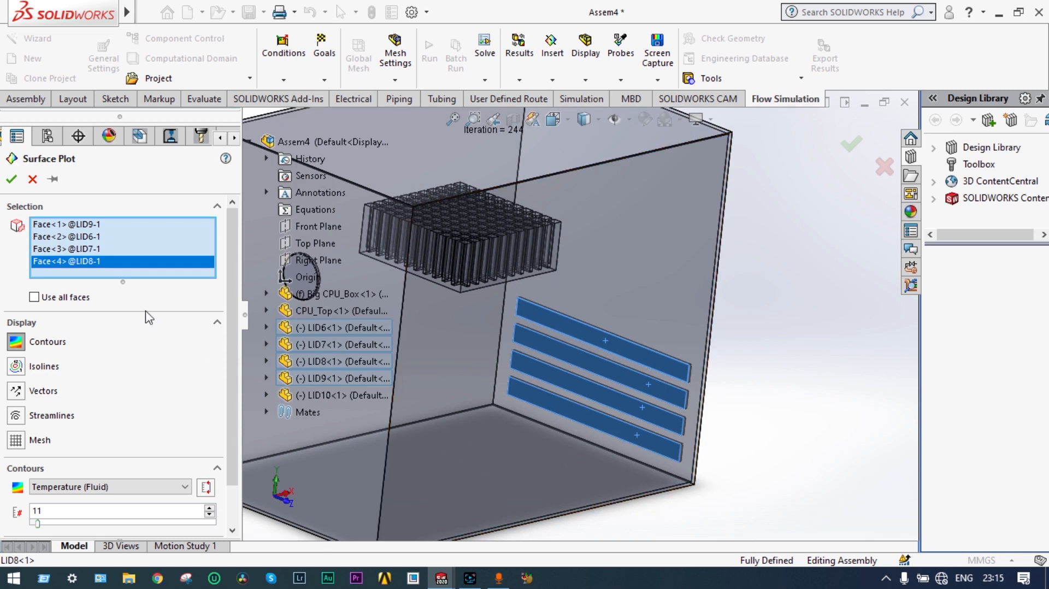
pyautogui.click(12, 180)
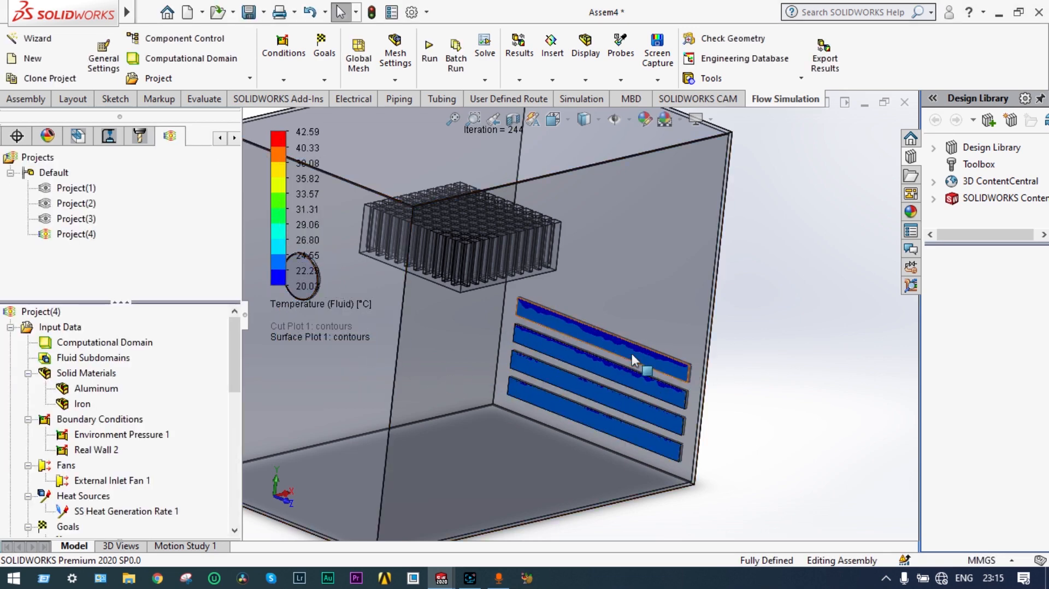
# Step: Orbit and zoom around the box to inspect the vent temperature contours from several angles
pyautogui.scroll(2, 631, 353)
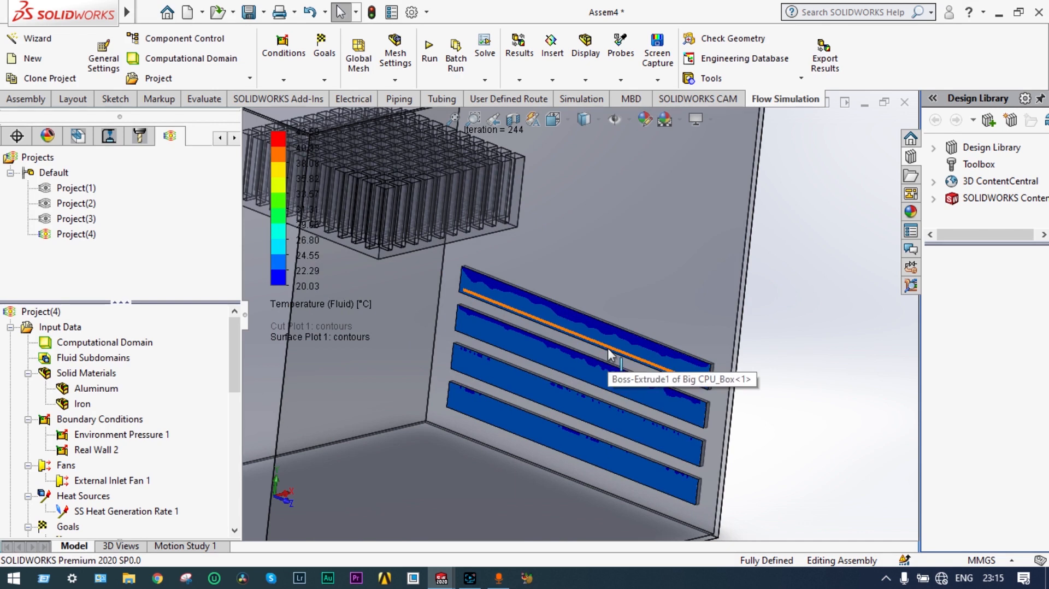
pyautogui.scroll(2, 704, 371)
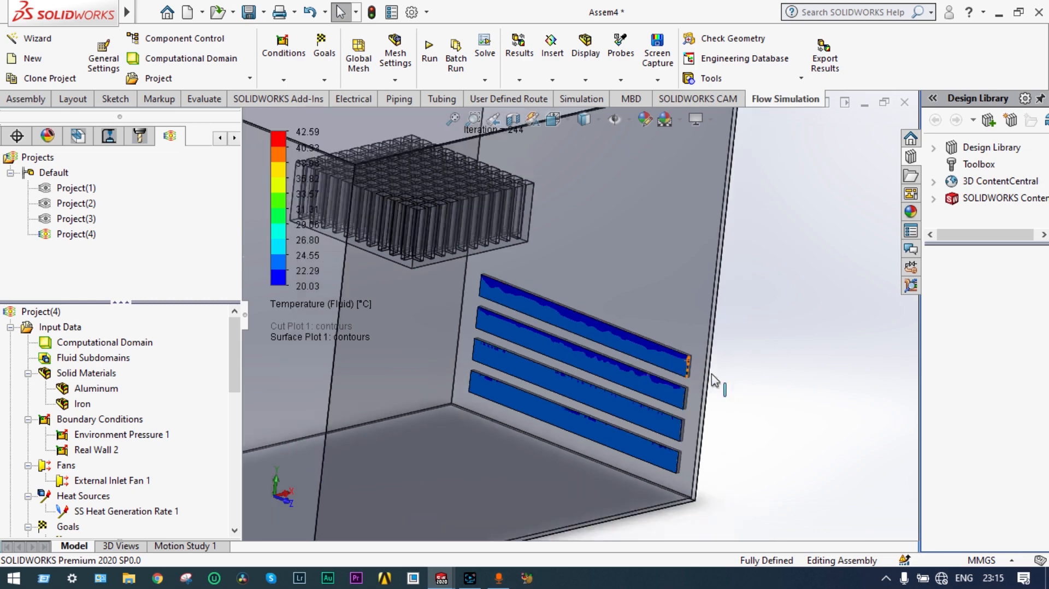
pyautogui.moveTo(710, 377); pyautogui.dragTo(694, 366, button='middle')
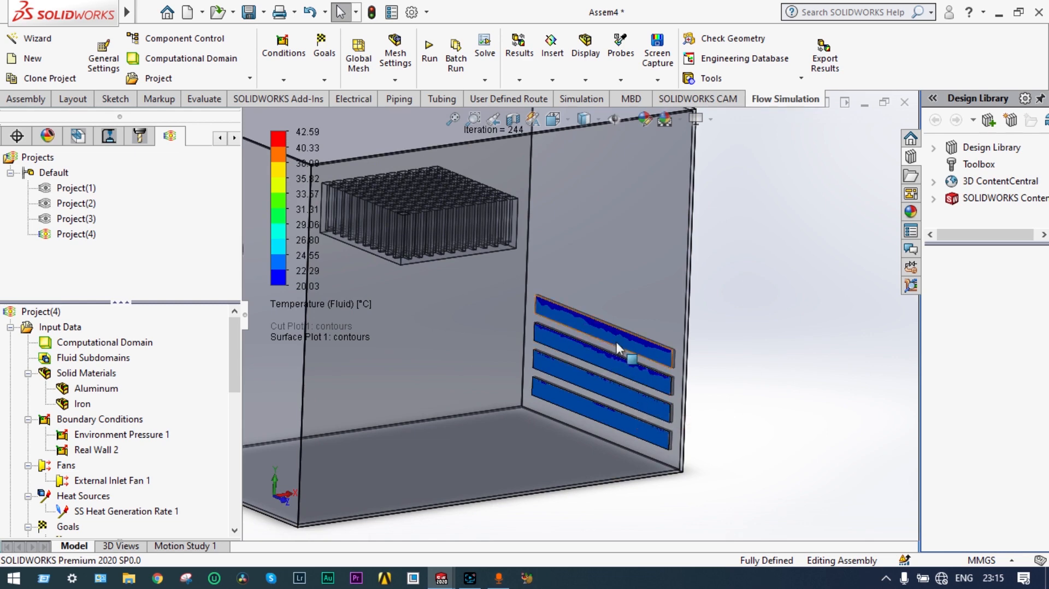
pyautogui.scroll(-2, 617, 348)
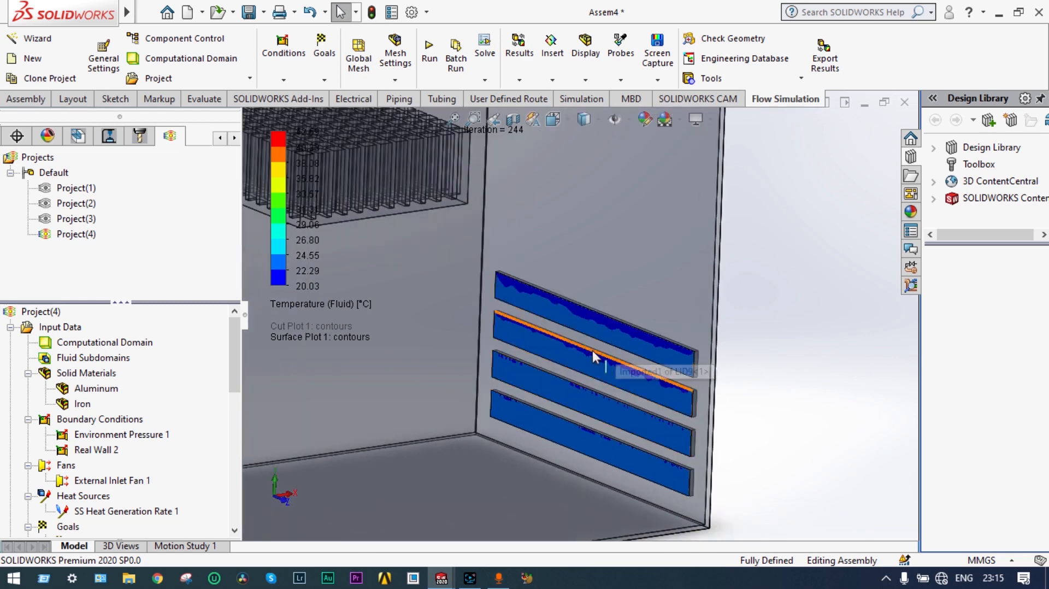
pyautogui.scroll(4, 619, 447)
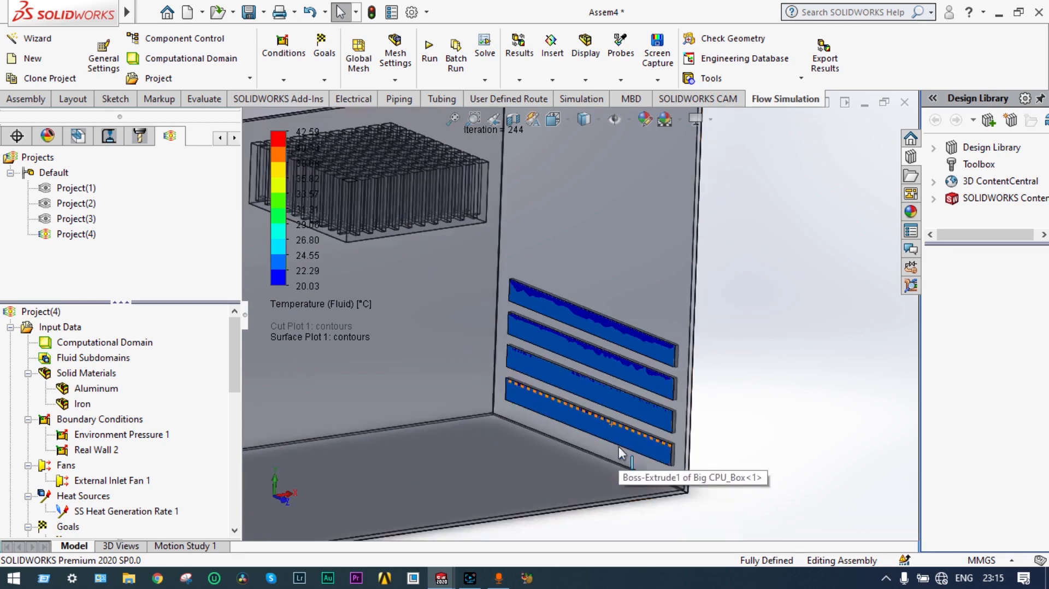
pyautogui.moveTo(532, 360); pyautogui.dragTo(289, 387, button='middle')
pyautogui.scroll(3, 347, 409)
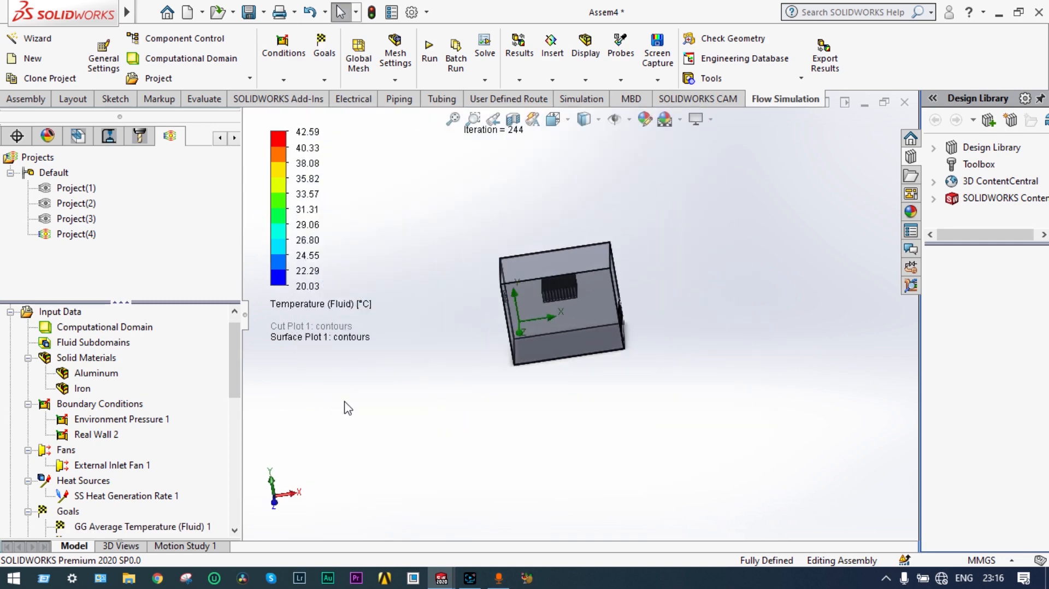
pyautogui.scroll(2, 348, 408)
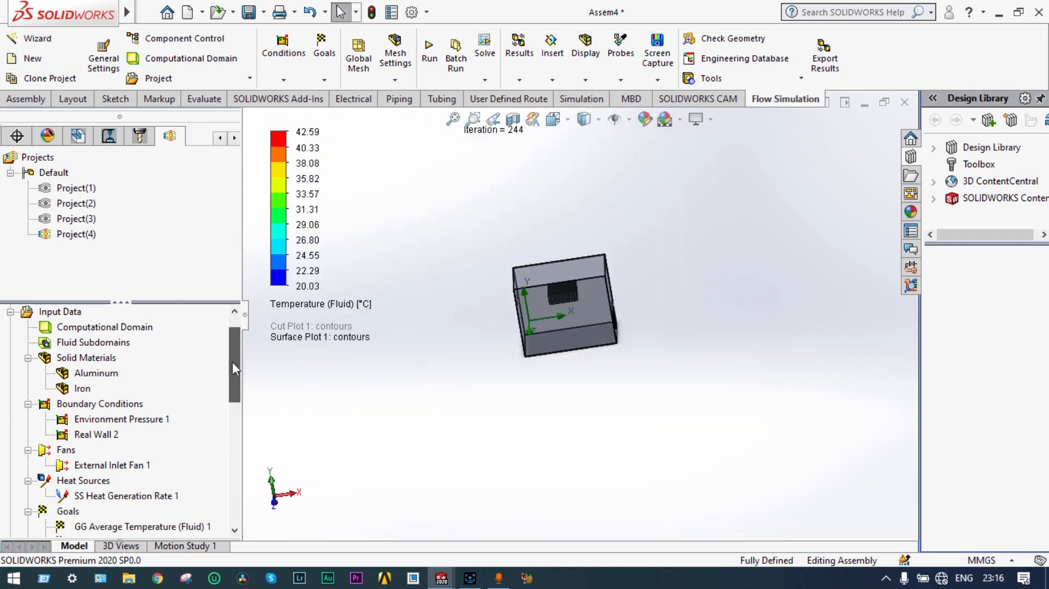
pyautogui.moveTo(232, 363); pyautogui.dragTo(231, 461)
pyautogui.moveTo(353, 407); pyautogui.dragTo(451, 432, button='middle')
pyautogui.moveTo(628, 261); pyautogui.dragTo(675, 273, button='middle')
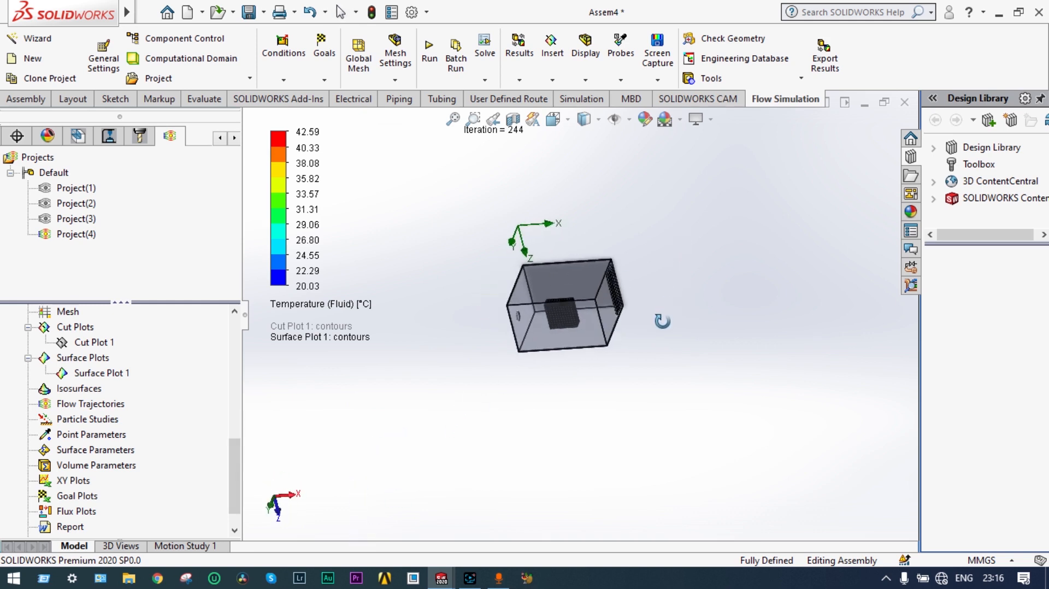
pyautogui.scroll(-6, 630, 311)
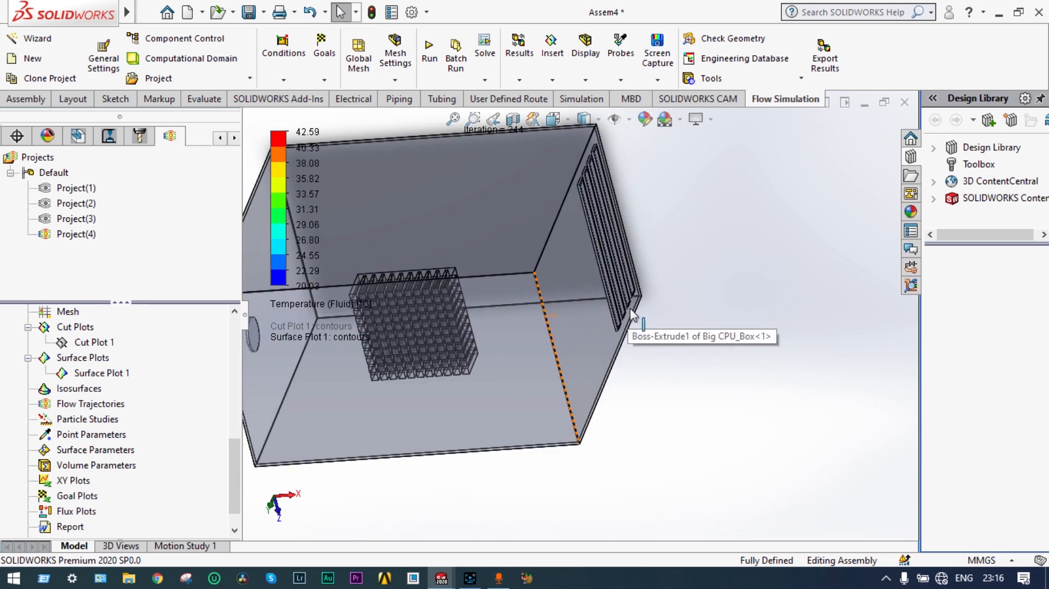
pyautogui.moveTo(683, 345); pyautogui.dragTo(574, 329, button='middle')
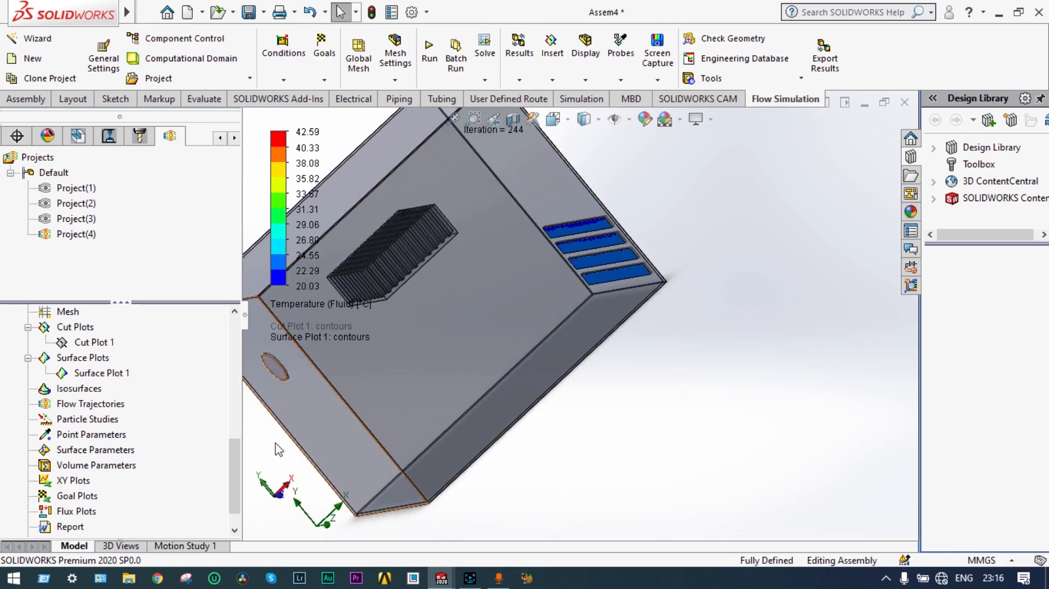
# Step: Clear and hide Surface Plot 1 on the vents
pyautogui.rightClick(109, 373)
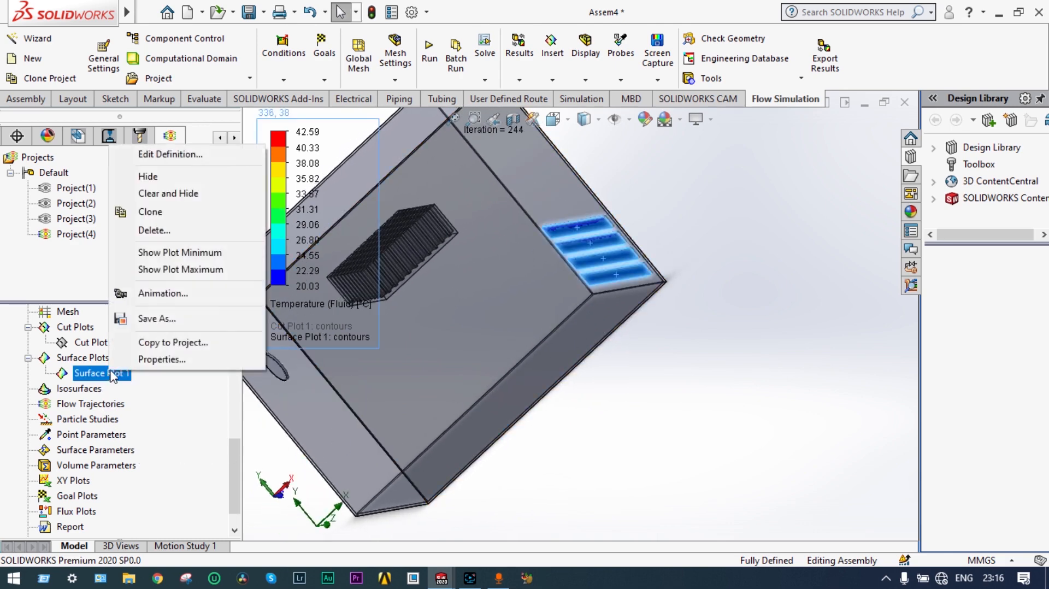
pyautogui.click(165, 195)
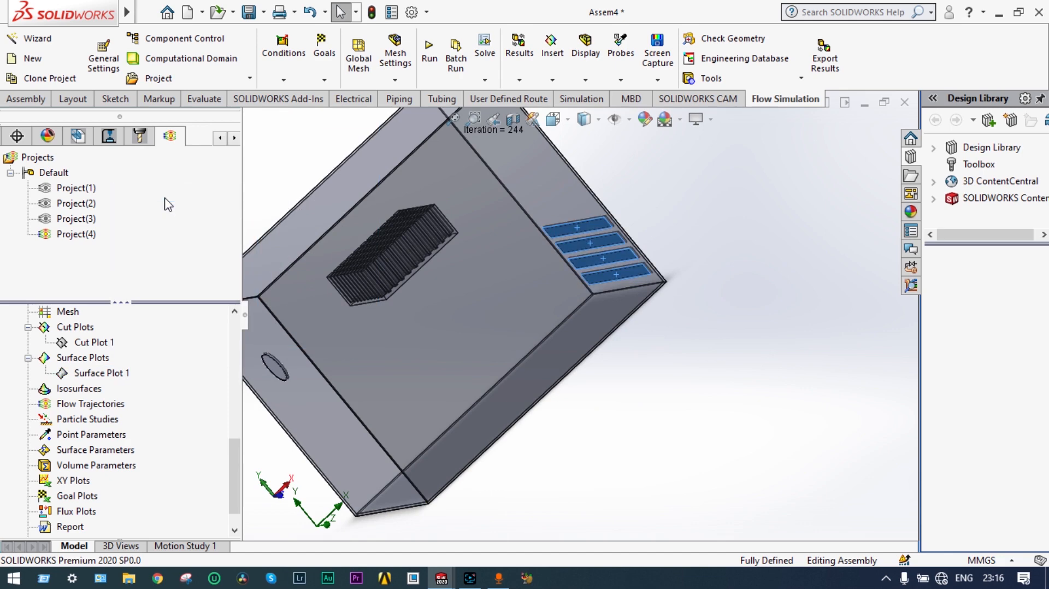
pyautogui.click(567, 120)
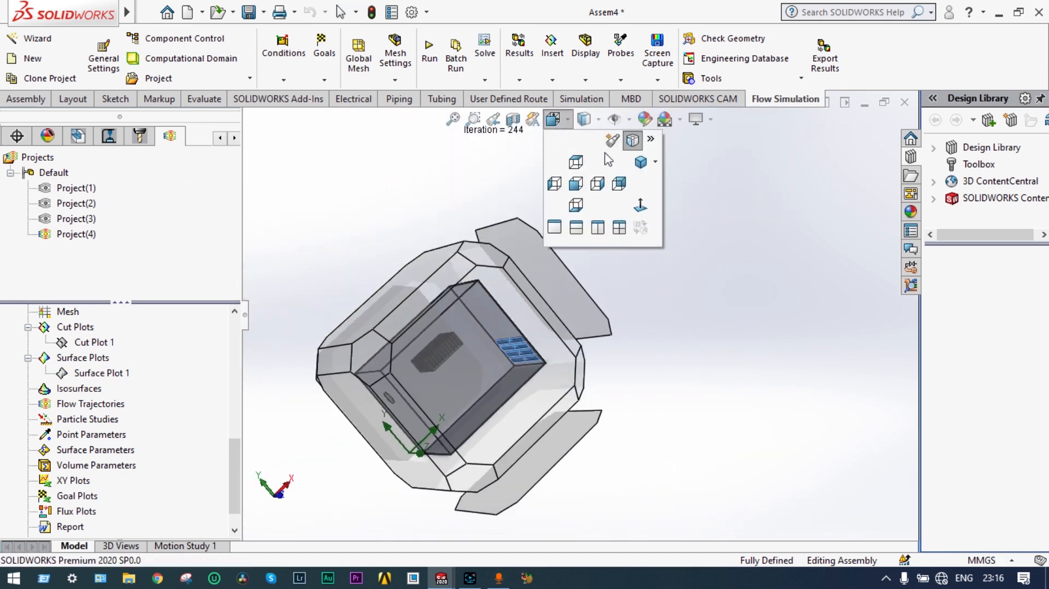
# Step: Create flow trajectories from 50 points on the LID10 inlet face, drawn as 0.005 m temperature-coloured arrows
pyautogui.click(638, 163)
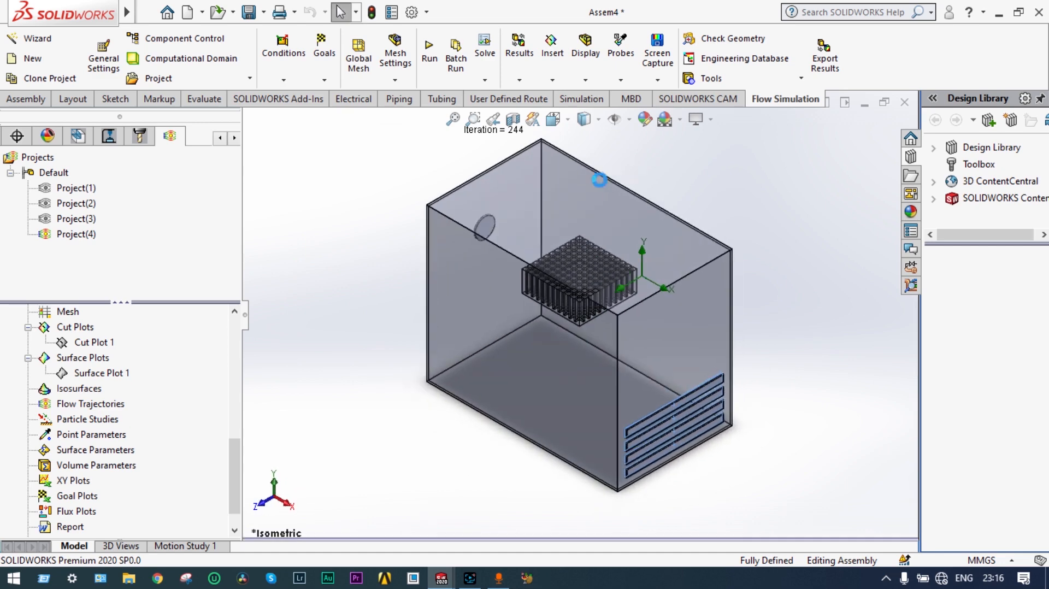
pyautogui.click(390, 325)
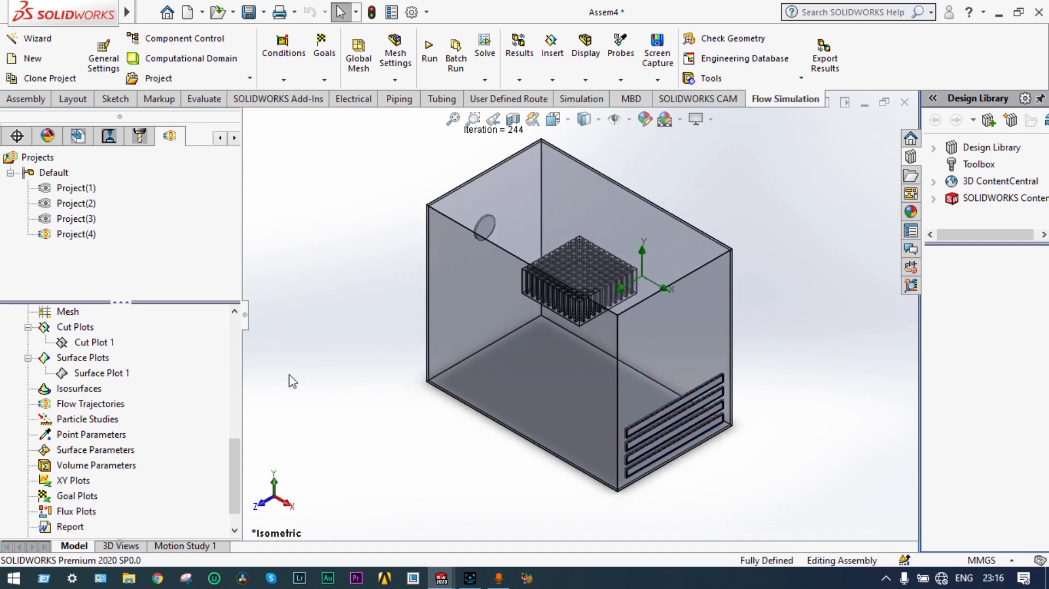
pyautogui.rightClick(105, 407)
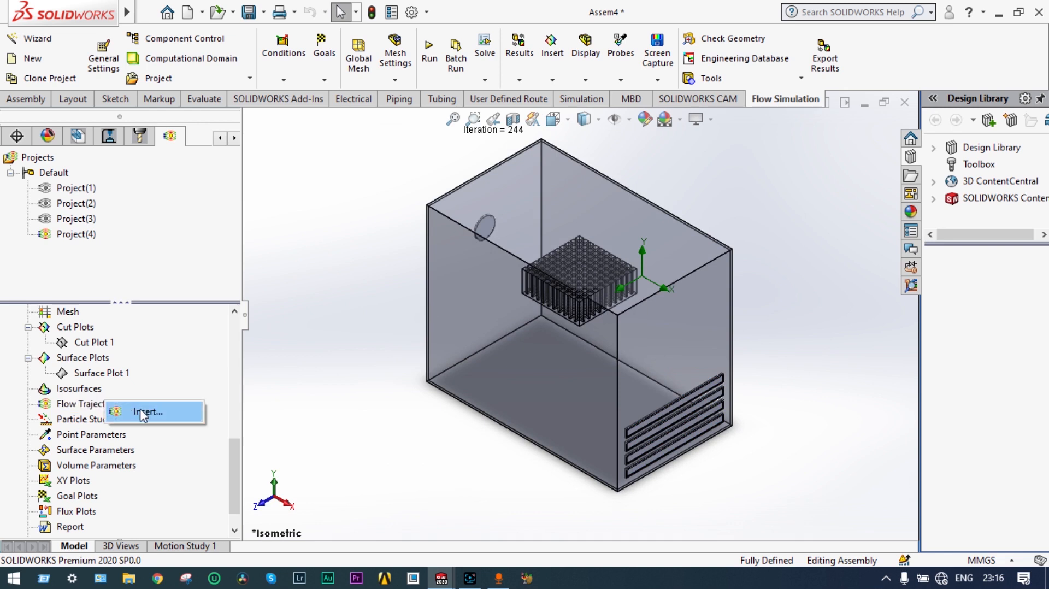
pyautogui.click(142, 413)
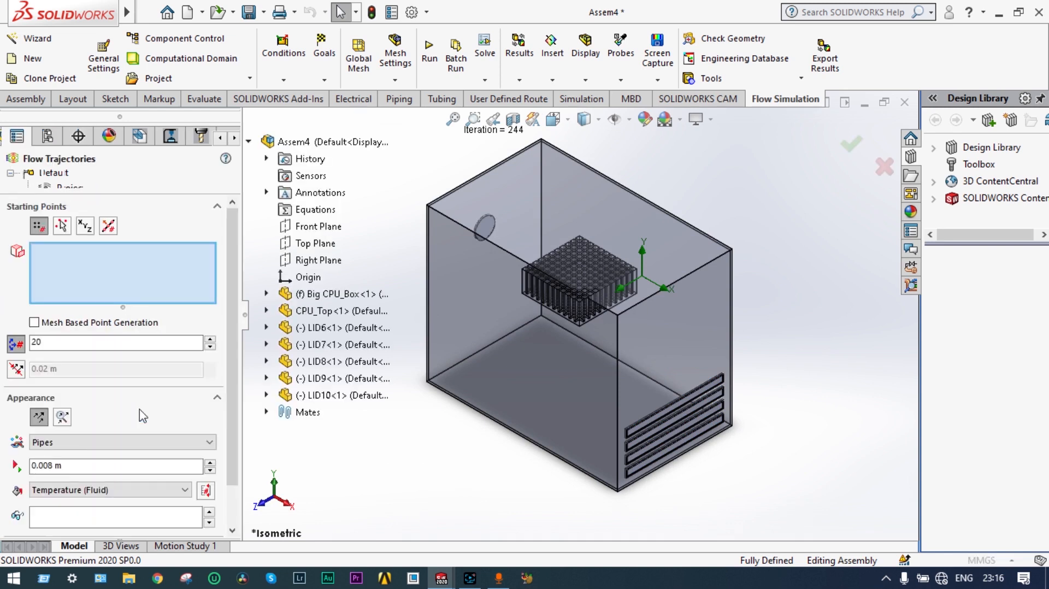
pyautogui.click(48, 343)
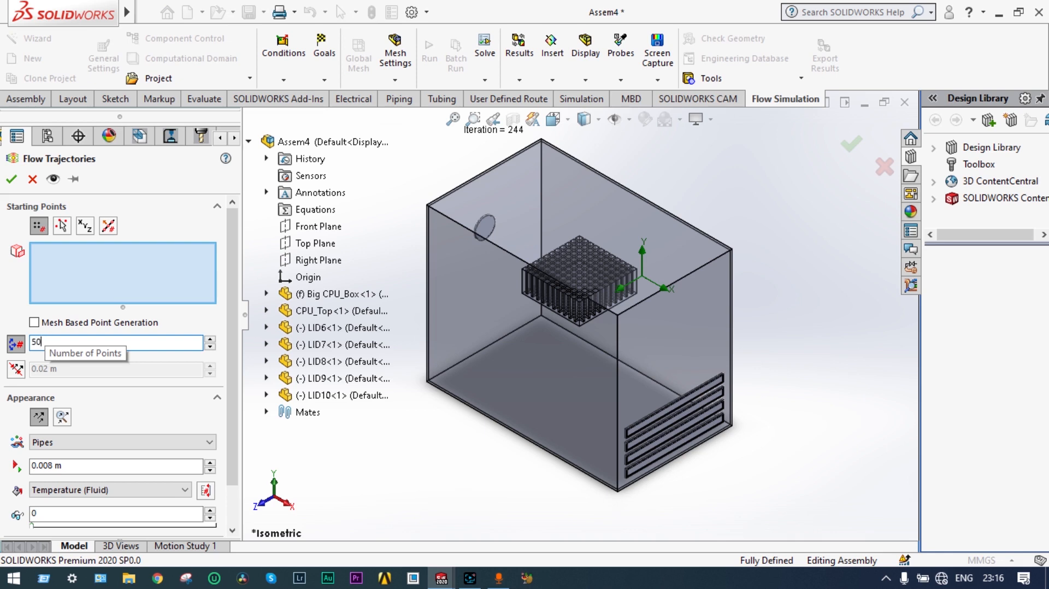
pyautogui.click(211, 446)
pyautogui.click(128, 508)
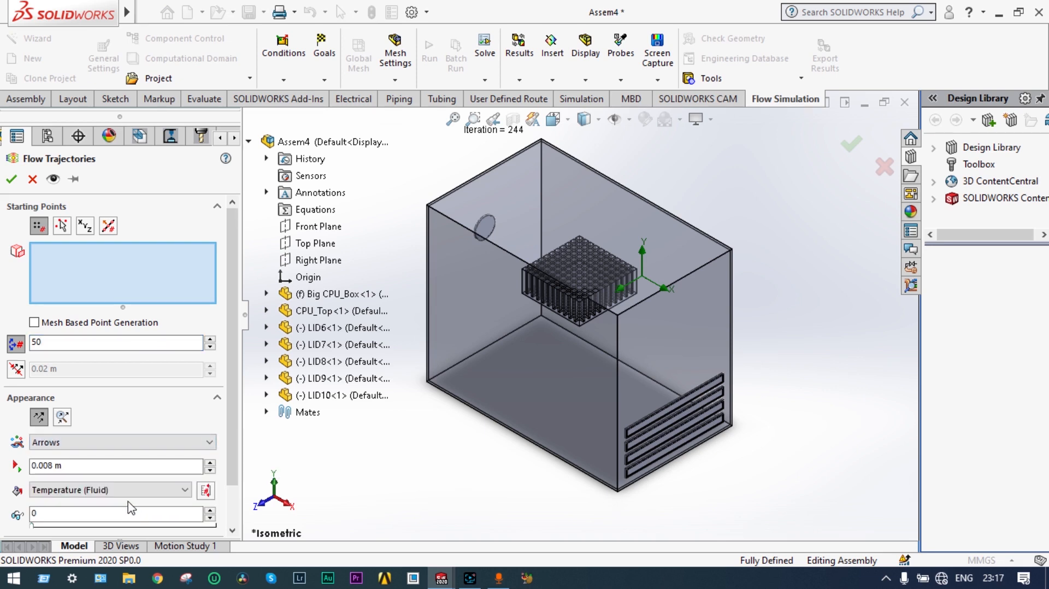
pyautogui.scroll(-2, 235, 437)
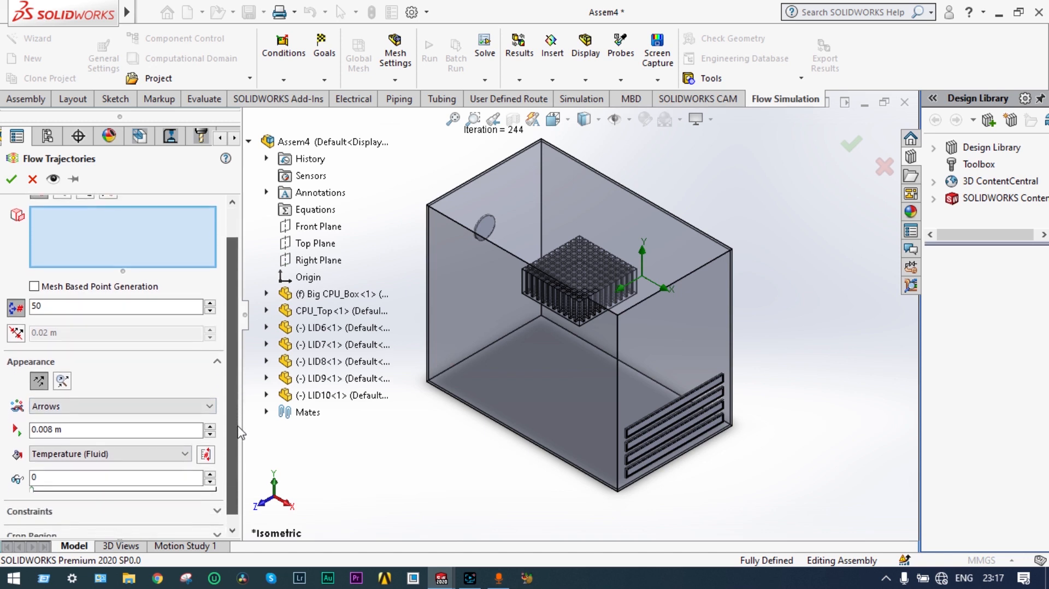
pyautogui.scroll(-1, 239, 432)
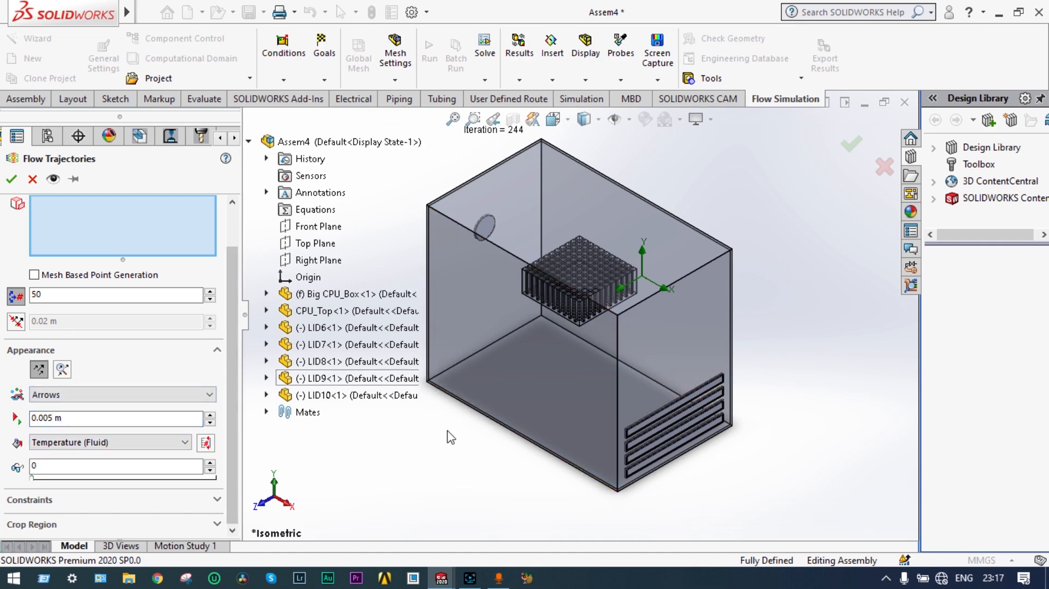
pyautogui.moveTo(445, 436); pyautogui.dragTo(484, 303, button='middle')
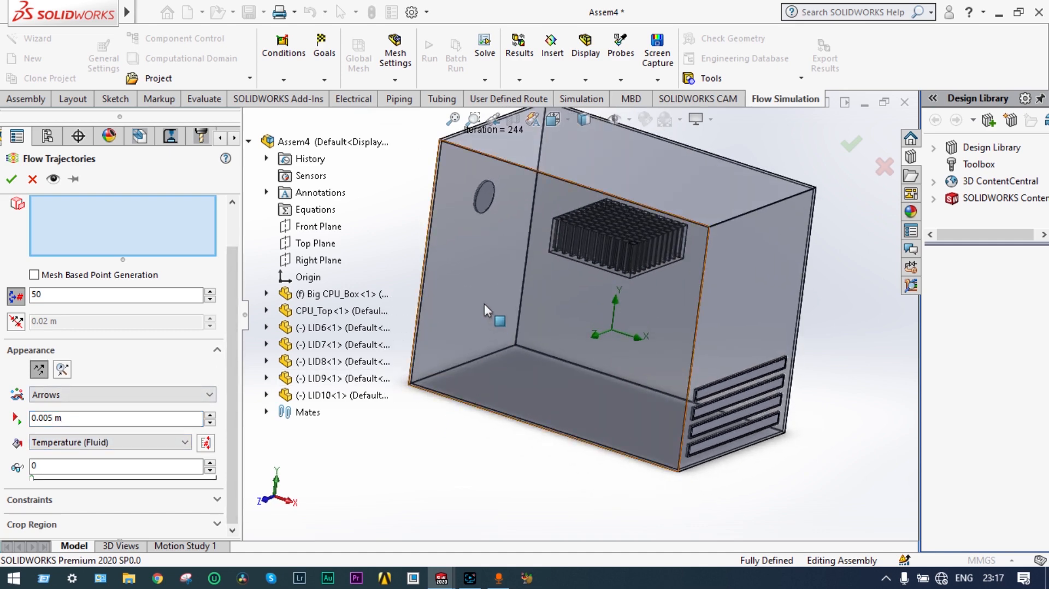
pyautogui.click(487, 199)
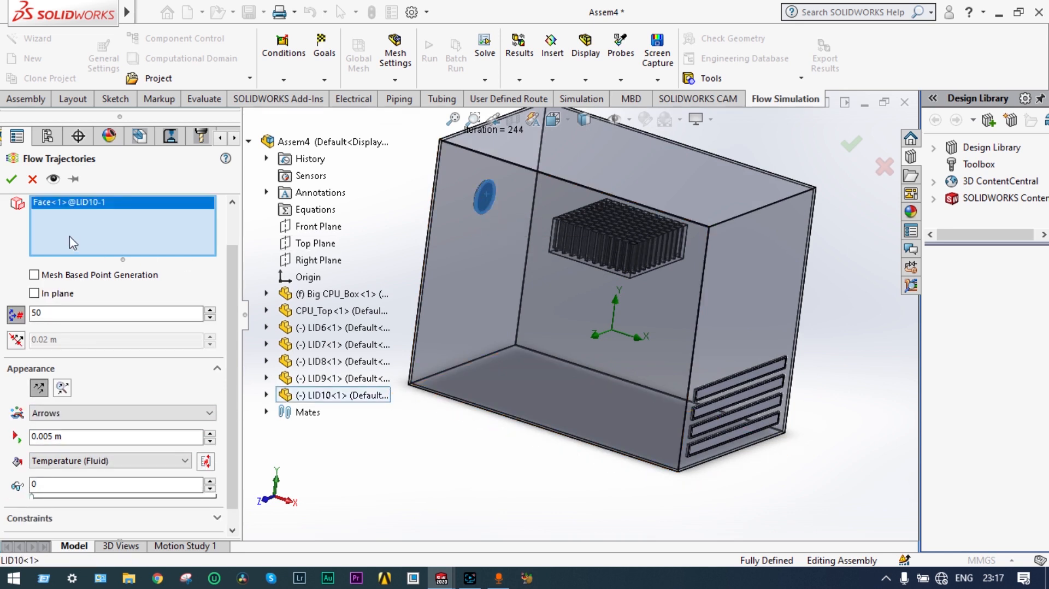
pyautogui.click(13, 184)
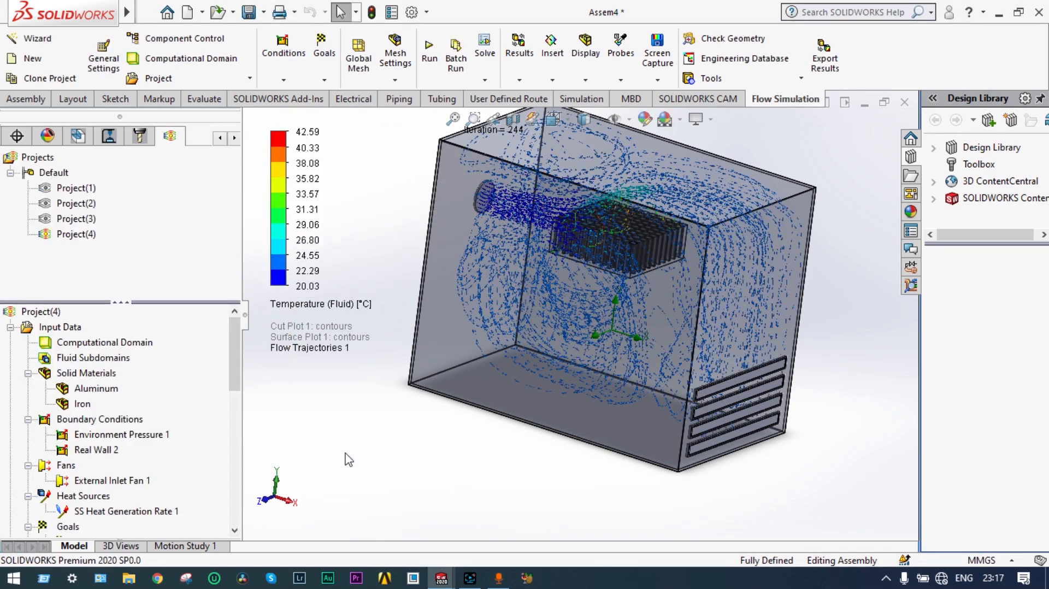
# Step: Orbit and zoom around the box to inspect the blue trajectory arrows swirling past the heat sink
pyautogui.moveTo(394, 472); pyautogui.dragTo(434, 454, button='middle')
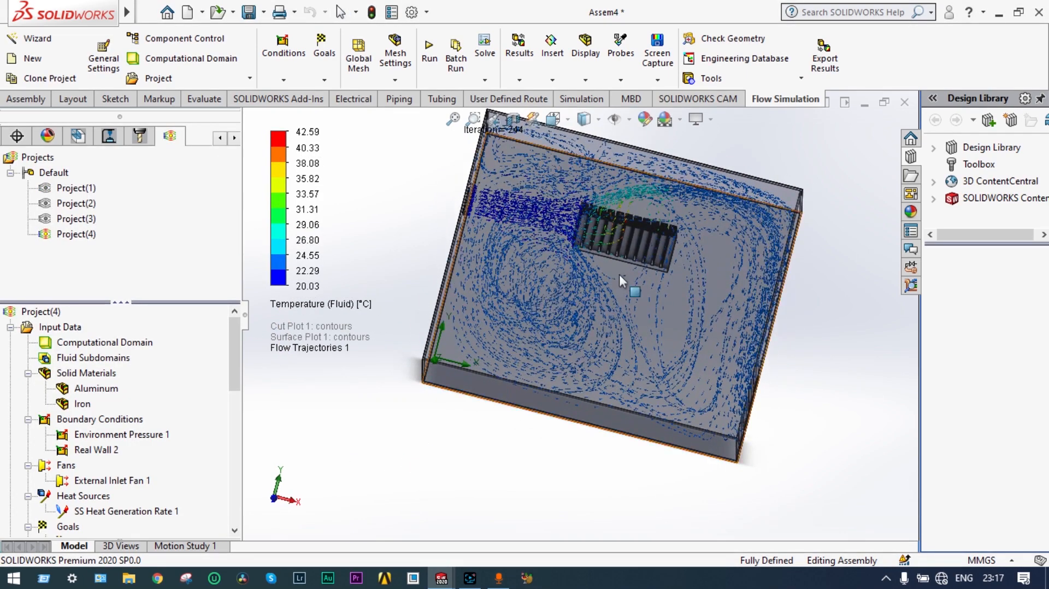
pyautogui.scroll(1, 624, 234)
pyautogui.scroll(-6, 621, 234)
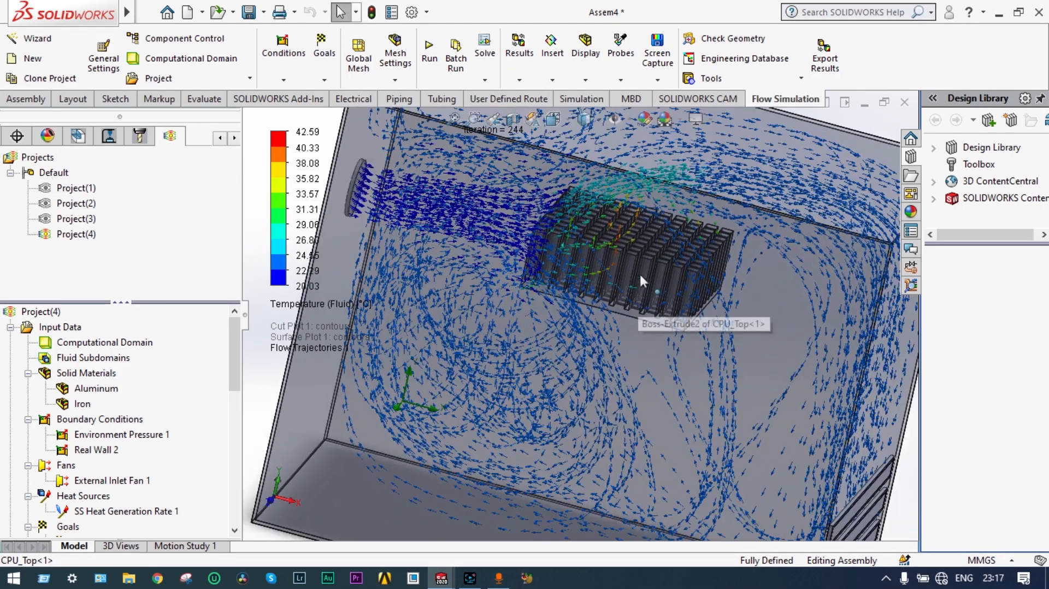
pyautogui.moveTo(639, 273); pyautogui.dragTo(385, 258, button='middle')
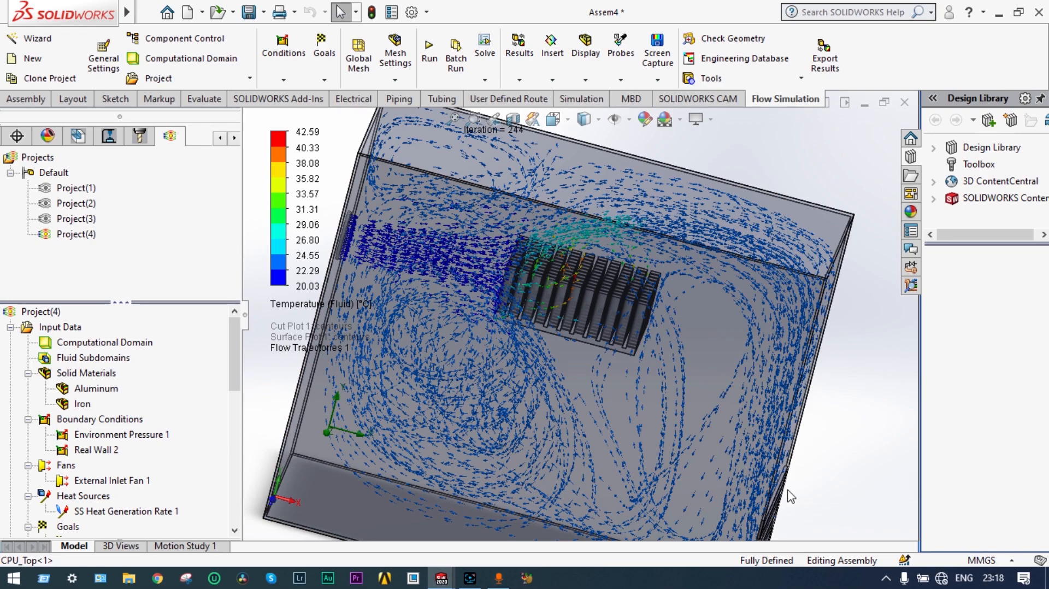
pyautogui.scroll(2, 785, 503)
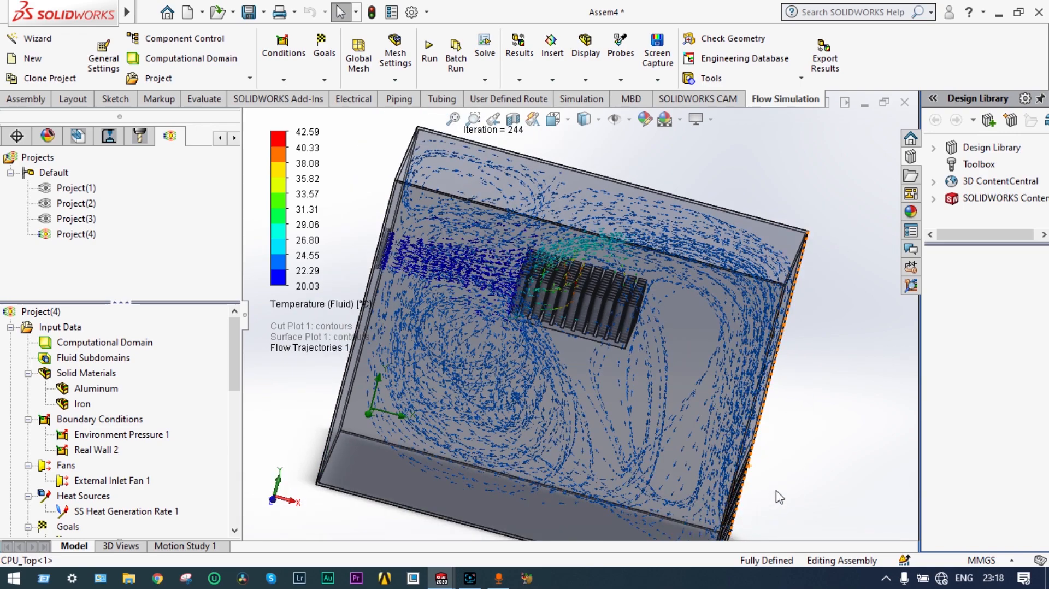
pyautogui.moveTo(777, 491); pyautogui.dragTo(803, 469, button='middle')
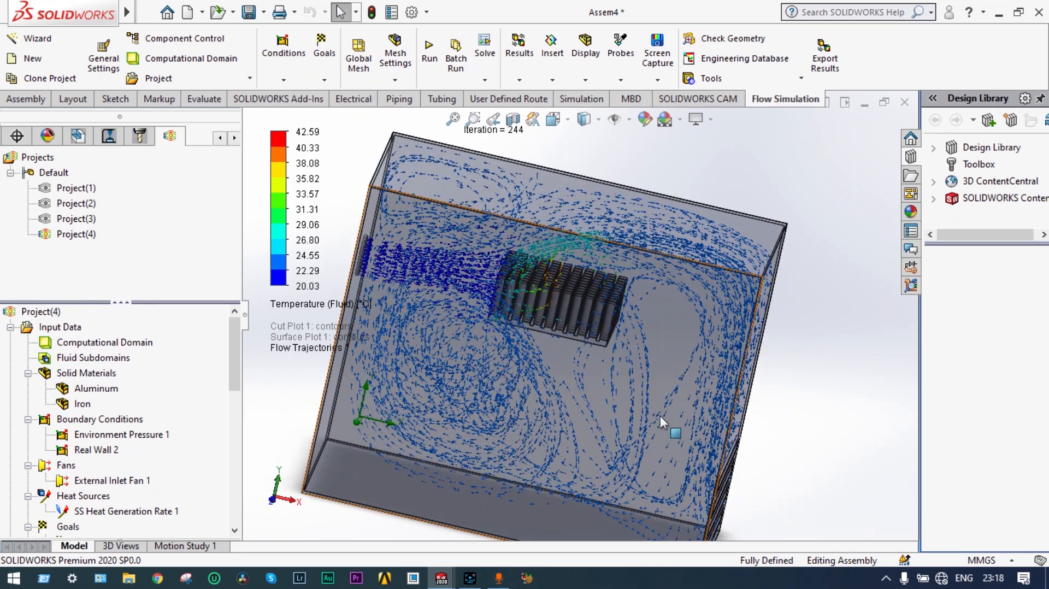
pyautogui.scroll(2, 607, 371)
pyautogui.scroll(-2, 539, 361)
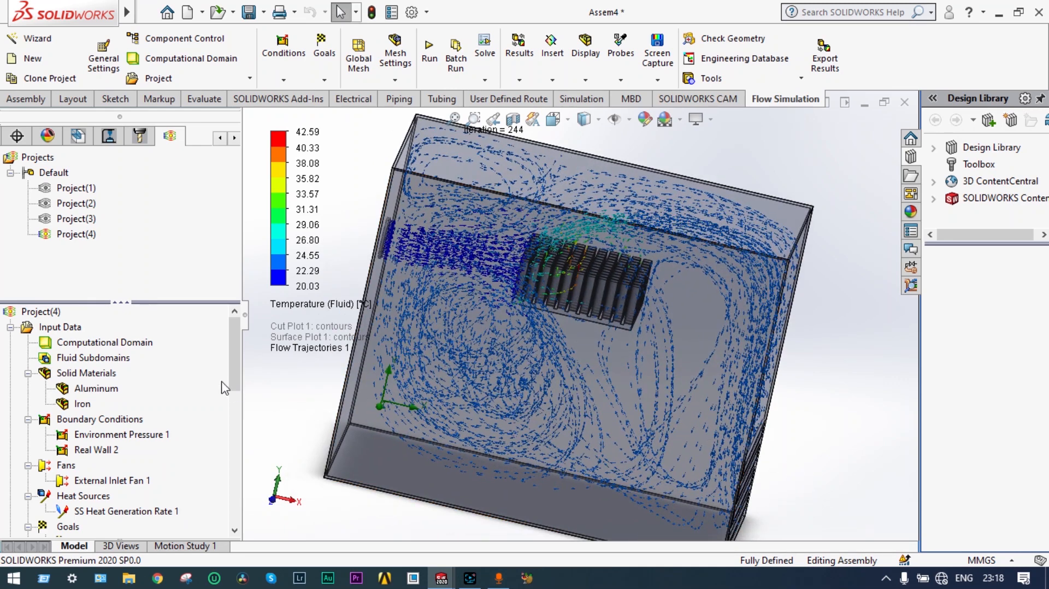
pyautogui.moveTo(232, 359); pyautogui.dragTo(236, 422)
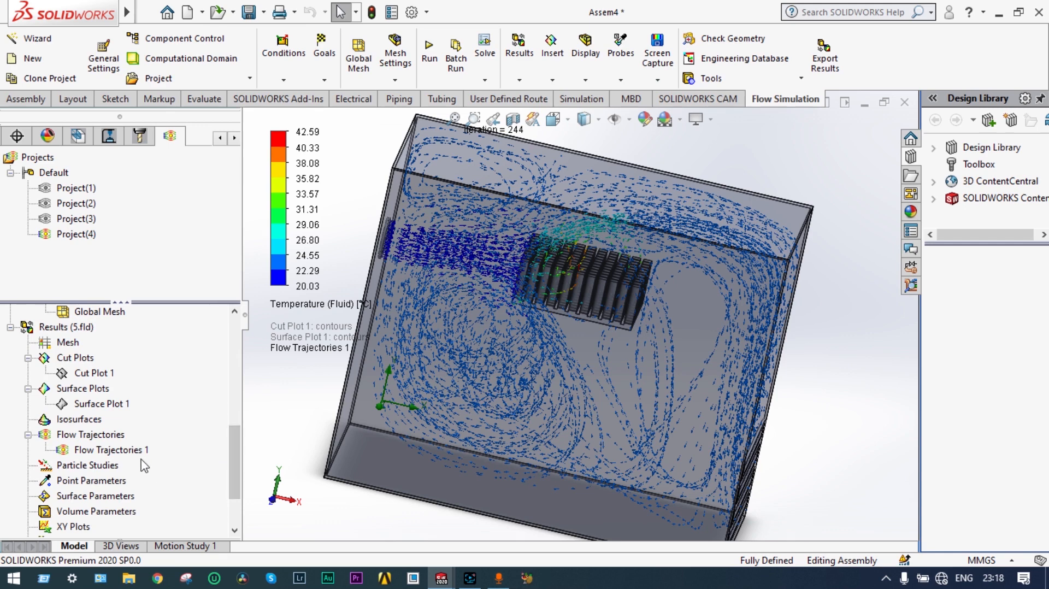
pyautogui.rightClick(134, 454)
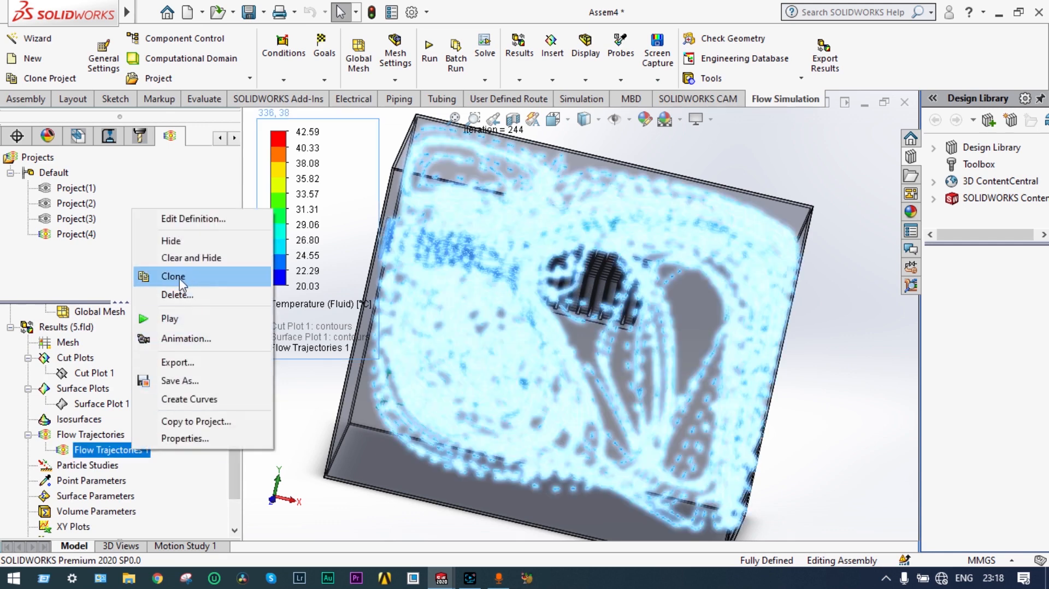
# Step: Clear Flow Trajectories 1 and replay its temperature-coloured arrows as an animation around the heatsink
pyautogui.click(195, 260)
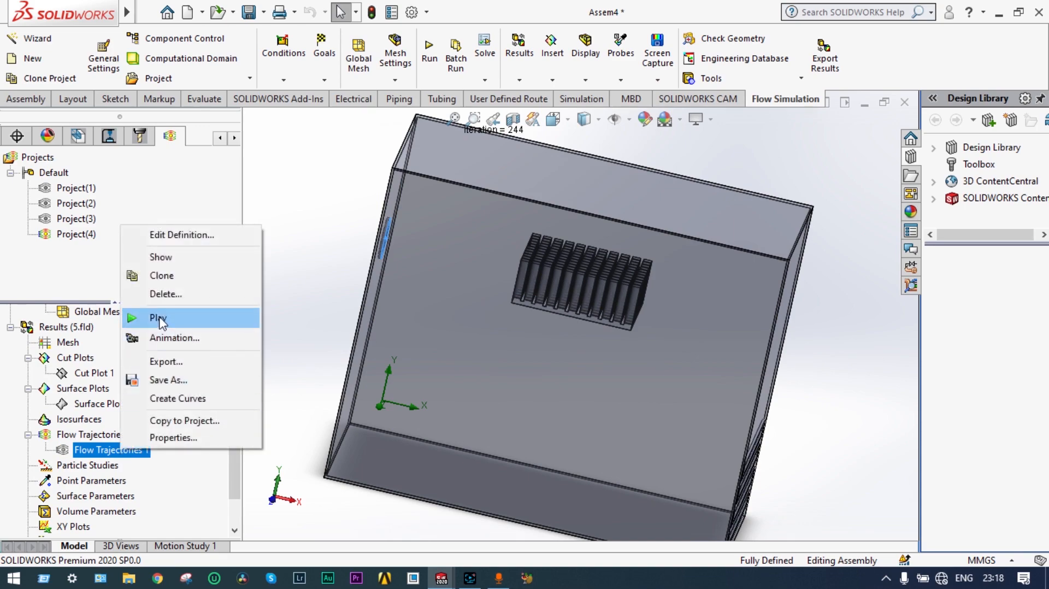
pyautogui.click(158, 318)
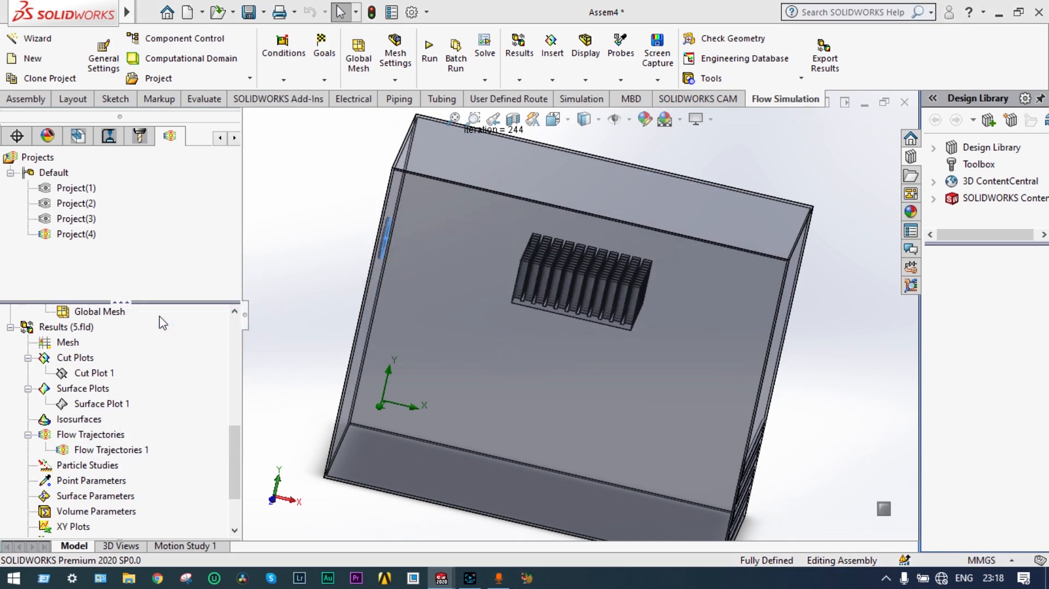
pyautogui.moveTo(791, 322); pyautogui.dragTo(728, 339, button='middle')
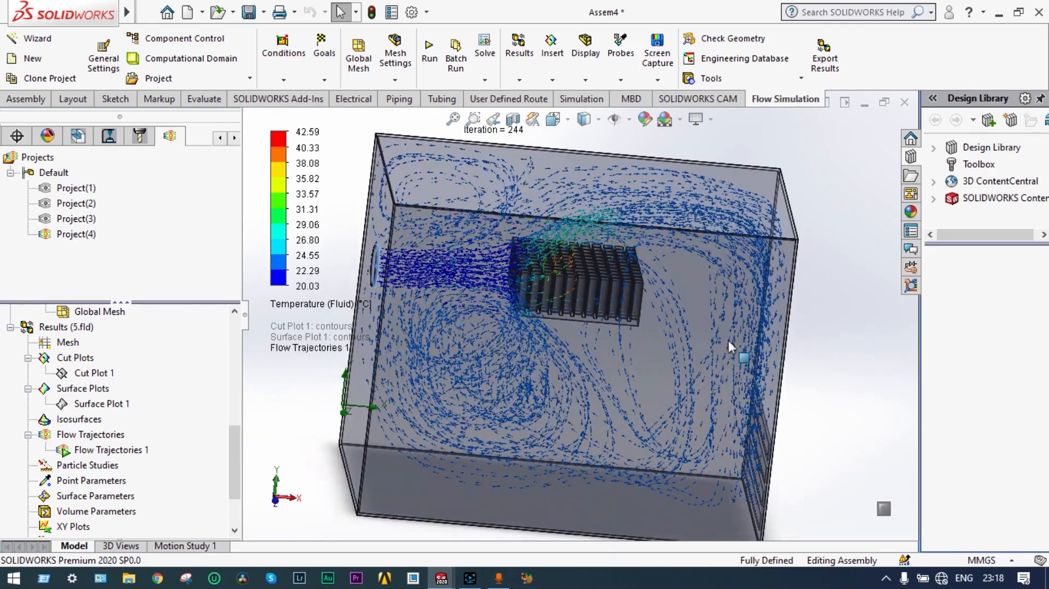
pyautogui.scroll(-6, 703, 327)
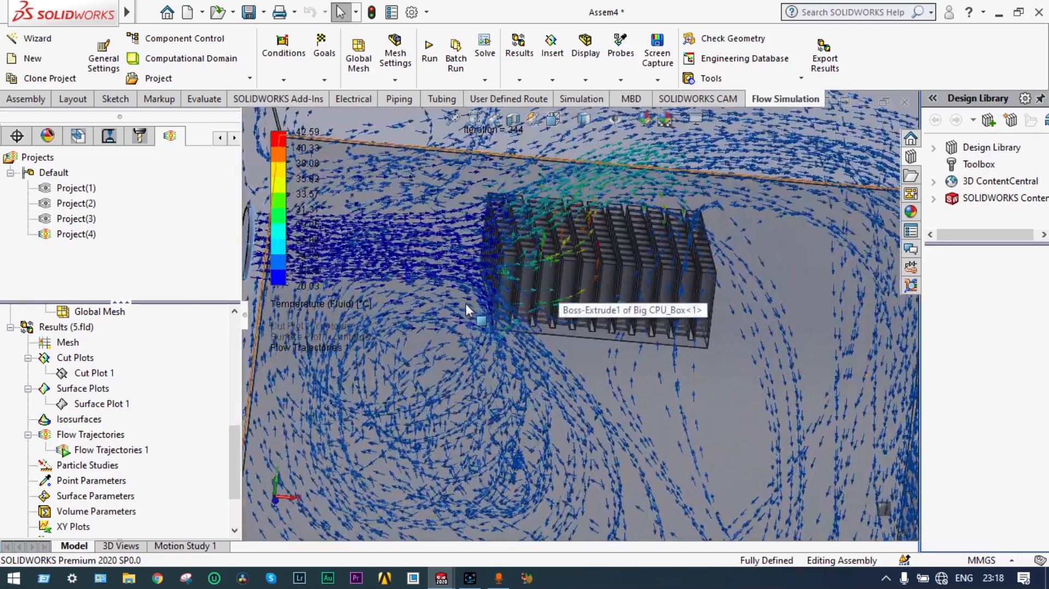
pyautogui.scroll(5, 467, 303)
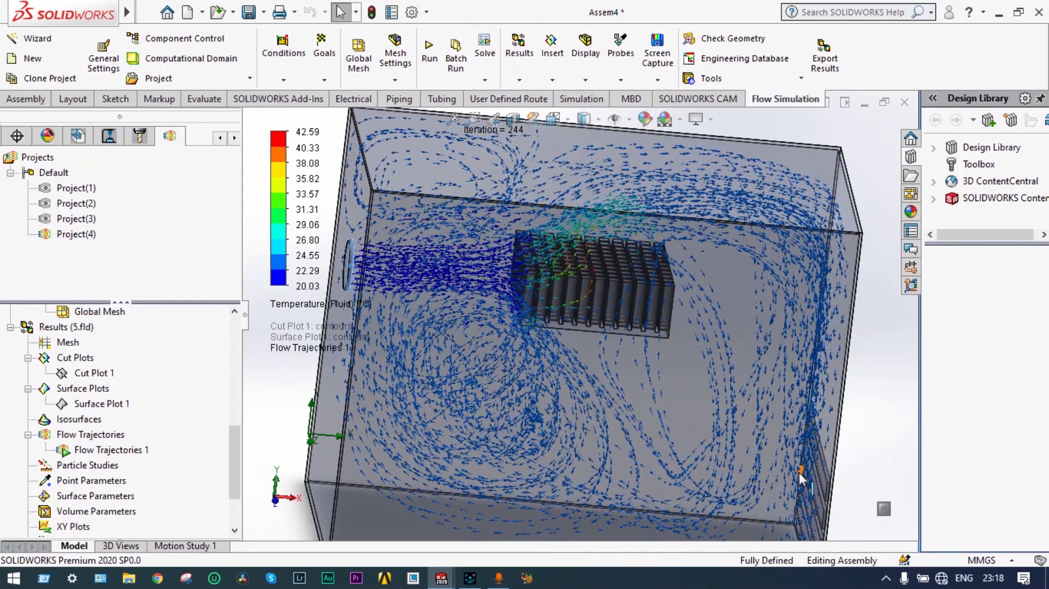
pyautogui.scroll(-2, 497, 378)
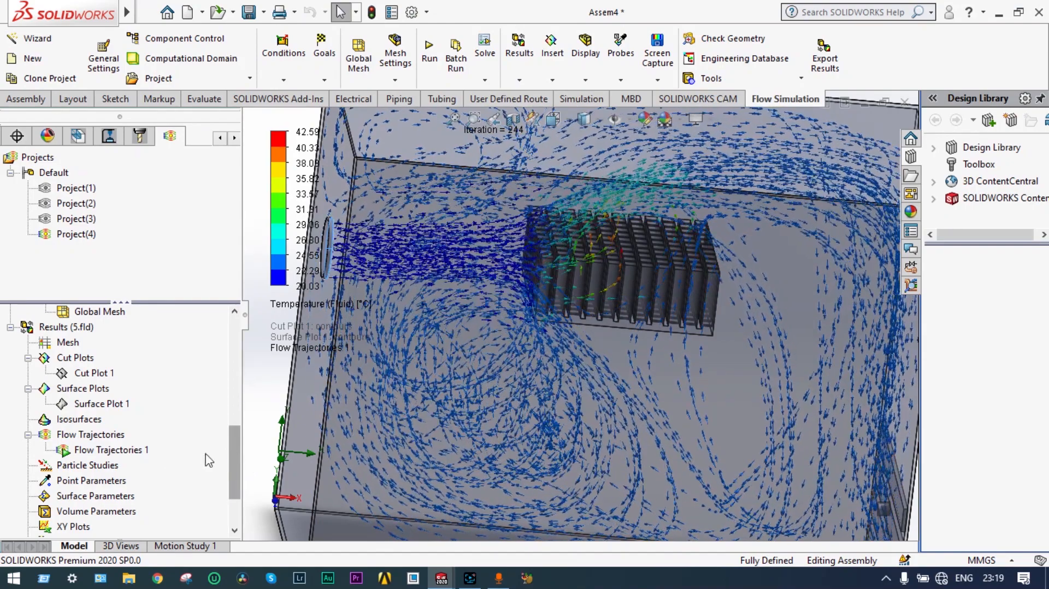
pyautogui.click(134, 457)
# Step: Redefine Flow Trajectories 1 with 100 starting points and 0.009 m arrows
pyautogui.rightClick(134, 457)
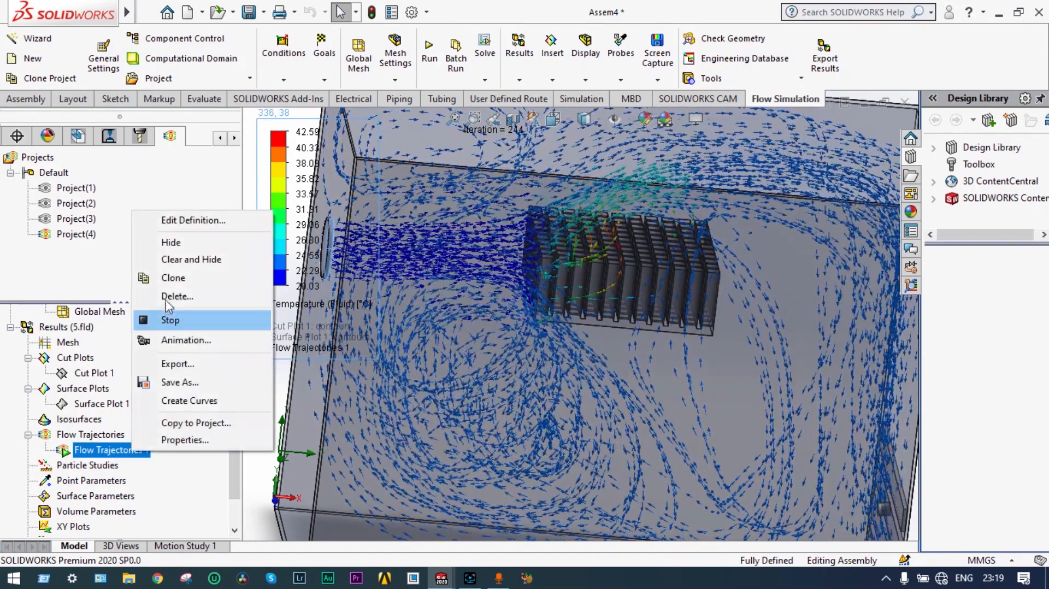
pyautogui.click(177, 258)
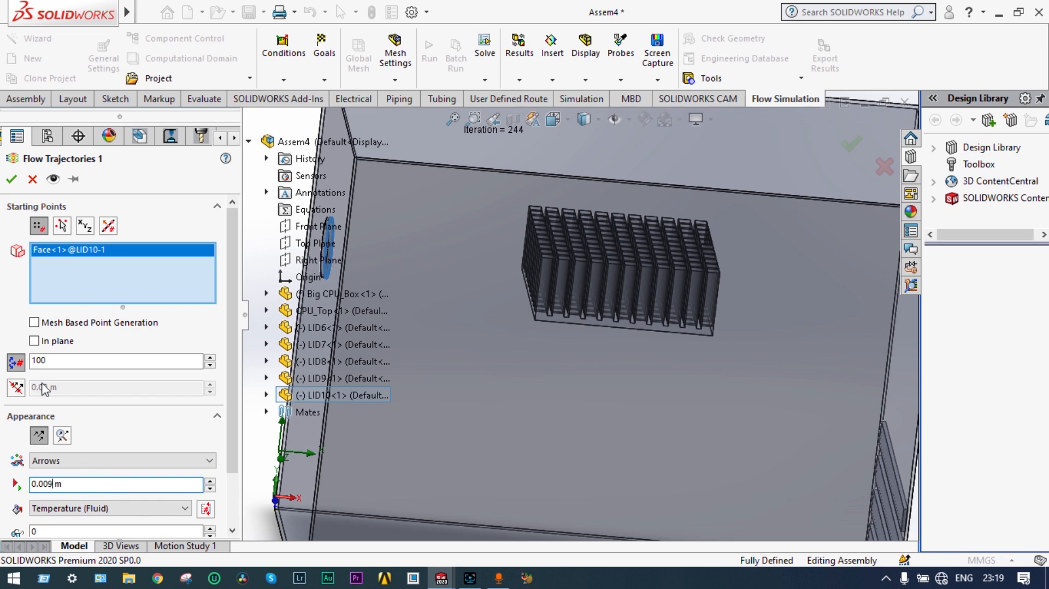
pyautogui.click(12, 180)
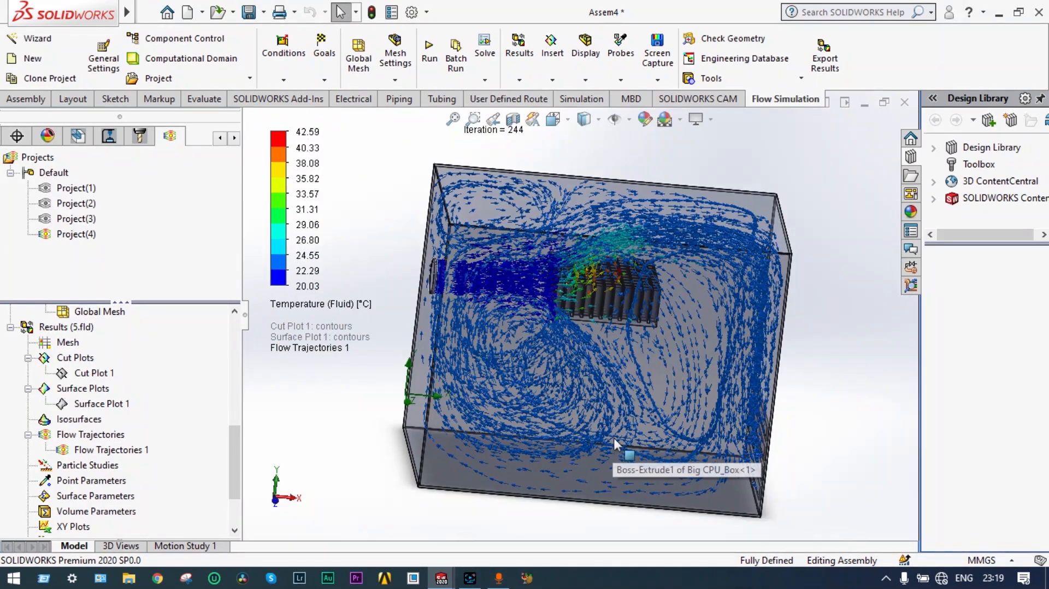
# Step: Clear Flow Trajectories 1 and replay it as an animation
pyautogui.moveTo(602, 405); pyautogui.dragTo(587, 368, button='middle')
pyautogui.scroll(-4, 579, 366)
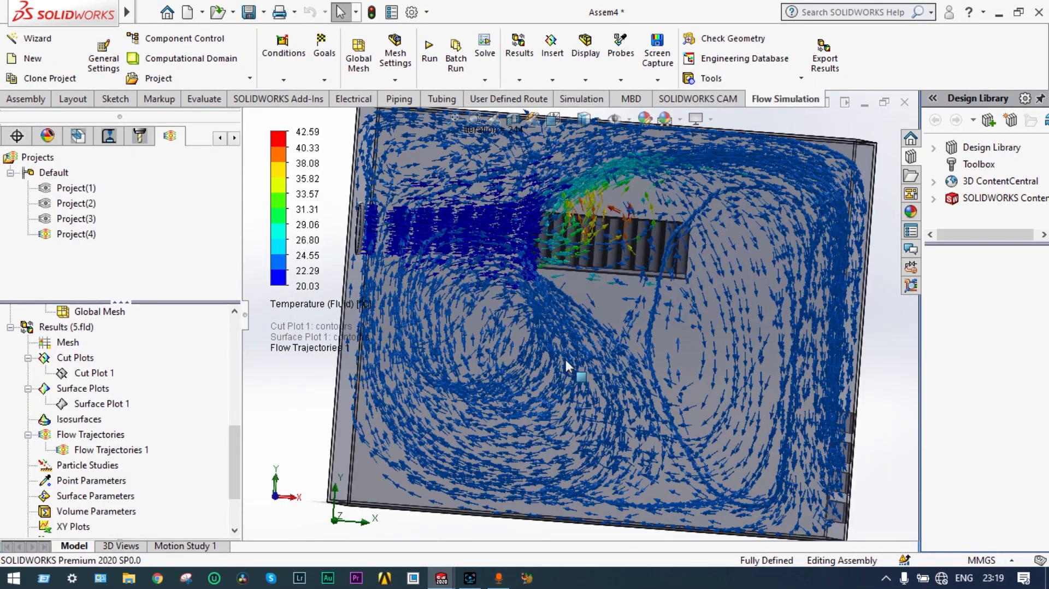
pyautogui.scroll(2, 631, 346)
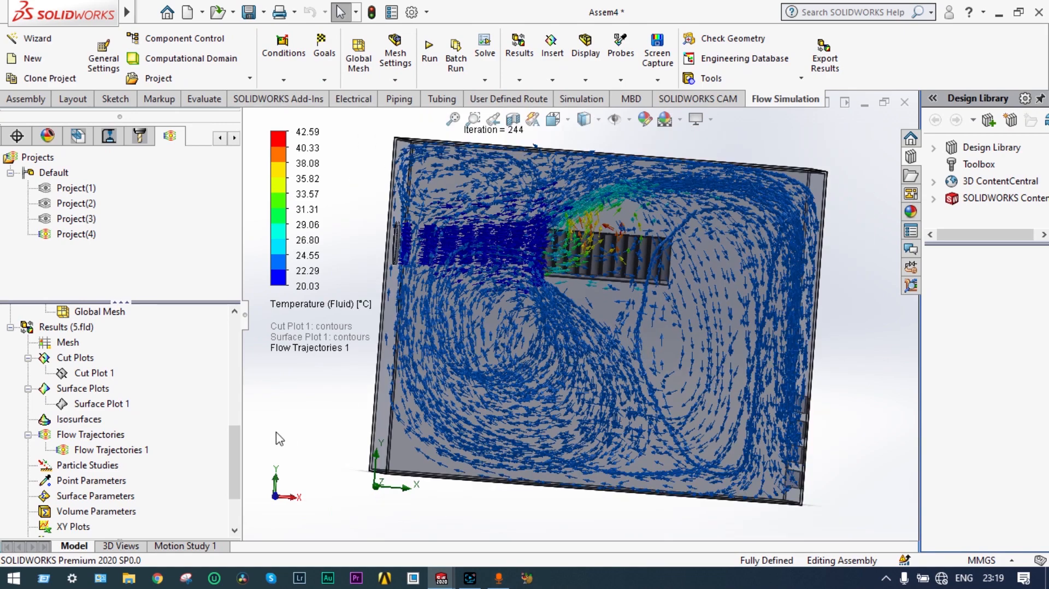
pyautogui.rightClick(140, 456)
pyautogui.click(183, 259)
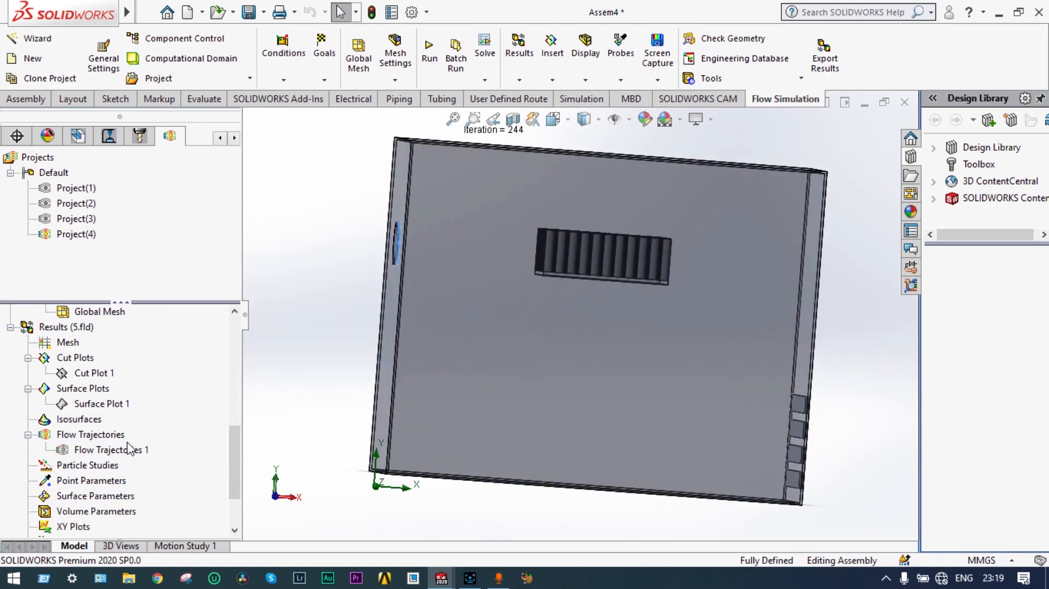
pyautogui.click(161, 319)
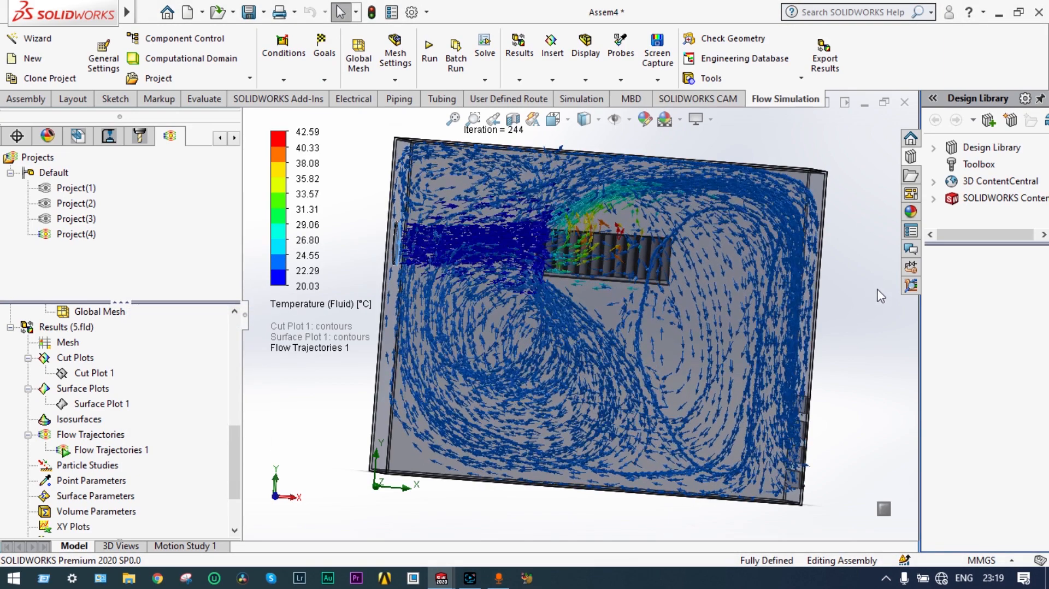
# Step: Set the view to Front and zoom in on the CPU box
pyautogui.moveTo(893, 276); pyautogui.dragTo(885, 290, button='middle')
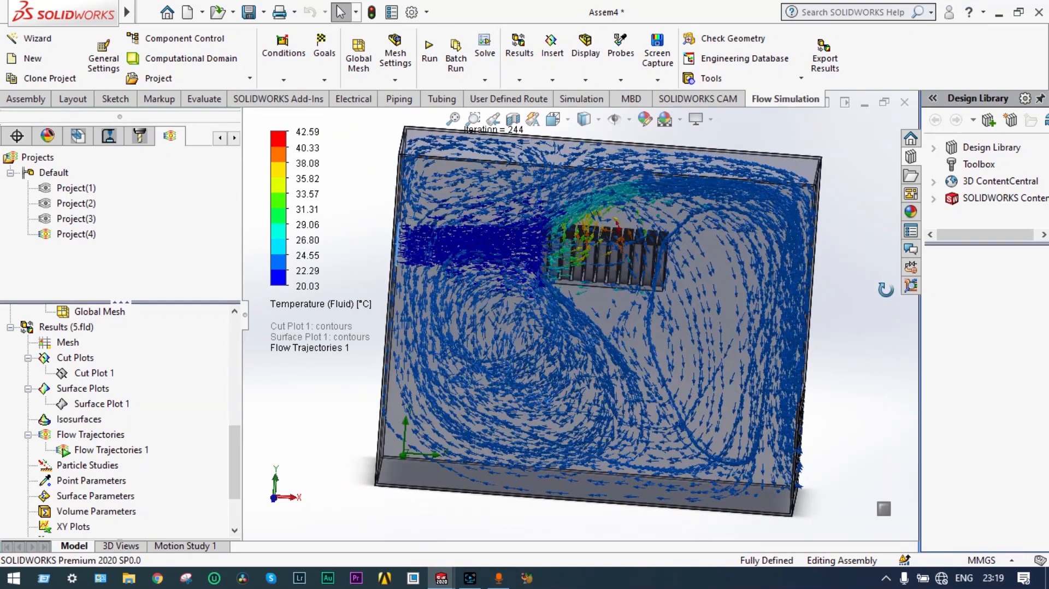
pyautogui.click(568, 119)
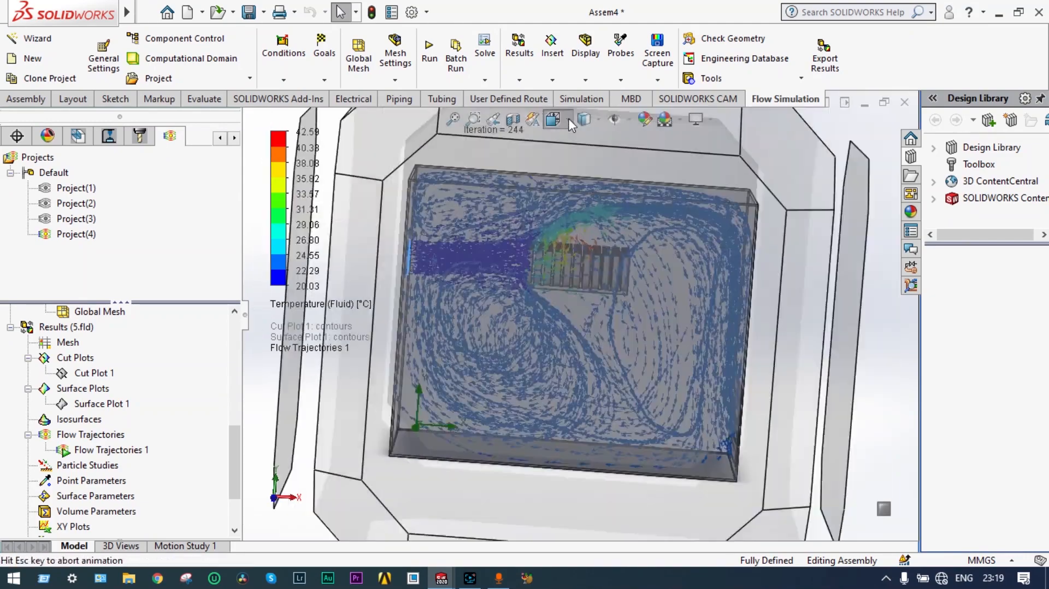
pyautogui.click(574, 184)
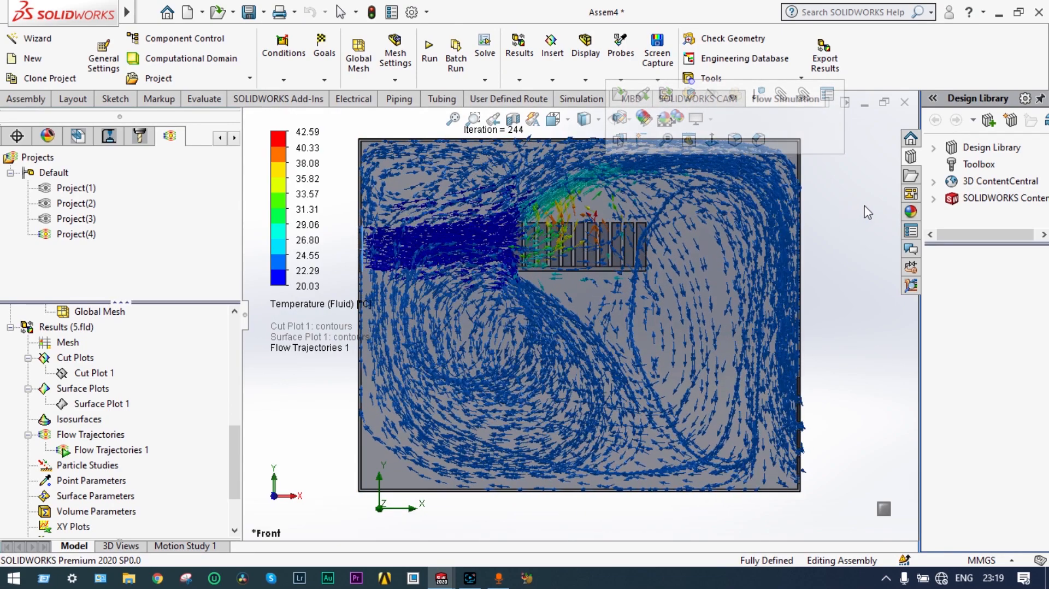
pyautogui.scroll(1, 869, 203)
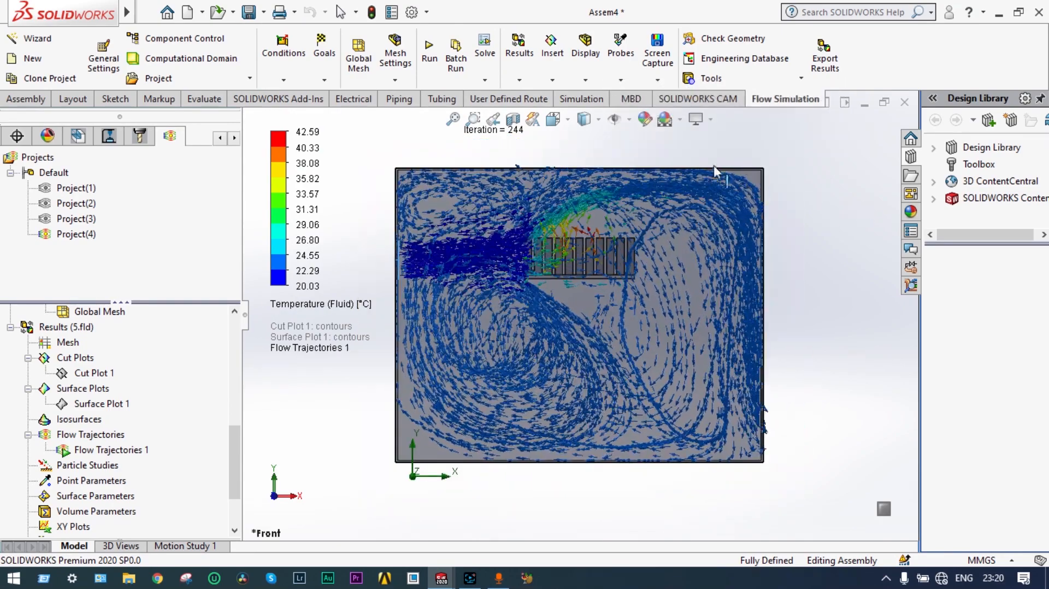
pyautogui.scroll(-3, 714, 165)
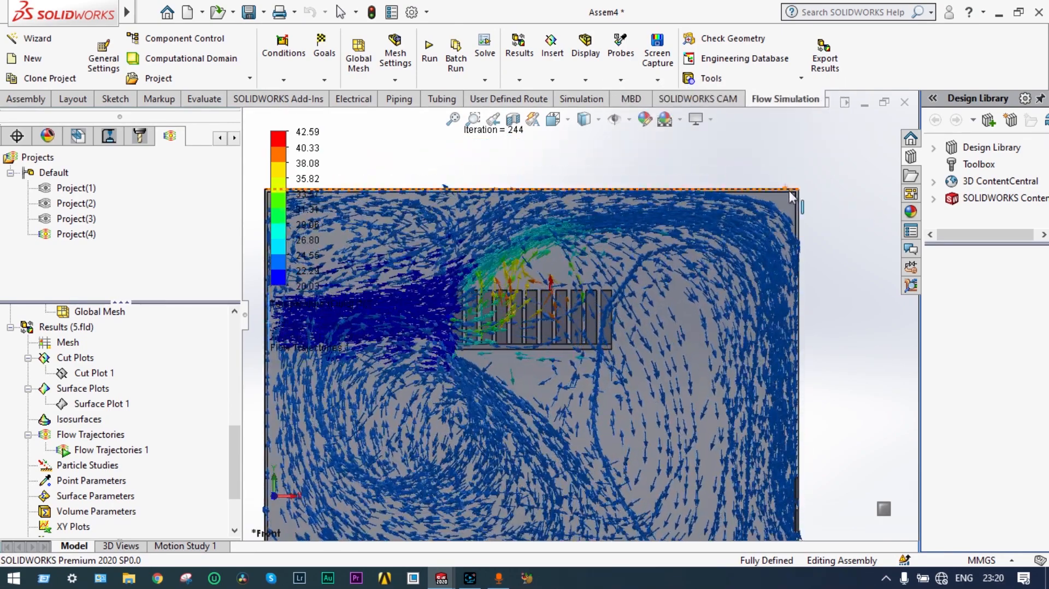
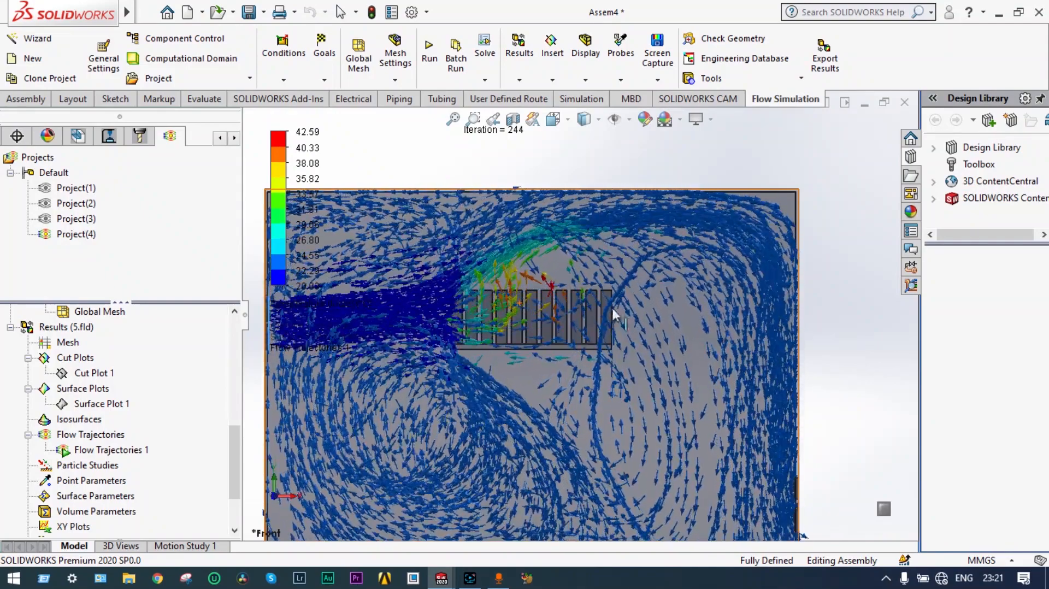
# Step: Show Flow Trajectories 1 swirling around the heatsink in a tilted view of the whole CPU box
pyautogui.scroll(-3, 636, 333)
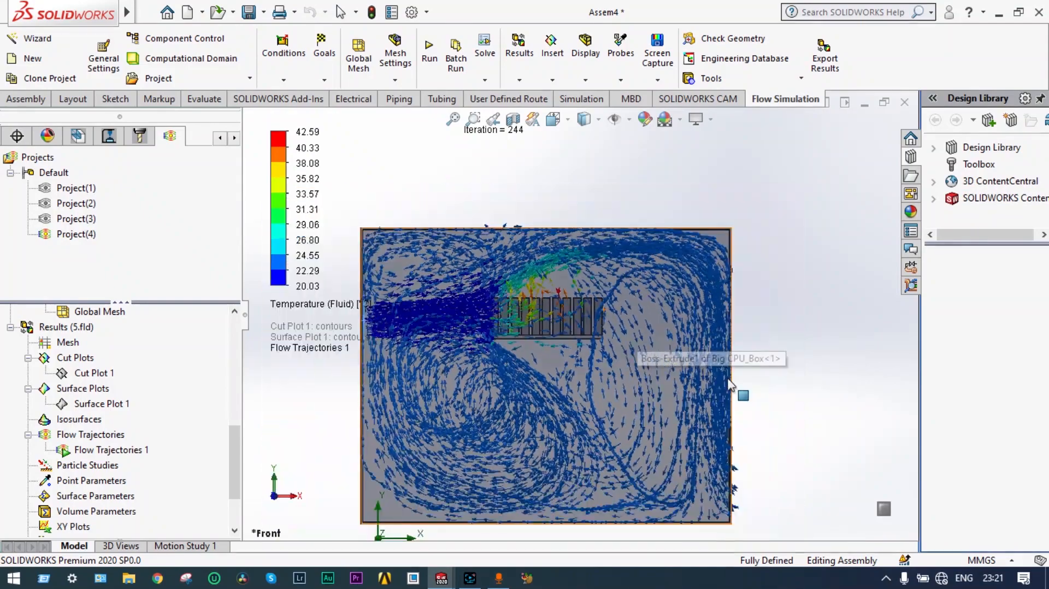
pyautogui.moveTo(633, 341); pyautogui.dragTo(562, 356, button='middle')
pyautogui.scroll(2, 557, 355)
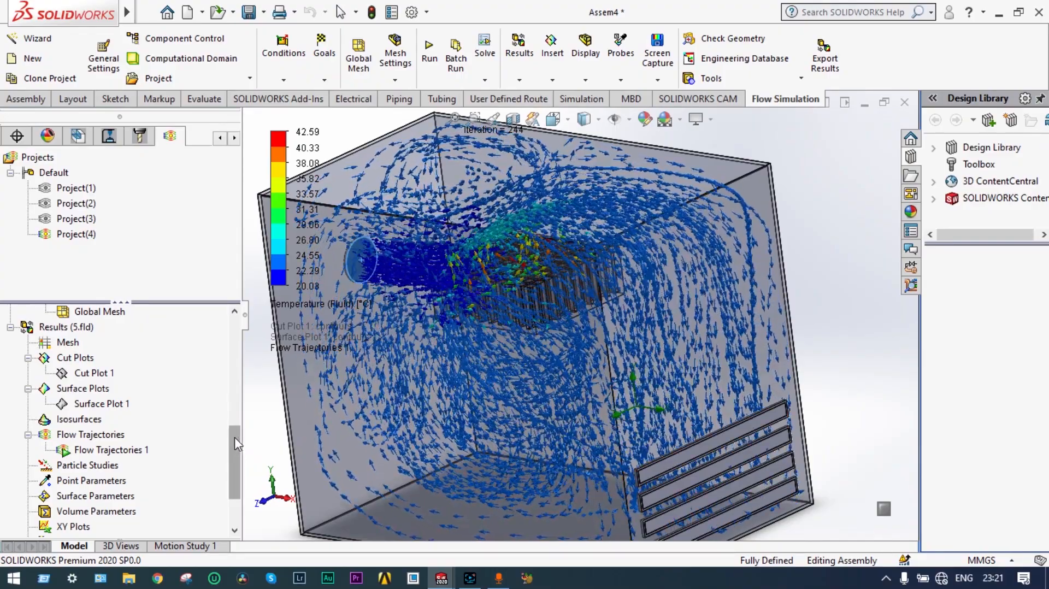
pyautogui.click(118, 452)
# Step: Clear and hide Flow Trajectories 1, then insert a goal plot covering all goals
pyautogui.rightClick(118, 457)
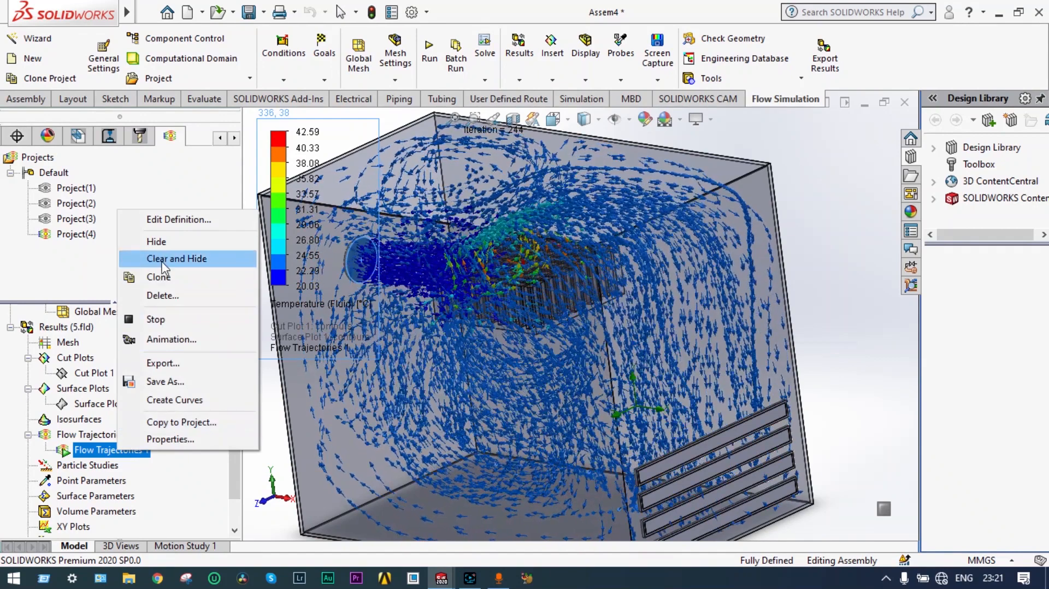
pyautogui.click(166, 260)
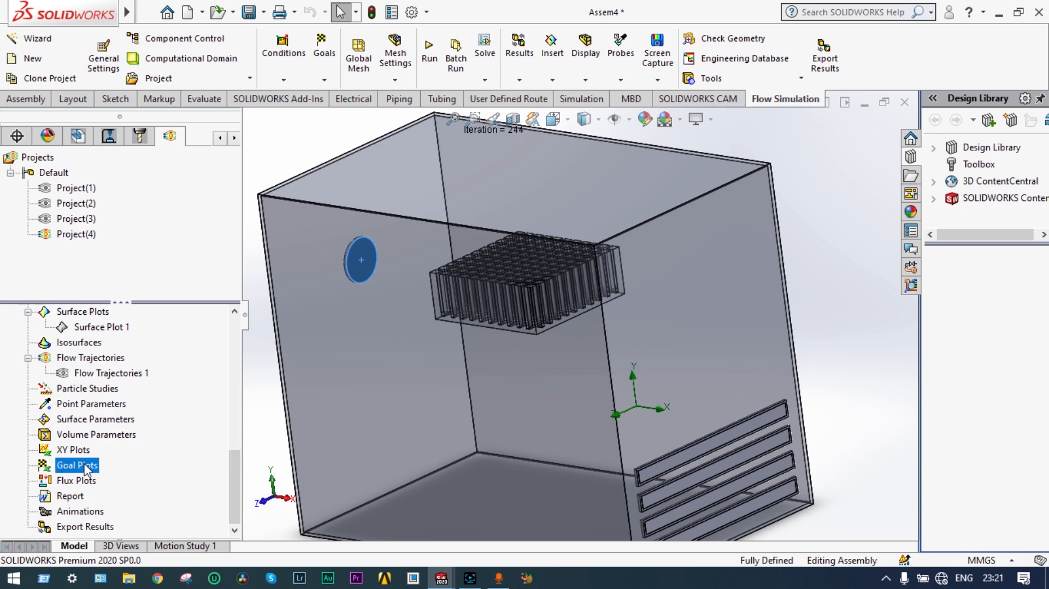
pyautogui.click(128, 477)
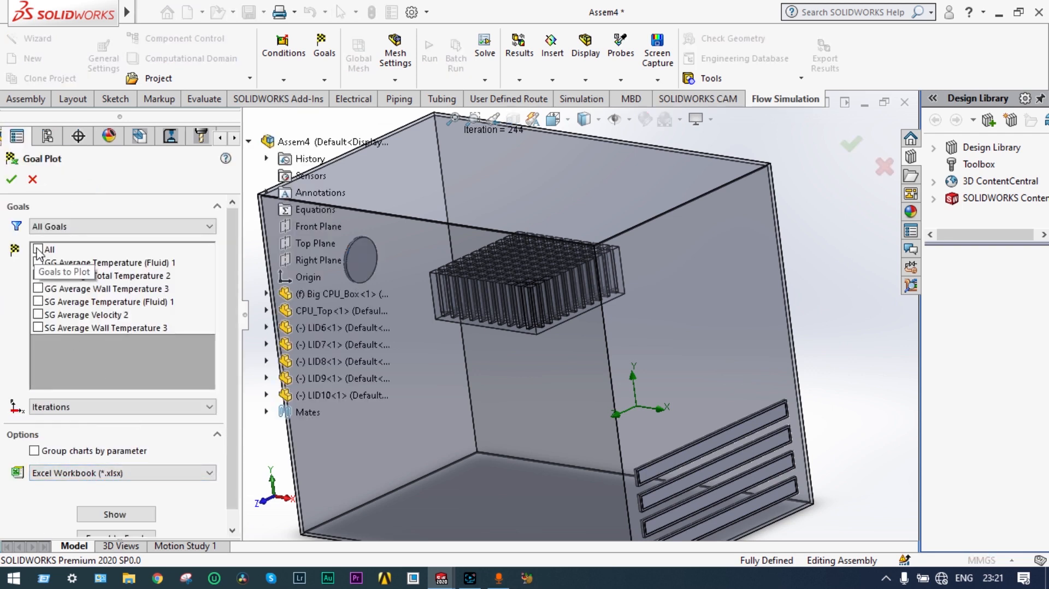
pyautogui.click(37, 249)
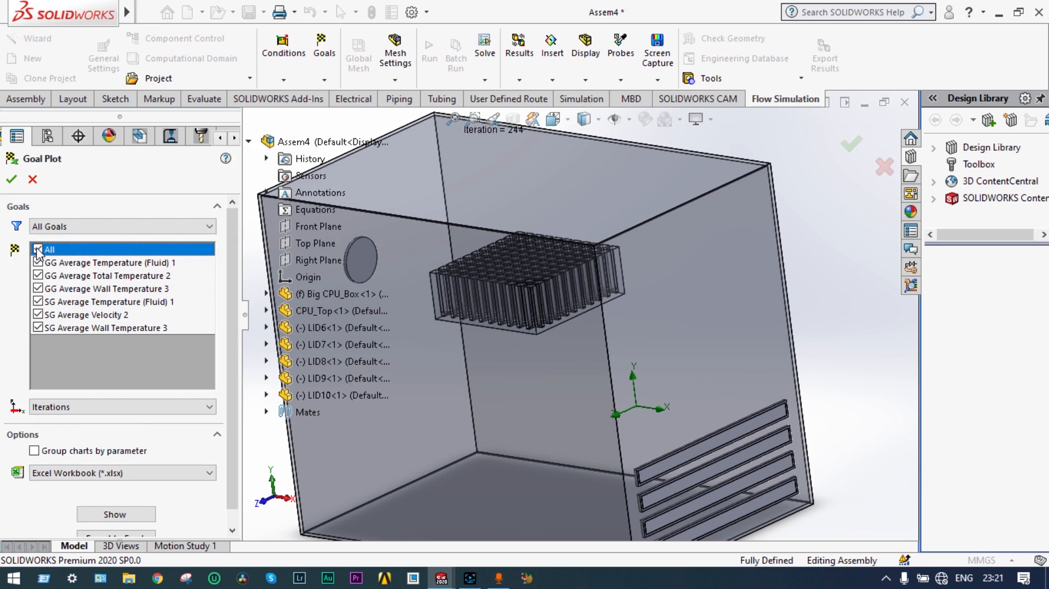
pyautogui.click(116, 515)
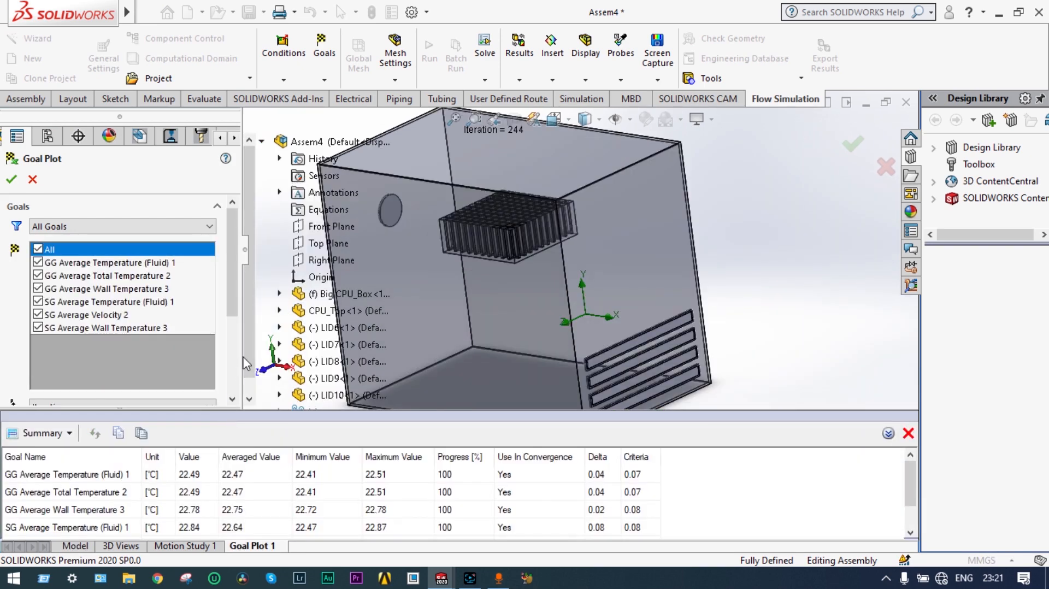
# Step: Enlarge the Goal Plot 1 summary table so all six goals are visible
pyautogui.scroll(-1, 248, 355)
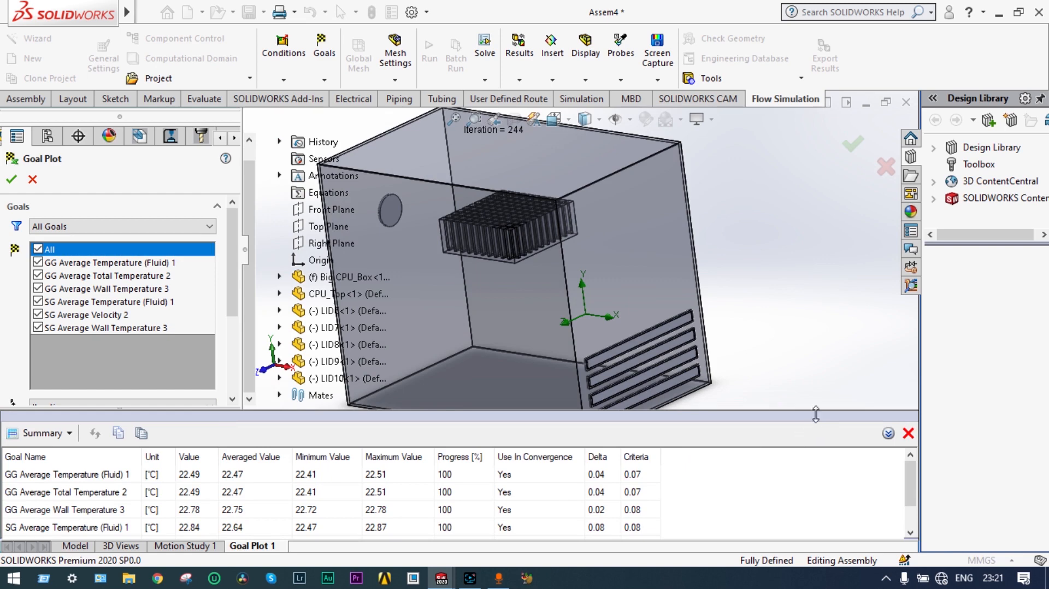
pyautogui.moveTo(816, 414); pyautogui.dragTo(816, 343)
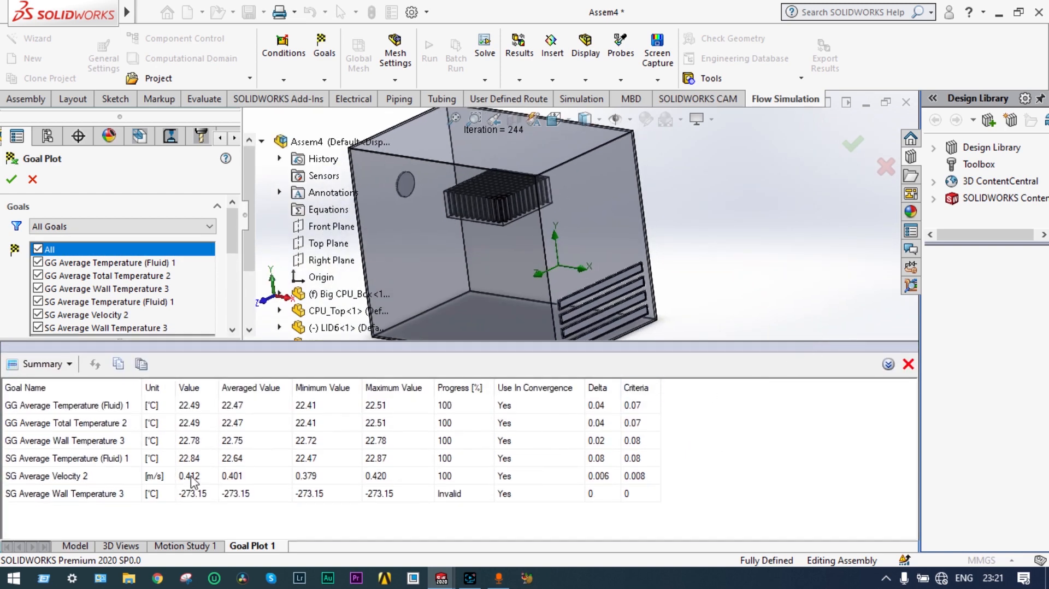
pyautogui.click(70, 364)
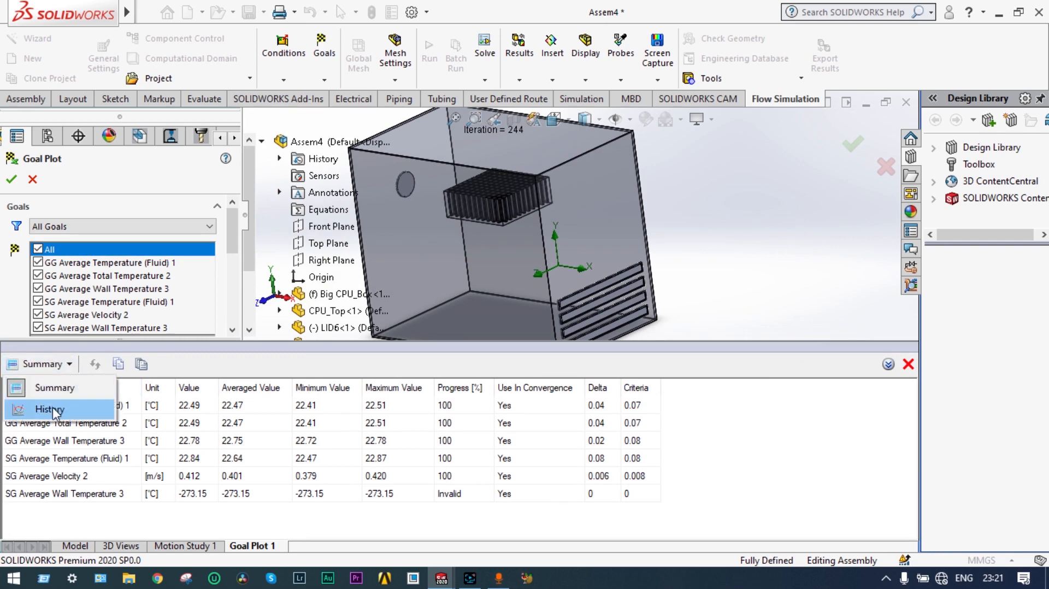
# Step: Switch Goal Plot 1 to History and scroll through each goal's 250-iteration convergence chart
pyautogui.click(52, 408)
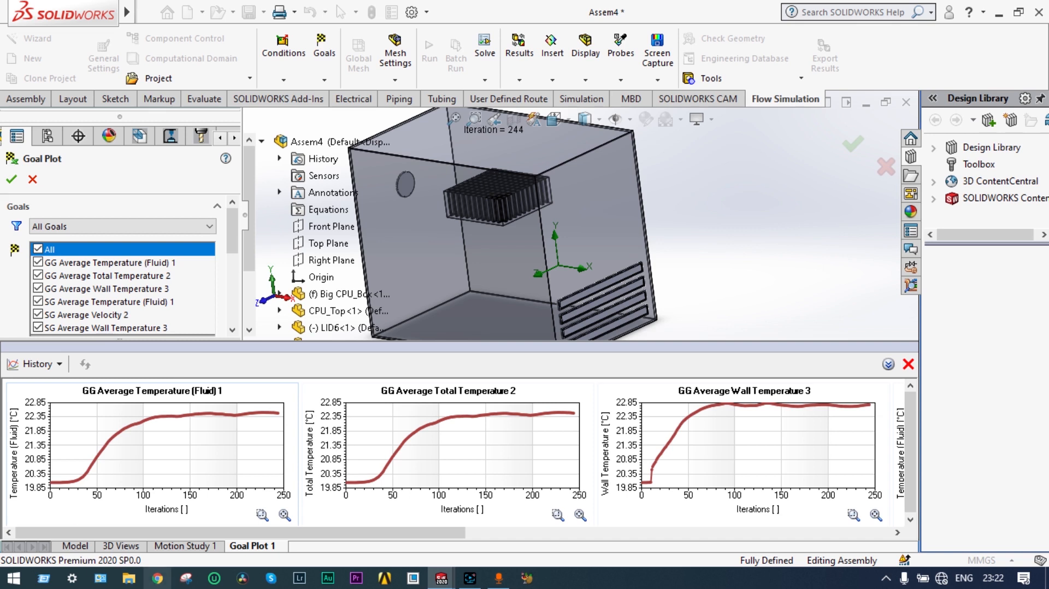
pyautogui.click(896, 533)
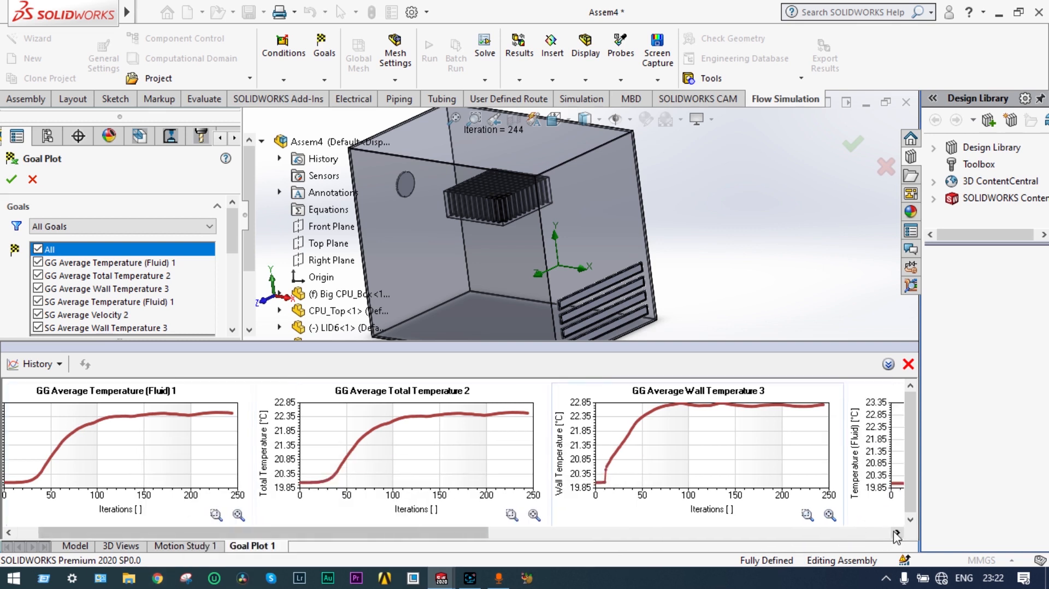
pyautogui.click(896, 532)
pyautogui.click(896, 533)
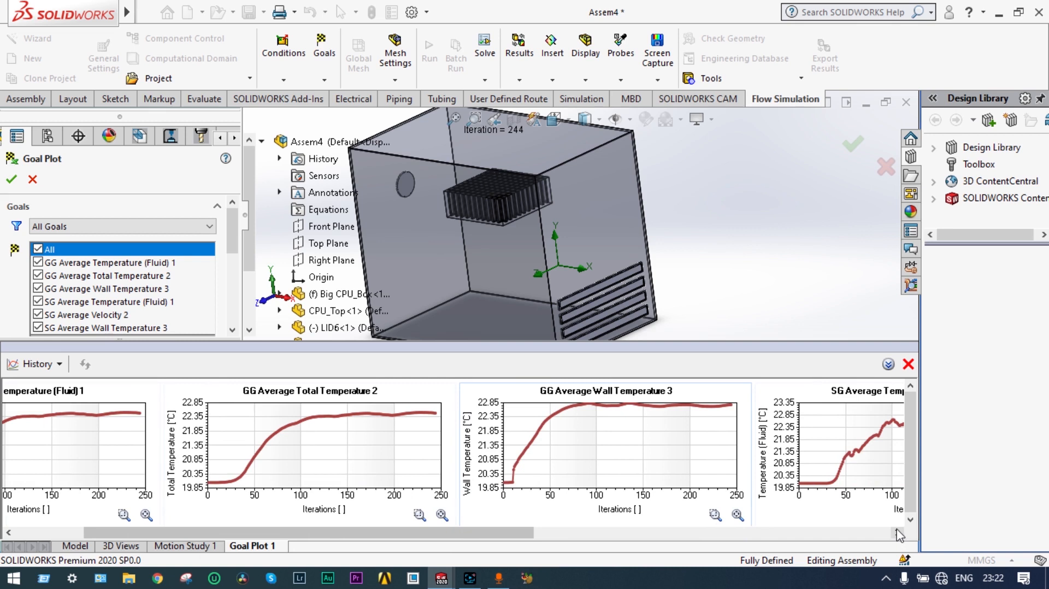
pyautogui.click(896, 532)
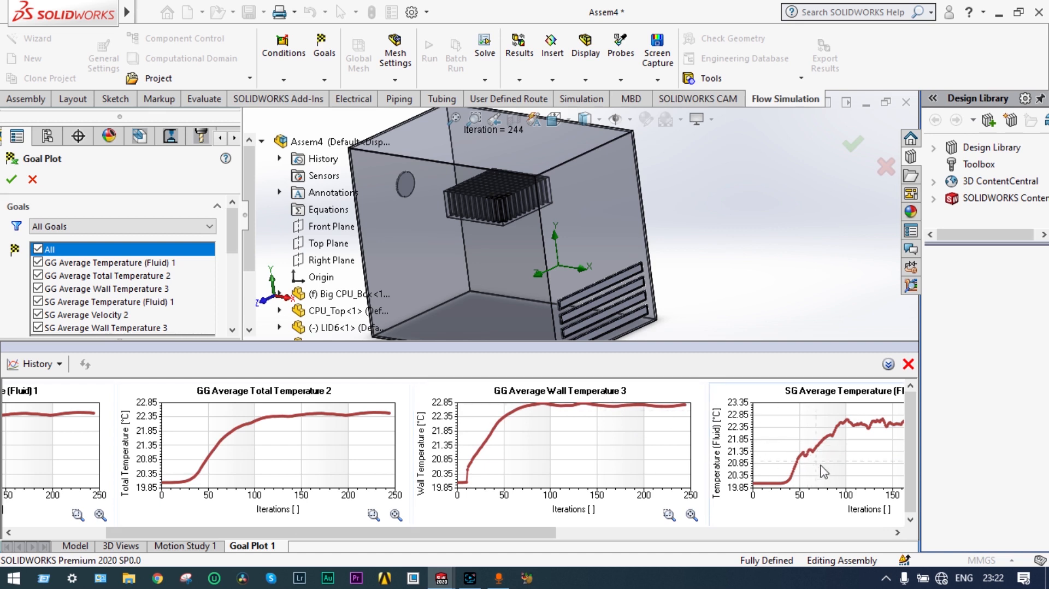
pyautogui.click(897, 533)
pyautogui.click(897, 533)
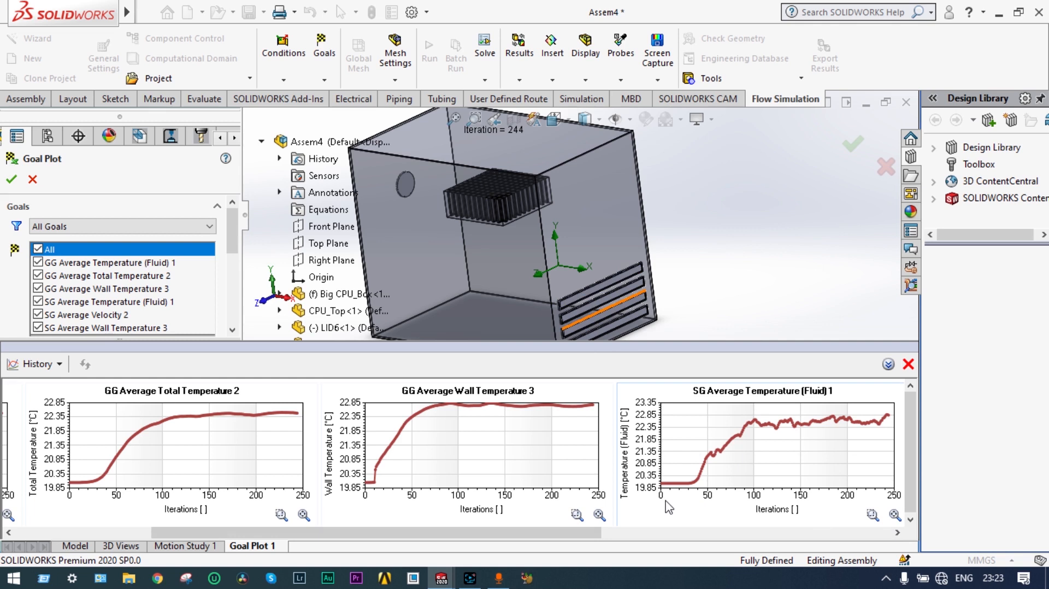
pyautogui.moveTo(887, 417)
pyautogui.click(898, 532)
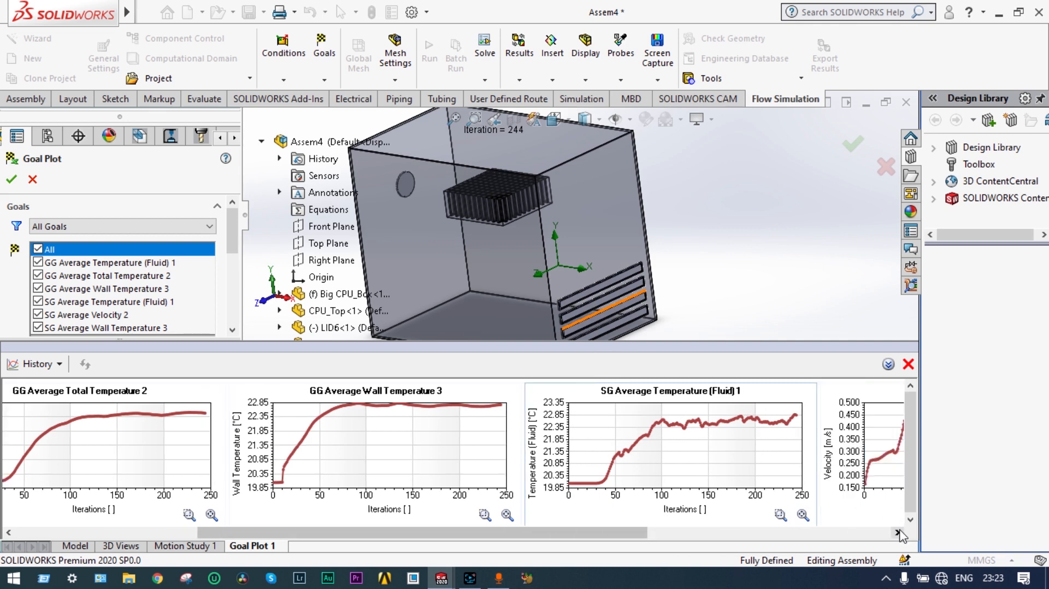
pyautogui.click(897, 533)
pyautogui.click(897, 533)
pyautogui.click(898, 533)
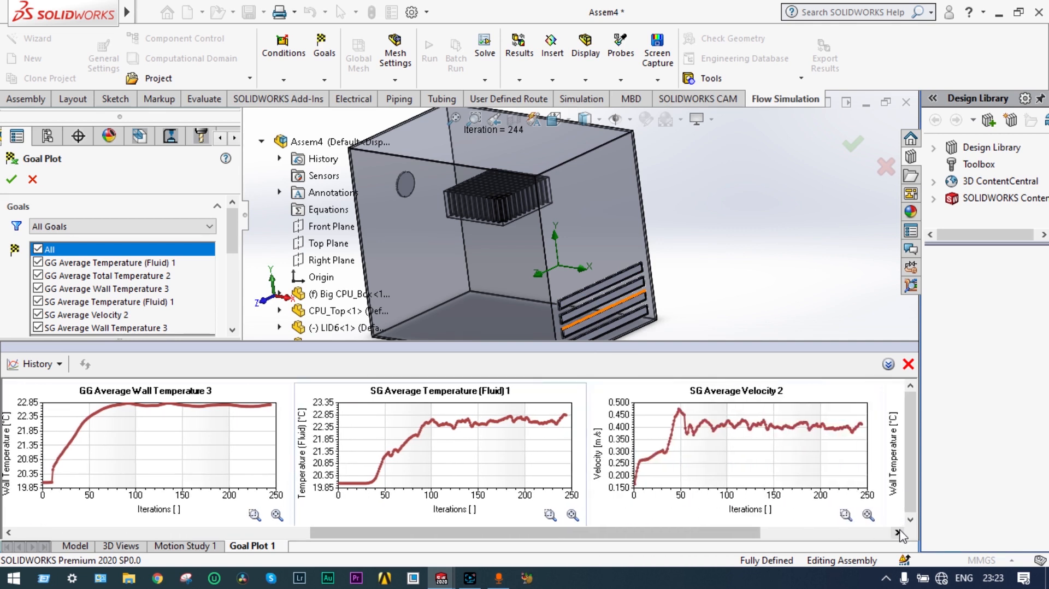
pyautogui.click(897, 532)
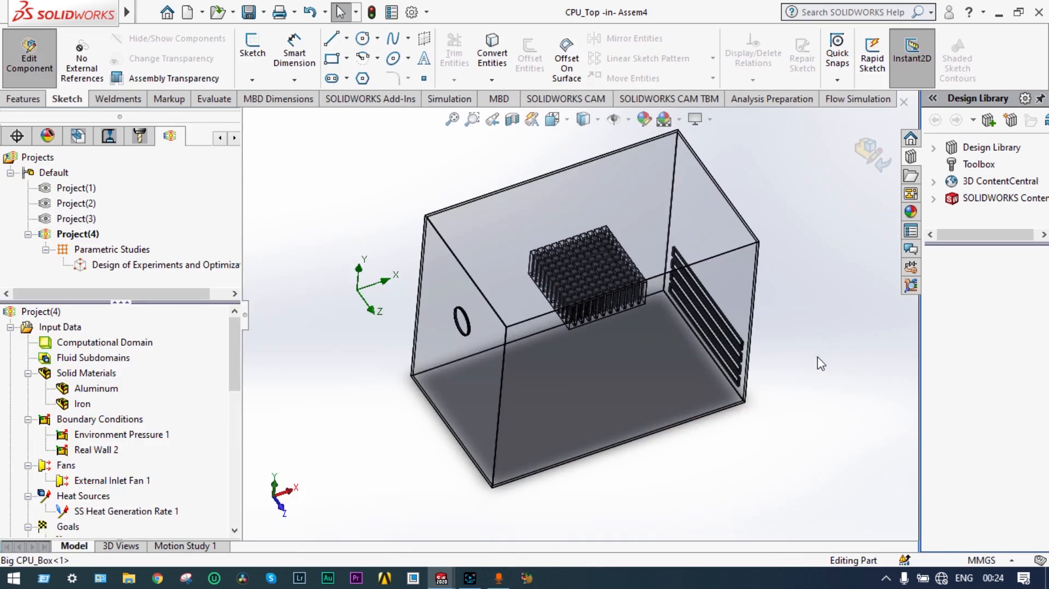
pyautogui.moveTo(820, 363); pyautogui.dragTo(821, 329, button='middle')
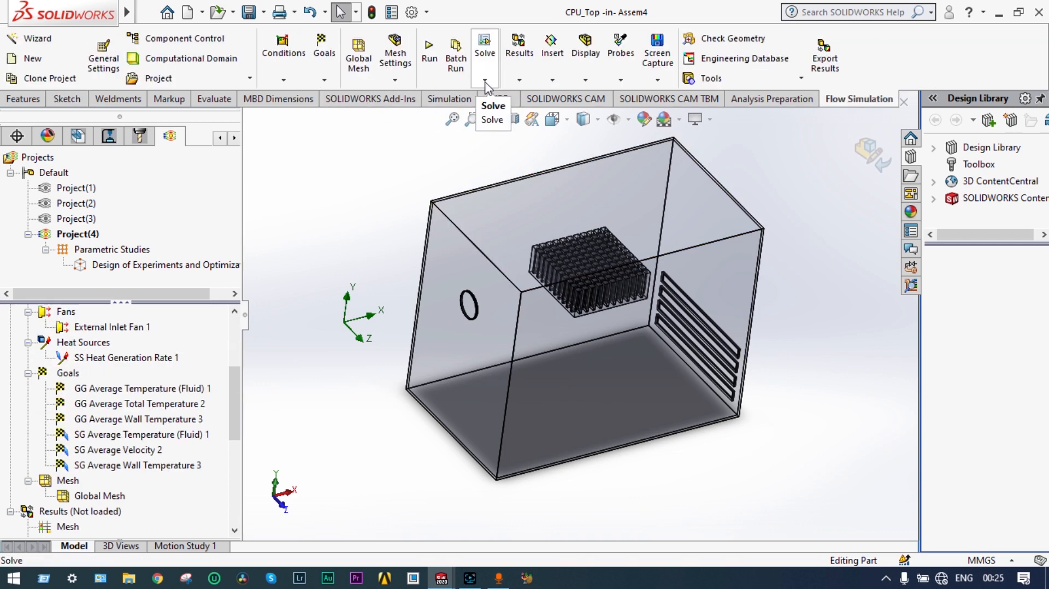
# Step: Create the new parametric study What If Analysis 1 and orbit the heatsink to face forward
pyautogui.click(485, 80)
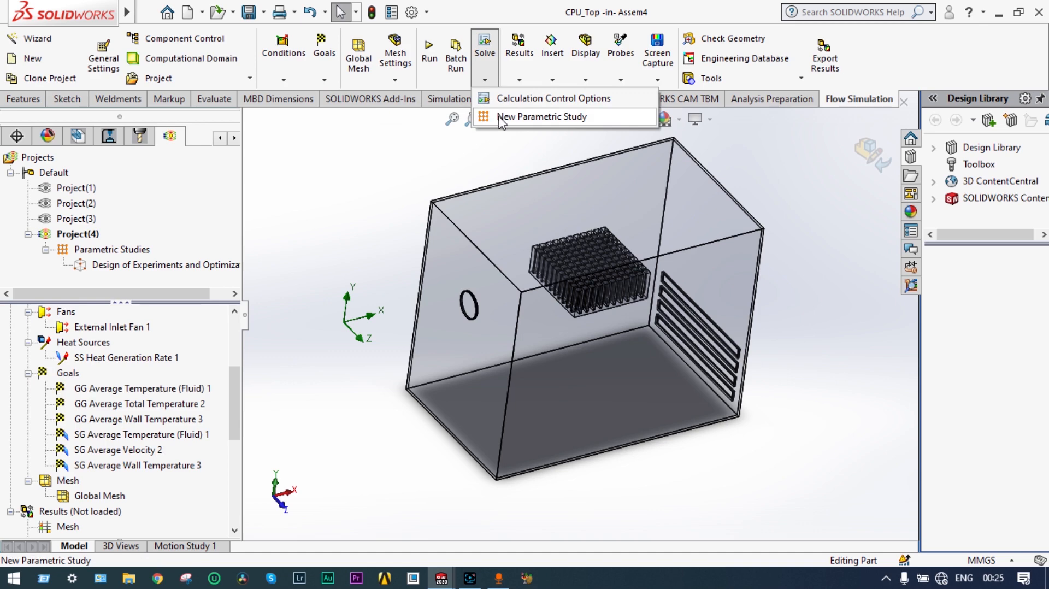
pyautogui.click(541, 117)
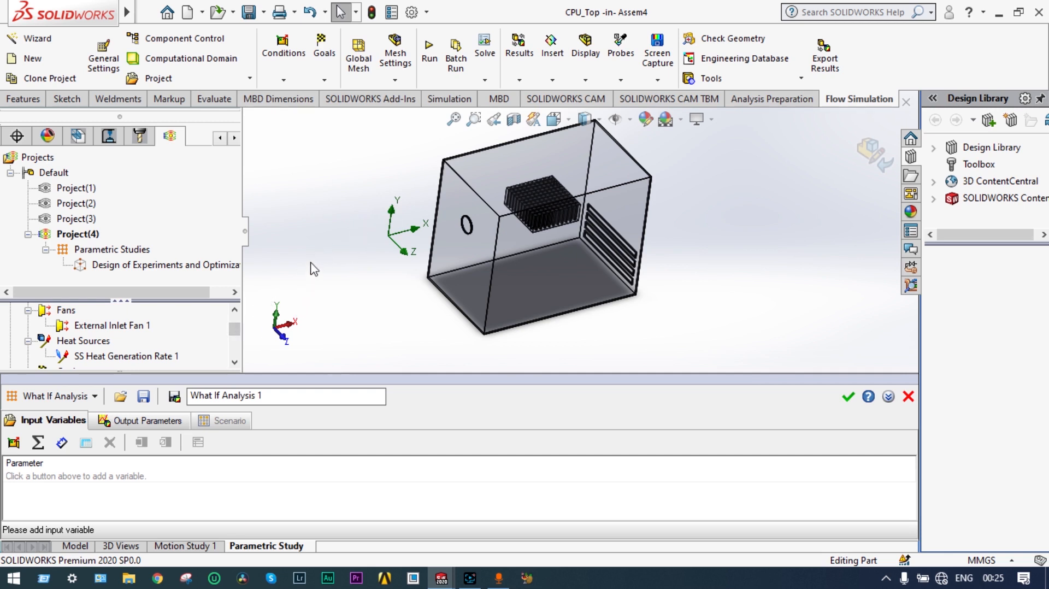
pyautogui.moveTo(314, 264); pyautogui.dragTo(308, 194, button='middle')
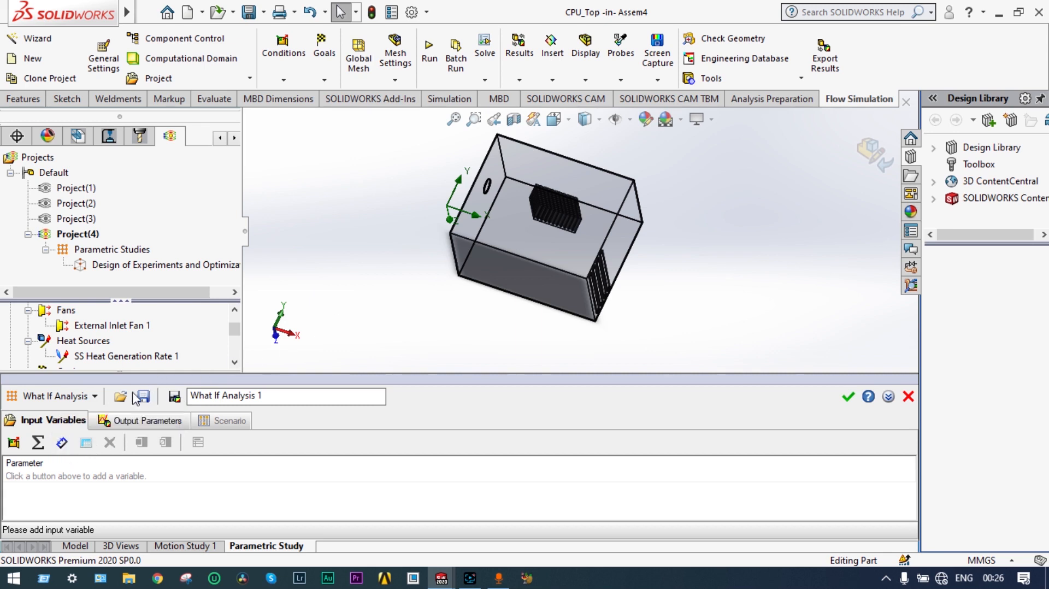
# Step: Change the study type to Design of Experiments and Optimization and start adding an input parameter
pyautogui.click(96, 397)
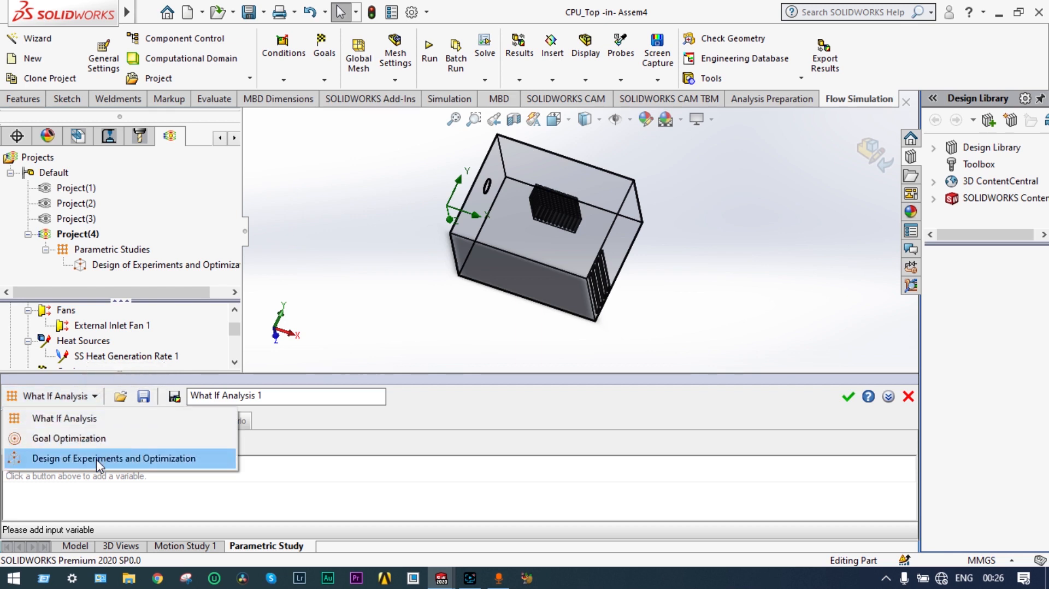
pyautogui.click(96, 459)
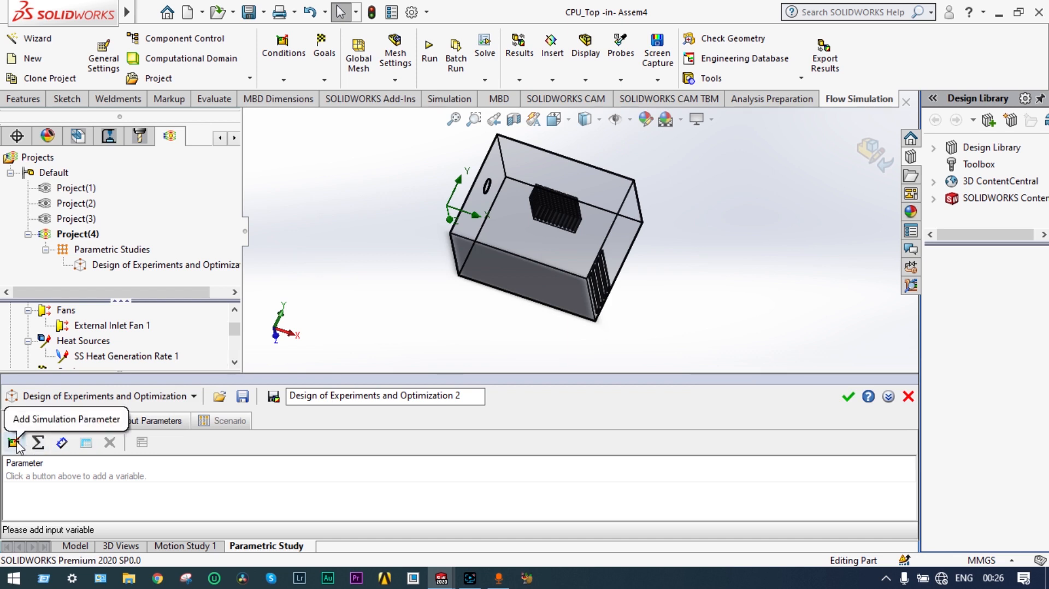
pyautogui.click(62, 442)
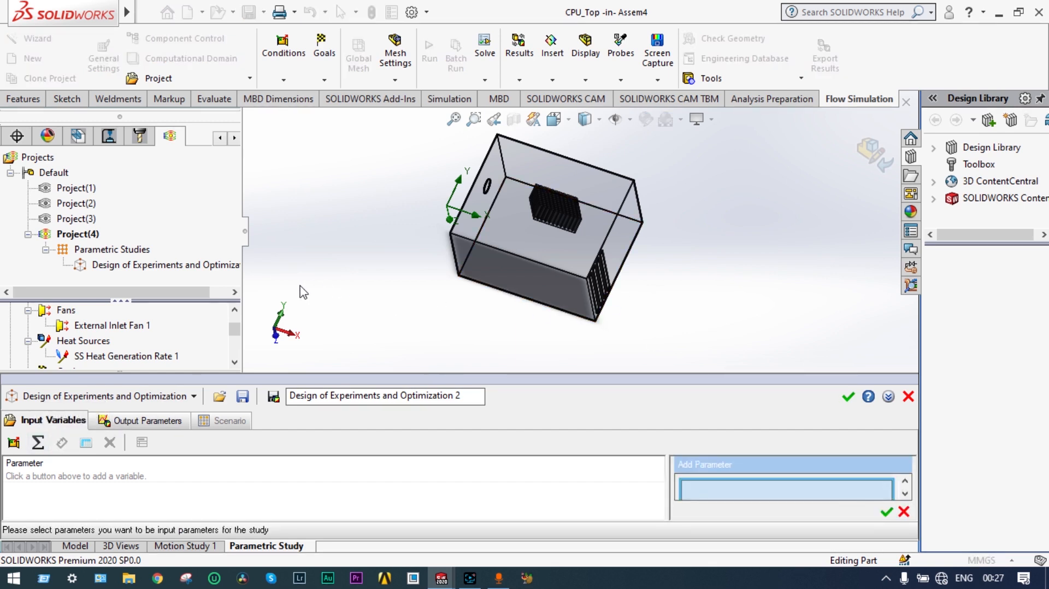
pyautogui.scroll(-2, 612, 299)
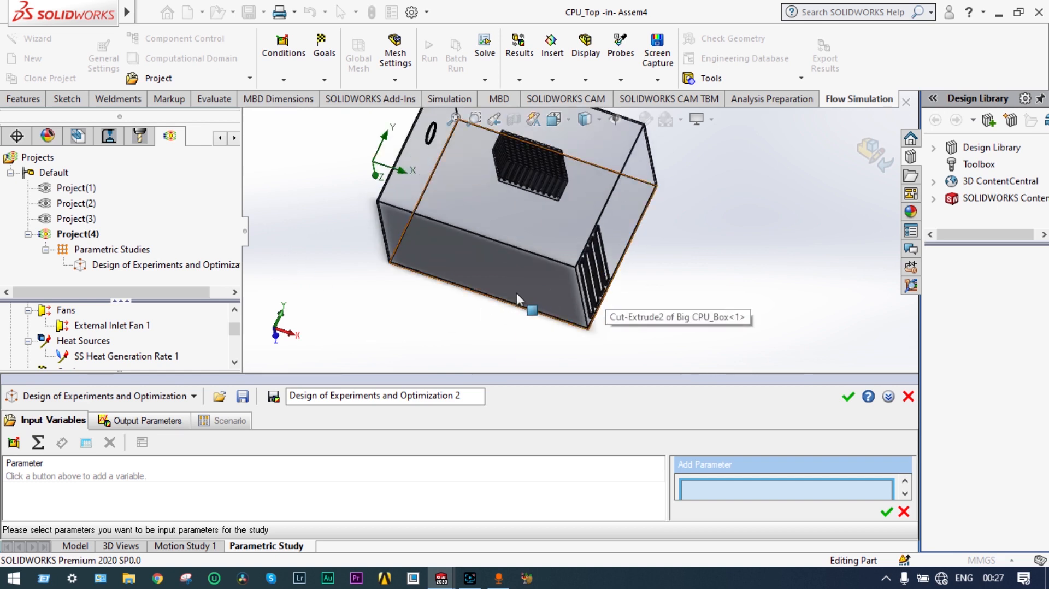
pyautogui.scroll(2, 495, 296)
pyautogui.moveTo(442, 283); pyautogui.dragTo(489, 230, button='middle')
pyautogui.moveTo(458, 248); pyautogui.dragTo(423, 257, button='middle')
# Step: Locate the CPU_Top part in the design tree and view its heatsink sketches
pyautogui.click(219, 138)
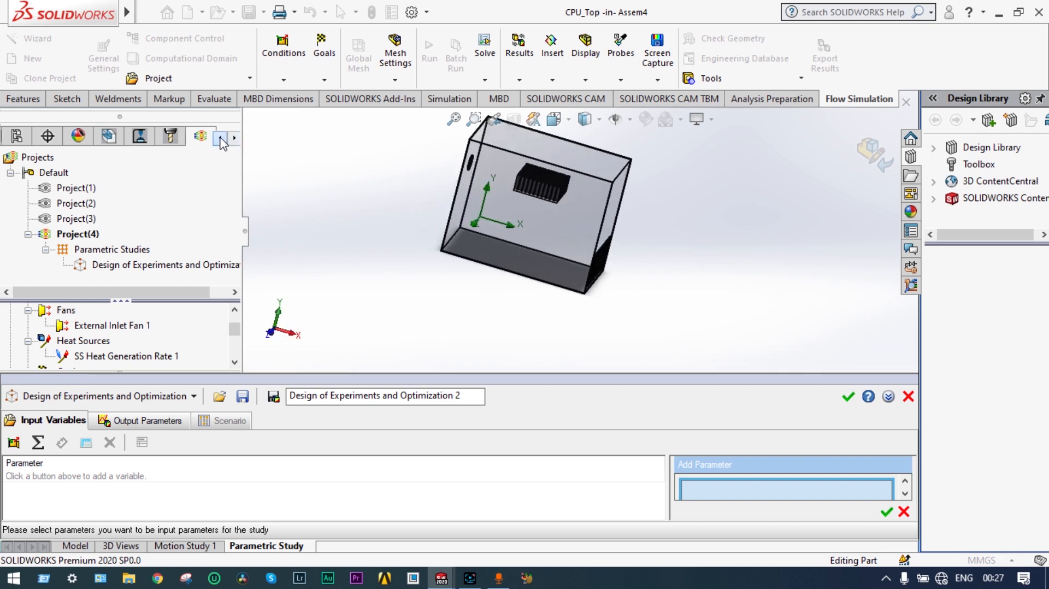
pyautogui.click(219, 137)
pyautogui.click(220, 138)
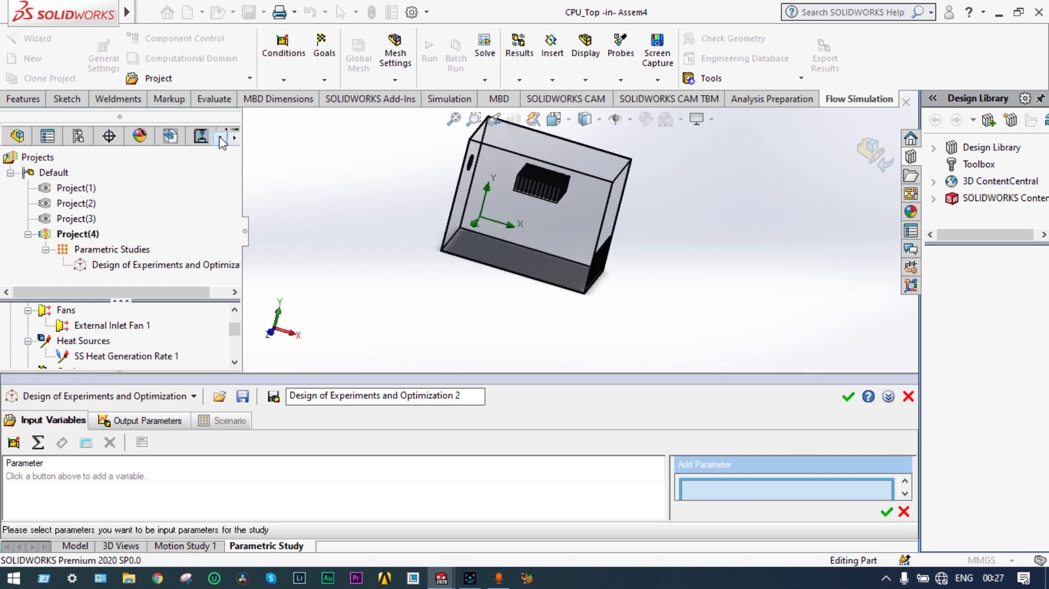
pyautogui.click(17, 135)
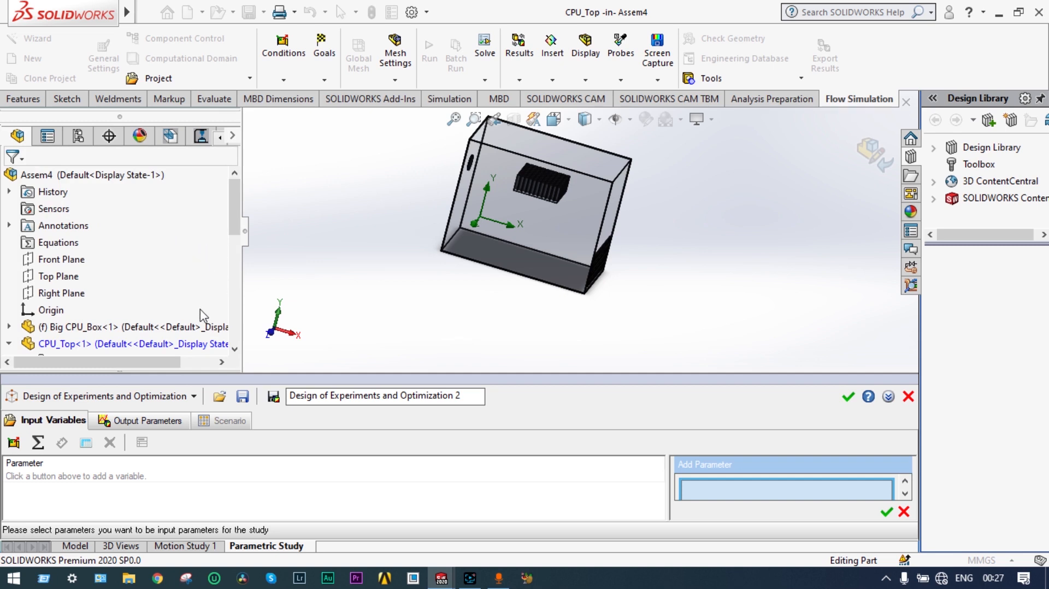
pyautogui.click(175, 345)
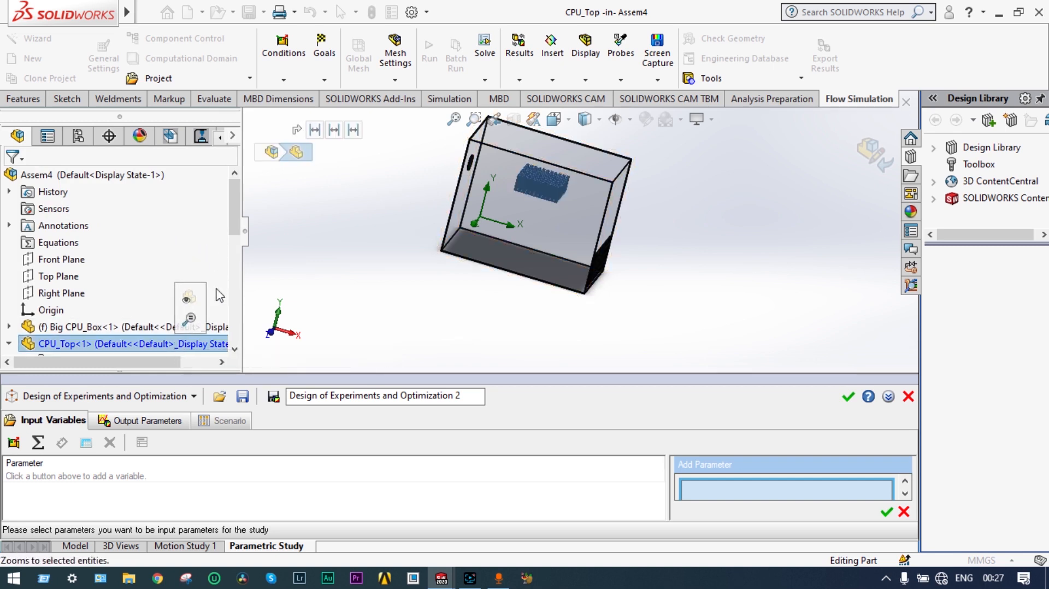
pyautogui.moveTo(236, 229); pyautogui.dragTo(236, 310)
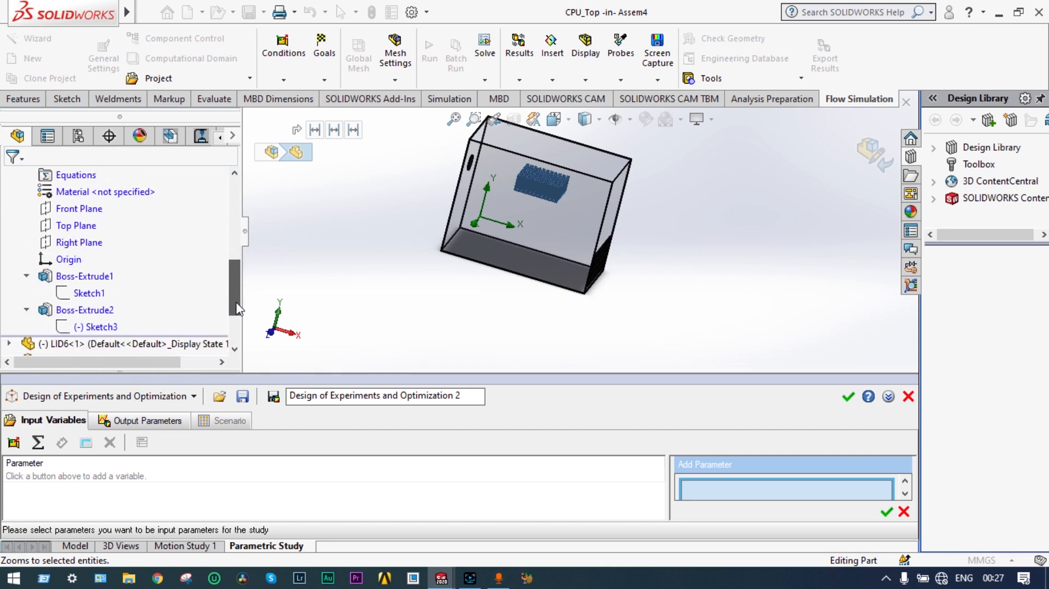
pyautogui.click(88, 293)
pyautogui.click(131, 268)
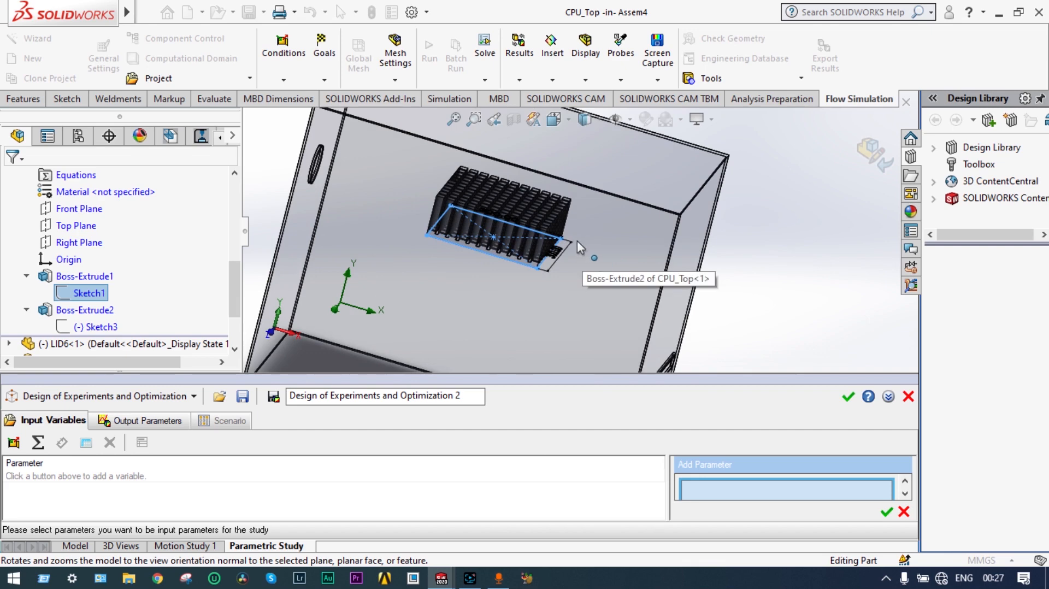
pyautogui.moveTo(577, 241); pyautogui.dragTo(557, 260, button='middle')
pyautogui.scroll(-3, 610, 241)
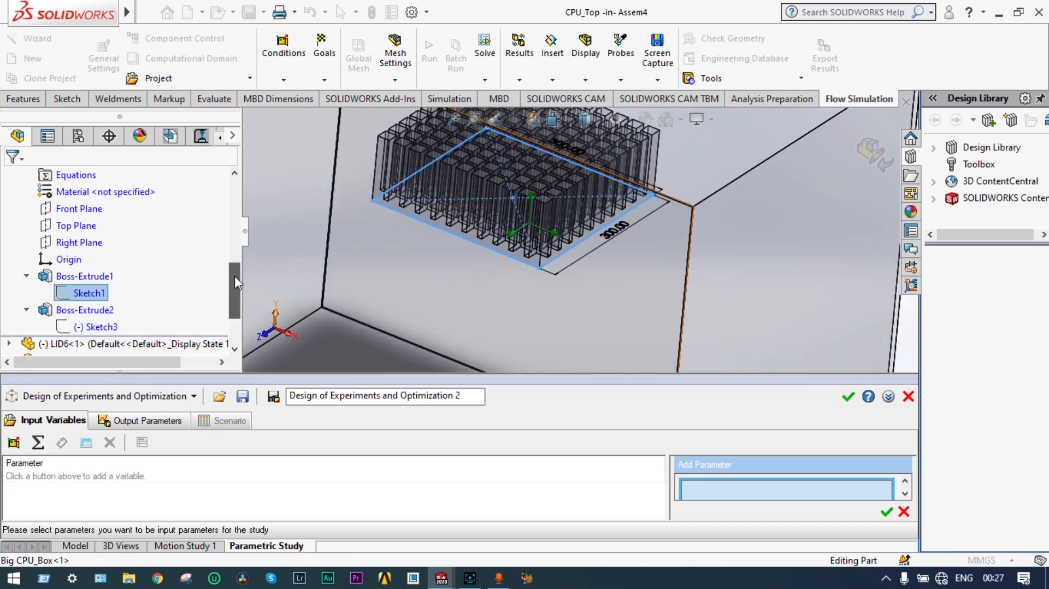
pyautogui.moveTo(234, 277); pyautogui.dragTo(235, 284)
# Step: Pick Sketch3's D2 and D1 dimensions and confirm them as input variables
pyautogui.click(106, 294)
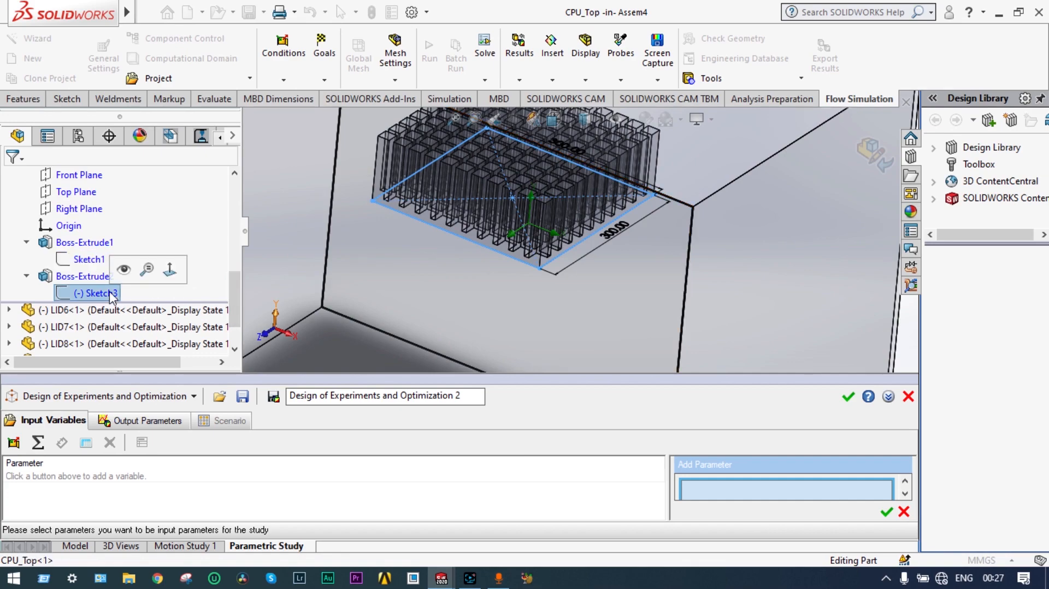
pyautogui.scroll(-2, 546, 188)
pyautogui.scroll(3, 502, 165)
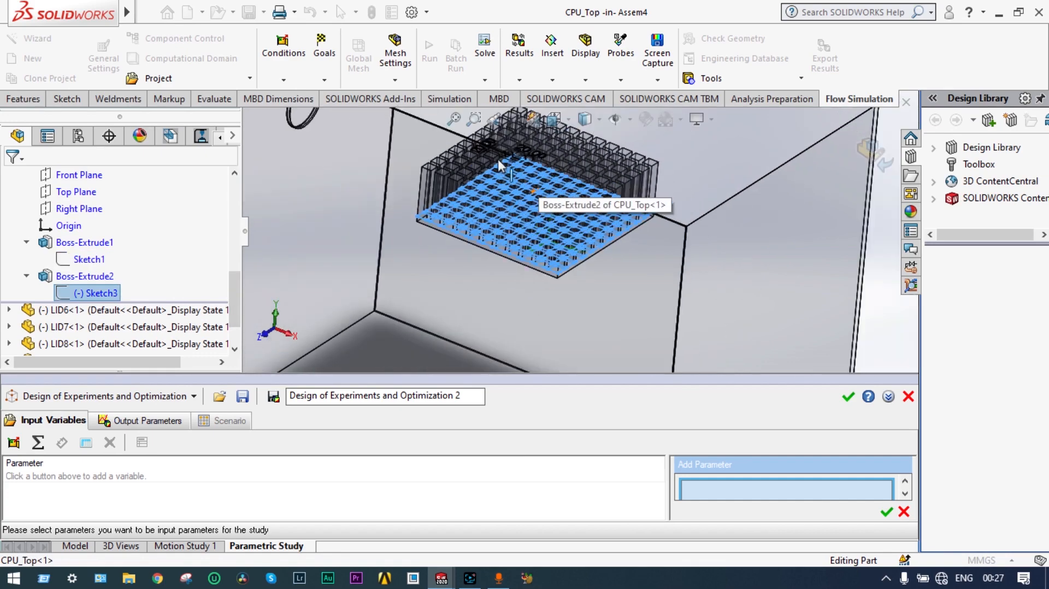
pyautogui.scroll(-2, 533, 189)
pyautogui.scroll(-4, 532, 188)
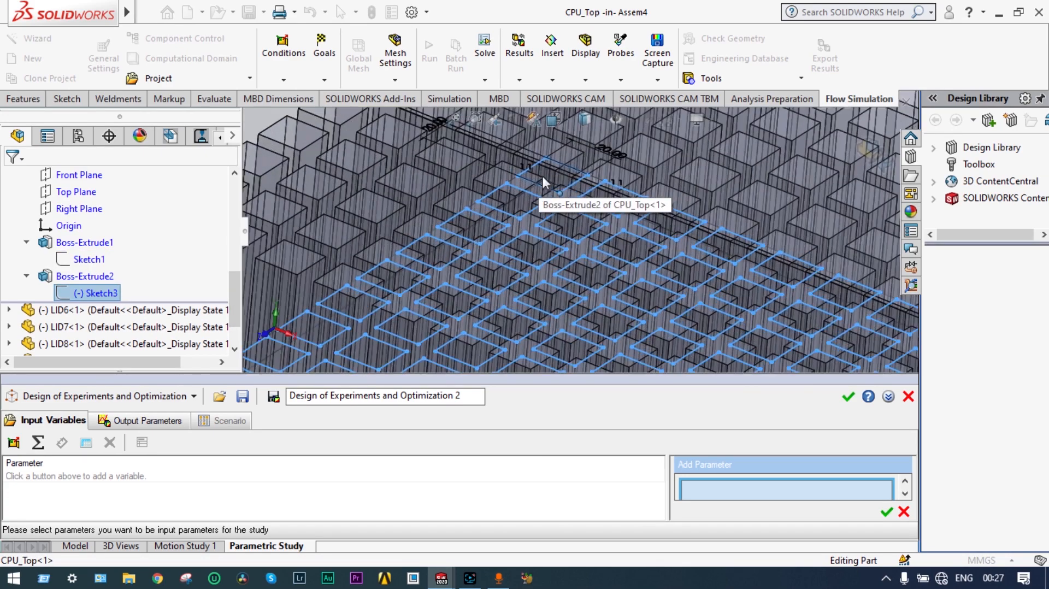
pyautogui.click(613, 156)
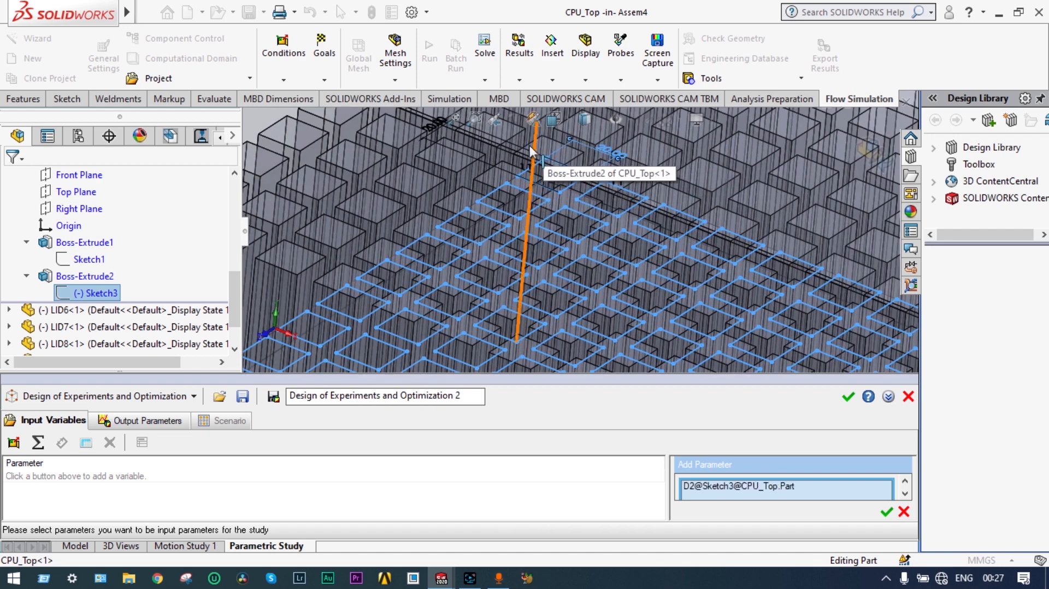
pyautogui.scroll(-1, 528, 145)
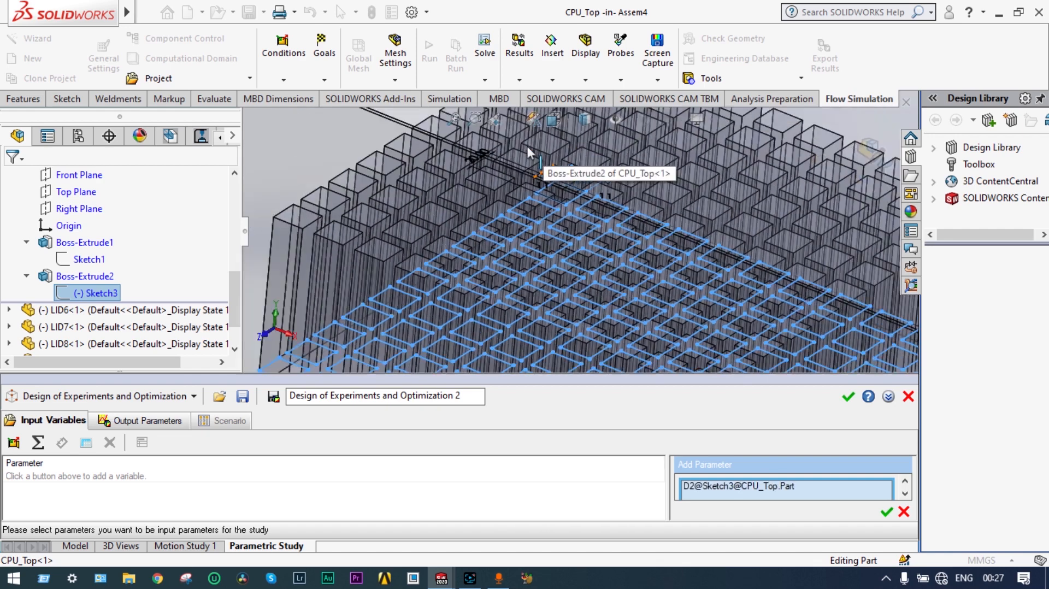
pyautogui.click(478, 162)
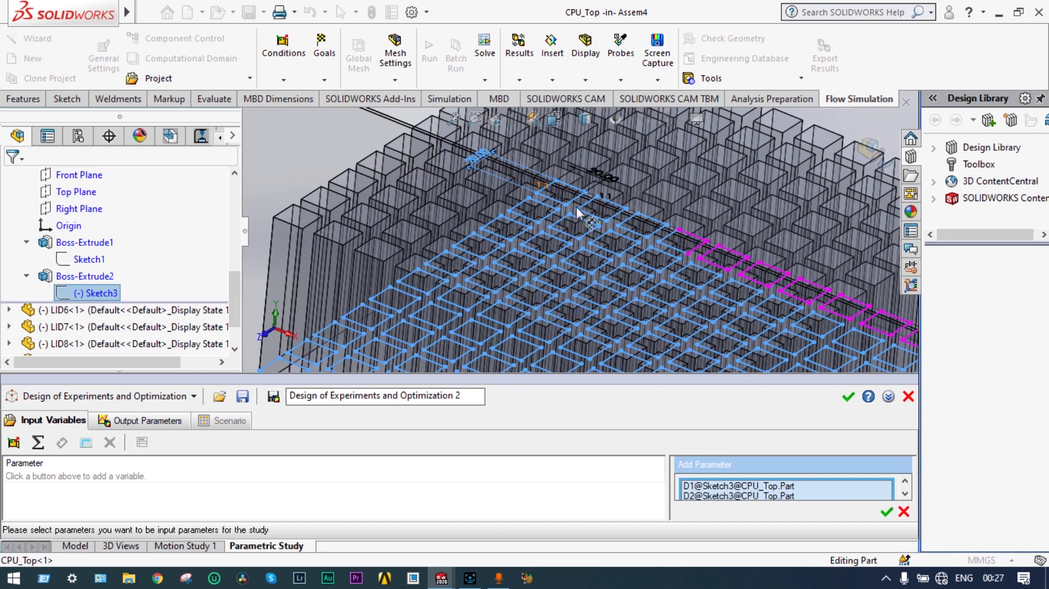
pyautogui.click(617, 234)
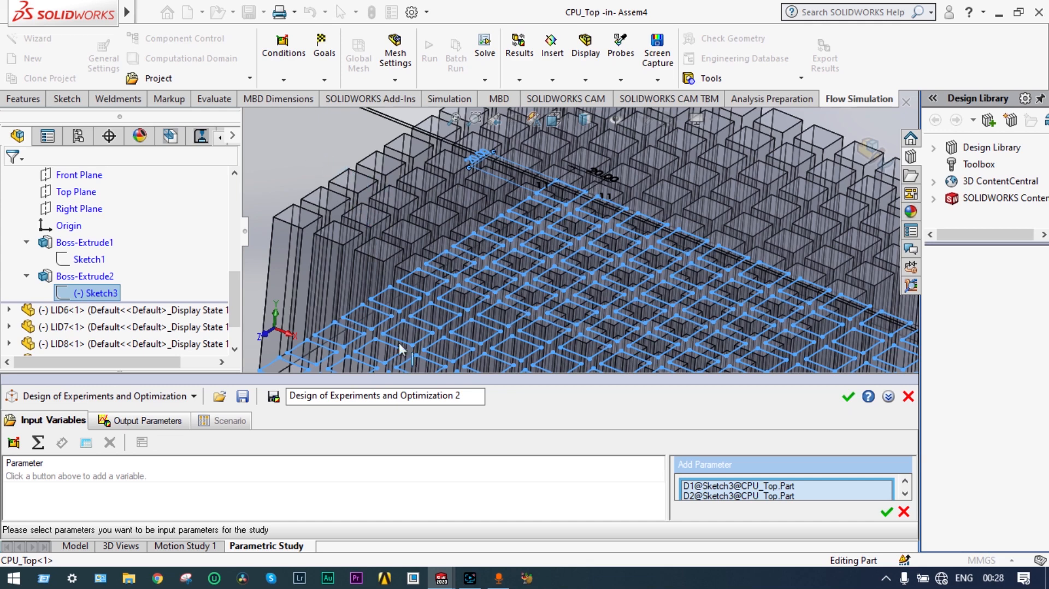
pyautogui.click(886, 512)
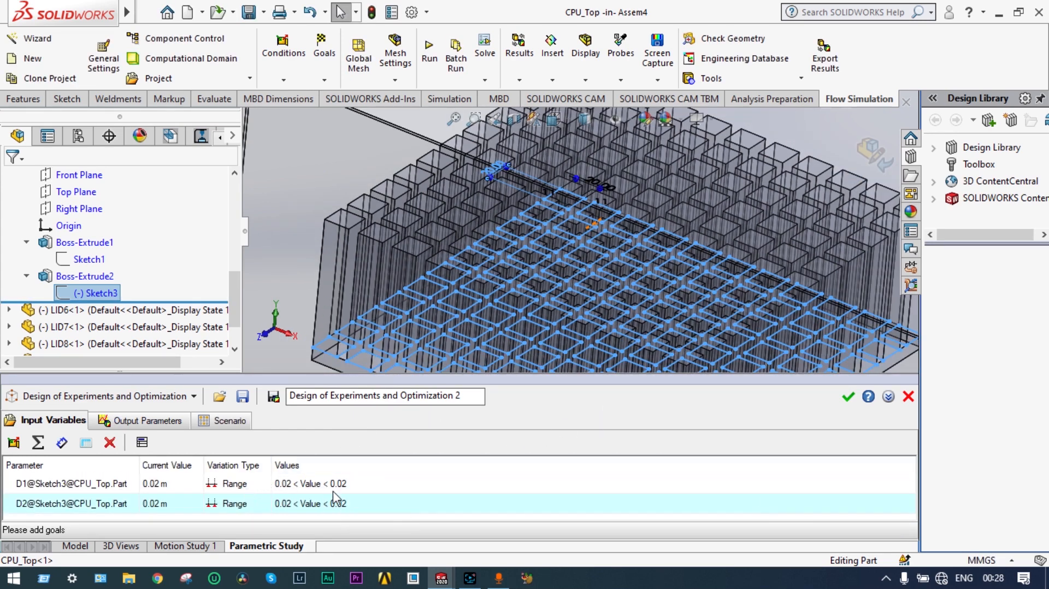
# Step: Set D1 to vary from 0.01 m to 0.02 m
pyautogui.click(294, 486)
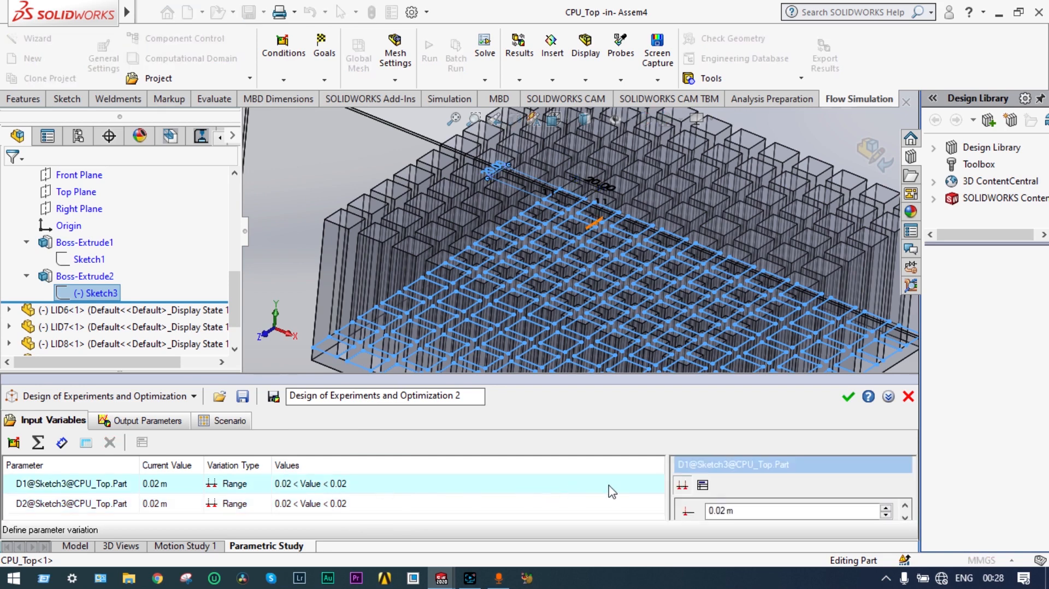
pyautogui.moveTo(801, 375); pyautogui.dragTo(803, 297)
pyautogui.click(725, 432)
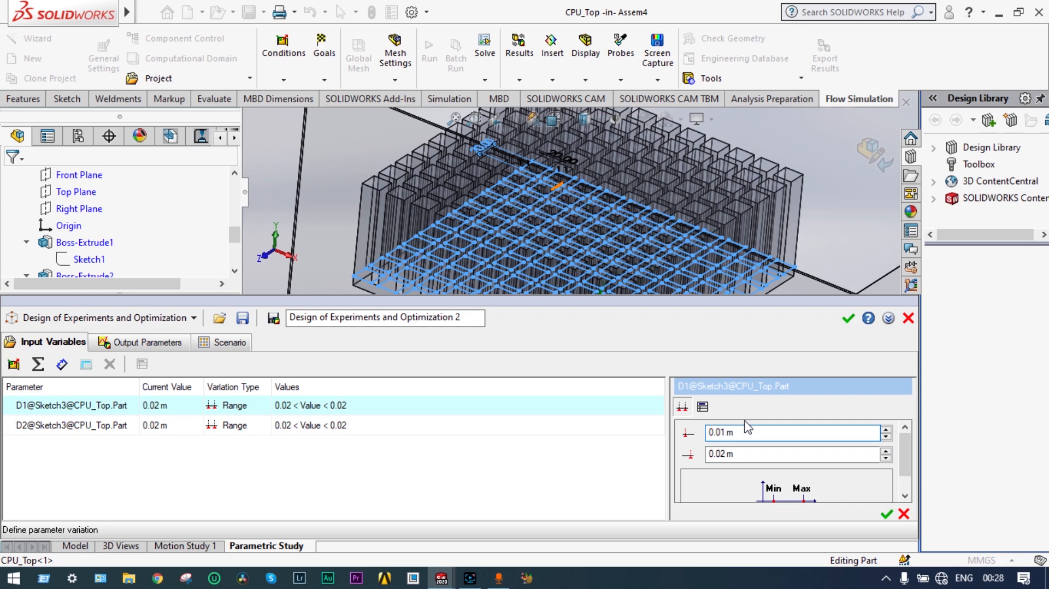
pyautogui.click(886, 514)
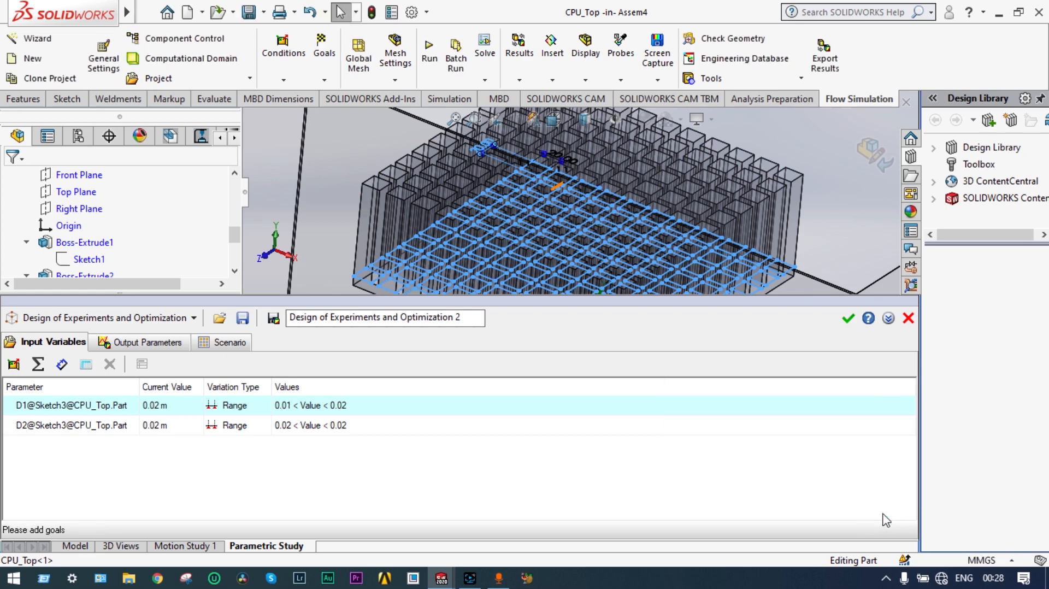
# Step: Set D2 to vary from 0.01 m to 0.02 m
pyautogui.click(300, 433)
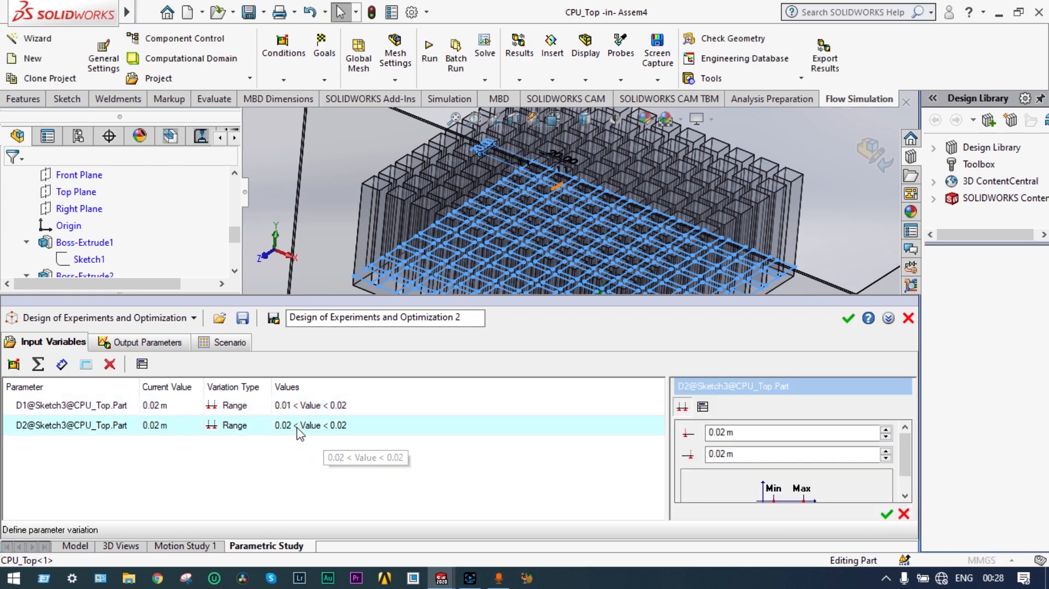
pyautogui.click(725, 432)
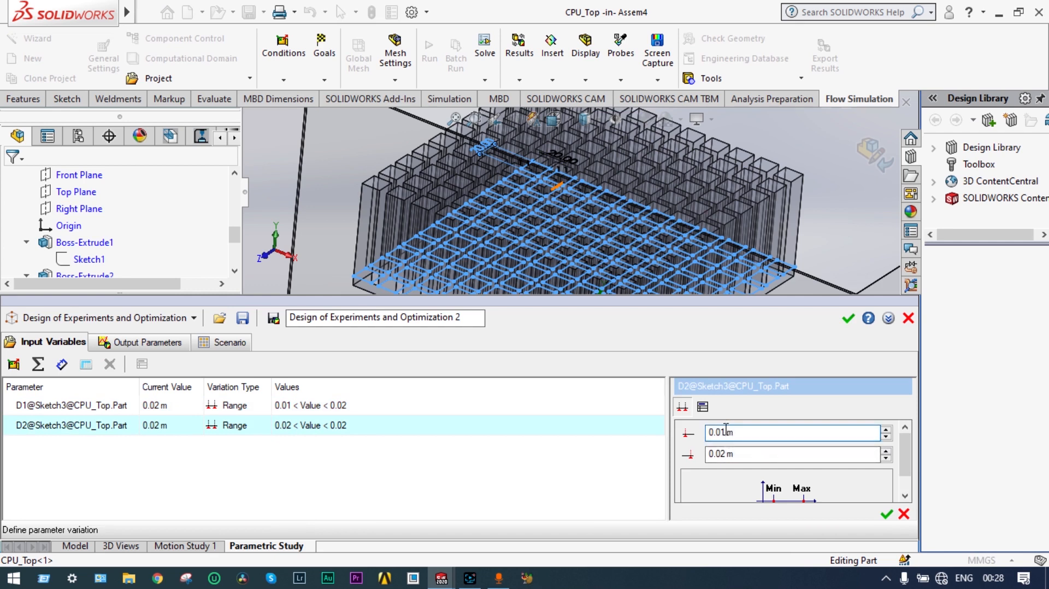
pyautogui.click(886, 515)
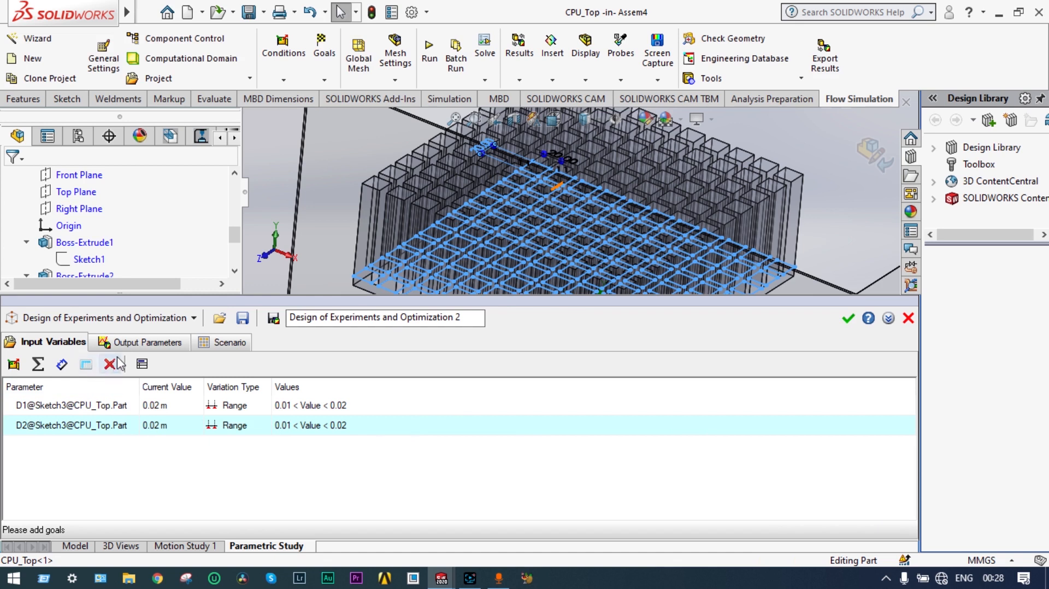
pyautogui.click(130, 345)
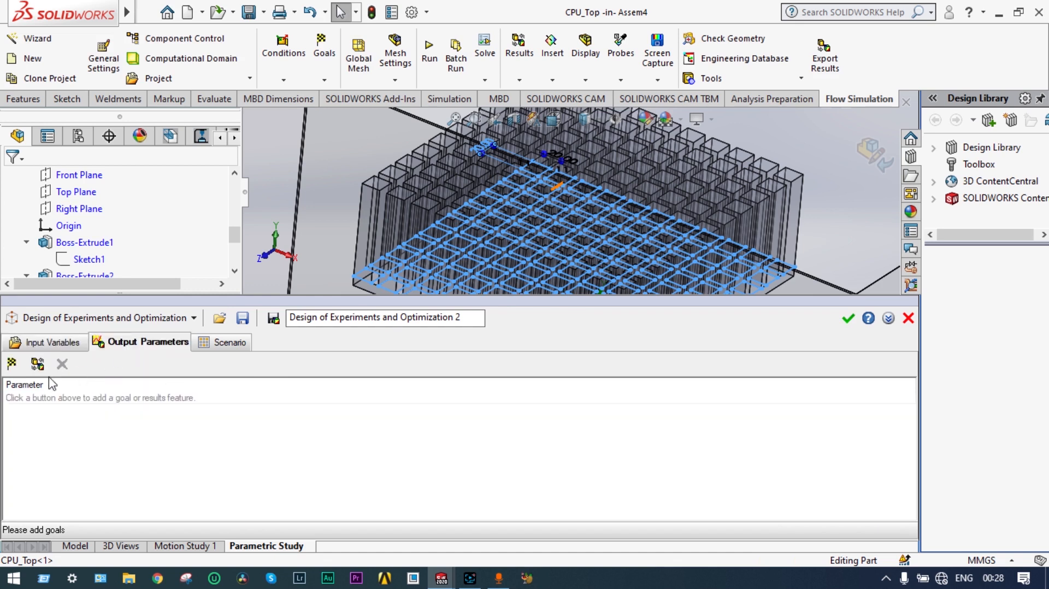
# Step: Add GG Average Temperature (Fluid) 1 as the study's output parameter
pyautogui.click(12, 366)
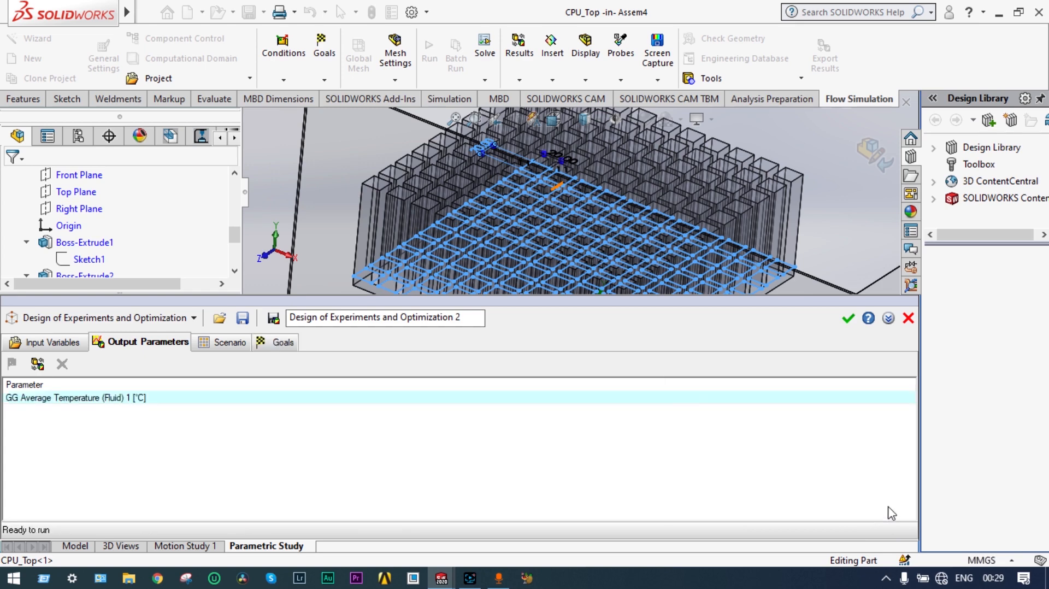
pyautogui.click(886, 510)
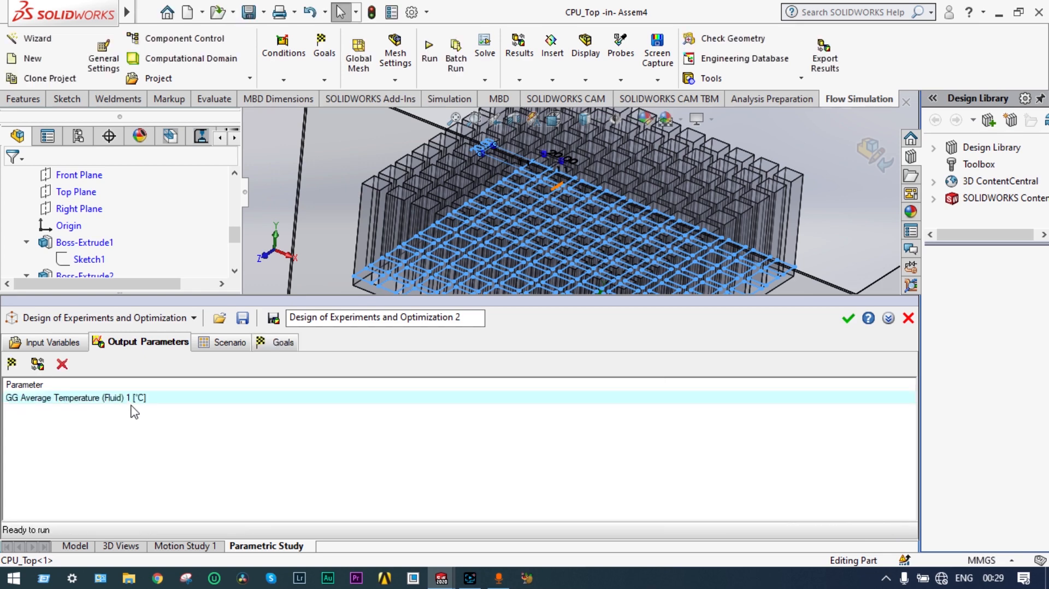
pyautogui.click(225, 345)
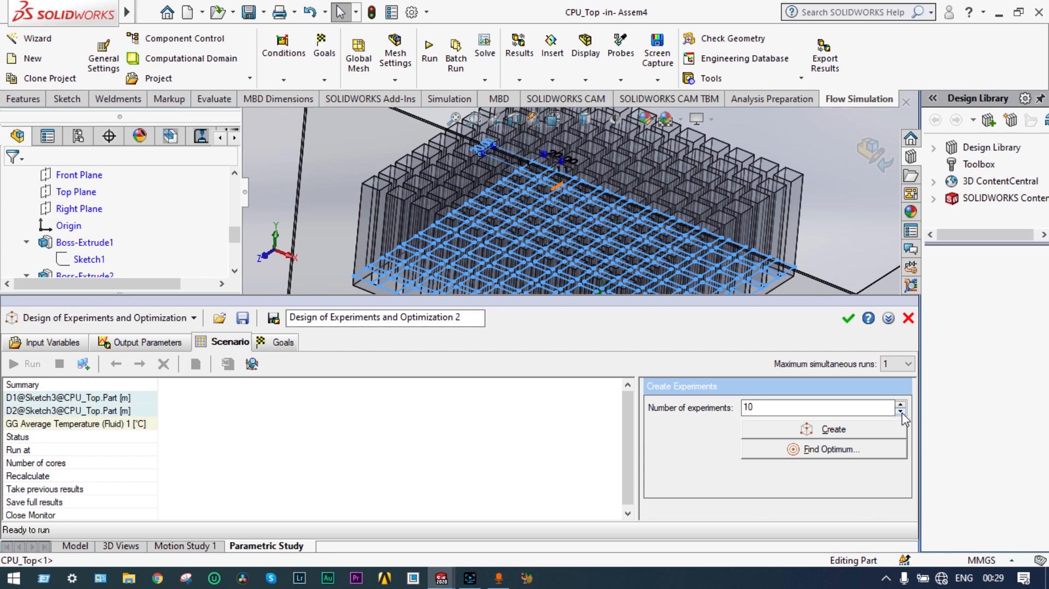
# Step: Create 5 experiments with varied D1 and D2 values and run them
pyautogui.click(777, 414)
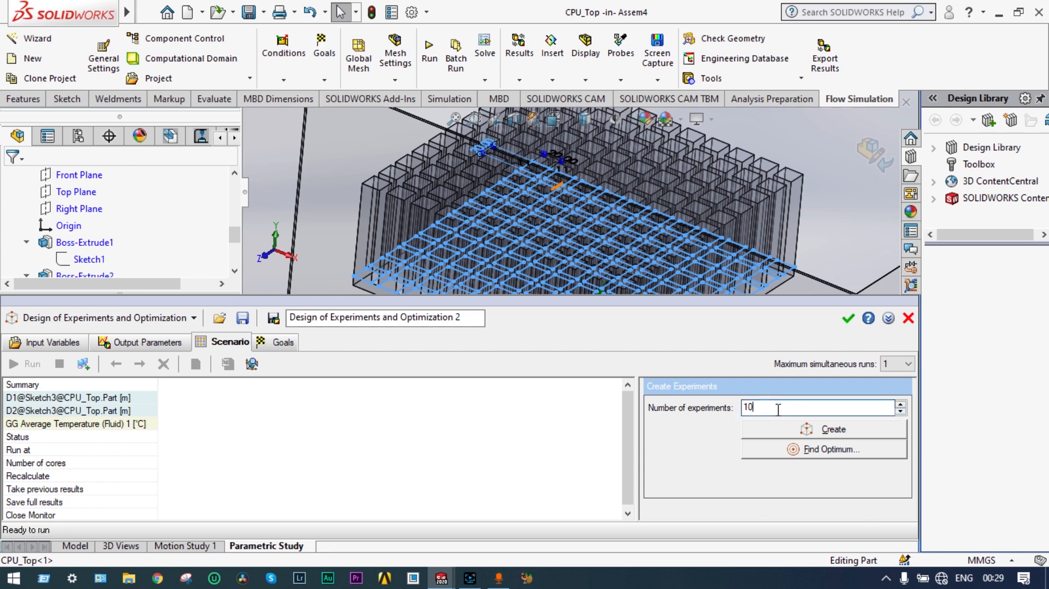
pyautogui.press('BackSpace')
pyautogui.press('BackSpace')
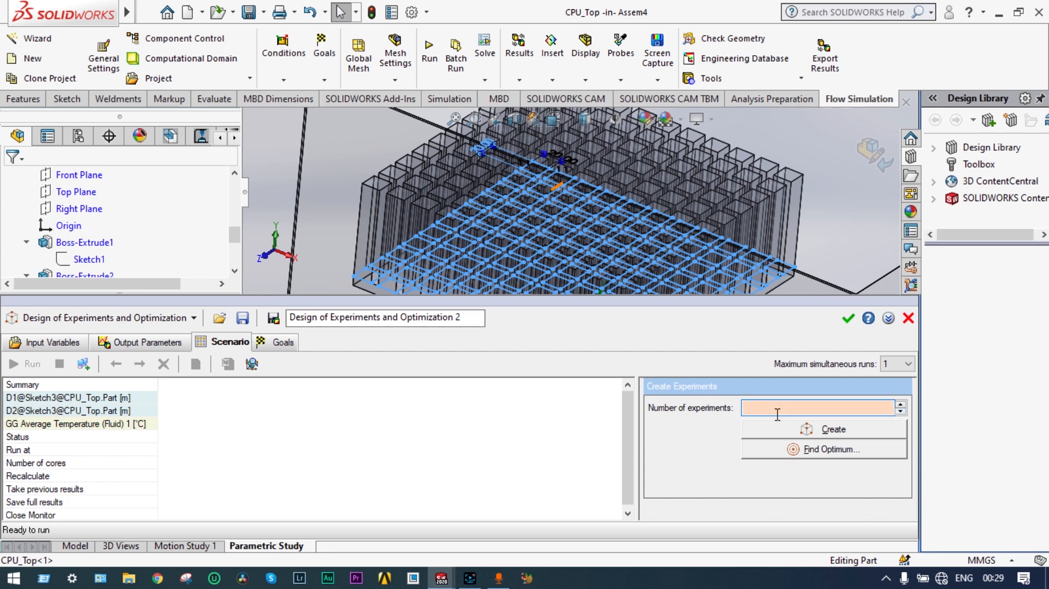
pyautogui.write('5')
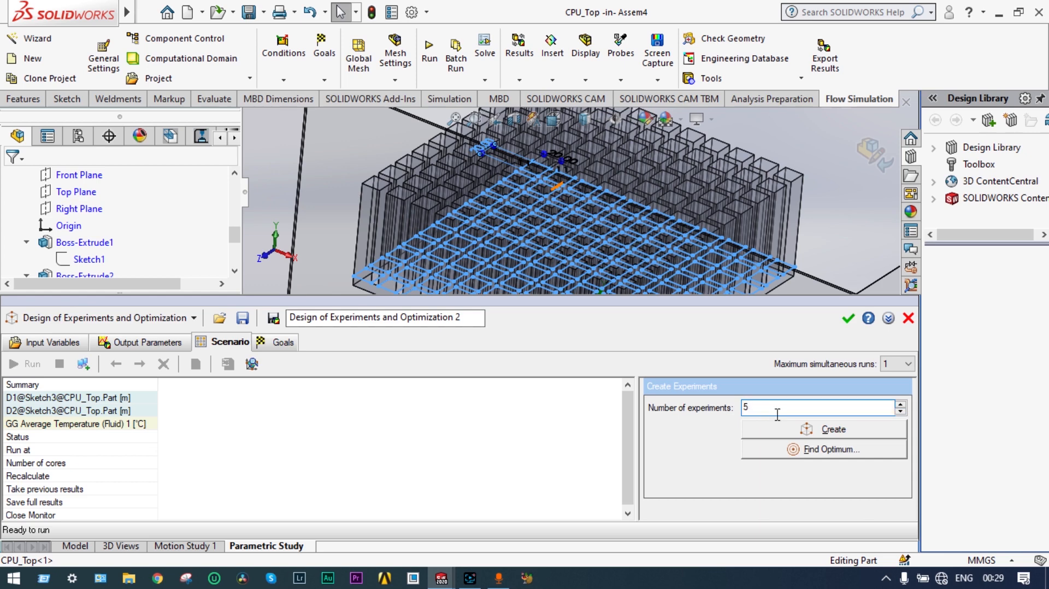
pyautogui.click(793, 433)
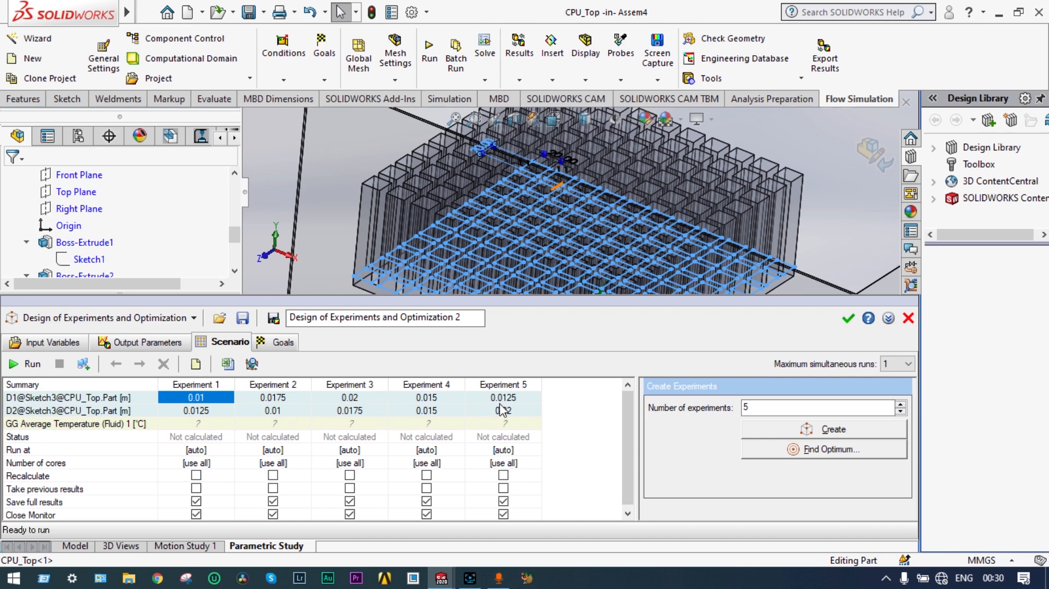
pyautogui.click(16, 365)
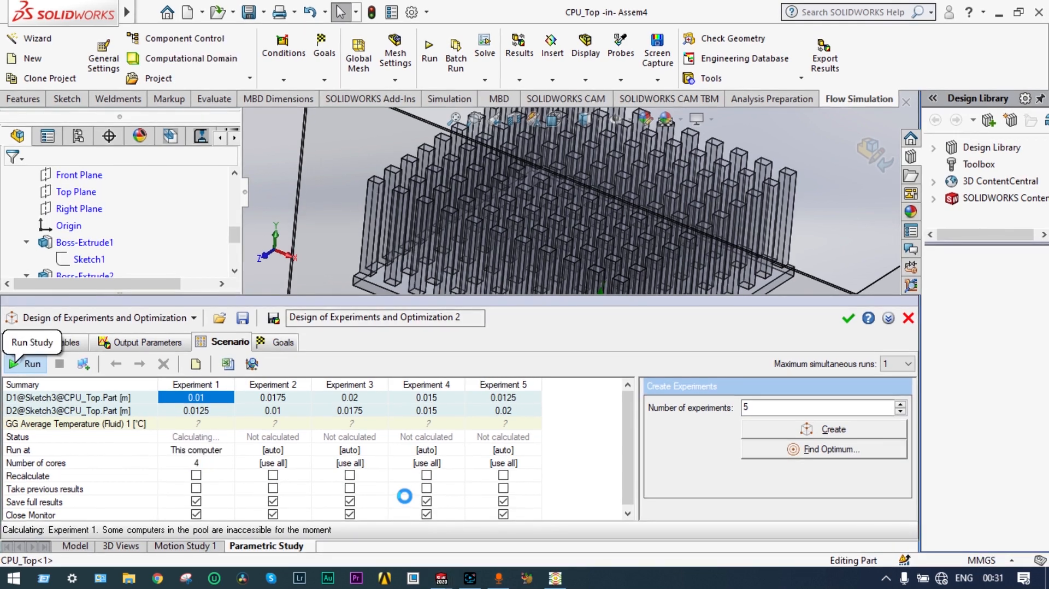
# Step: Bring the Experiment 1 Mesh Generation window to the front
pyautogui.click(593, 437)
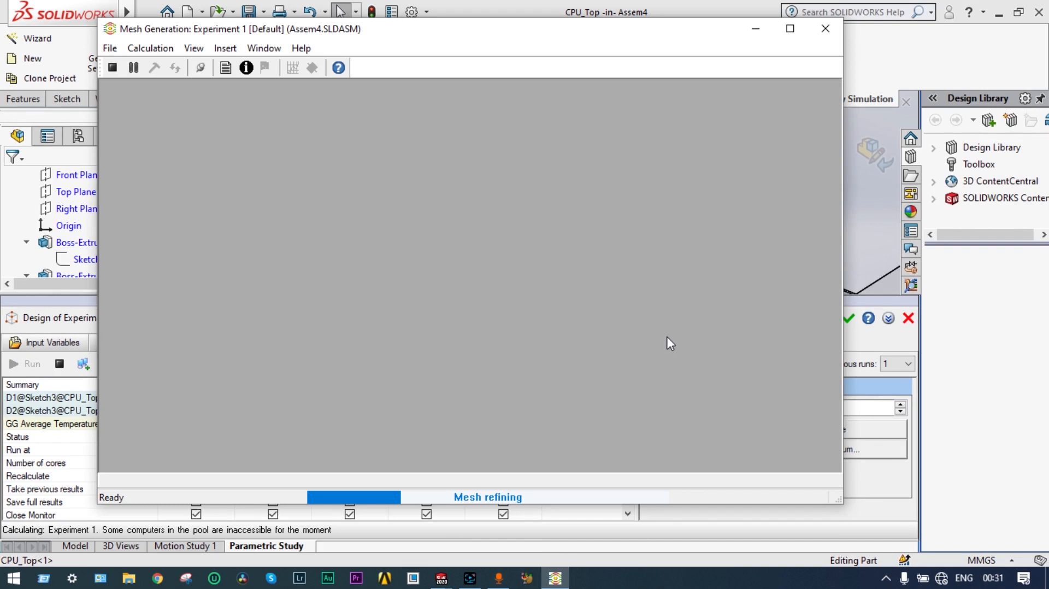
# Step: Minimize the Mesh Generation window and let all five experiments finish calculating
pyautogui.click(754, 34)
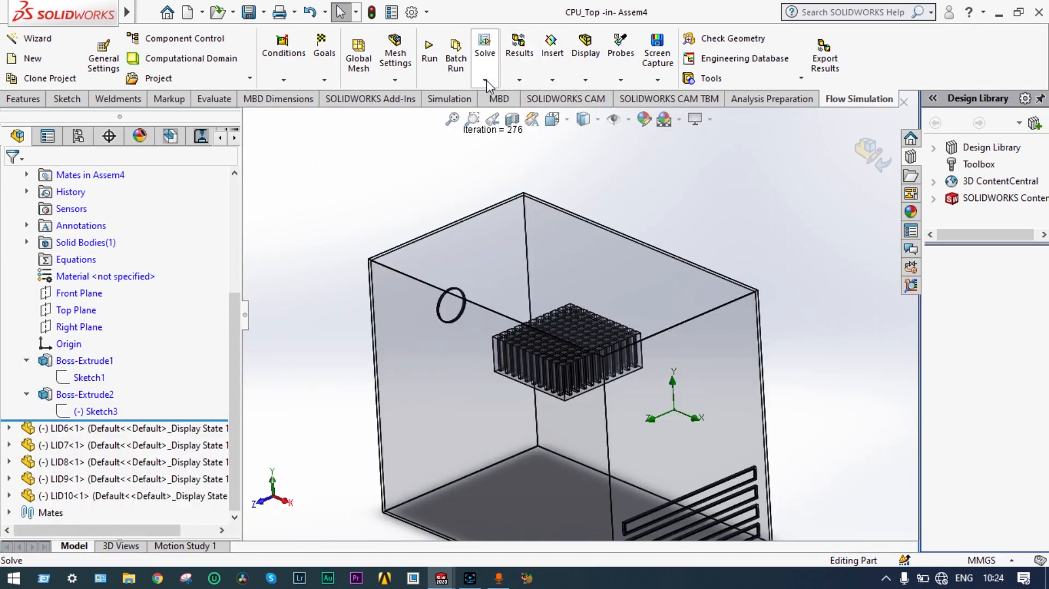
pyautogui.click(485, 81)
# Step: Create a new parametric study and switch its type to Goal Optimization
pyautogui.click(504, 117)
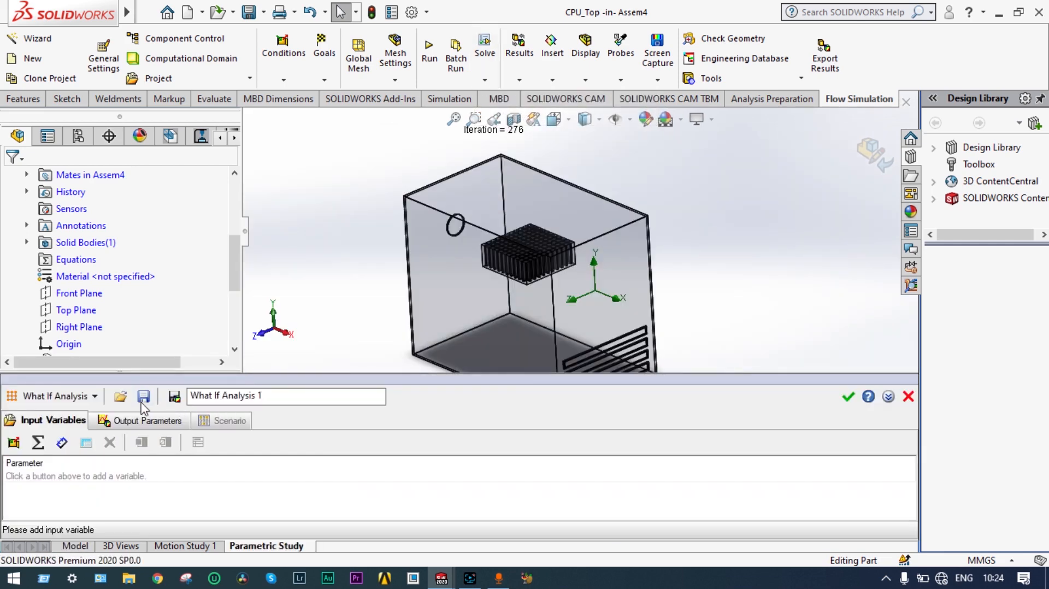
pyautogui.click(95, 396)
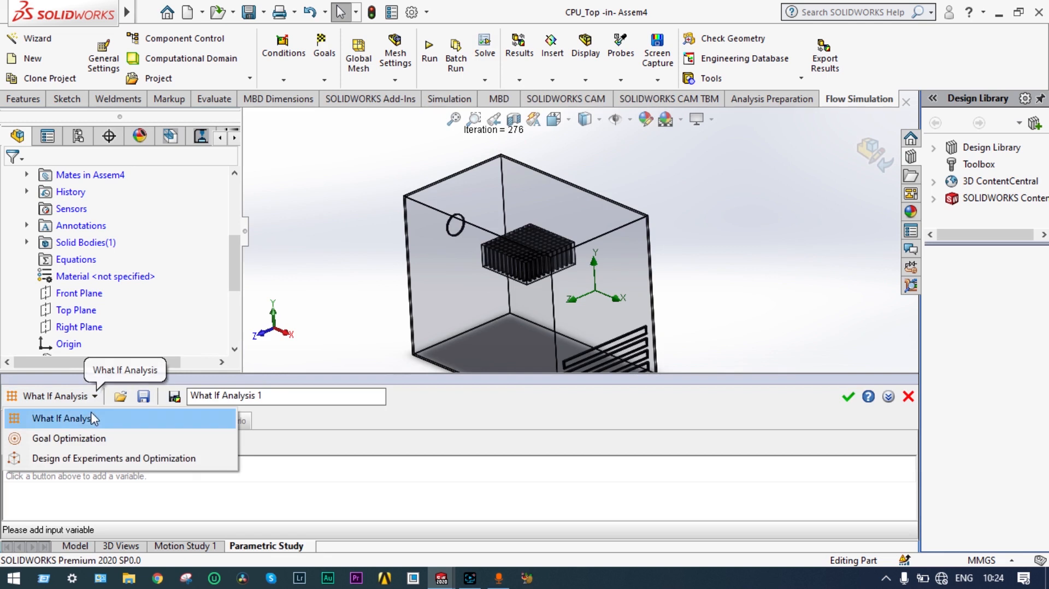
pyautogui.click(90, 440)
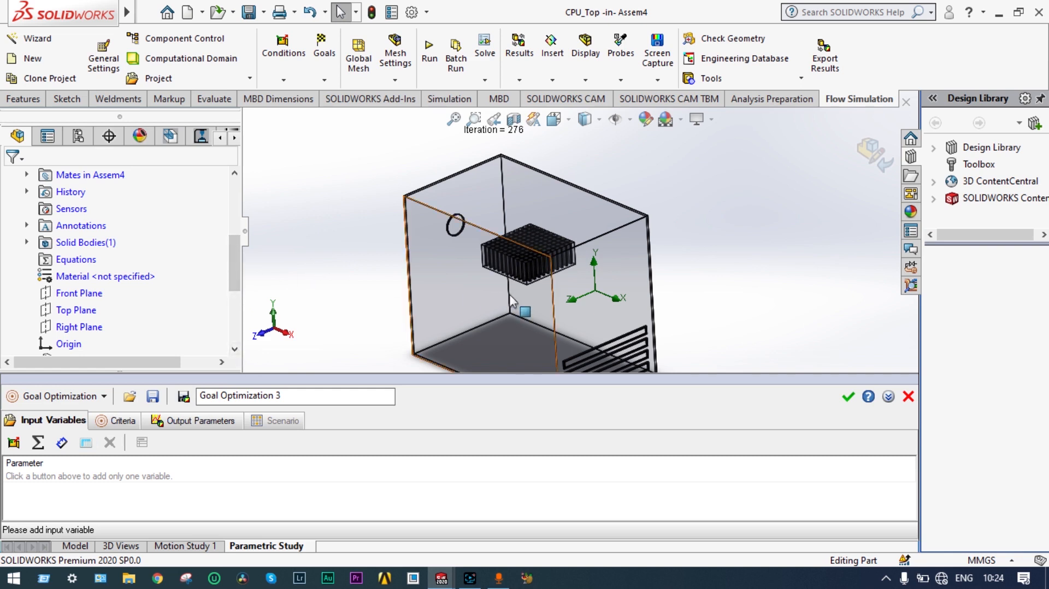
pyautogui.moveTo(702, 263)
pyautogui.mouseDown(button='middle')
pyautogui.moveTo(702, 281)
pyautogui.moveTo(702, 253)
pyautogui.mouseUp(button='middle')
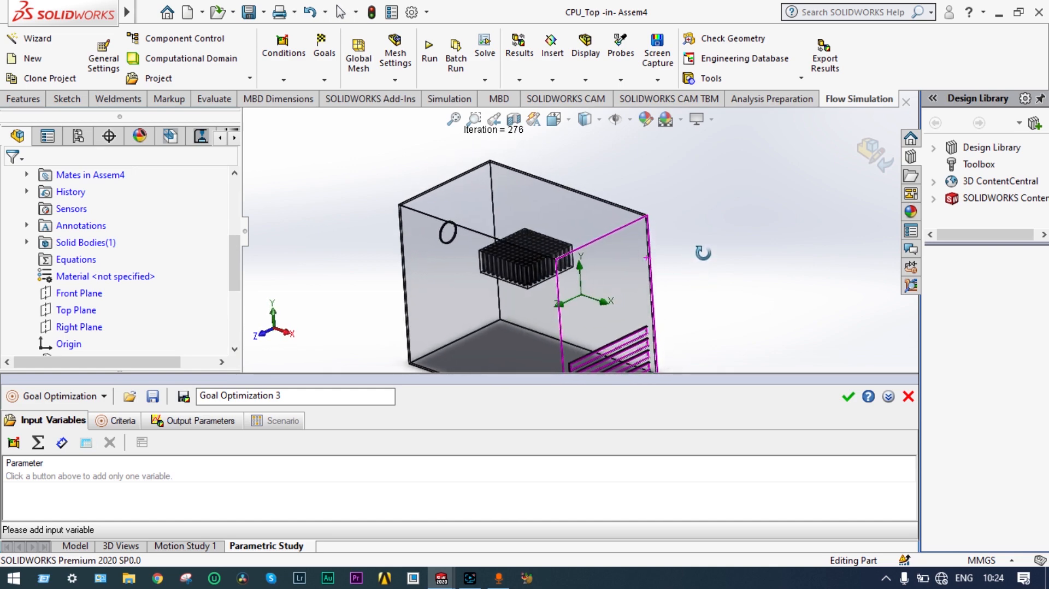
pyautogui.scroll(-5, 515, 271)
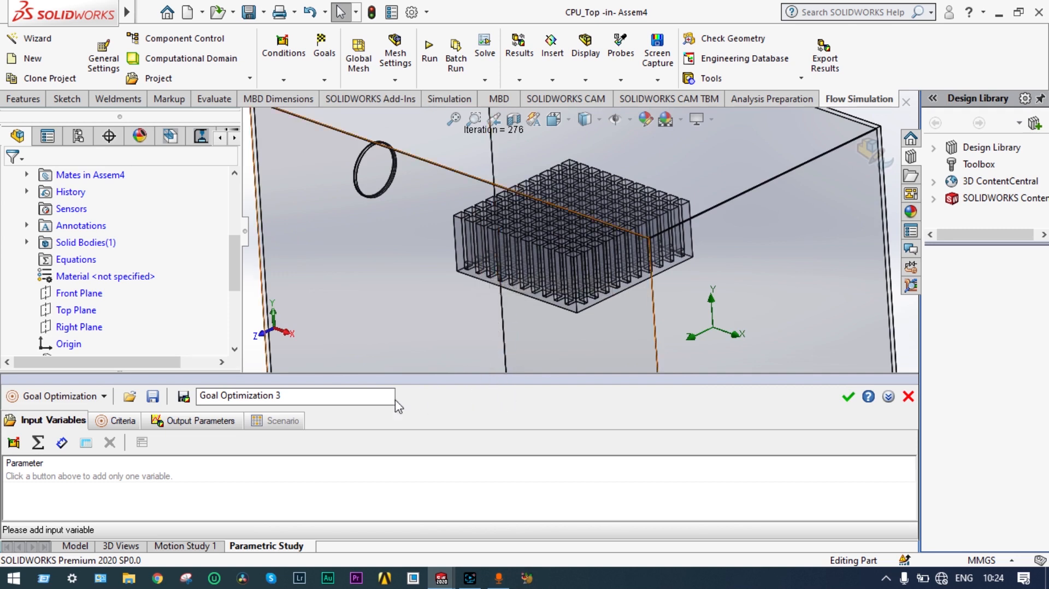
# Step: Add the D2 dimension of the heat-sink fin sketch Sketch3 as an input variable
pyautogui.click(62, 442)
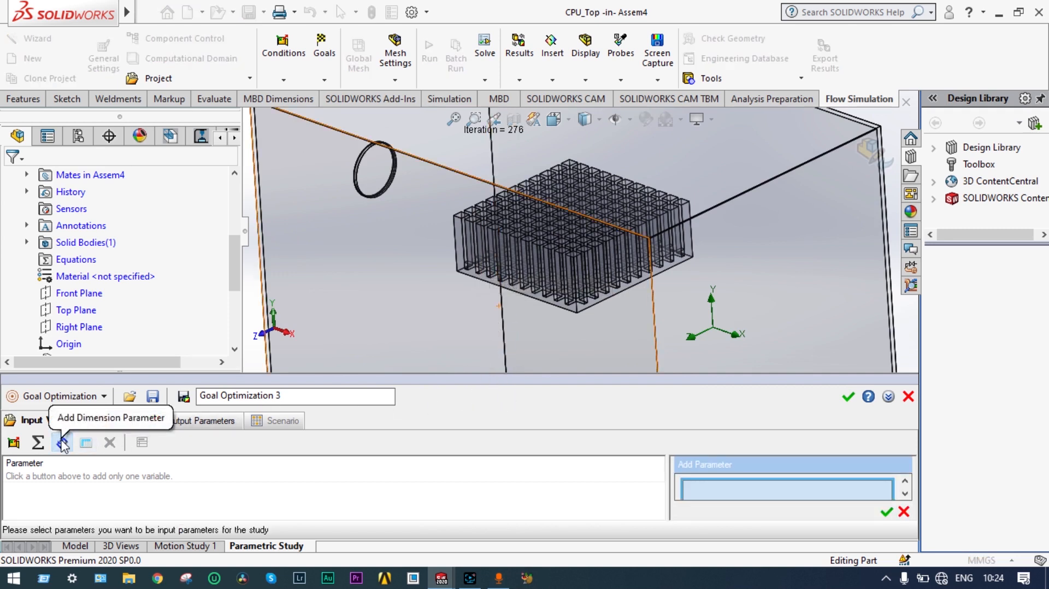
pyautogui.scroll(-4, 486, 244)
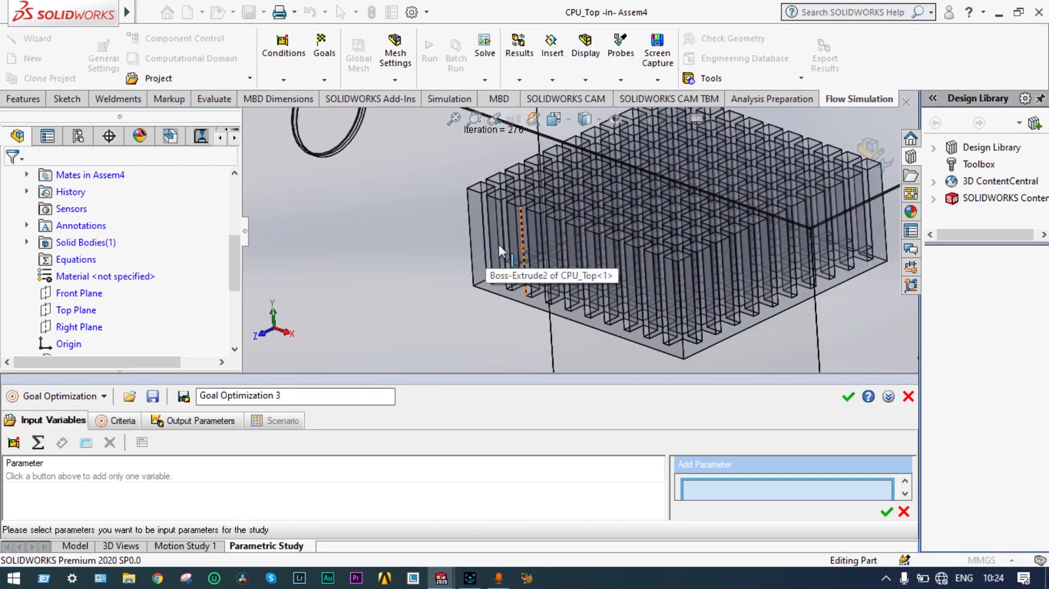
pyautogui.scroll(-2, 518, 269)
pyautogui.scroll(-2, 518, 269)
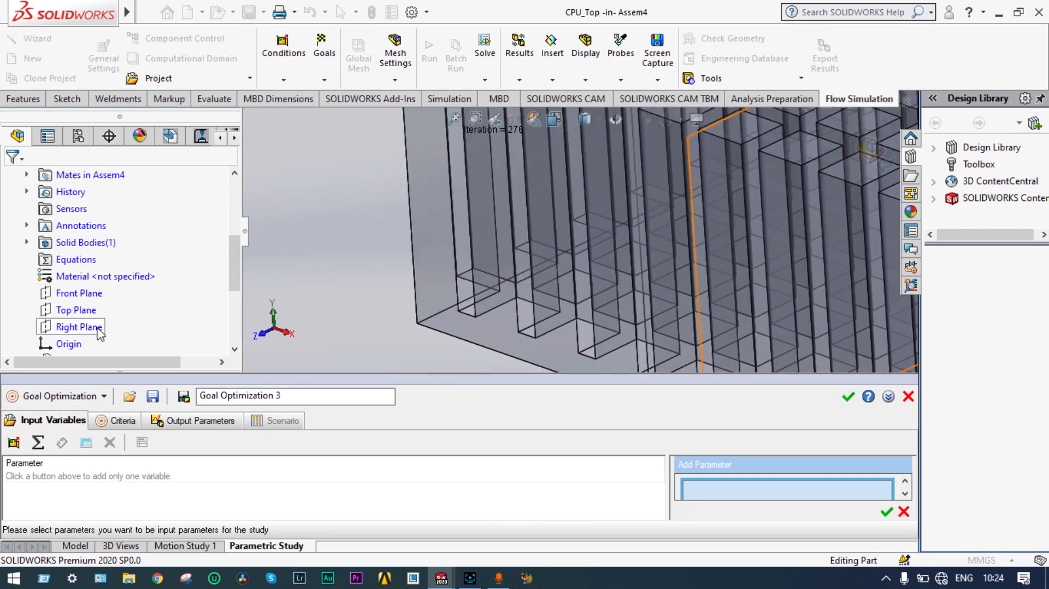
pyautogui.click(234, 349)
pyautogui.click(234, 349)
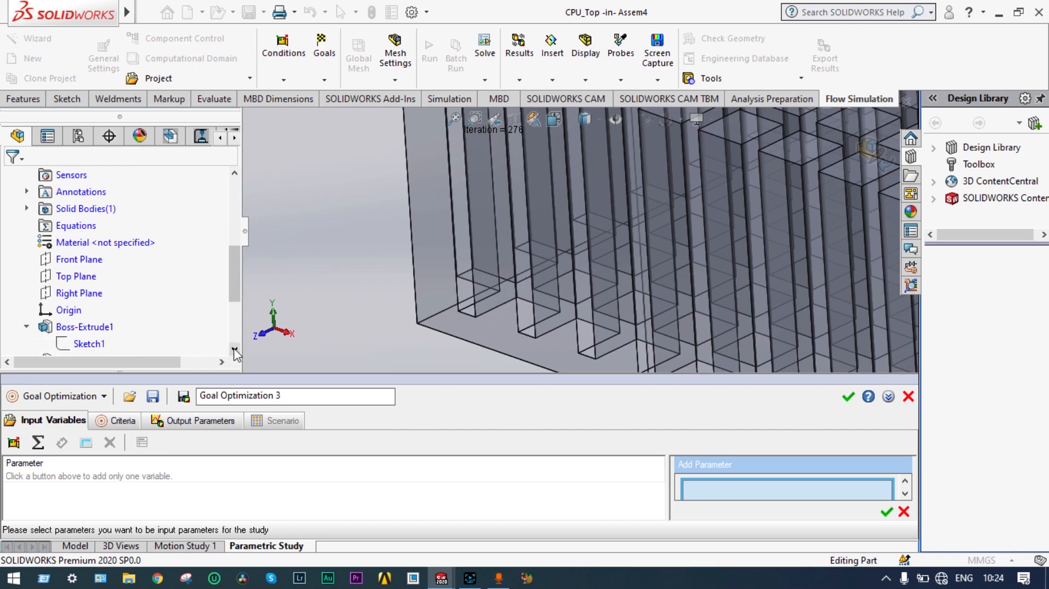
pyautogui.click(235, 349)
pyautogui.click(235, 349)
pyautogui.click(234, 349)
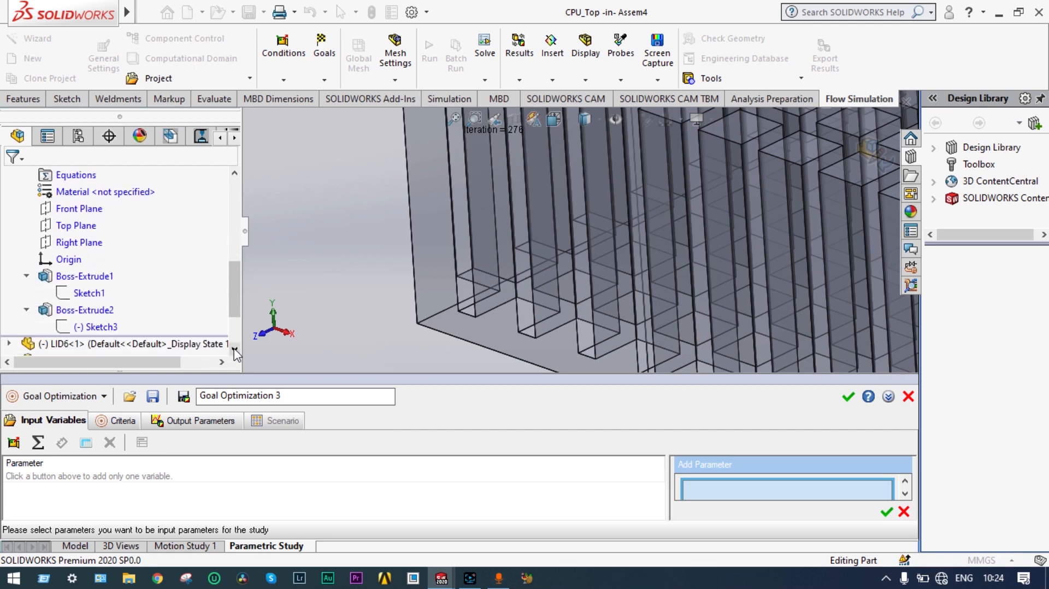
pyautogui.click(111, 328)
pyautogui.scroll(7, 709, 187)
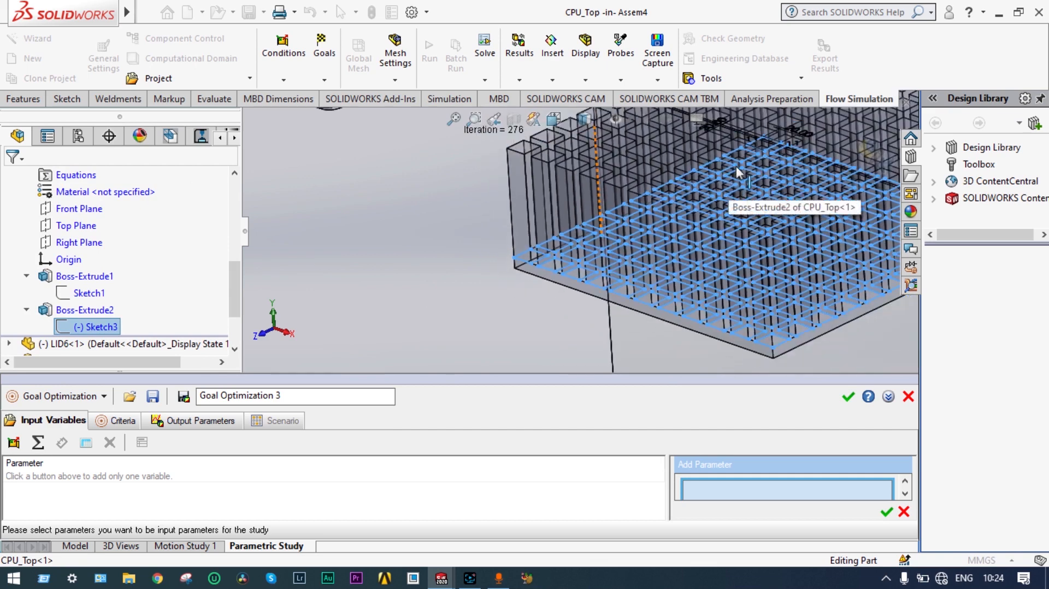
pyautogui.scroll(-6, 709, 179)
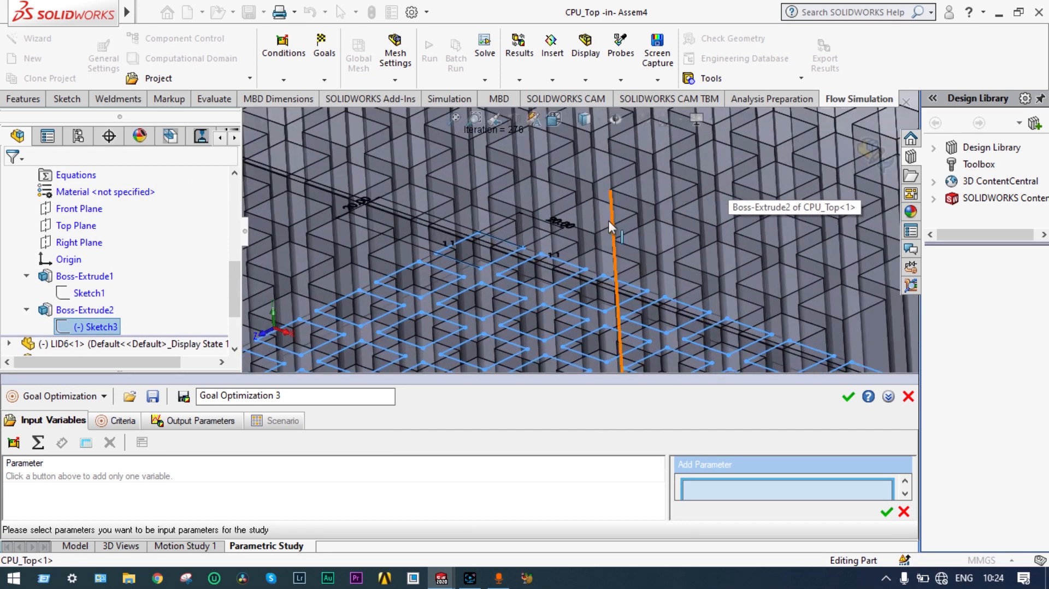
pyautogui.click(562, 224)
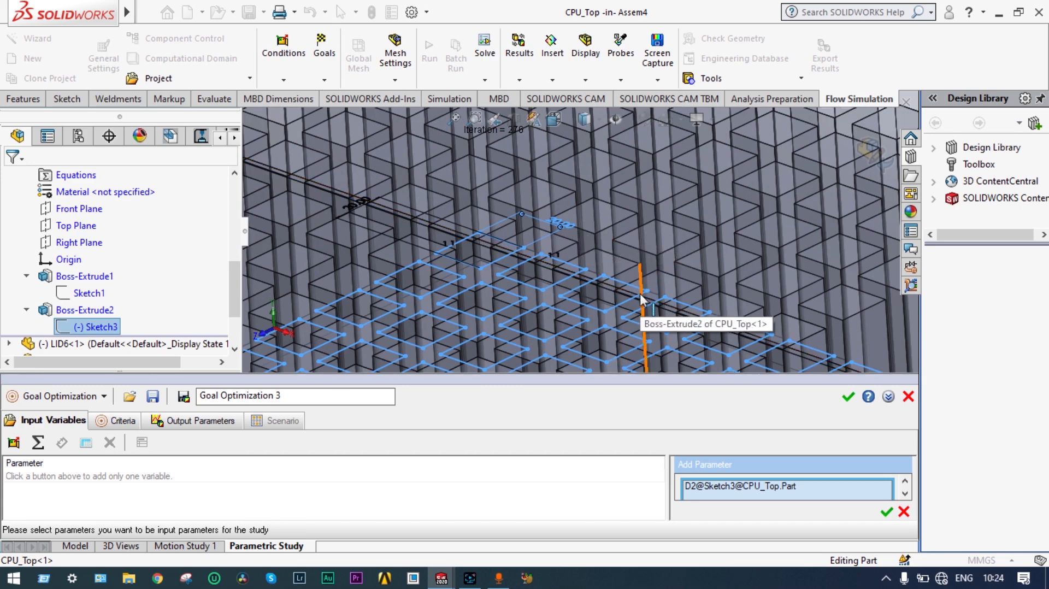
pyautogui.click(886, 514)
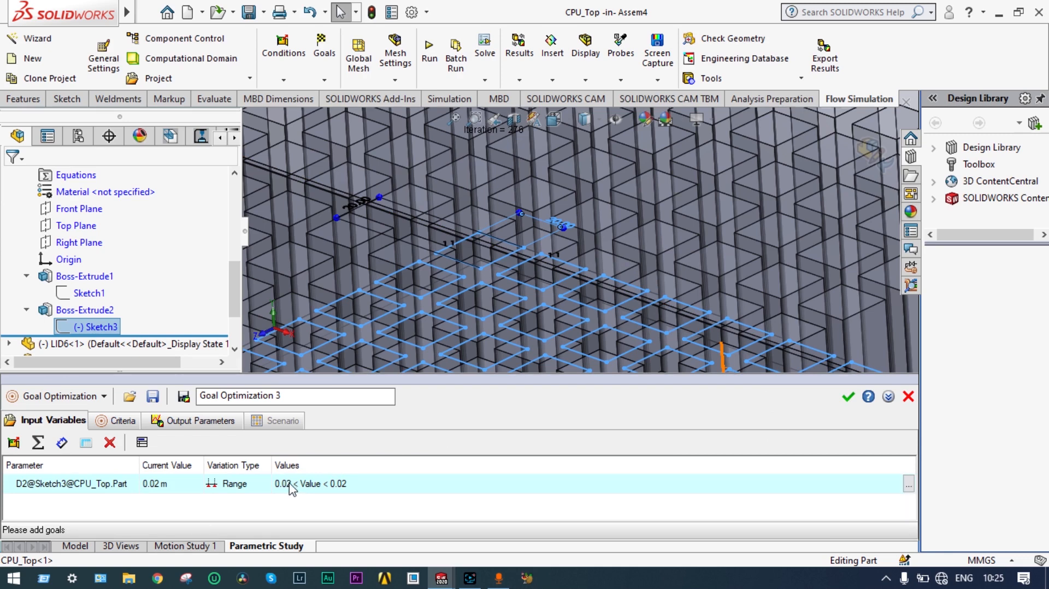
# Step: Set the D2 variable range from 0.01 m to 0.03 m
pyautogui.click(906, 483)
pyautogui.click(730, 510)
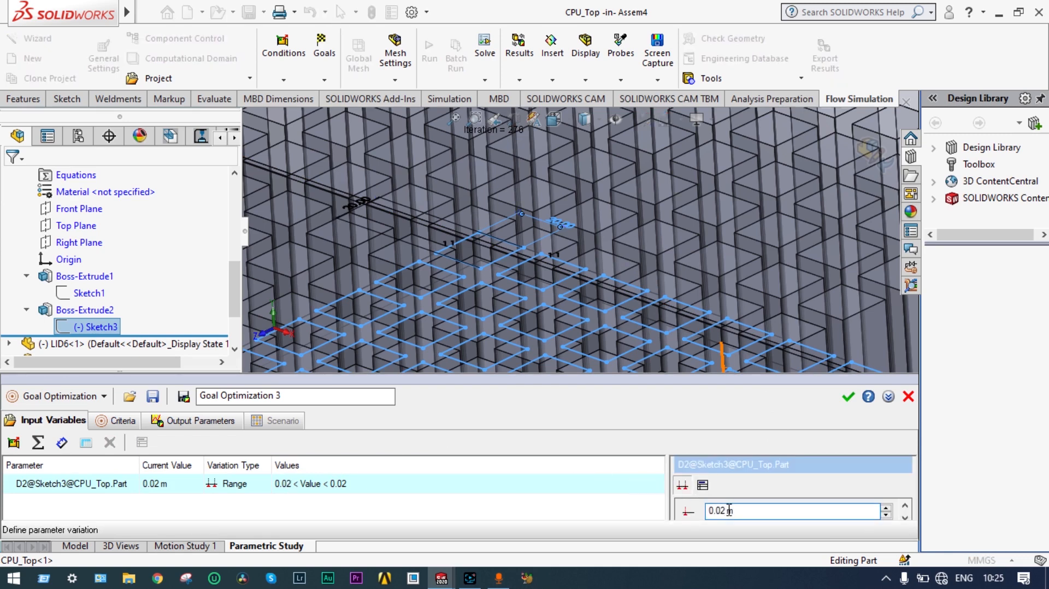
pyautogui.click(730, 510)
pyautogui.press('BackSpace')
pyautogui.write('1')
pyautogui.click(730, 462)
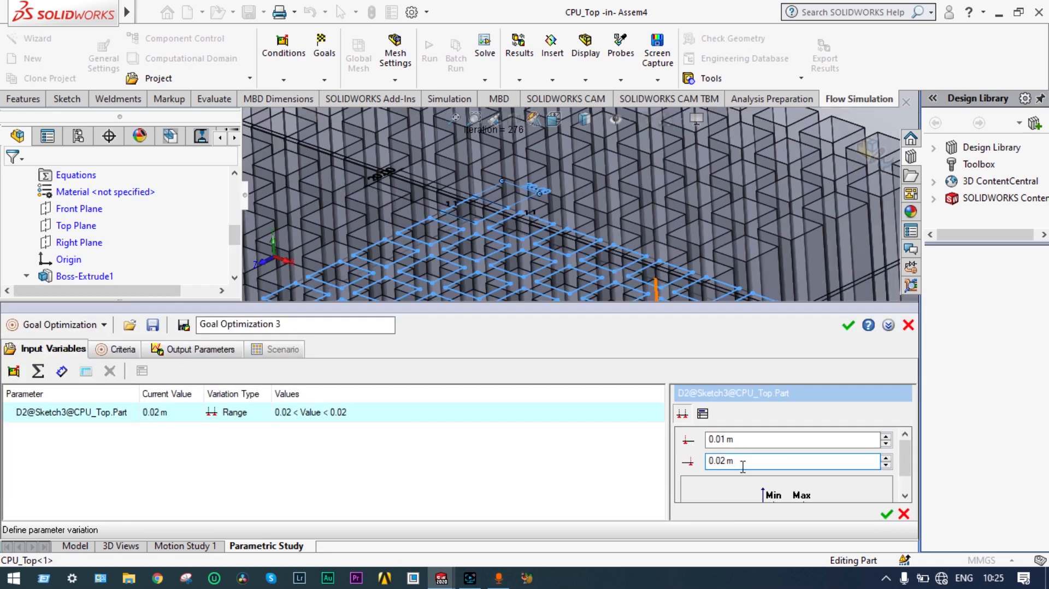
pyautogui.press('BackSpace')
pyautogui.write('3')
pyautogui.click(886, 514)
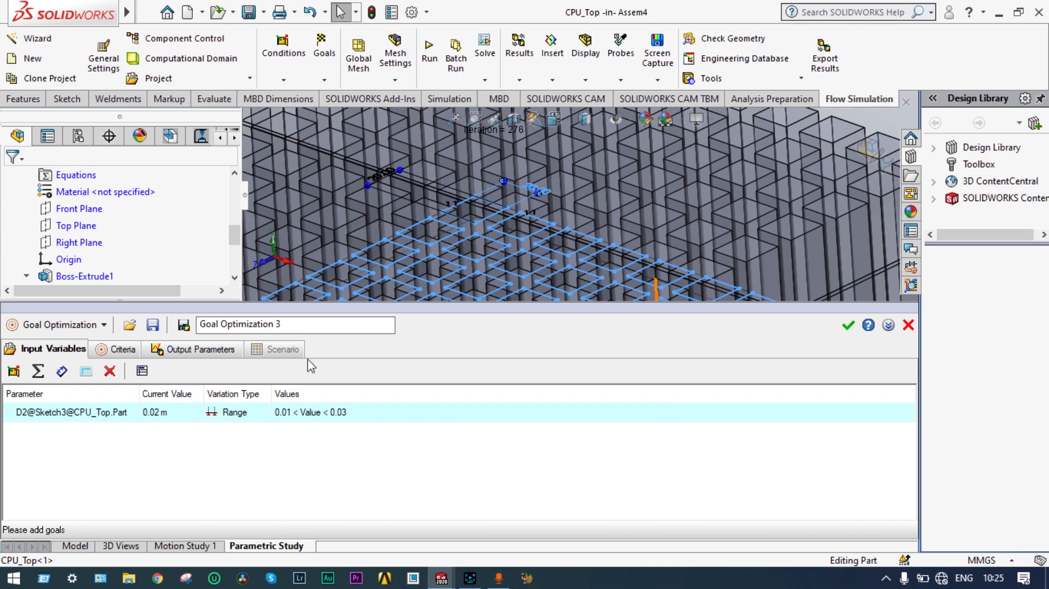
# Step: Add GG Average Temperature (Fluid) 1 as the criterion with a 22.5 °C target, and show the Scenario page
pyautogui.click(111, 353)
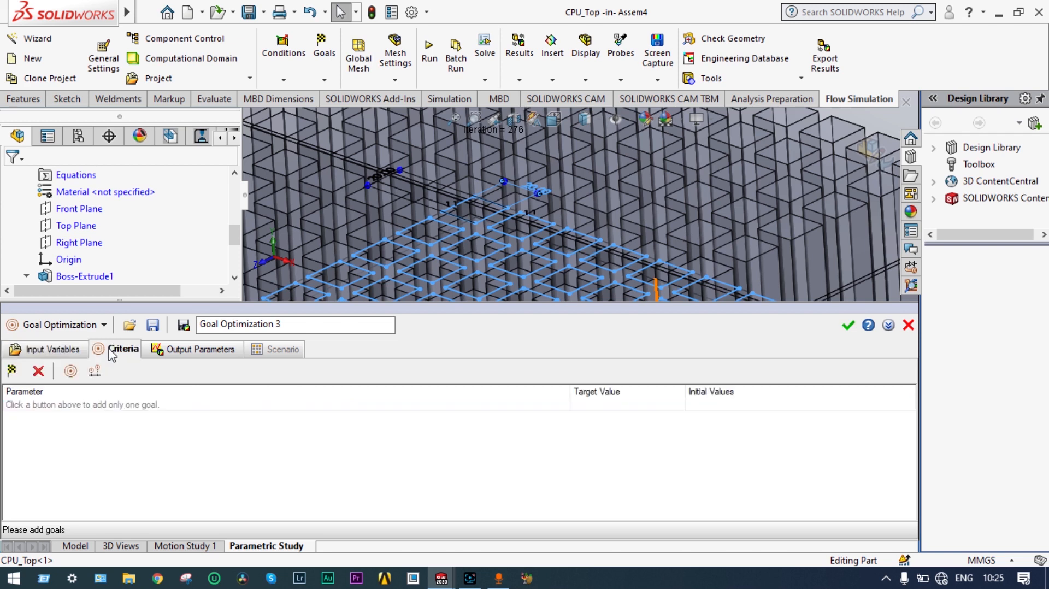
pyautogui.click(12, 371)
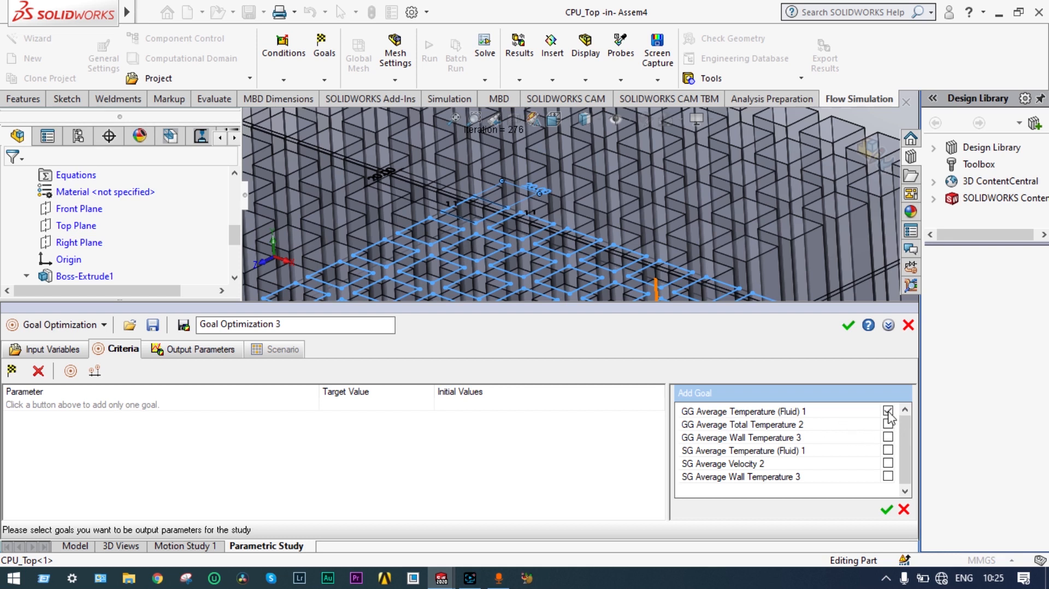
pyautogui.click(886, 509)
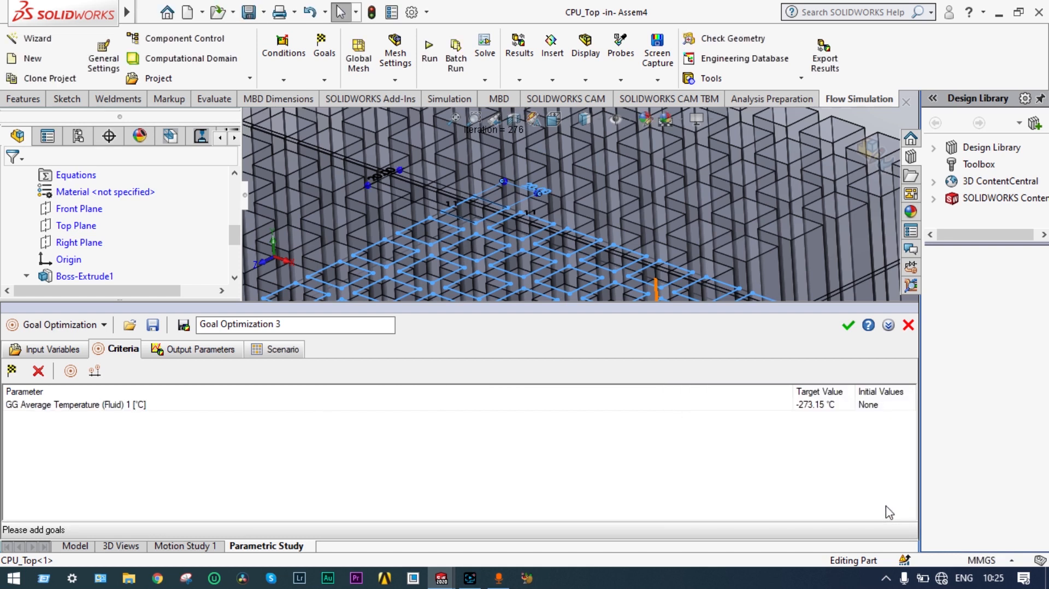
pyautogui.click(818, 407)
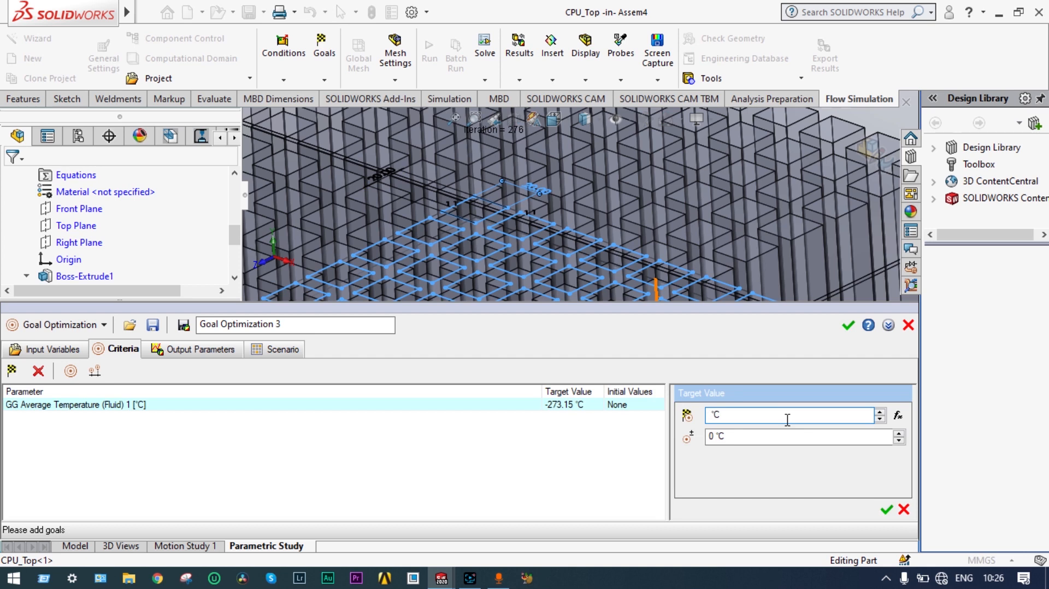
pyautogui.write('22.5')
pyautogui.click(714, 437)
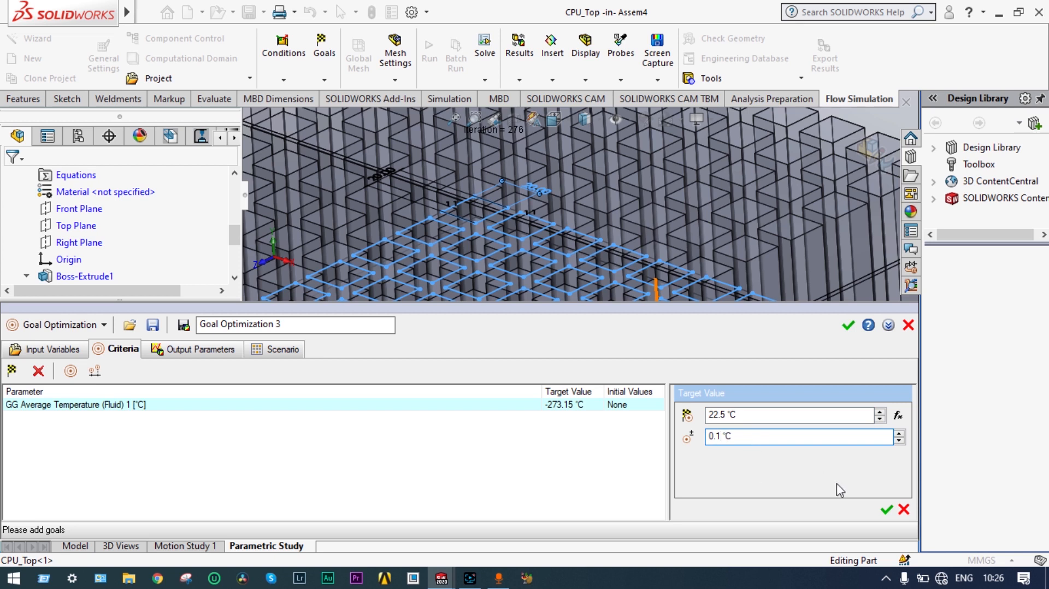
pyautogui.click(886, 511)
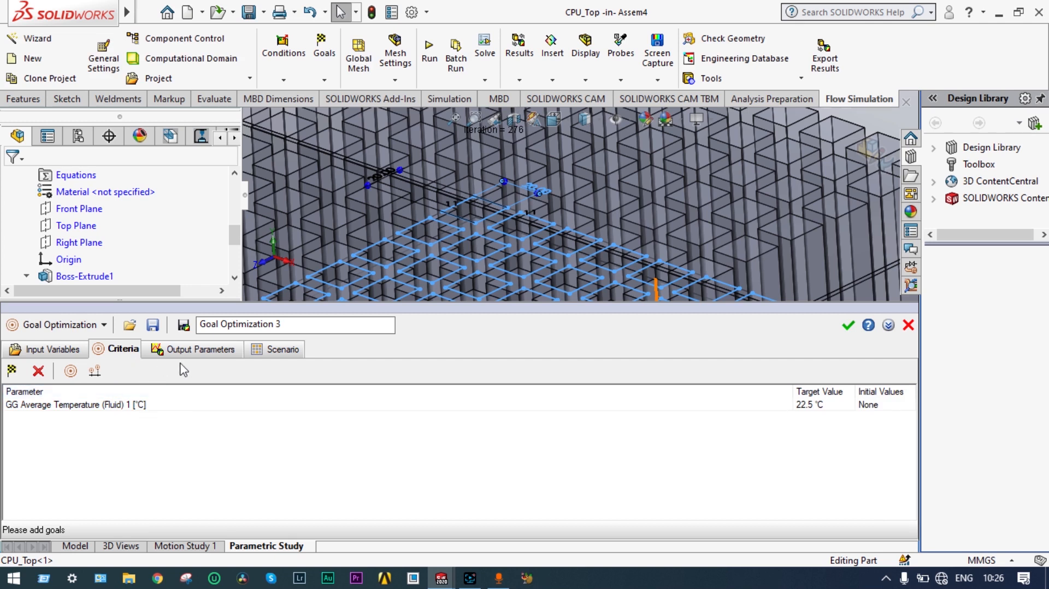
pyautogui.click(263, 358)
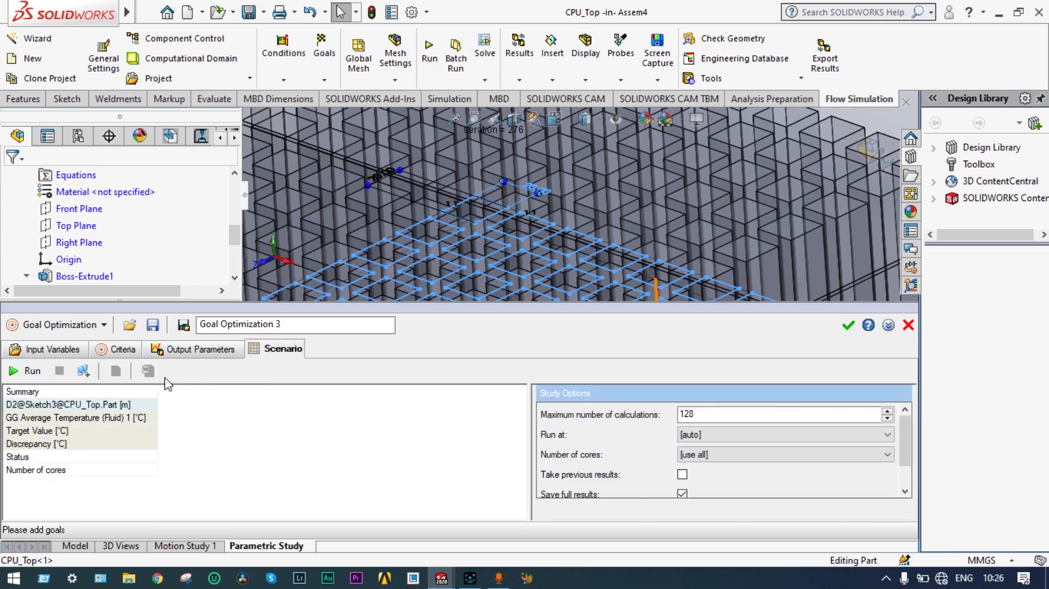
# Step: Run the optimization until it converges at D2 = 0.01 m giving 22.505 °C
pyautogui.click(31, 372)
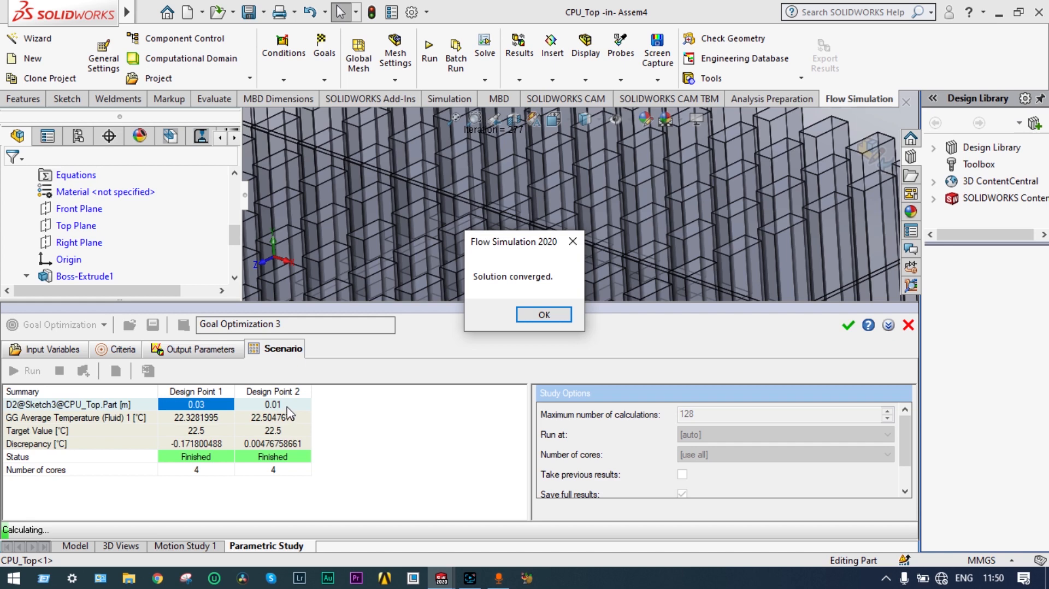
# Step: Dismiss the Solution converged message and turn the CPU enclosure to an isometric view
pyautogui.click(543, 314)
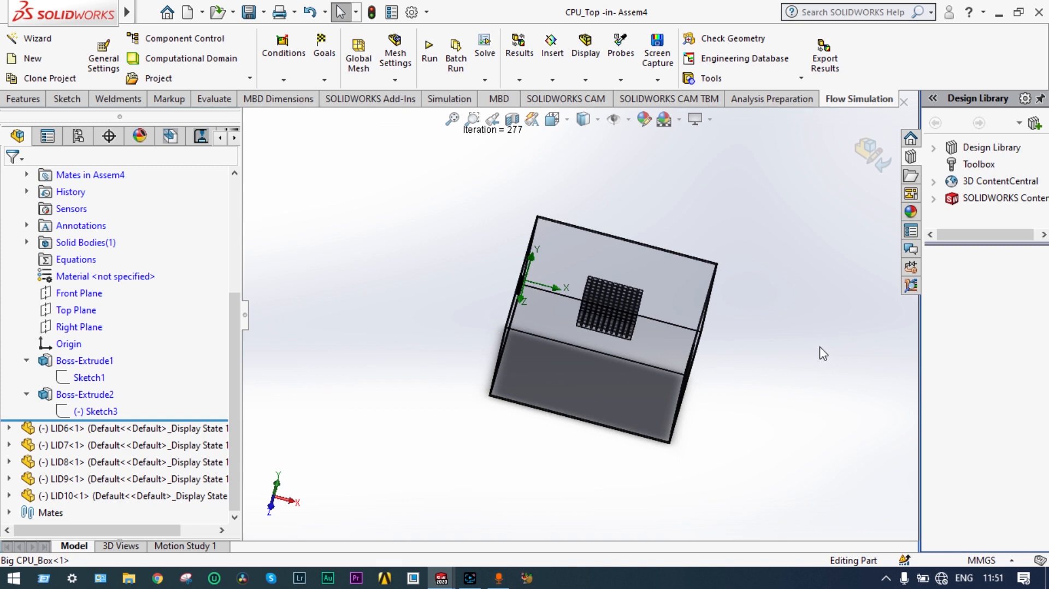
pyautogui.moveTo(820, 351); pyautogui.dragTo(796, 352, button='middle')
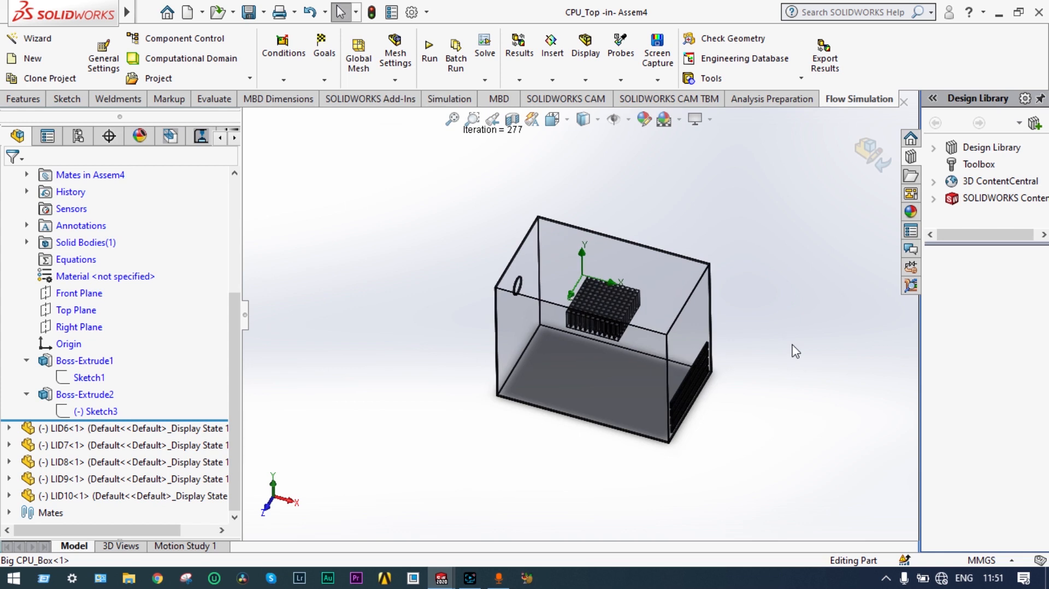